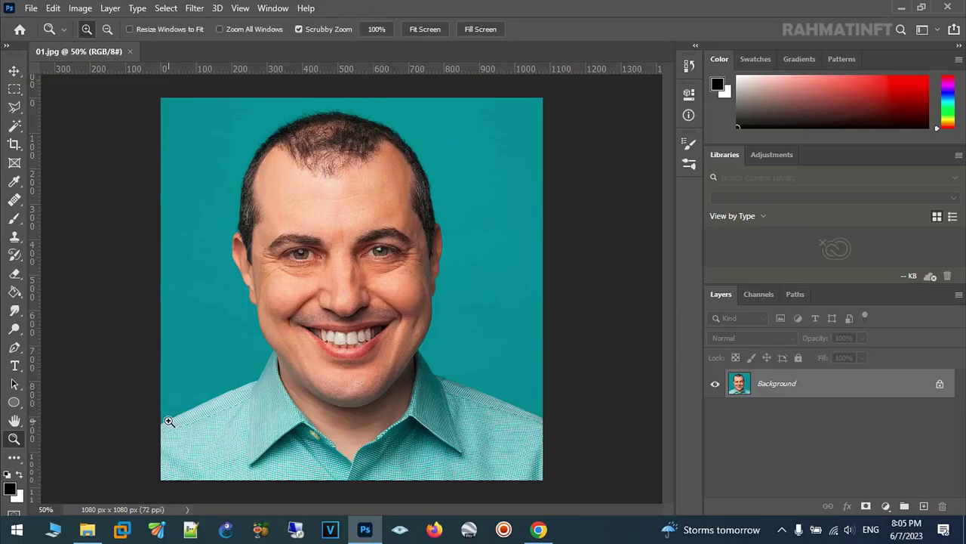
# - Zoom to about 300% on the left shoulder's collar and select the Pen tool in Path mode
pyautogui.moveTo(169, 421)
pyautogui.mouseDown()
pyautogui.moveTo(156, 446)
pyautogui.moveTo(137, 333)
pyautogui.mouseUp()
pyautogui.click(15, 348)
# - Start the path at the collar's left end and anchor along the collar edge
pyautogui.click(90, 344)
pyautogui.click(197, 285)
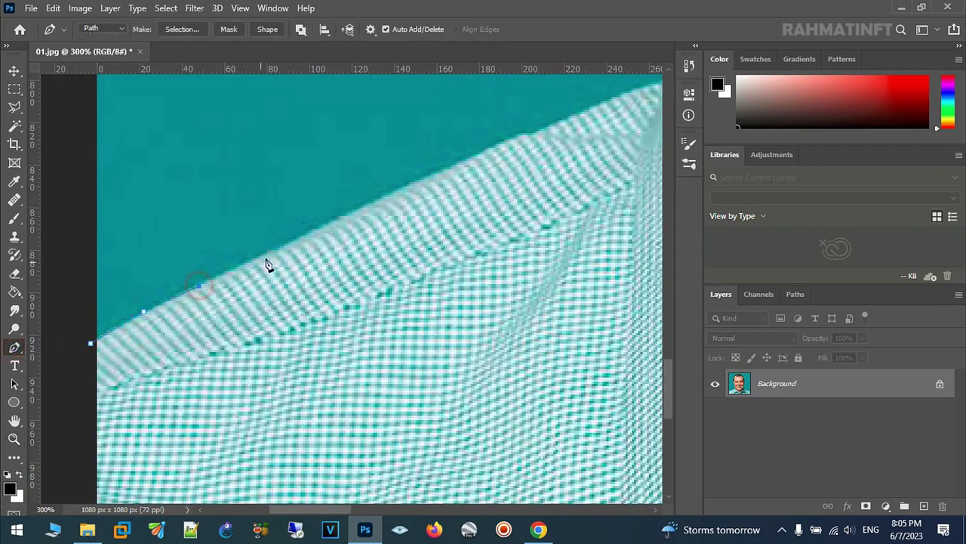
pyautogui.click(278, 249)
pyautogui.click(363, 206)
pyautogui.click(426, 179)
pyautogui.click(475, 156)
pyautogui.click(518, 137)
# - Continue anchors along the collar near the neck, up toward the jaw
pyautogui.moveTo(533, 140); pyautogui.dragTo(181, 328)
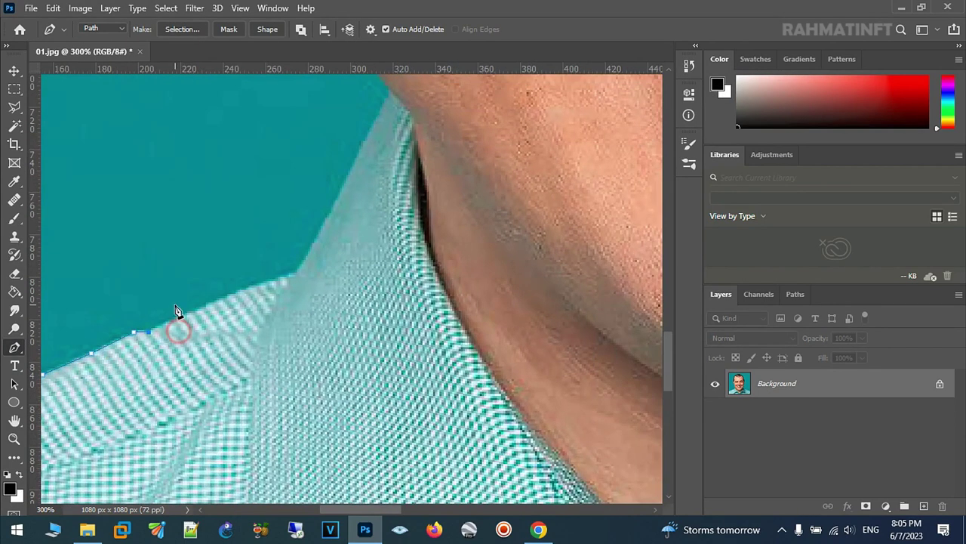
pyautogui.click(201, 306)
pyautogui.click(231, 295)
pyautogui.click(283, 277)
pyautogui.click(296, 277)
pyautogui.click(321, 228)
pyautogui.click(357, 153)
pyautogui.click(372, 123)
pyautogui.click(389, 91)
# - Trace anchors up the jawline to the ear lobe
pyautogui.moveTo(391, 96); pyautogui.dragTo(494, 300)
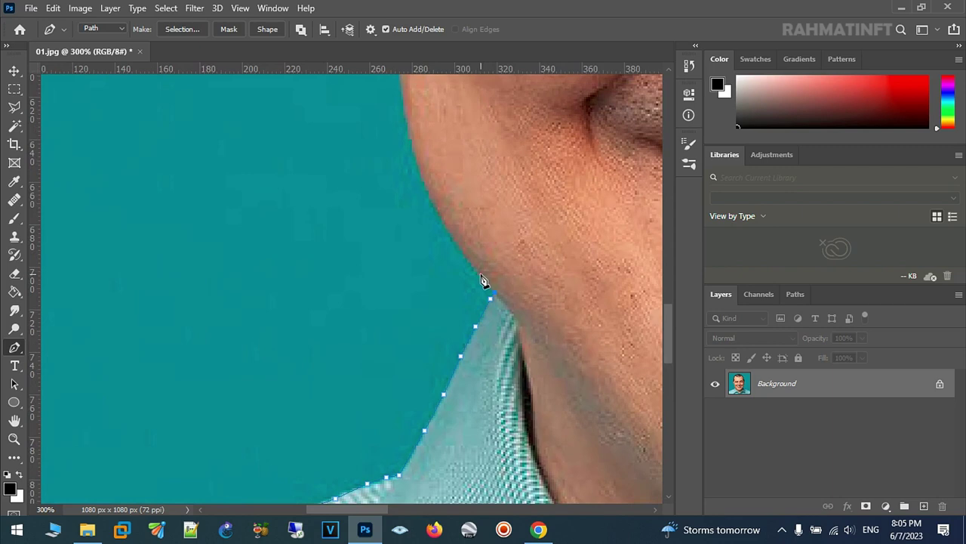
pyautogui.click(477, 271)
pyautogui.click(457, 250)
pyautogui.click(427, 193)
pyautogui.moveTo(411, 145); pyautogui.dragTo(409, 354)
pyautogui.click(419, 320)
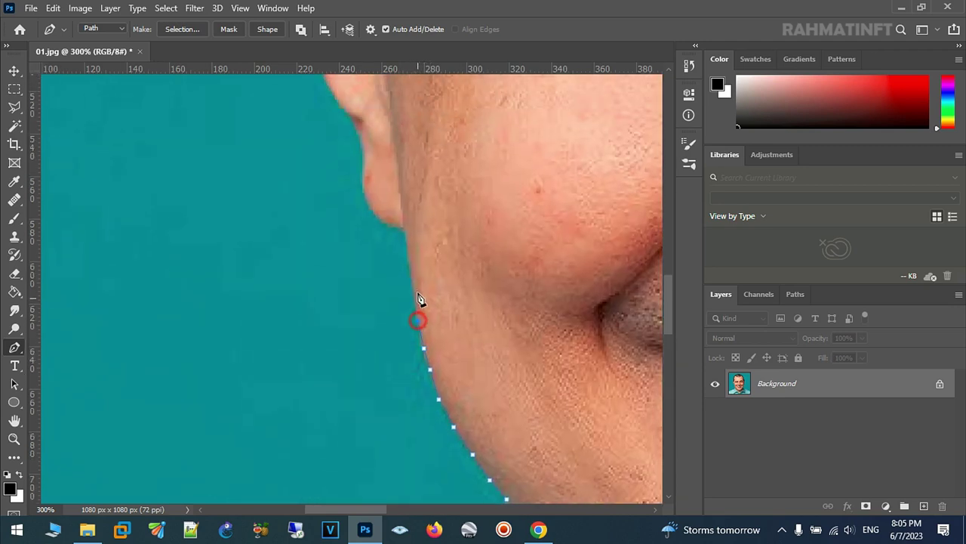
pyautogui.click(413, 289)
pyautogui.click(410, 264)
pyautogui.click(402, 228)
pyautogui.click(379, 216)
pyautogui.moveTo(367, 151); pyautogui.dragTo(389, 245)
# - Anchor the path up the lower edge of the left ear
pyautogui.click(386, 252)
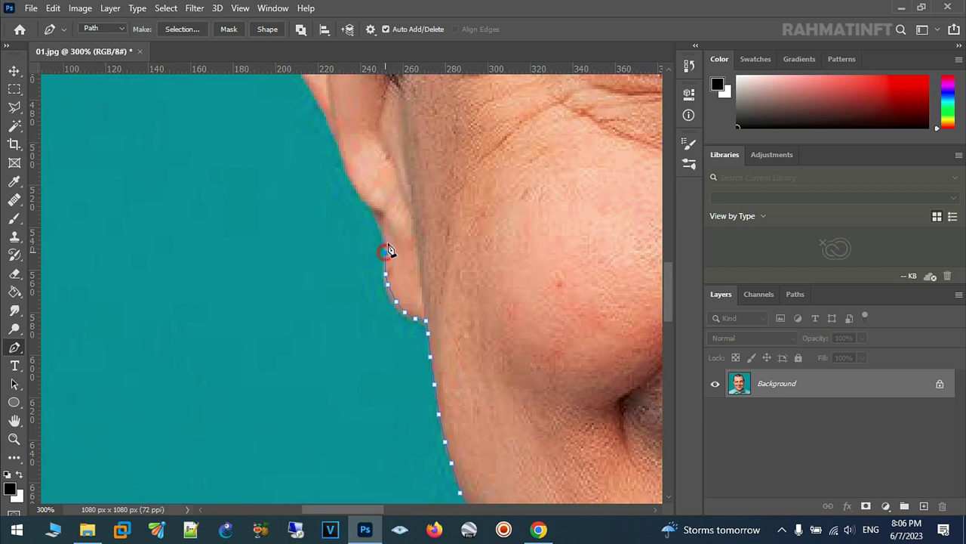
pyautogui.click(382, 235)
pyautogui.click(369, 208)
pyautogui.click(347, 172)
pyautogui.click(339, 150)
pyautogui.click(327, 122)
# - Continue anchors up the ear's outer edge to its top
pyautogui.moveTo(301, 138); pyautogui.dragTo(384, 405)
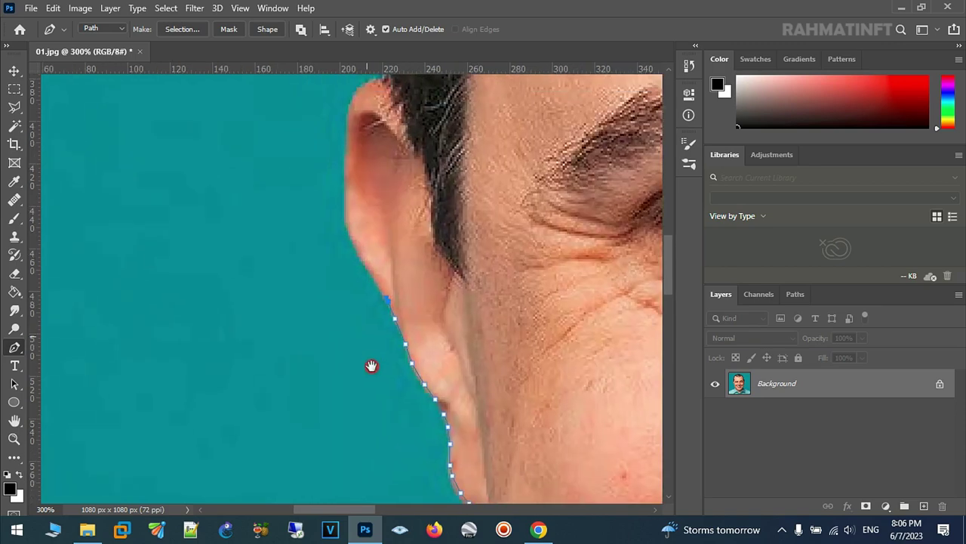
pyautogui.click(385, 344)
pyautogui.click(371, 324)
pyautogui.click(366, 306)
pyautogui.click(363, 268)
pyautogui.click(364, 242)
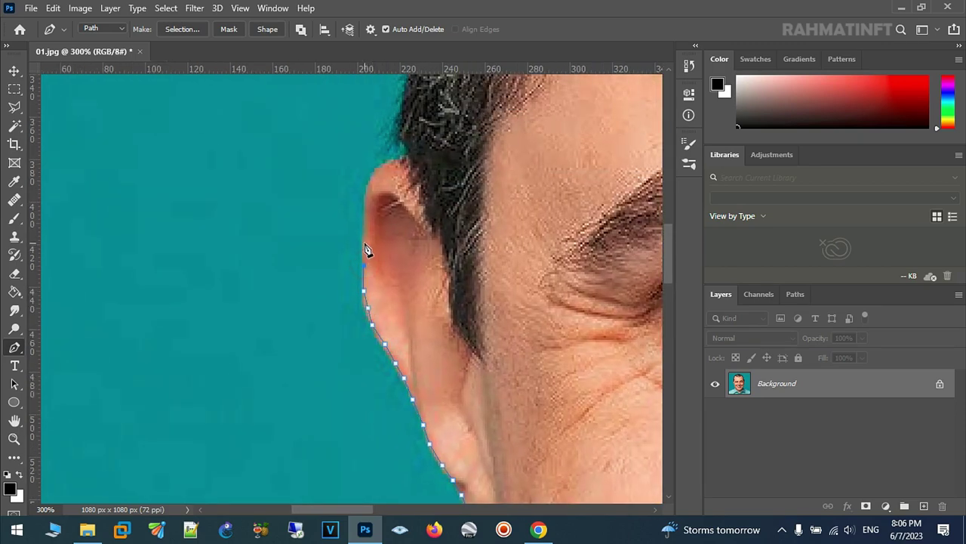
pyautogui.click(363, 225)
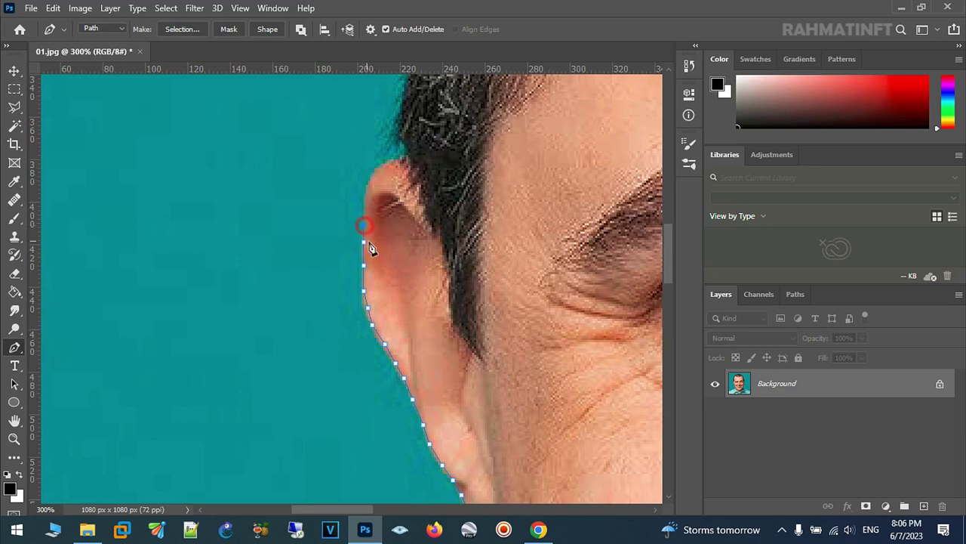
pyautogui.click(363, 205)
# - Carry the path over the ear top, reset the curve, and start up the hairline
pyautogui.click(366, 191)
pyautogui.click(385, 163)
pyautogui.click(406, 151)
pyautogui.click(390, 143)
pyautogui.click(390, 120)
pyautogui.click(401, 87)
pyautogui.scroll(3, 412, 136)
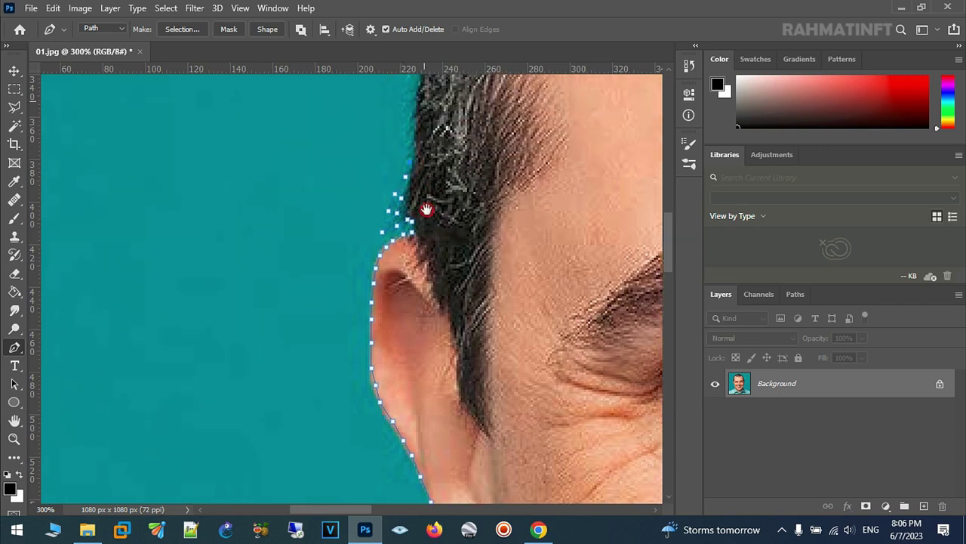
# - Add curved anchors along the side hair, shaping the segments to the hairline
pyautogui.click(405, 183)
pyautogui.moveTo(405, 182); pyautogui.dragTo(394, 182)
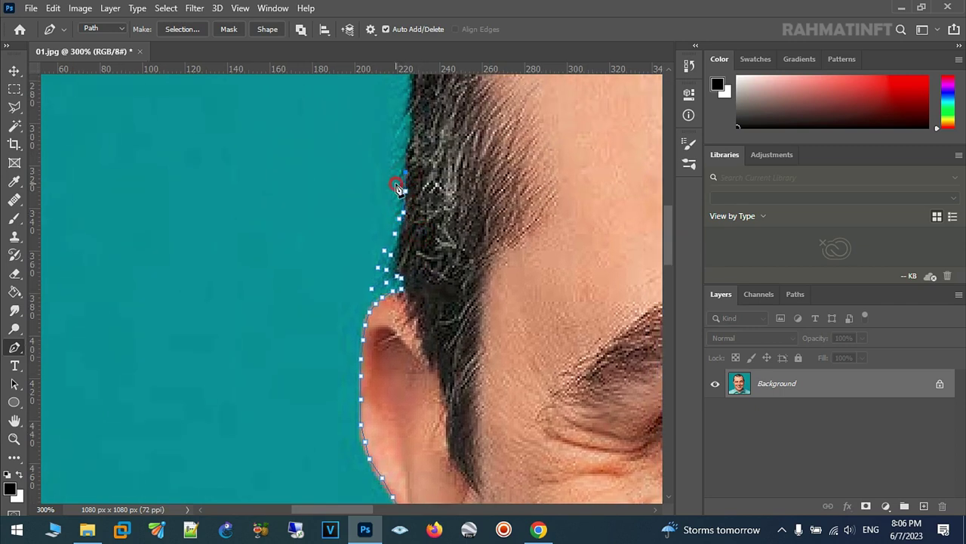
pyautogui.moveTo(408, 124)
pyautogui.mouseDown()
pyautogui.moveTo(408, 97)
pyautogui.moveTo(353, 279)
pyautogui.mouseUp()
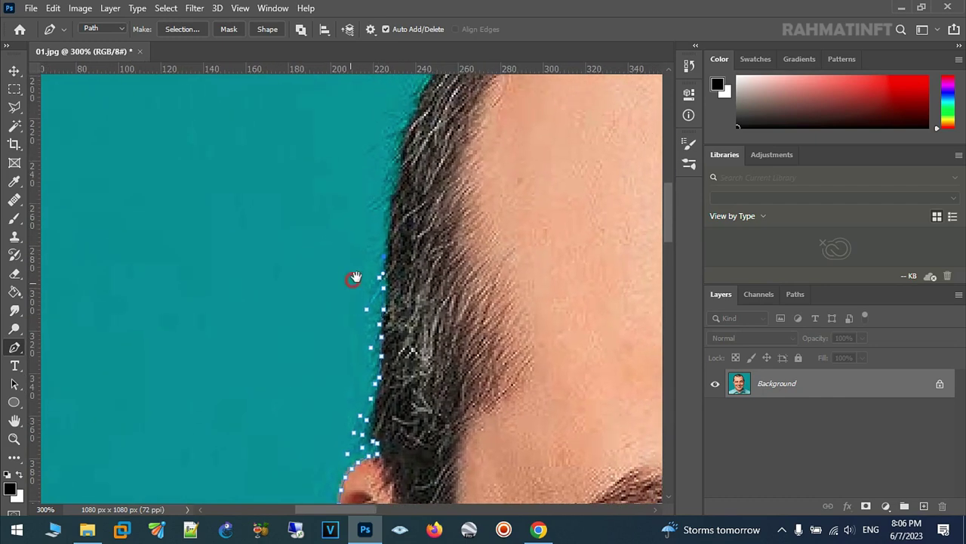
pyautogui.click(393, 206)
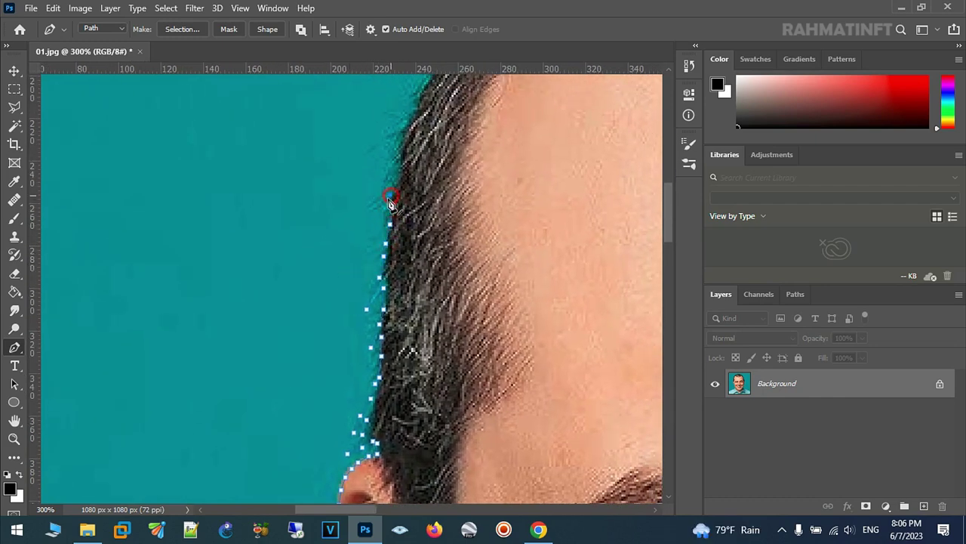
pyautogui.click(395, 157)
pyautogui.moveTo(397, 142); pyautogui.dragTo(367, 154)
pyautogui.click(412, 104)
# - Extend anchors further up the side hairline toward the crown
pyautogui.moveTo(427, 119)
pyautogui.mouseDown()
pyautogui.moveTo(403, 246)
pyautogui.moveTo(391, 238)
pyautogui.mouseUp()
pyautogui.click(391, 222)
pyautogui.click(396, 205)
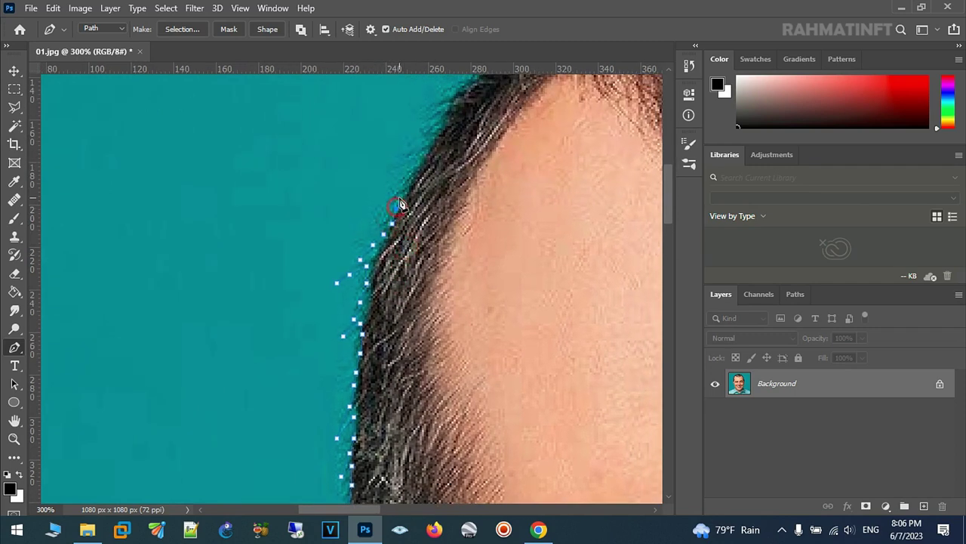
pyautogui.click(414, 169)
pyautogui.click(425, 158)
pyautogui.click(445, 98)
pyautogui.moveTo(474, 85); pyautogui.dragTo(438, 211)
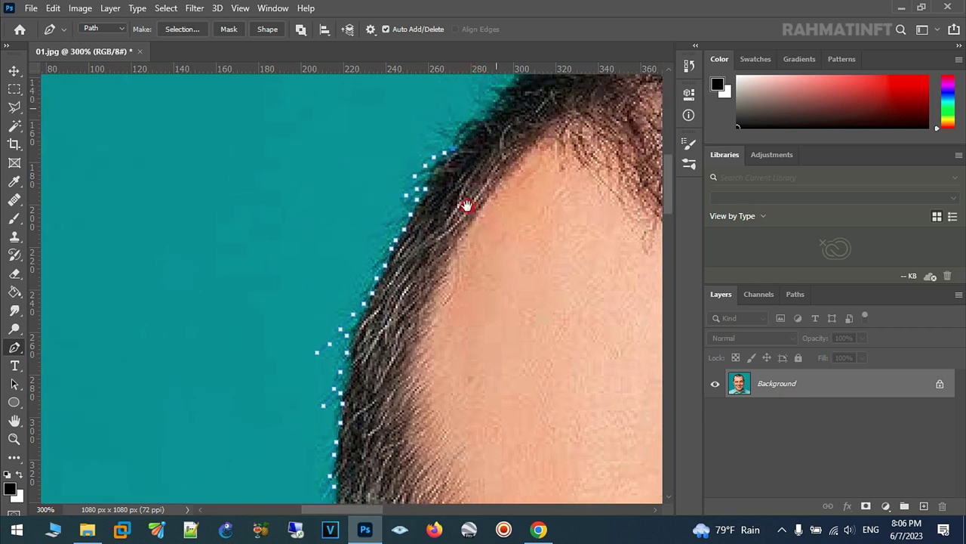
# - Begin anchoring along the top of the hair from the crown's left side
pyautogui.click(447, 176)
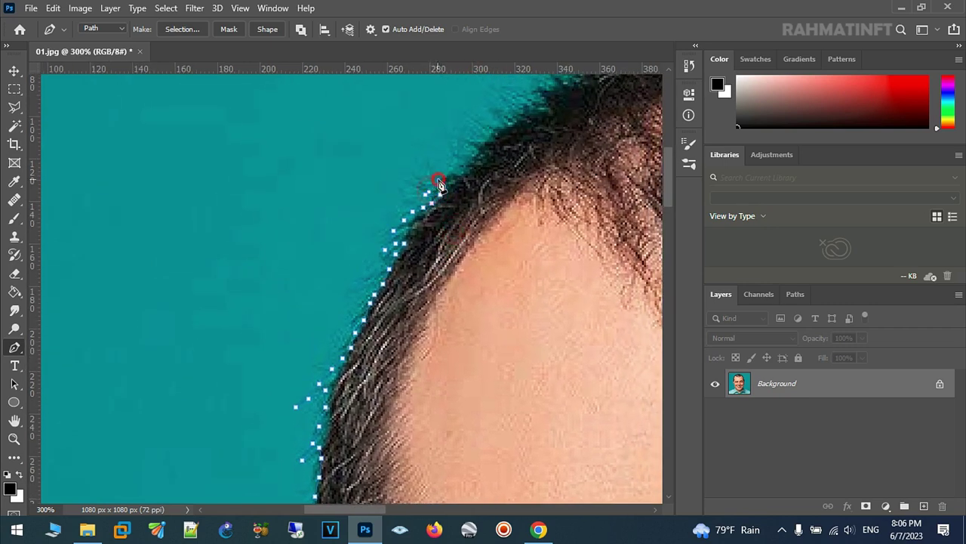
pyautogui.click(483, 138)
pyautogui.click(477, 123)
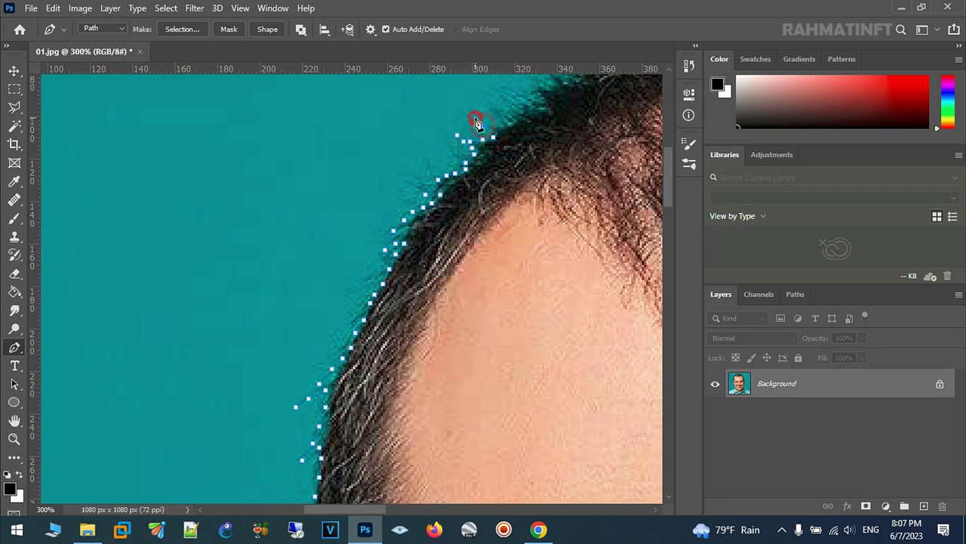
pyautogui.click(524, 112)
pyautogui.moveTo(550, 91); pyautogui.dragTo(512, 206)
pyautogui.click(499, 192)
pyautogui.click(524, 153)
pyautogui.click(547, 171)
pyautogui.click(577, 146)
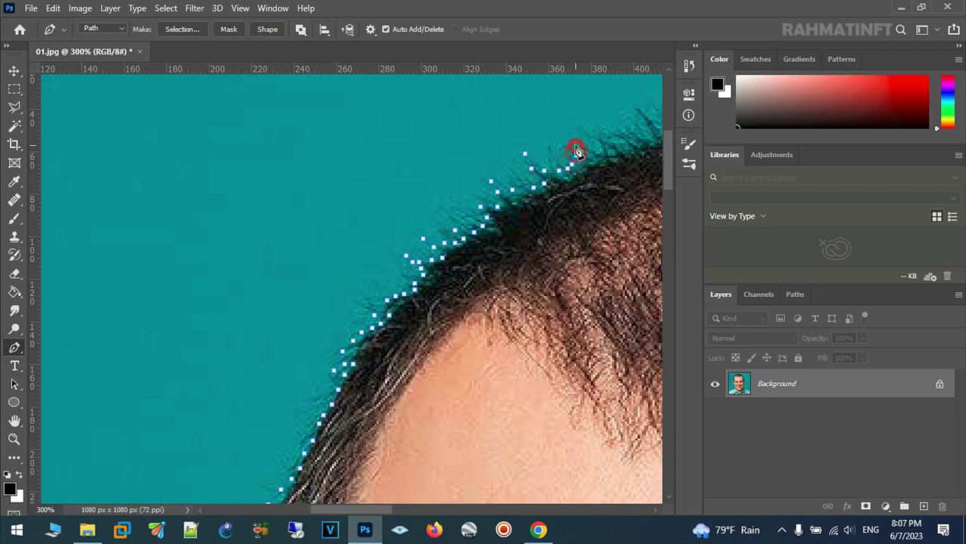
pyautogui.click(610, 144)
pyautogui.click(633, 148)
# - Continue anchors across the top of the hair toward the centre
pyautogui.moveTo(651, 157); pyautogui.dragTo(534, 192)
pyautogui.click(530, 149)
pyautogui.click(547, 170)
pyautogui.click(559, 171)
pyautogui.click(582, 156)
pyautogui.click(597, 156)
pyautogui.click(622, 144)
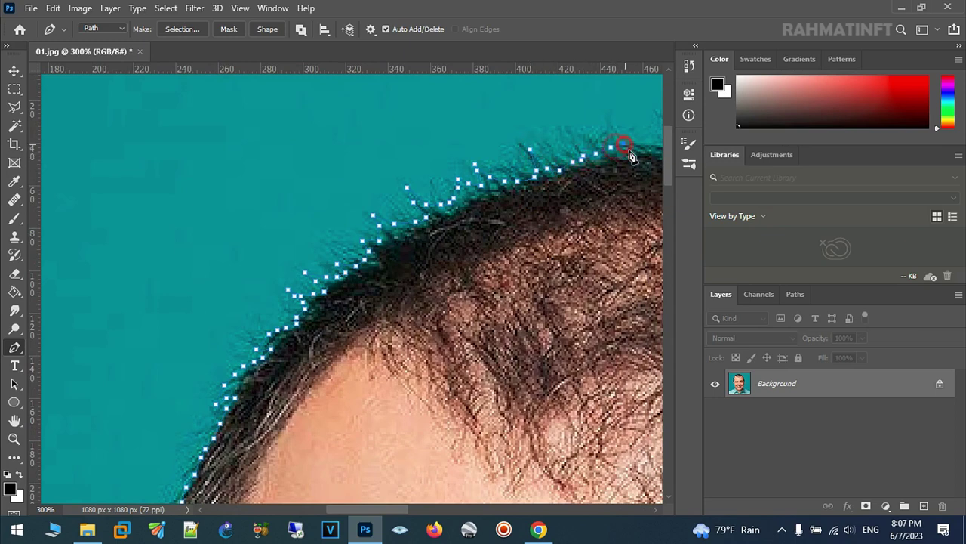
# - Carry the anchors further right along the hair's top edge
pyautogui.moveTo(623, 146); pyautogui.dragTo(500, 182)
pyautogui.click(522, 182)
pyautogui.click(554, 175)
pyautogui.click(576, 173)
pyautogui.click(604, 176)
pyautogui.click(618, 175)
pyautogui.moveTo(621, 181); pyautogui.dragTo(500, 191)
pyautogui.click(506, 179)
pyautogui.click(518, 181)
pyautogui.click(550, 187)
pyautogui.click(584, 185)
pyautogui.click(596, 196)
# - Trace the hair's top edge where it starts curving down on the right
pyautogui.moveTo(618, 215); pyautogui.dragTo(490, 224)
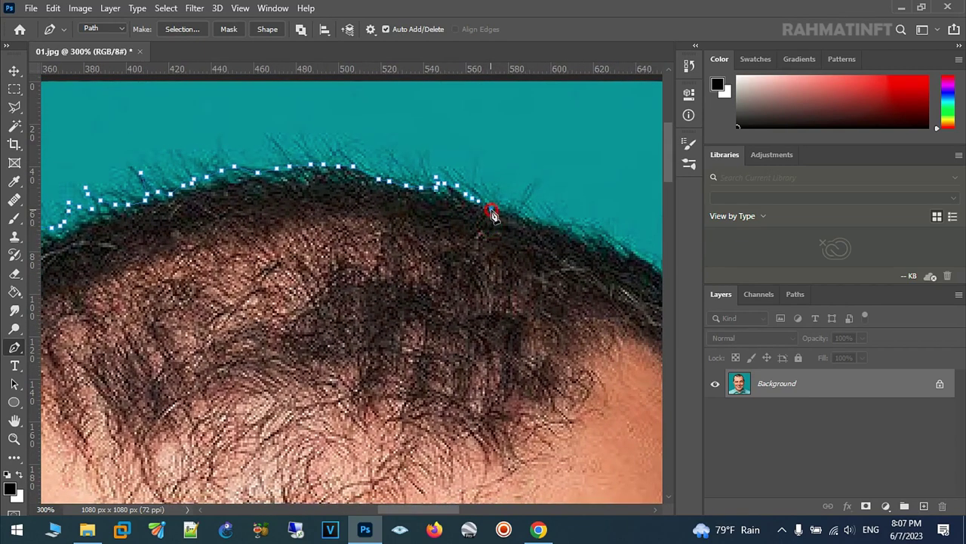
pyautogui.click(535, 217)
pyautogui.click(569, 225)
pyautogui.click(594, 240)
pyautogui.click(597, 219)
pyautogui.click(632, 249)
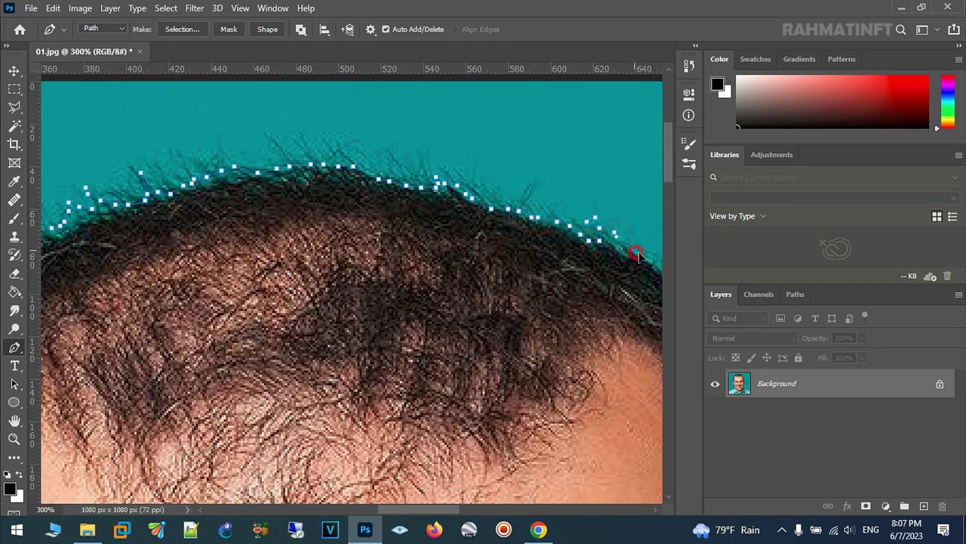
# - Add anchors down the right side of the hair
pyautogui.moveTo(649, 276); pyautogui.dragTo(516, 268)
pyautogui.click(529, 259)
pyautogui.click(556, 277)
pyautogui.click(582, 300)
pyautogui.click(593, 324)
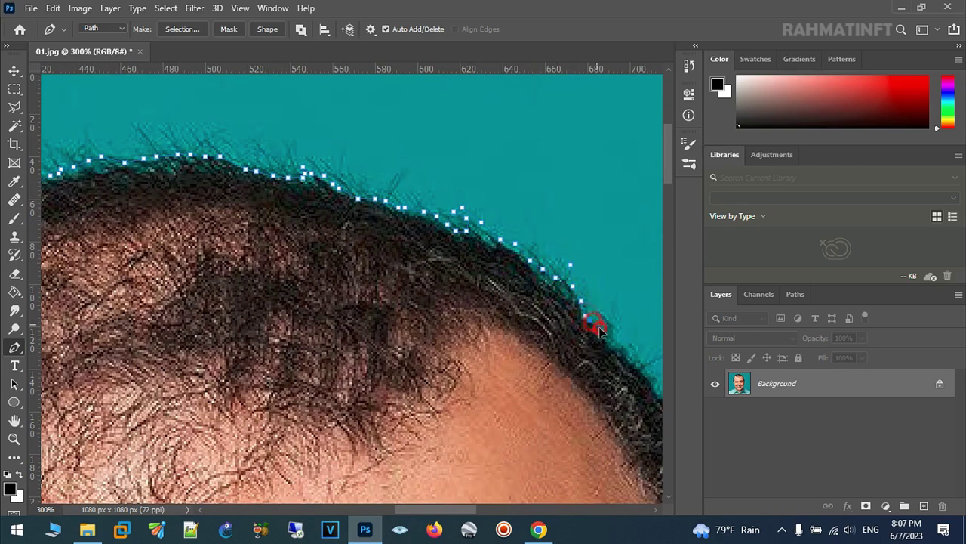
pyautogui.click(602, 310)
pyautogui.click(617, 333)
pyautogui.click(630, 354)
# - Continue the path down the right side of the head toward the opposite ear
pyautogui.moveTo(638, 366); pyautogui.dragTo(414, 251)
pyautogui.click(427, 266)
pyautogui.click(443, 281)
pyautogui.click(451, 290)
pyautogui.click(457, 315)
pyautogui.click(469, 330)
pyautogui.click(477, 347)
pyautogui.click(491, 376)
pyautogui.click(499, 386)
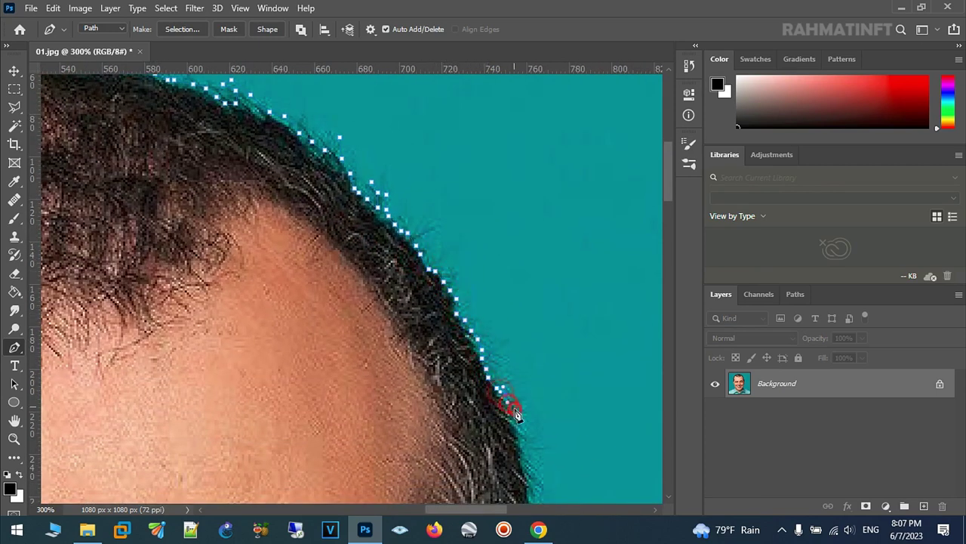
pyautogui.click(521, 465)
# - Trace the path with anchors down the hair edge at the right temple
pyautogui.moveTo(521, 465); pyautogui.dragTo(379, 203)
pyautogui.click(384, 221)
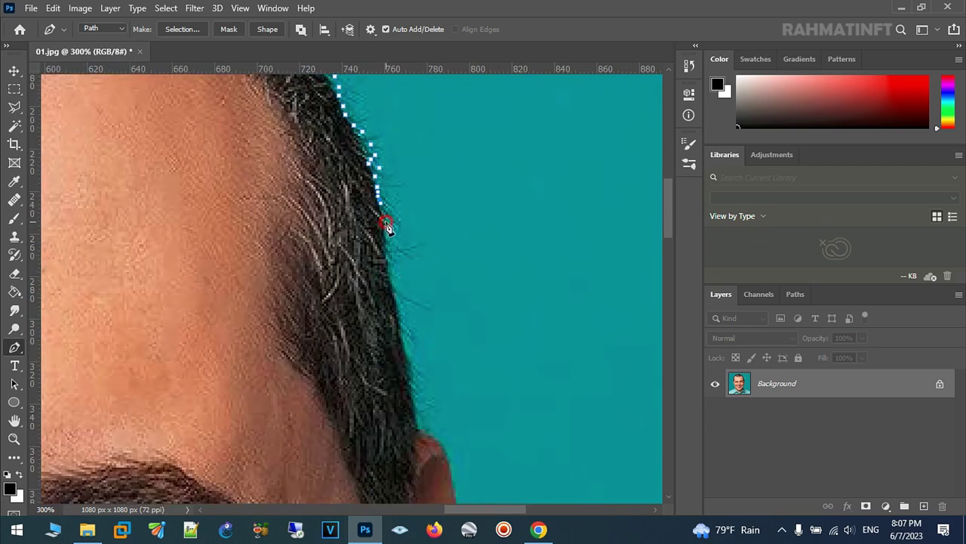
pyautogui.click(387, 252)
pyautogui.click(388, 265)
pyautogui.click(392, 281)
pyautogui.click(394, 295)
pyautogui.click(401, 309)
pyautogui.click(403, 330)
pyautogui.click(408, 370)
pyautogui.click(414, 393)
pyautogui.click(419, 423)
# - Continue the path around the right ear's edge and down the right jawline
pyautogui.moveTo(438, 440); pyautogui.dragTo(375, 215)
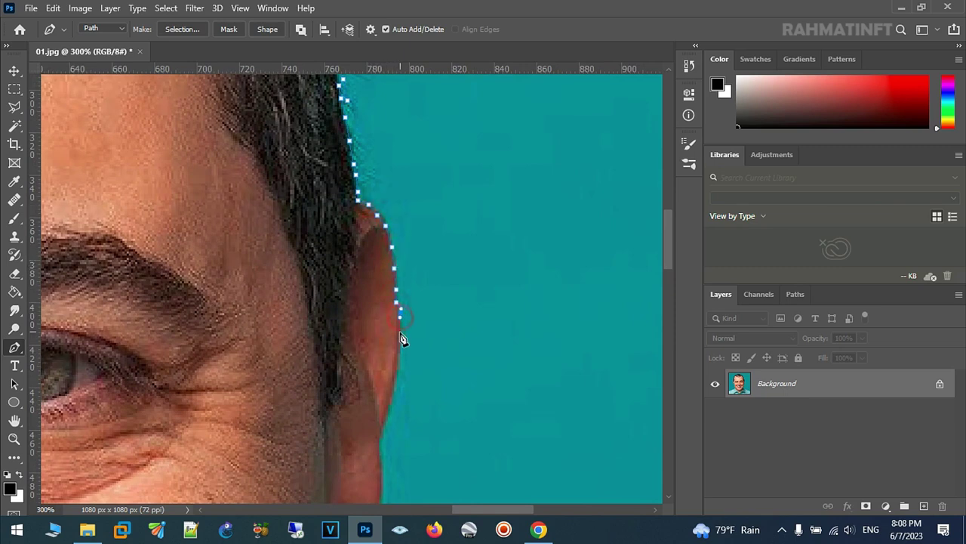
pyautogui.click(394, 391)
pyautogui.moveTo(379, 455); pyautogui.dragTo(420, 251)
pyautogui.click(414, 266)
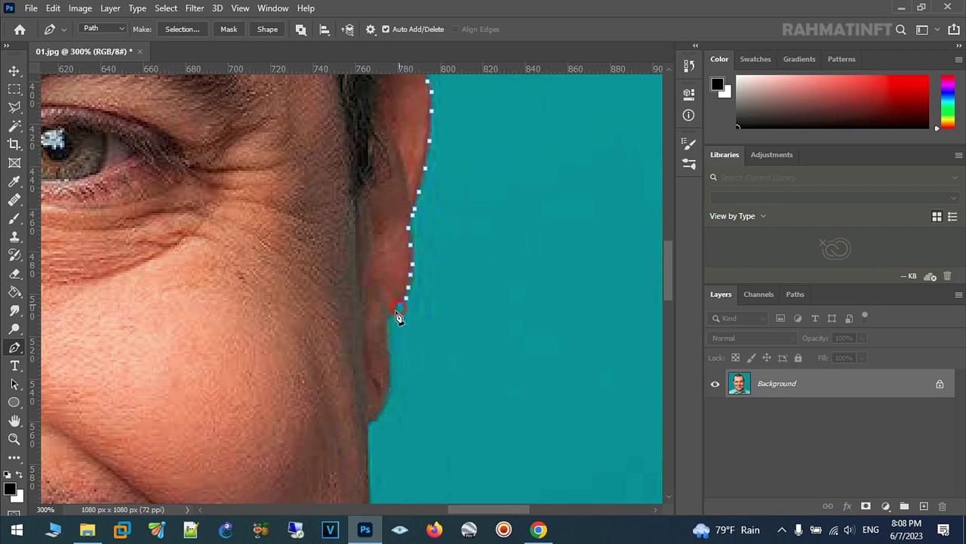
pyautogui.click(391, 392)
pyautogui.moveTo(370, 429); pyautogui.dragTo(363, 248)
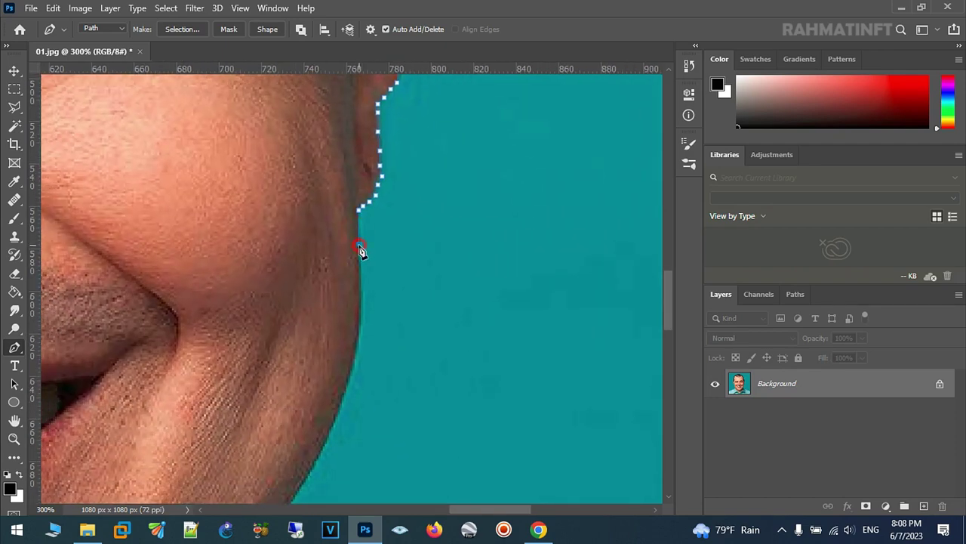
pyautogui.click(360, 271)
pyautogui.click(359, 295)
pyautogui.click(359, 320)
# - Carry the path from the jaw onto the shirt collar and along its right edge
pyautogui.moveTo(331, 441)
pyautogui.mouseDown()
pyautogui.moveTo(384, 248)
pyautogui.moveTo(421, 210)
pyautogui.mouseUp()
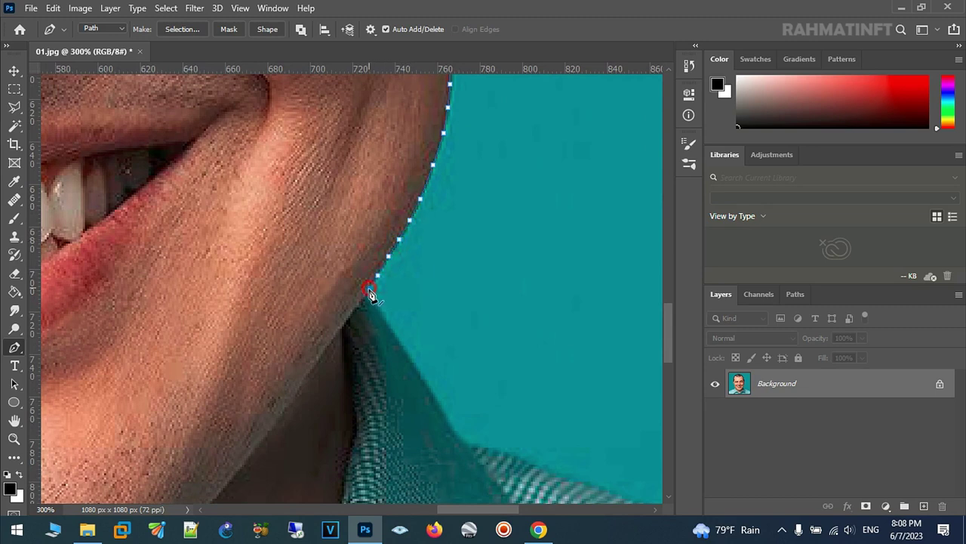
pyautogui.click(392, 331)
pyautogui.click(411, 360)
pyautogui.click(424, 382)
pyautogui.click(440, 404)
pyautogui.click(450, 422)
pyautogui.click(460, 438)
pyautogui.click(497, 449)
pyautogui.click(533, 465)
pyautogui.moveTo(561, 484); pyautogui.dragTo(171, 175)
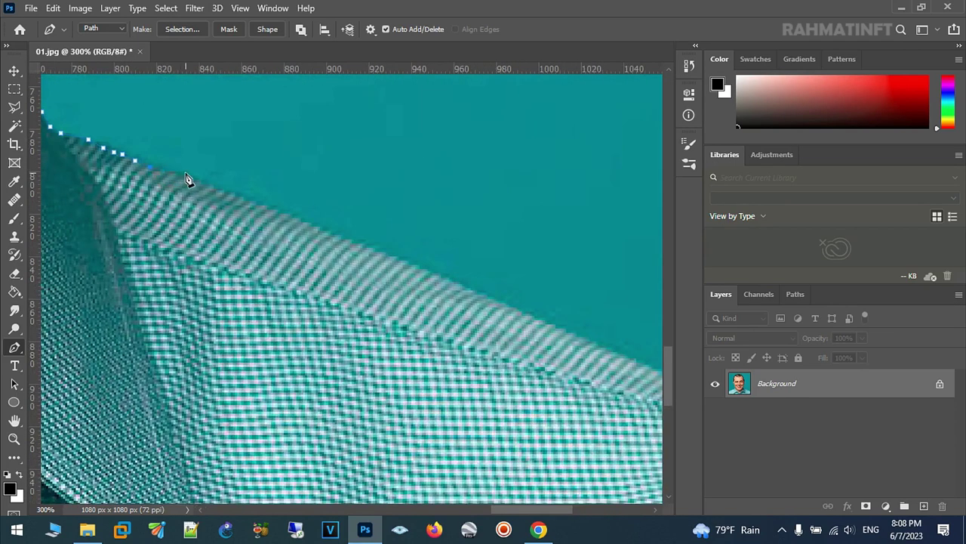
# - Trace anchors along the right shoulder edge
pyautogui.click(226, 192)
pyautogui.click(259, 205)
pyautogui.click(303, 222)
pyautogui.click(338, 233)
pyautogui.click(392, 254)
pyautogui.click(448, 276)
pyautogui.click(507, 303)
pyautogui.click(534, 313)
pyautogui.click(562, 328)
# - Extend the path out to and beyond the image's right edge
pyautogui.moveTo(615, 350); pyautogui.dragTo(339, 251)
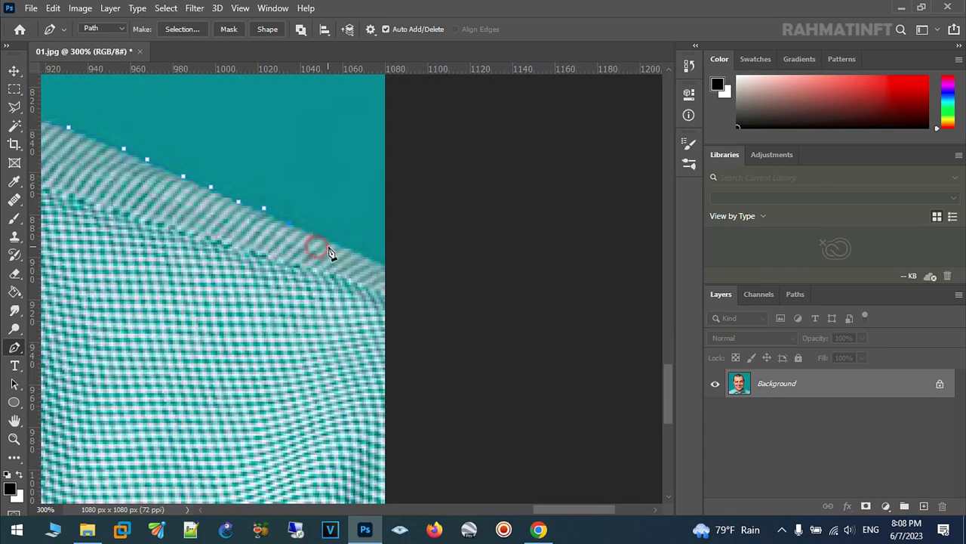
pyautogui.click(338, 242)
pyautogui.click(368, 252)
pyautogui.click(399, 274)
pyautogui.click(478, 347)
pyautogui.click(495, 378)
pyautogui.click(511, 439)
# - Run the path leftward across the pasteboard below the photo's bottom edge
pyautogui.moveTo(503, 451); pyautogui.dragTo(446, 101)
pyautogui.click(484, 191)
pyautogui.click(465, 269)
pyautogui.click(403, 330)
pyautogui.click(325, 367)
pyautogui.moveTo(223, 395); pyautogui.dragTo(208, 399)
pyautogui.click(183, 403)
pyautogui.moveTo(140, 404); pyautogui.dragTo(132, 404)
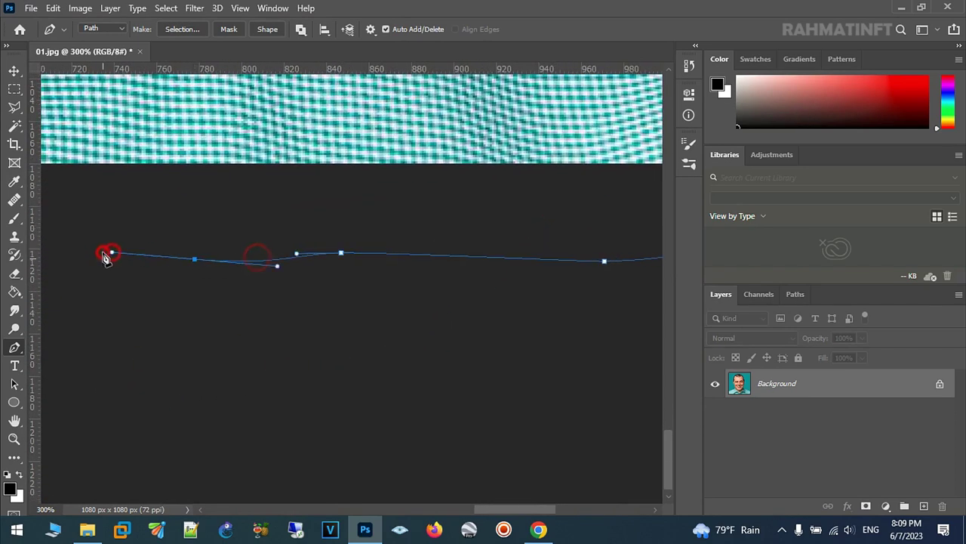
pyautogui.click(100, 236)
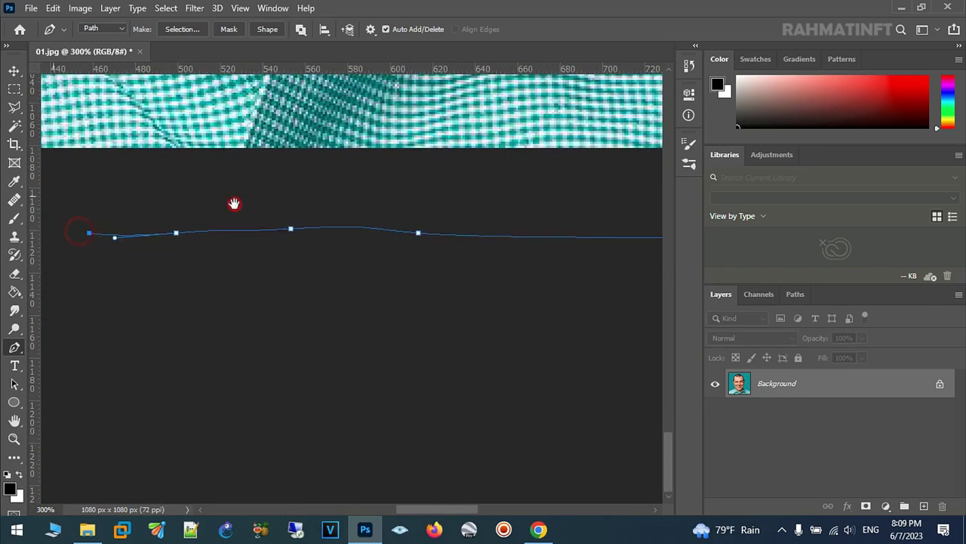
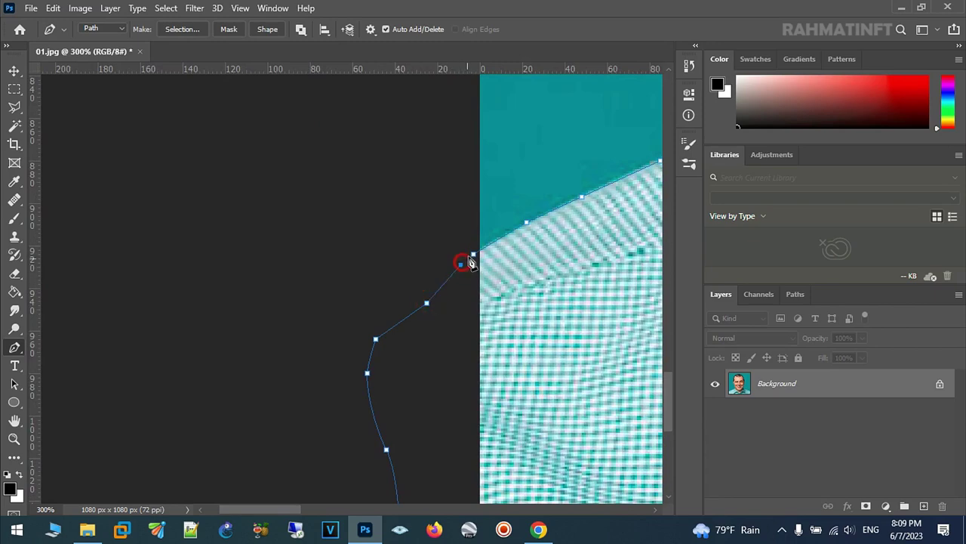
# - Convert the traced path around the man into a selection
pyautogui.rightClick(474, 258)
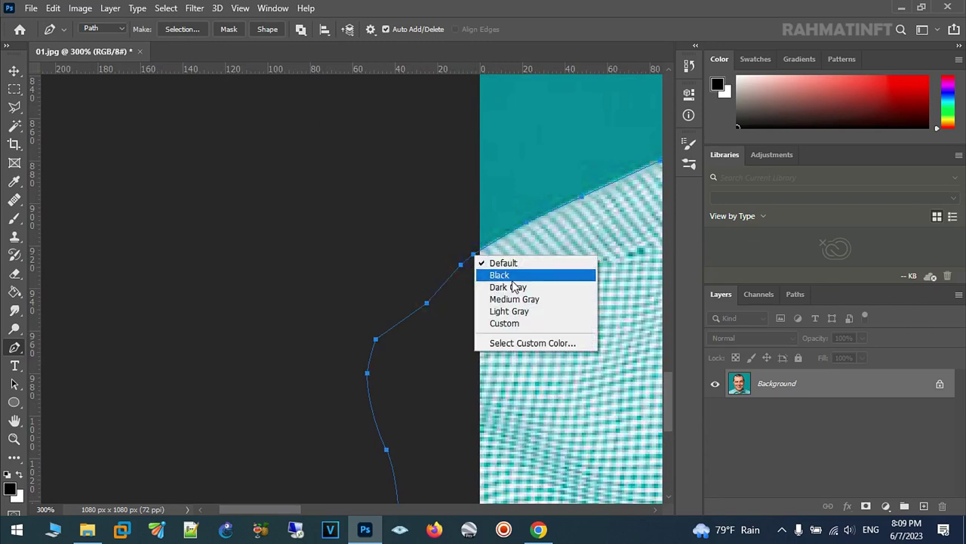
pyautogui.click(527, 223)
pyautogui.rightClick(524, 220)
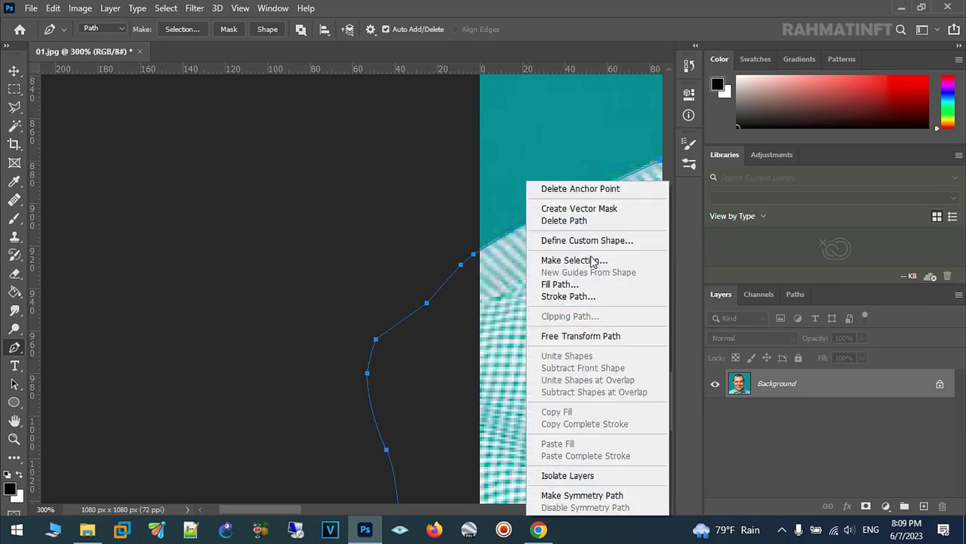
pyautogui.click(593, 260)
pyautogui.click(566, 130)
# - Create a new transparent 3000×2000 px document and add an empty main-img layer
pyautogui.click(30, 8)
pyautogui.click(38, 24)
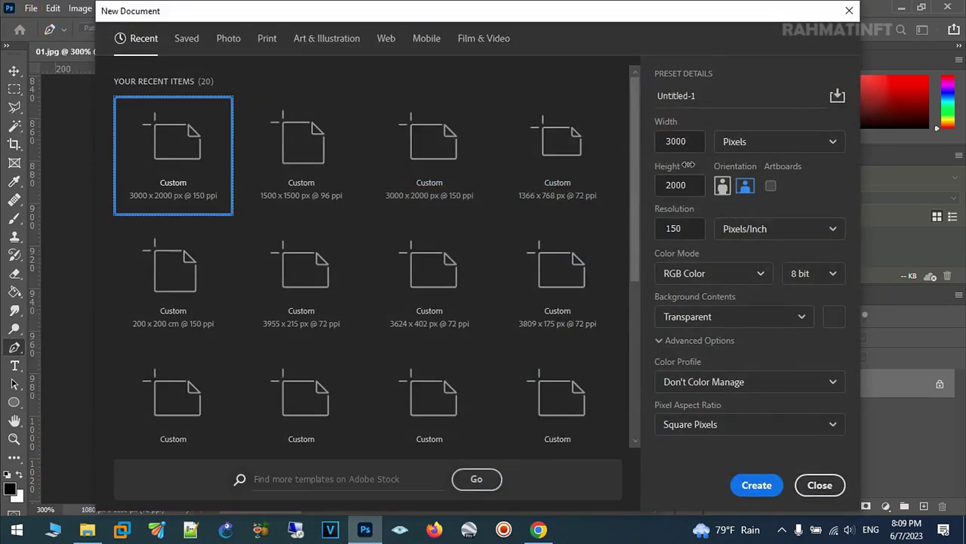
pyautogui.click(715, 318)
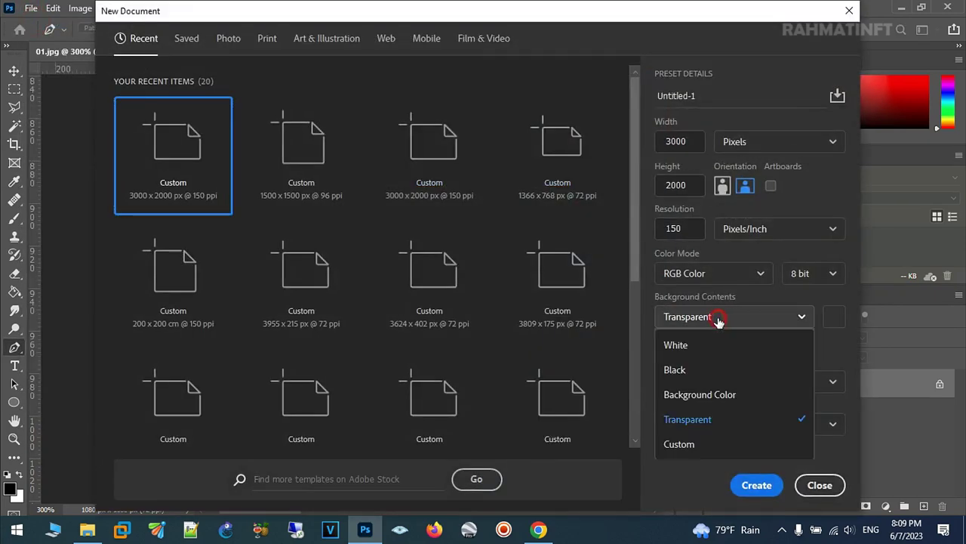
pyautogui.click(729, 420)
pyautogui.click(758, 484)
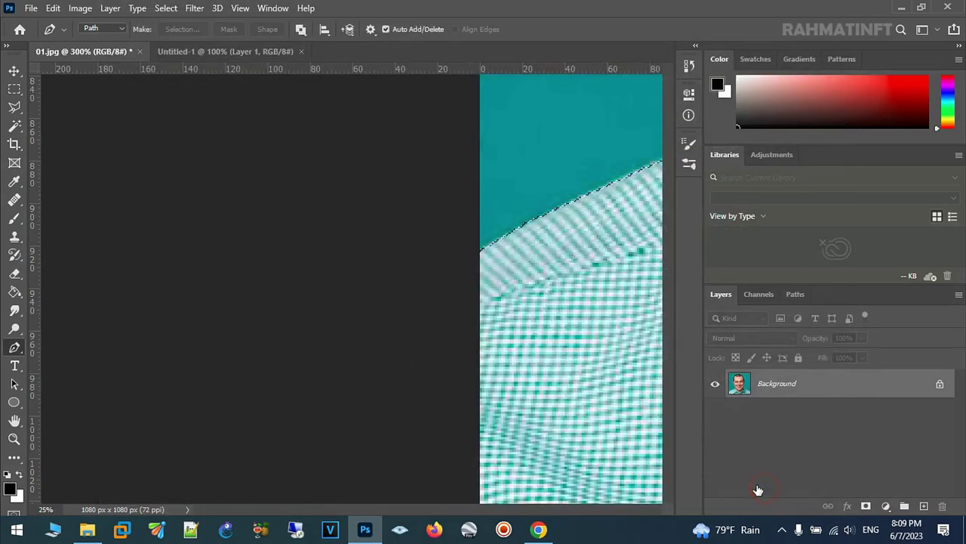
pyautogui.click(924, 505)
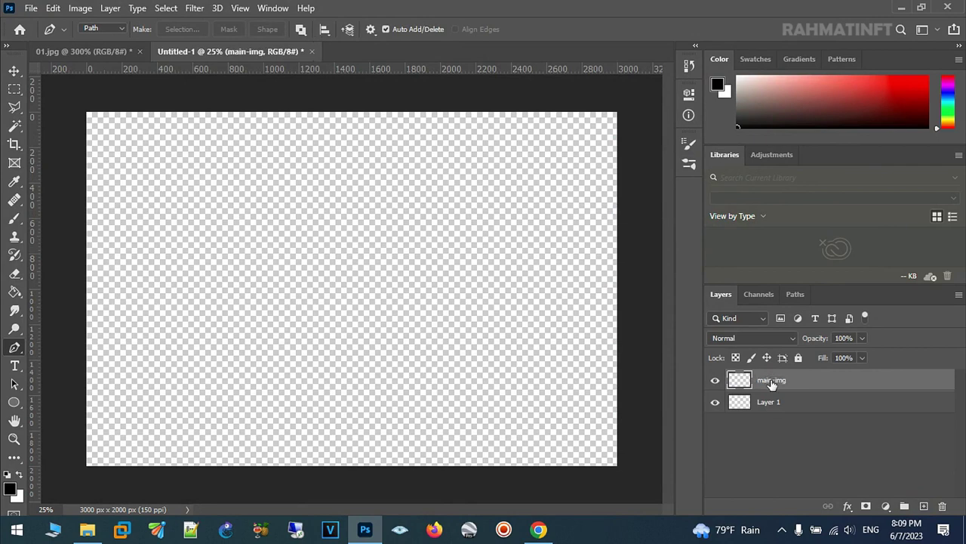
pyautogui.click(14, 71)
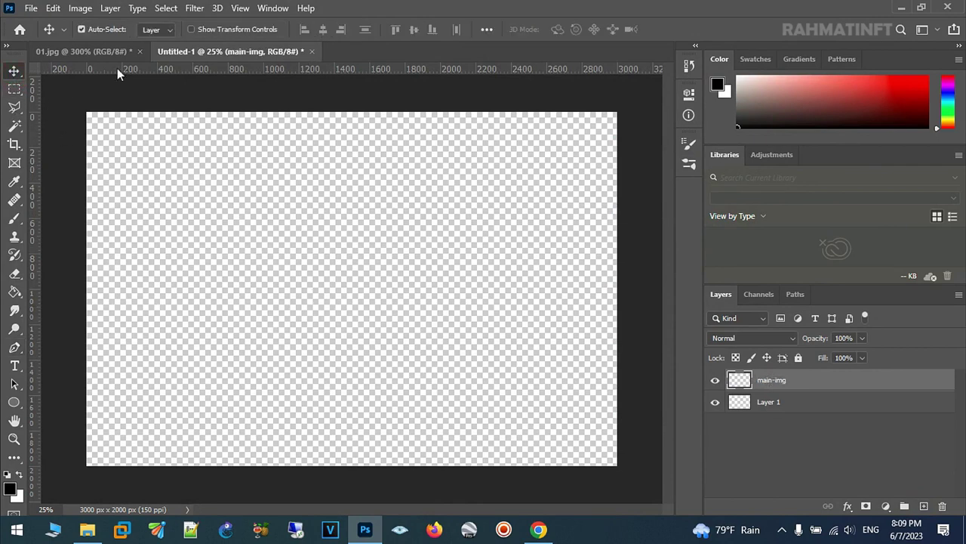
# - Bring the cut-out portrait from 01.jpg into Untitled-1 and scale it into place
pyautogui.click(108, 53)
pyautogui.click(215, 53)
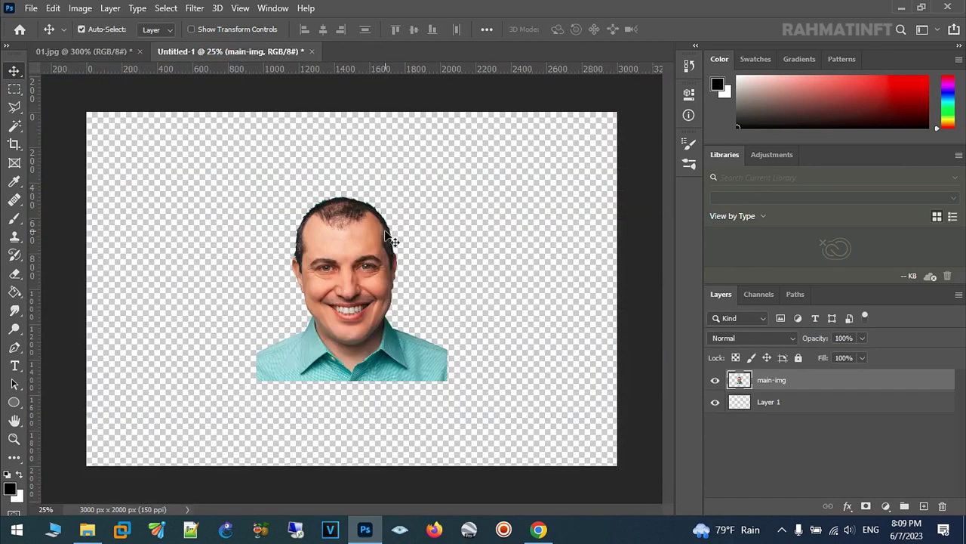
pyautogui.hotkey('ctrl', 't')
pyautogui.moveTo(448, 381); pyautogui.dragTo(498, 431)
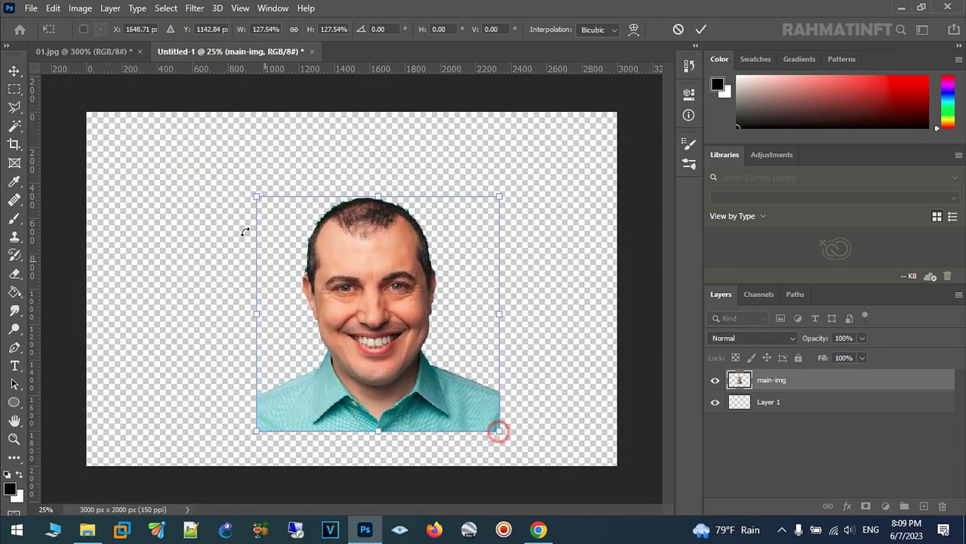
pyautogui.moveTo(258, 195); pyautogui.dragTo(191, 148)
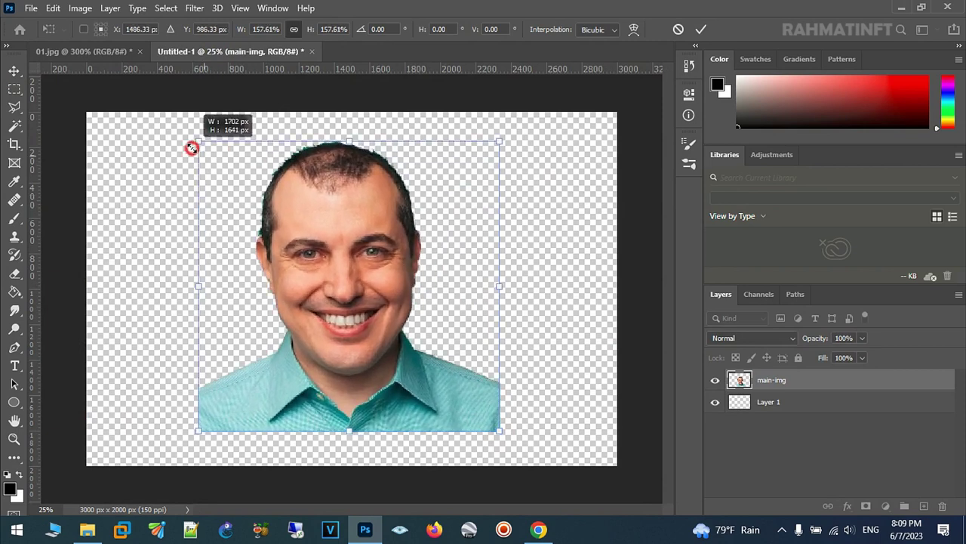
pyautogui.moveTo(380, 311); pyautogui.dragTo(381, 297)
pyautogui.moveTo(505, 139); pyautogui.dragTo(479, 158)
pyautogui.moveTo(333, 247)
pyautogui.mouseDown()
pyautogui.moveTo(348, 242)
pyautogui.moveTo(349, 250)
pyautogui.mouseUp()
pyautogui.press('Return')
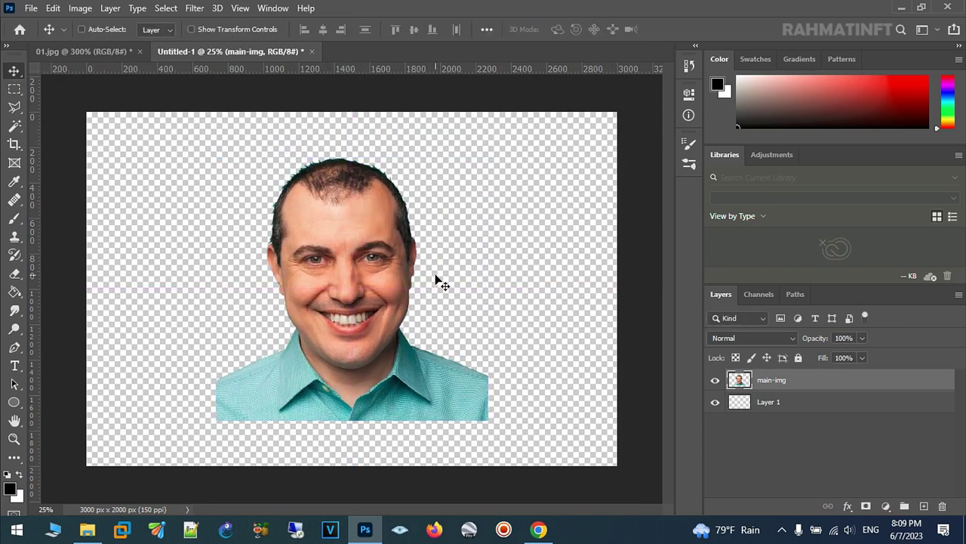
# - Shrink the portrait to about 93.6% and nudge it slightly right and down
pyautogui.hotkey('ctrl', 't')
pyautogui.moveTo(487, 418); pyautogui.dragTo(471, 400)
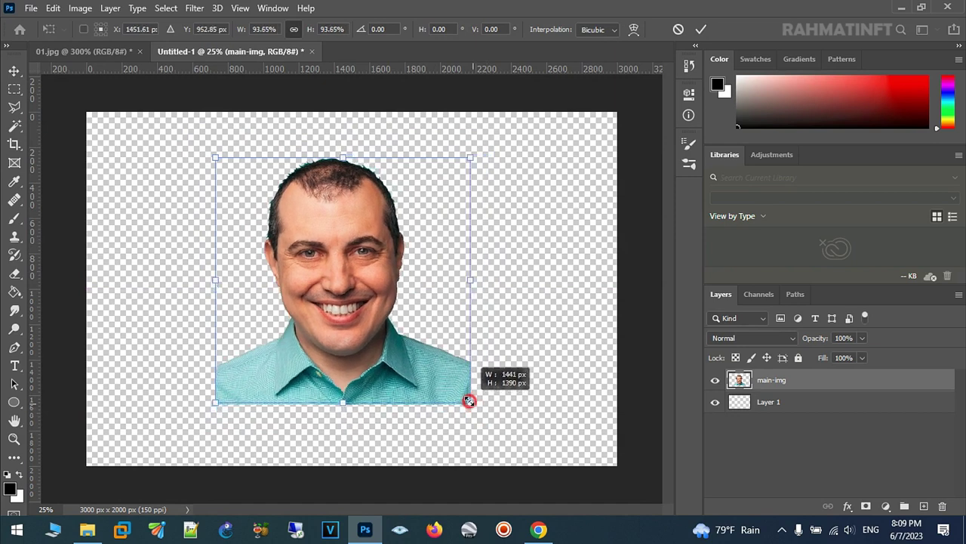
pyautogui.moveTo(348, 293); pyautogui.dragTo(356, 303)
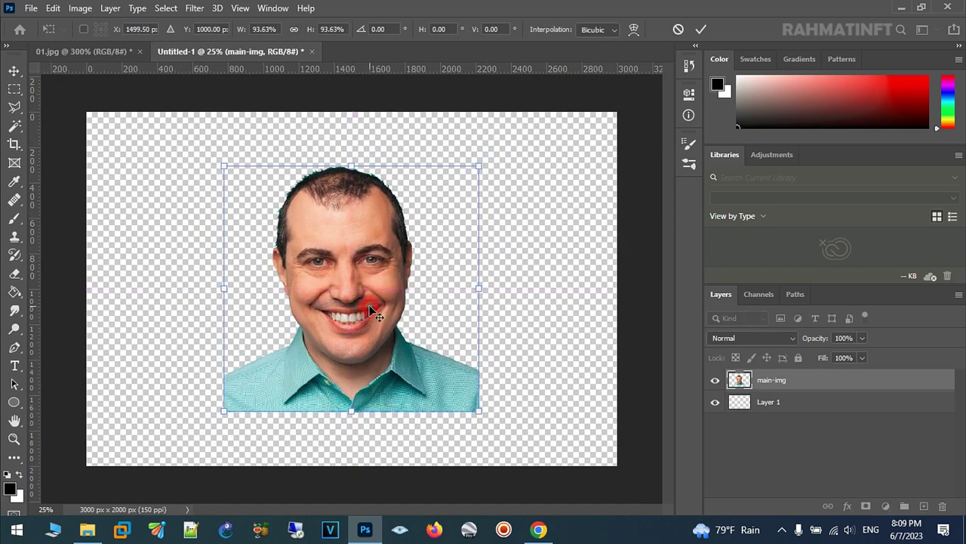
pyautogui.press('Return')
pyautogui.click(14, 438)
pyautogui.click(360, 329)
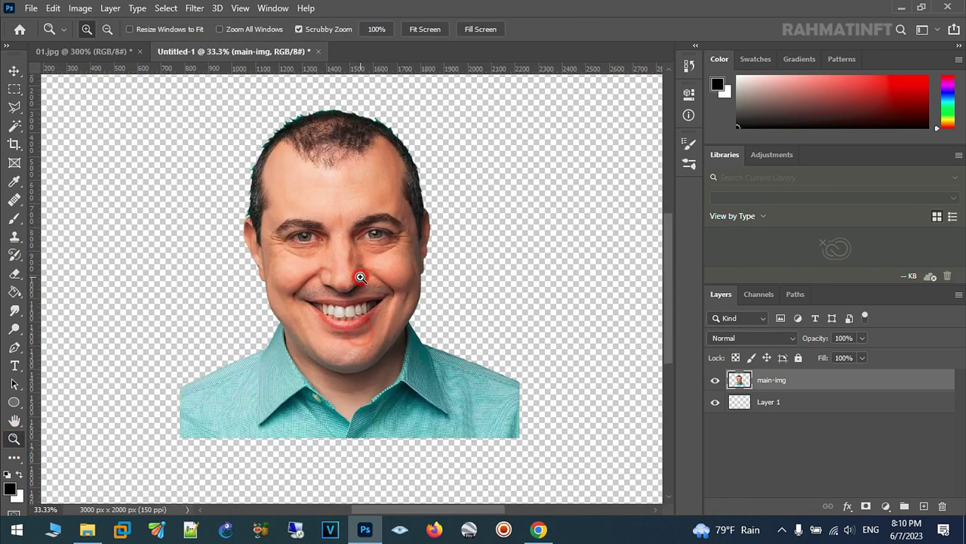
# - Brighten the portrait with a Levels adjustment using input white point 248
pyautogui.click(363, 277)
pyautogui.click(83, 8)
pyautogui.moveTo(101, 46)
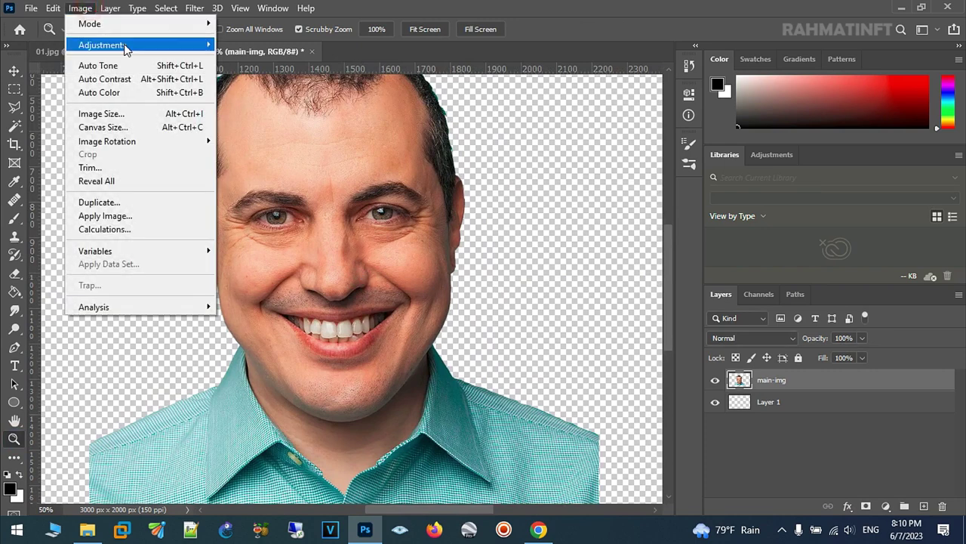
pyautogui.click(259, 60)
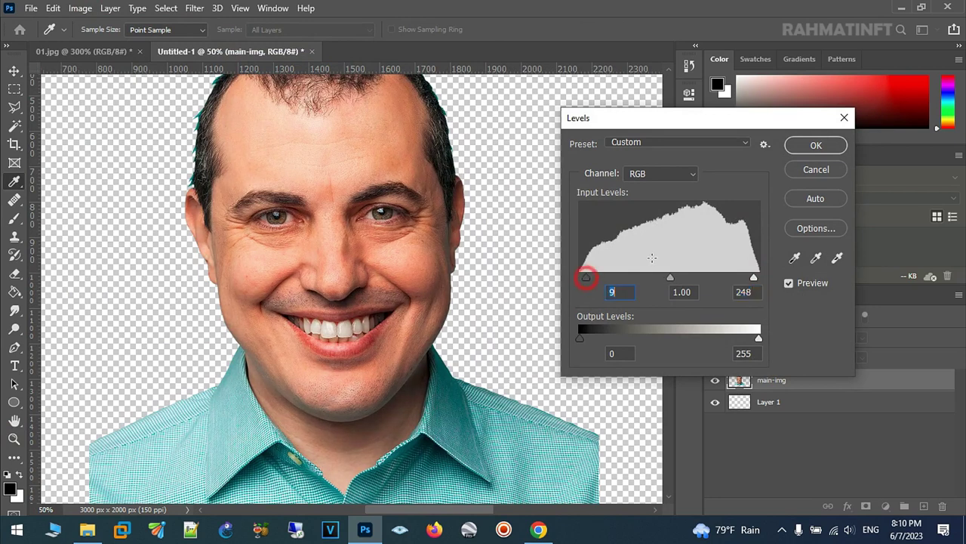
pyautogui.click(809, 147)
# - Save the document as ama.psd in the 02-psd folder
pyautogui.hotkey('ctrl', 's')
pyautogui.click(224, 38)
pyautogui.doubleClick(234, 118)
pyautogui.doubleClick(288, 301)
pyautogui.write('am')
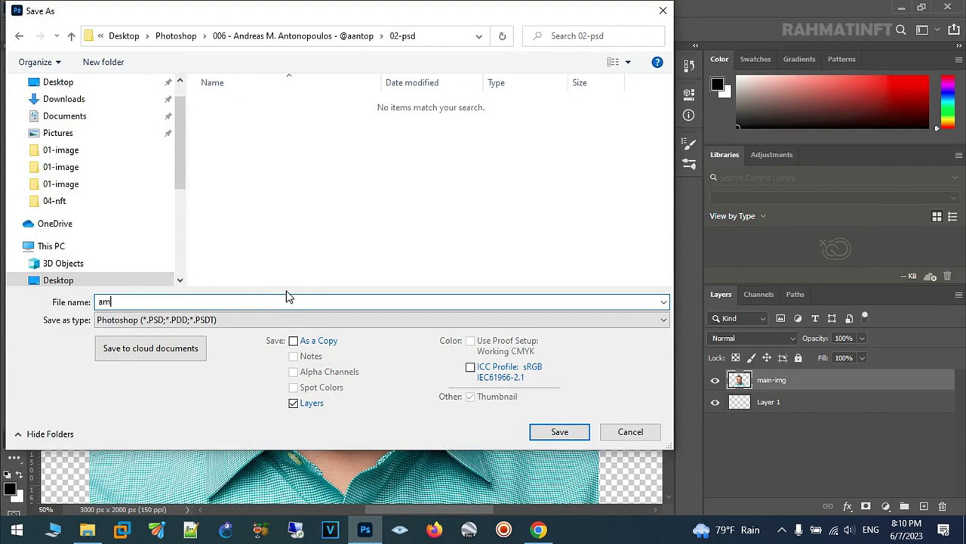
pyautogui.press('Return')
# - Confirm the PSD save, then sharpen the portrait with Unsharp Mask at 207%, radius 2.4
pyautogui.click(639, 138)
pyautogui.click(195, 8)
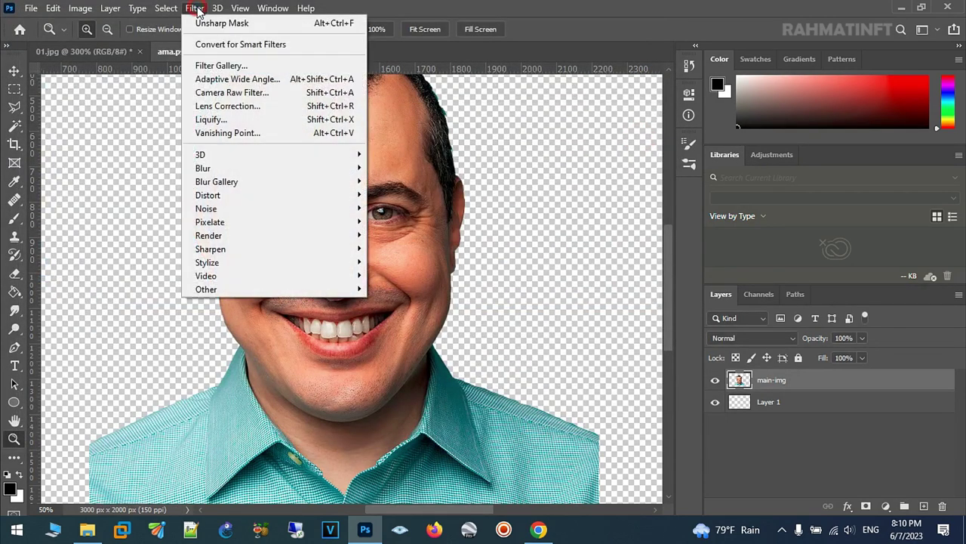
pyautogui.click(243, 250)
pyautogui.click(411, 316)
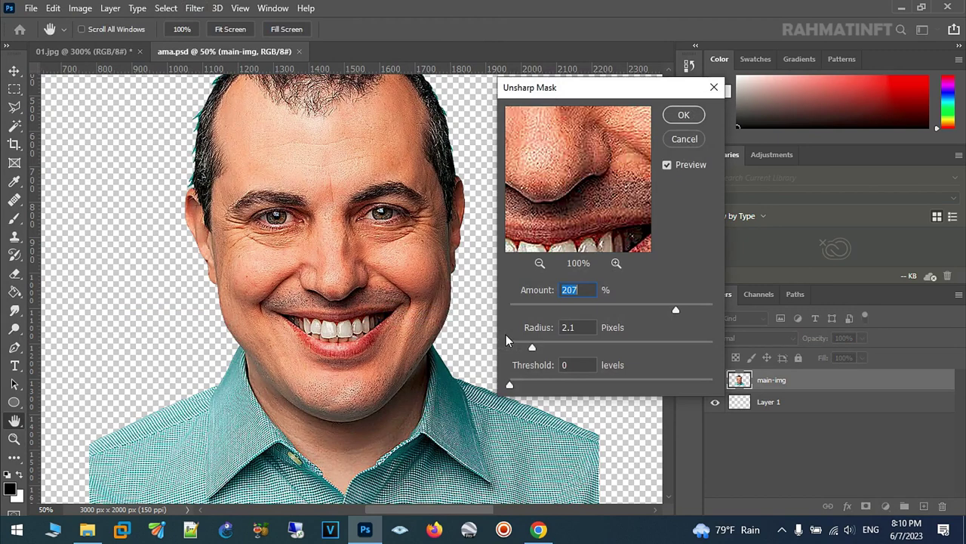
pyautogui.click(532, 349)
pyautogui.moveTo(531, 348); pyautogui.dragTo(533, 350)
pyautogui.click(684, 117)
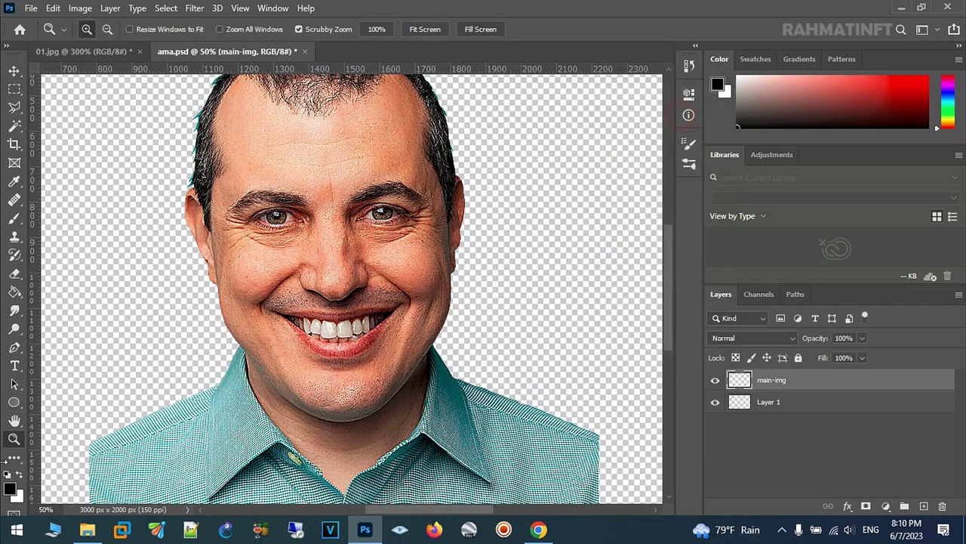
# - Shift the portrait's midtones with Color Balance -10 / +6 / +13
pyautogui.click(281, 108)
pyautogui.click(313, 129)
pyautogui.moveTo(313, 129); pyautogui.dragTo(315, 218)
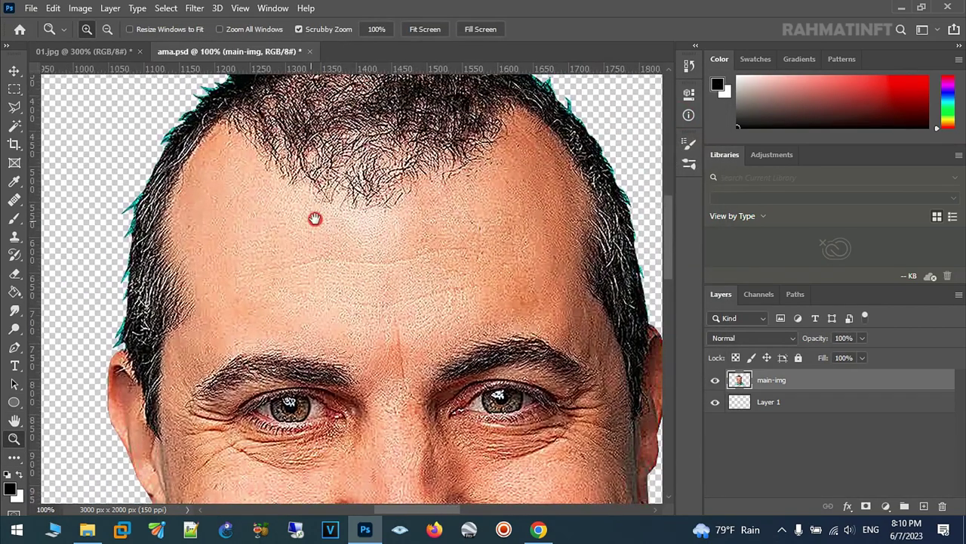
pyautogui.click(78, 9)
pyautogui.moveTo(102, 45)
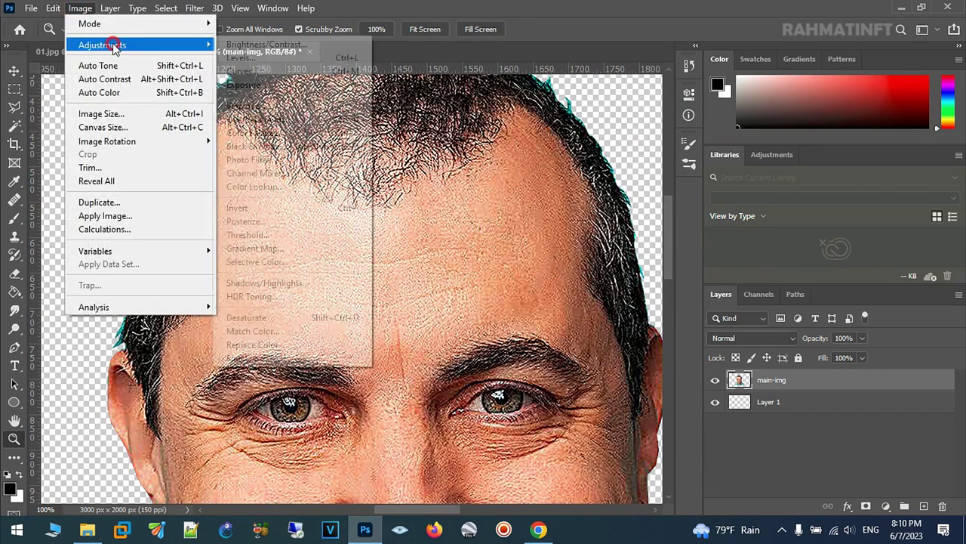
pyautogui.click(295, 135)
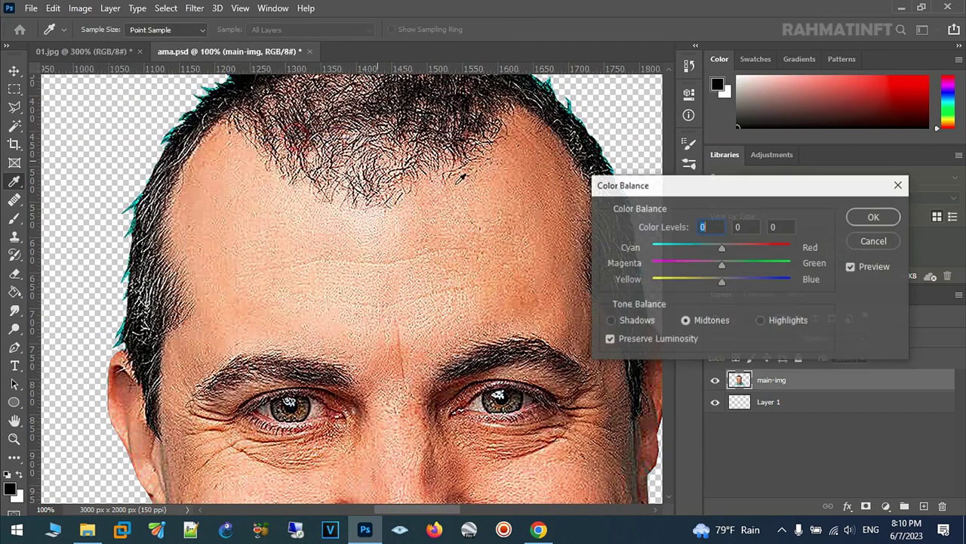
pyautogui.moveTo(722, 283); pyautogui.dragTo(729, 286)
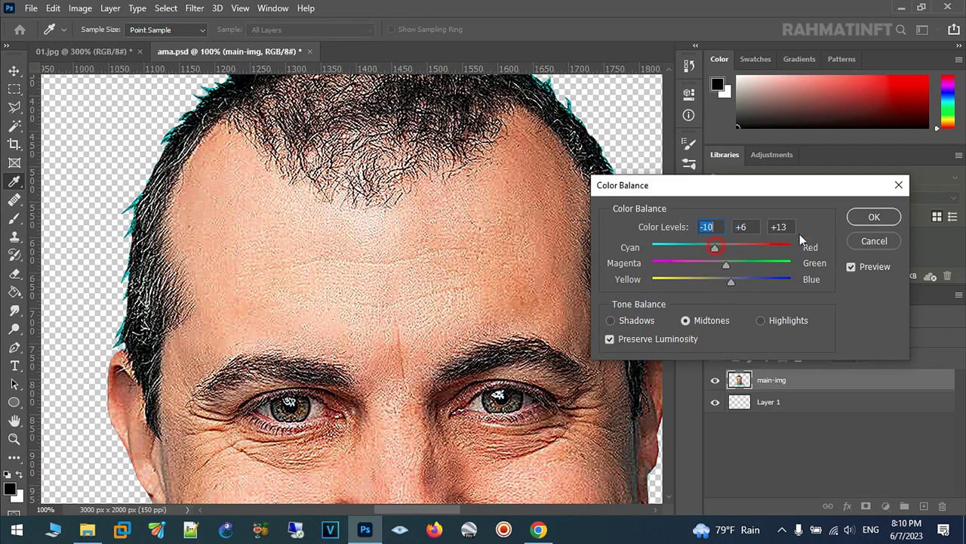
pyautogui.click(874, 216)
pyautogui.click(252, 233)
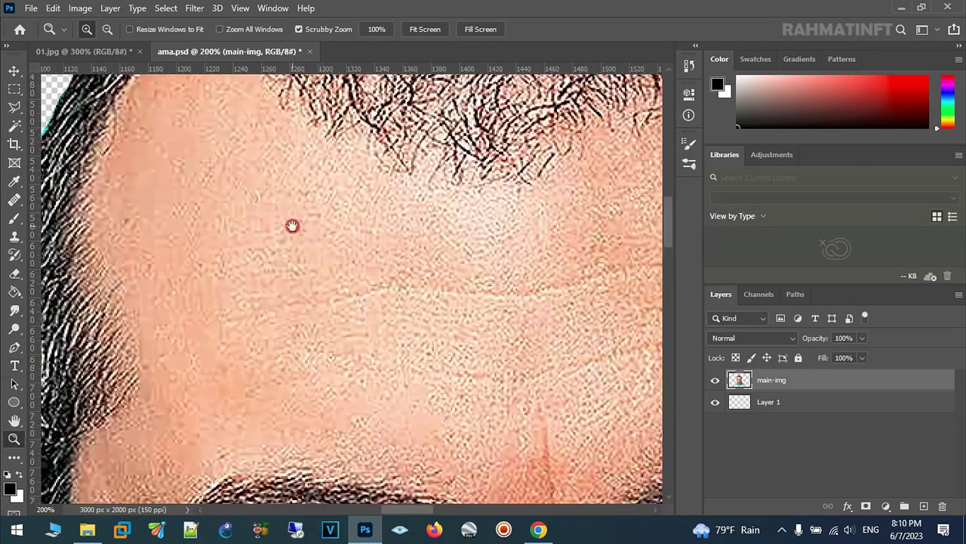
# - Try smudging the forehead with an 18 px smudge brush at 17% strength
pyautogui.keyDown('alt'); pyautogui.click(360, 328); pyautogui.keyUp('alt')
pyautogui.click(14, 309)
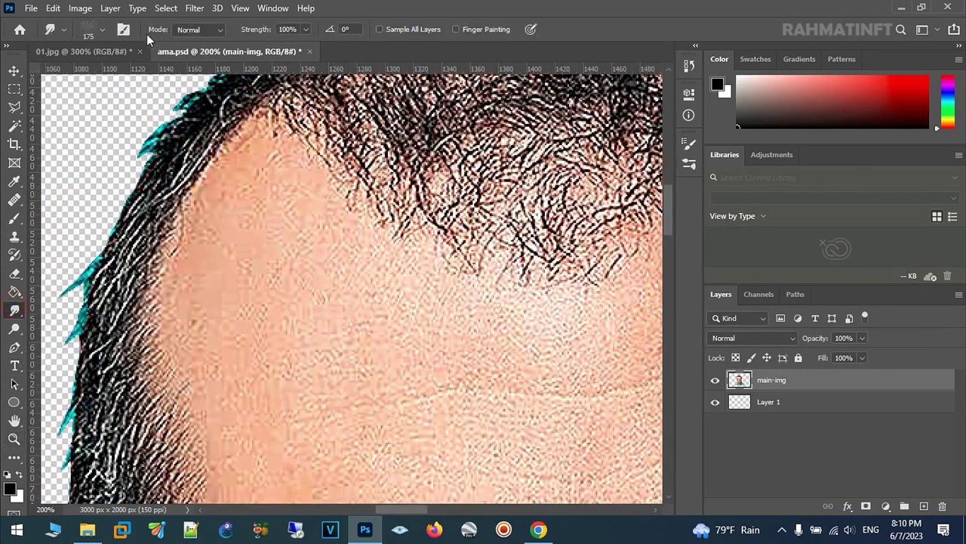
pyautogui.click(123, 29)
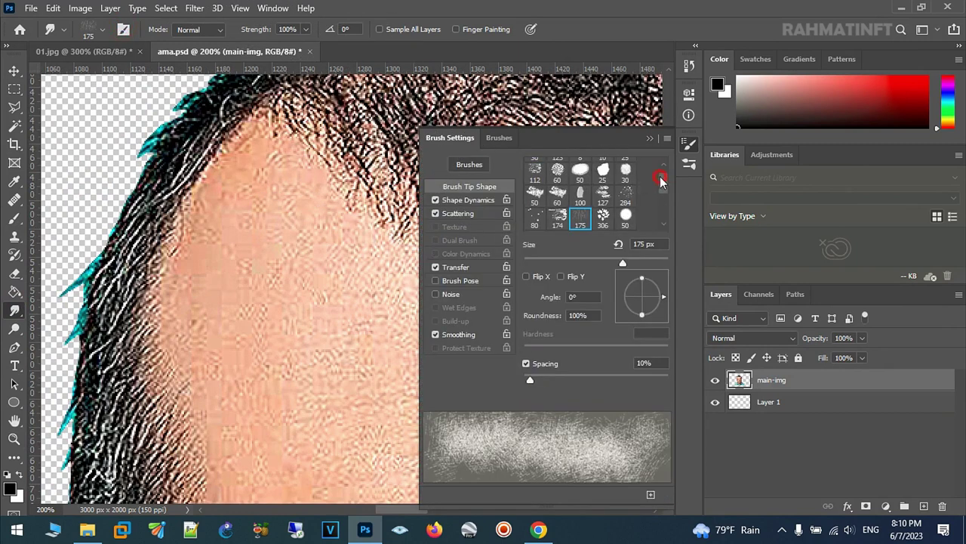
pyautogui.moveTo(662, 186); pyautogui.dragTo(662, 168)
pyautogui.click(558, 168)
pyautogui.moveTo(604, 264); pyautogui.dragTo(533, 264)
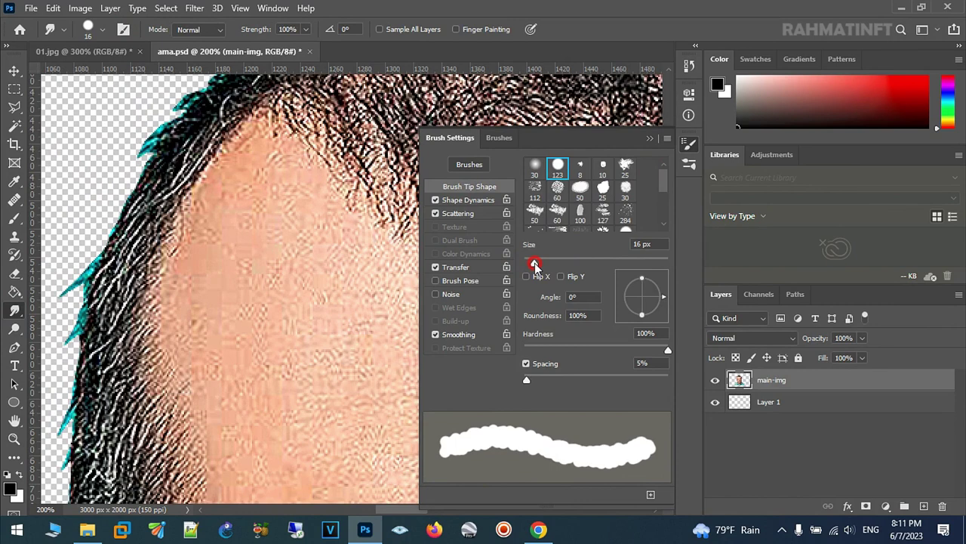
pyautogui.moveTo(535, 265); pyautogui.dragTo(537, 265)
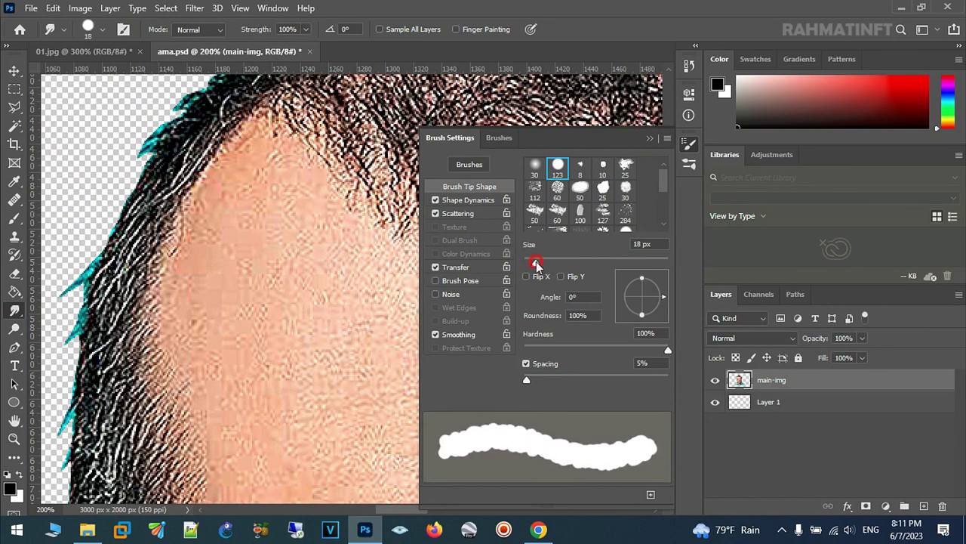
pyautogui.click(650, 140)
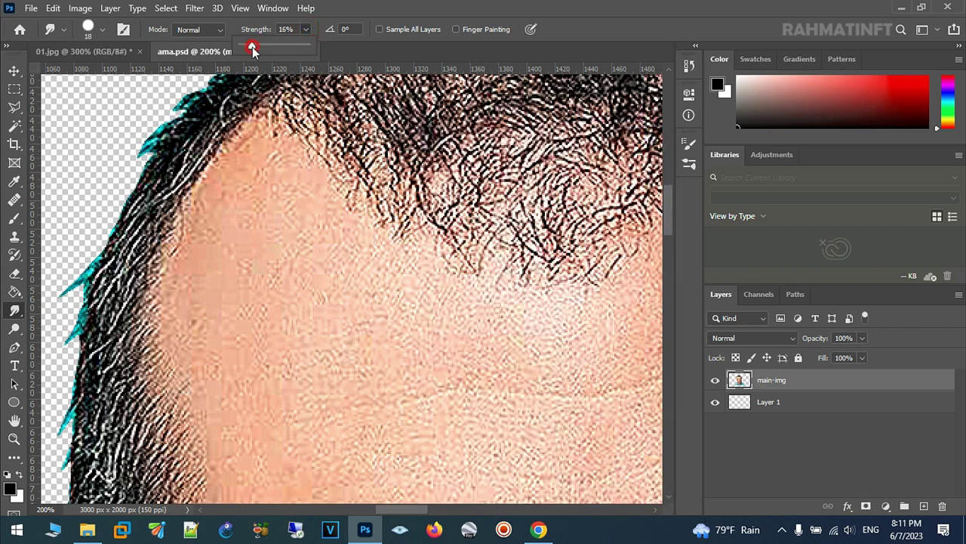
pyautogui.click(271, 164)
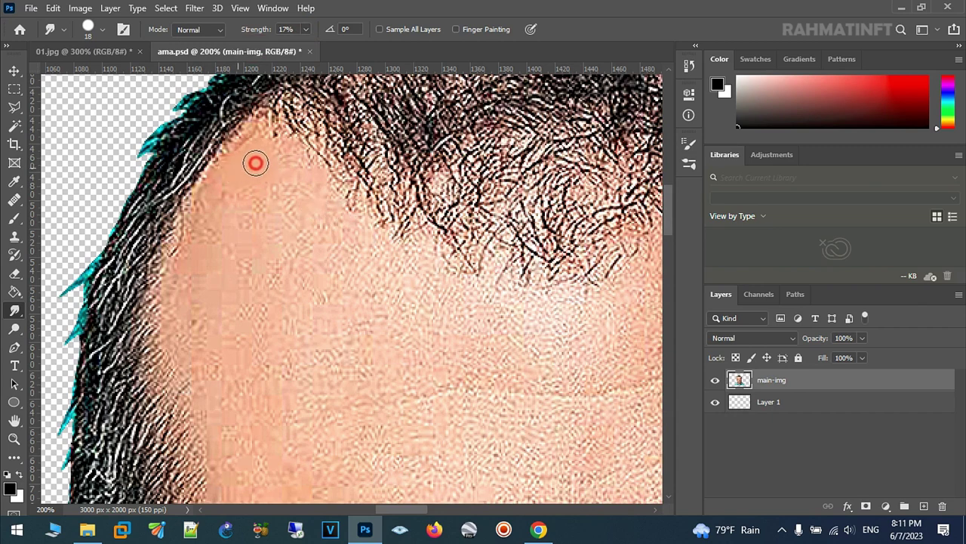
pyautogui.moveTo(250, 170); pyautogui.dragTo(238, 215)
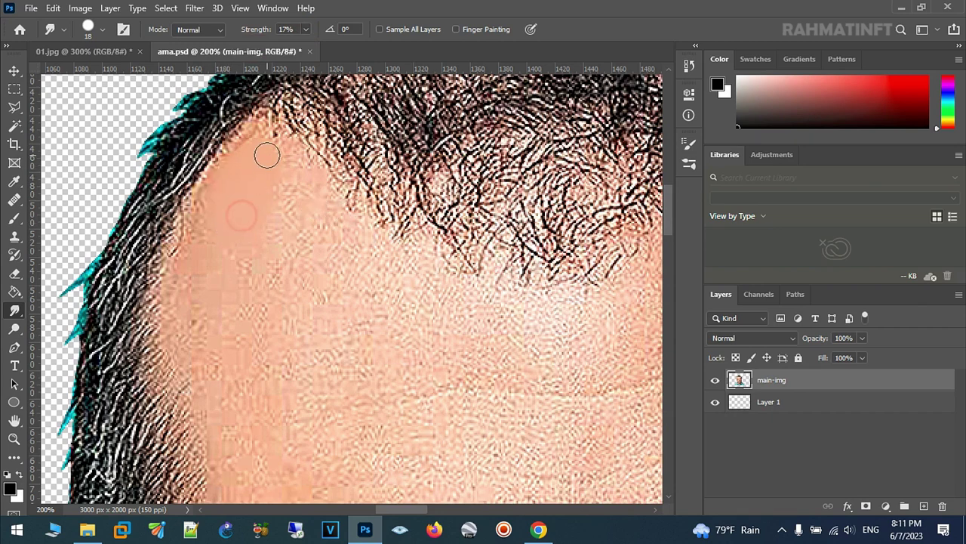
pyautogui.click(306, 31)
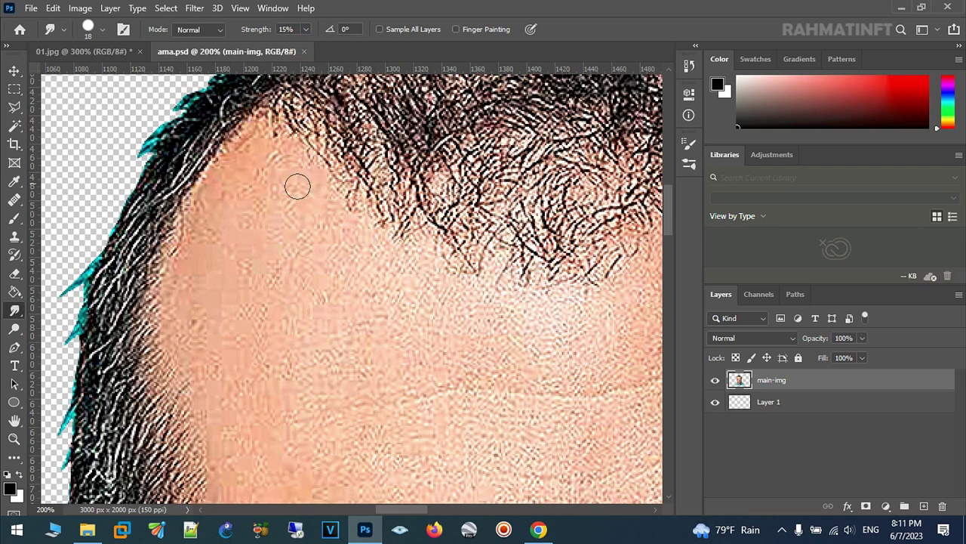
pyautogui.moveTo(260, 155)
pyautogui.mouseDown()
pyautogui.moveTo(207, 262)
pyautogui.moveTo(380, 248)
pyautogui.moveTo(322, 287)
pyautogui.moveTo(394, 321)
pyautogui.moveTo(345, 352)
pyautogui.moveTo(460, 371)
pyautogui.moveTo(248, 405)
pyautogui.moveTo(333, 346)
pyautogui.moveTo(200, 328)
pyautogui.moveTo(257, 276)
pyautogui.moveTo(192, 307)
pyautogui.moveTo(173, 359)
pyautogui.moveTo(240, 366)
pyautogui.moveTo(212, 414)
pyautogui.moveTo(450, 405)
pyautogui.moveTo(475, 339)
pyautogui.moveTo(529, 307)
pyautogui.moveTo(442, 285)
pyautogui.moveTo(400, 258)
pyautogui.moveTo(453, 285)
pyautogui.mouseUp()
# - Undo the trial strokes and give the smudge tool a 25 px Hard Round tip at 15%
pyautogui.hotkey('ctrl', 'z')
pyautogui.click(123, 30)
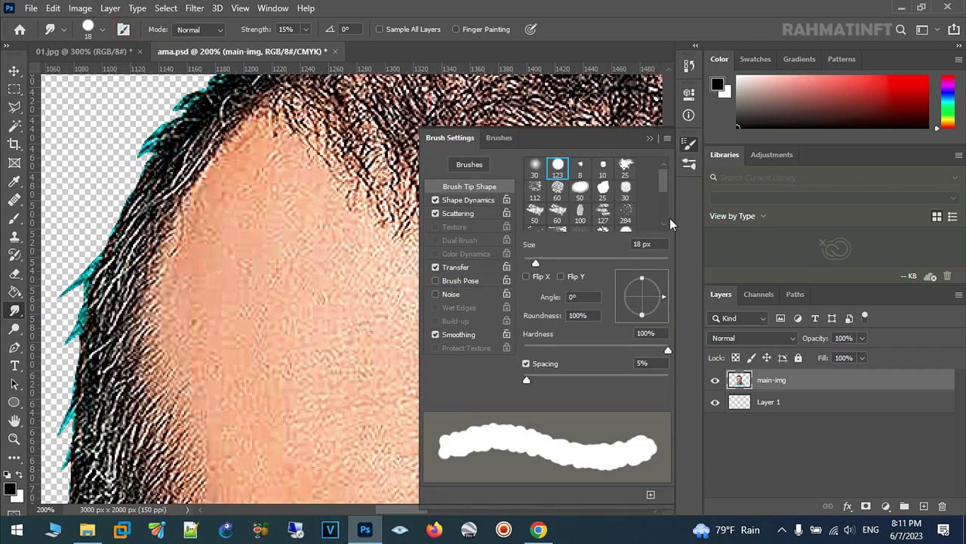
pyautogui.click(559, 169)
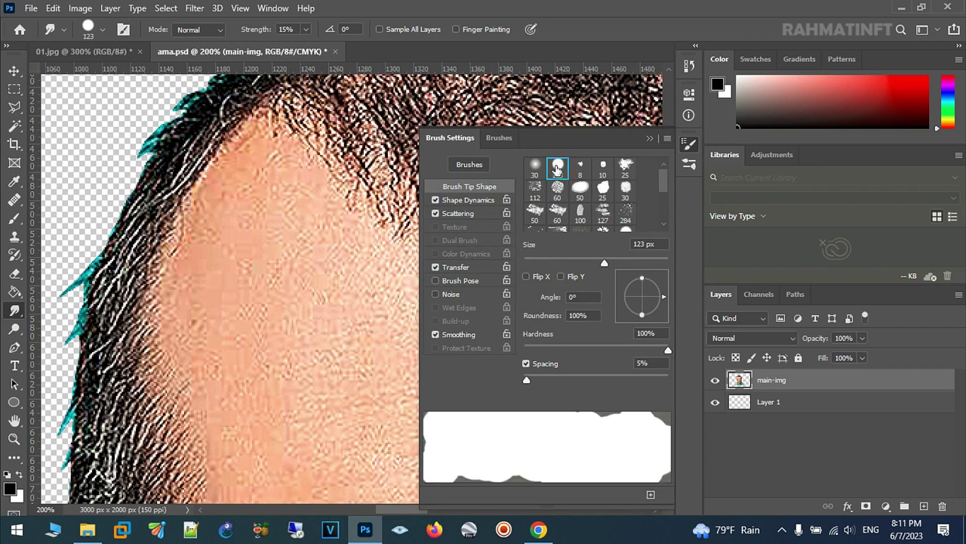
pyautogui.click(500, 139)
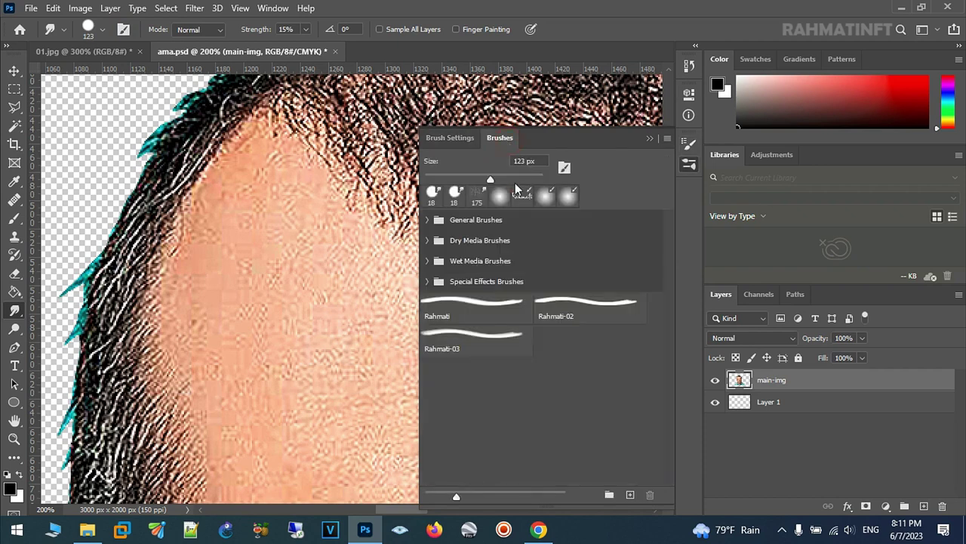
pyautogui.click(428, 219)
pyautogui.click(574, 239)
pyautogui.click(649, 138)
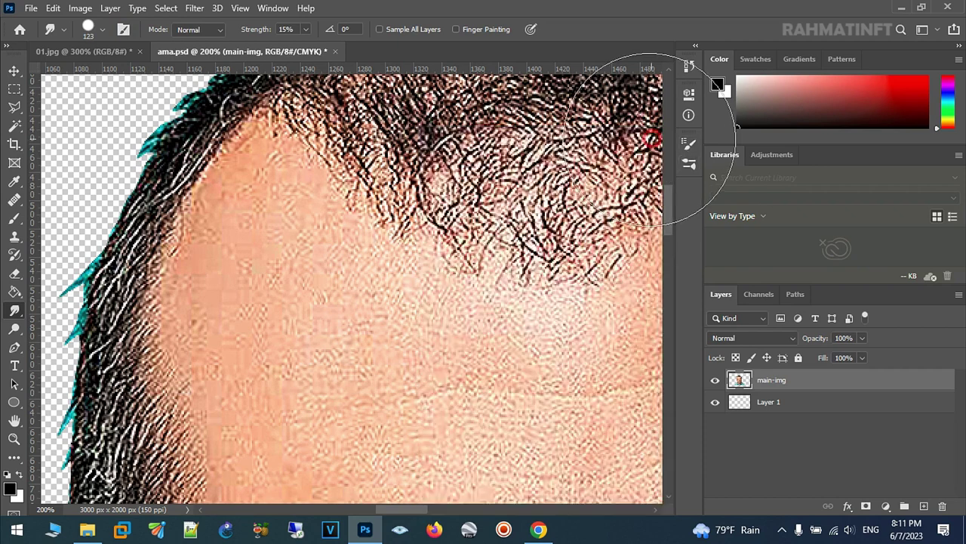
pyautogui.click(104, 30)
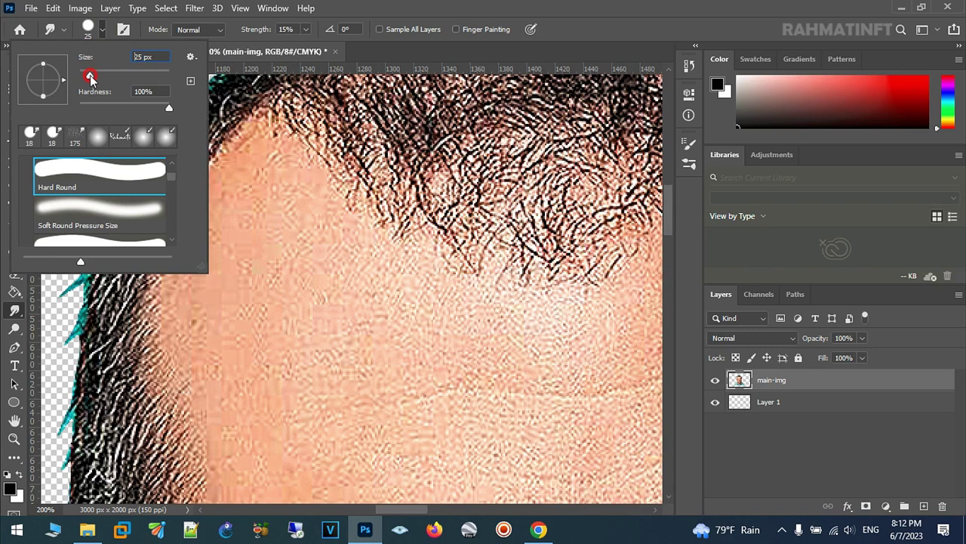
# - Smudge the forehead skin smooth below the hairline at 12% strength, left and right
pyautogui.moveTo(266, 195)
pyautogui.mouseDown()
pyautogui.moveTo(271, 166)
pyautogui.moveTo(246, 174)
pyautogui.moveTo(299, 212)
pyautogui.moveTo(216, 252)
pyautogui.moveTo(319, 211)
pyautogui.moveTo(343, 214)
pyautogui.moveTo(224, 224)
pyautogui.moveTo(252, 250)
pyautogui.moveTo(179, 322)
pyautogui.moveTo(348, 259)
pyautogui.moveTo(327, 239)
pyautogui.moveTo(371, 295)
pyautogui.moveTo(214, 367)
pyautogui.moveTo(364, 360)
pyautogui.moveTo(224, 415)
pyautogui.moveTo(309, 363)
pyautogui.moveTo(443, 319)
pyautogui.moveTo(299, 321)
pyautogui.moveTo(436, 283)
pyautogui.moveTo(274, 304)
pyautogui.moveTo(473, 345)
pyautogui.moveTo(257, 408)
pyautogui.moveTo(347, 400)
pyautogui.moveTo(384, 362)
pyautogui.moveTo(339, 393)
pyautogui.moveTo(494, 382)
pyautogui.moveTo(259, 363)
pyautogui.mouseUp()
pyautogui.moveTo(231, 328); pyautogui.dragTo(324, 322)
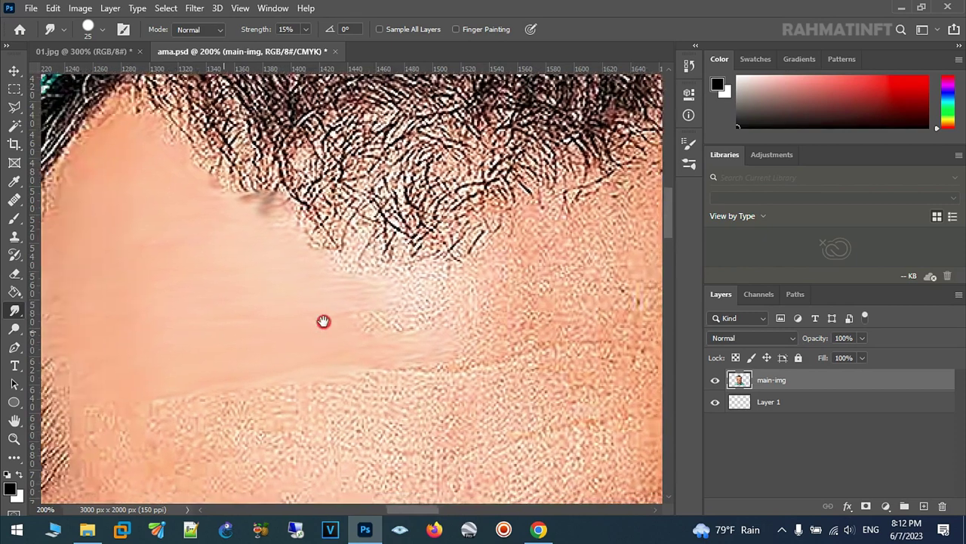
pyautogui.click(103, 30)
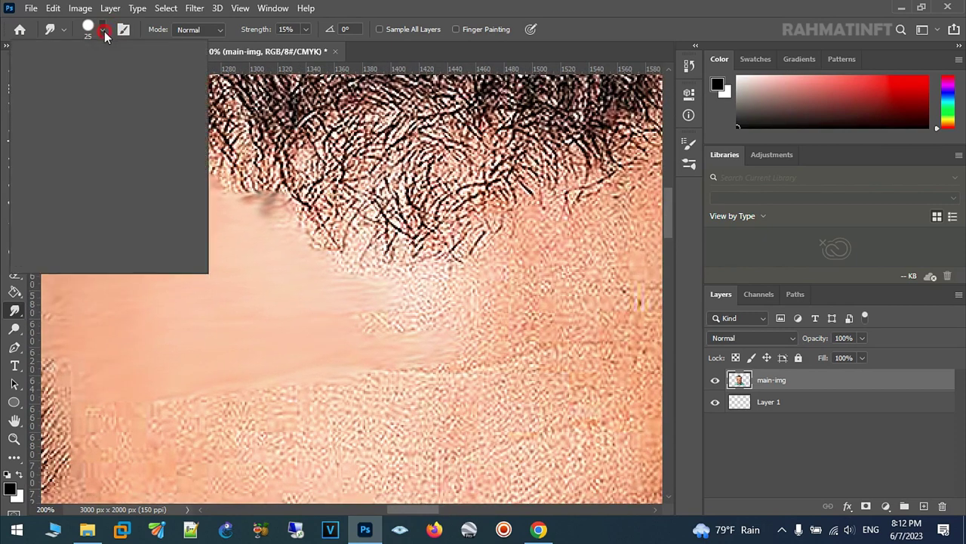
pyautogui.click(305, 30)
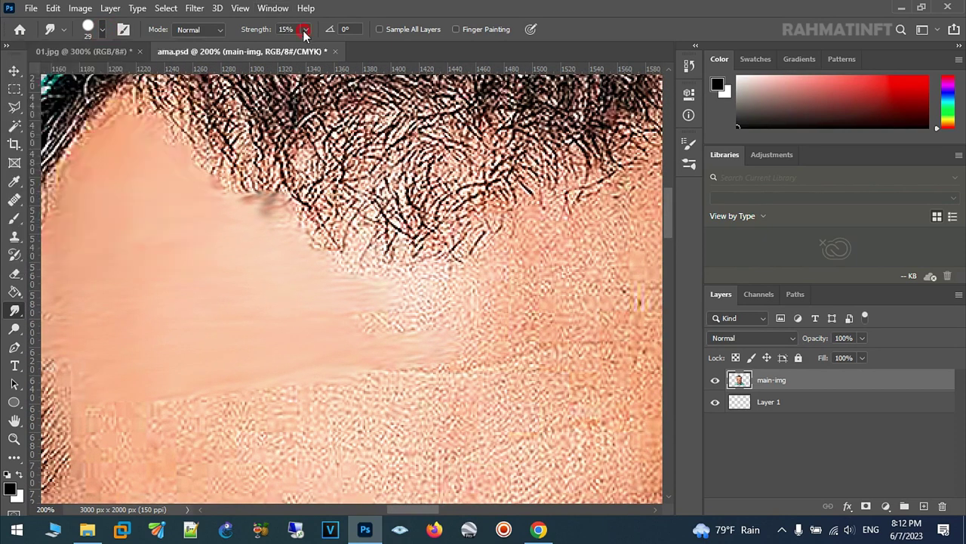
pyautogui.moveTo(315, 286)
pyautogui.mouseDown()
pyautogui.moveTo(516, 295)
pyautogui.moveTo(511, 328)
pyautogui.moveTo(353, 357)
pyautogui.moveTo(386, 373)
pyautogui.mouseUp()
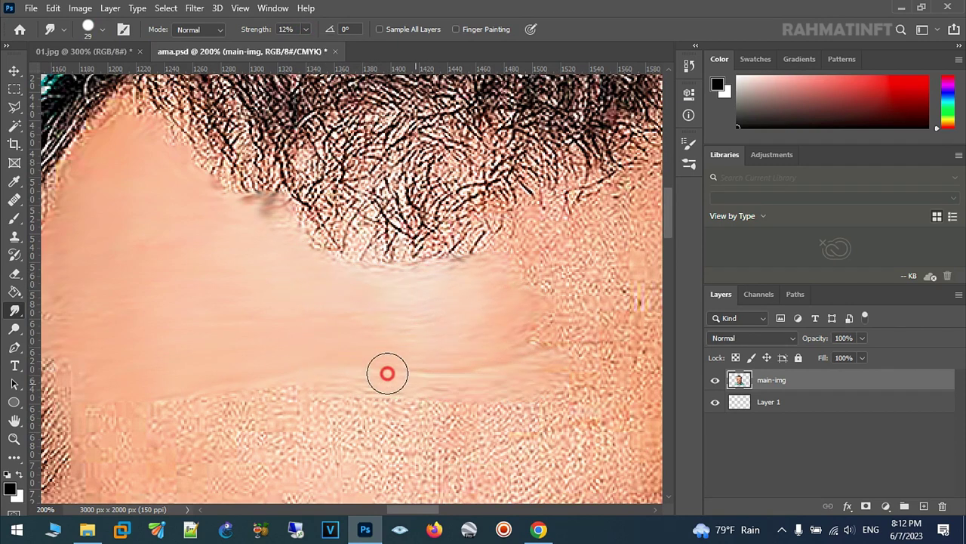
pyautogui.moveTo(218, 258)
pyautogui.mouseDown()
pyautogui.moveTo(356, 334)
pyautogui.moveTo(216, 264)
pyautogui.moveTo(63, 250)
pyautogui.moveTo(80, 292)
pyautogui.moveTo(52, 373)
pyautogui.moveTo(129, 384)
pyautogui.mouseUp()
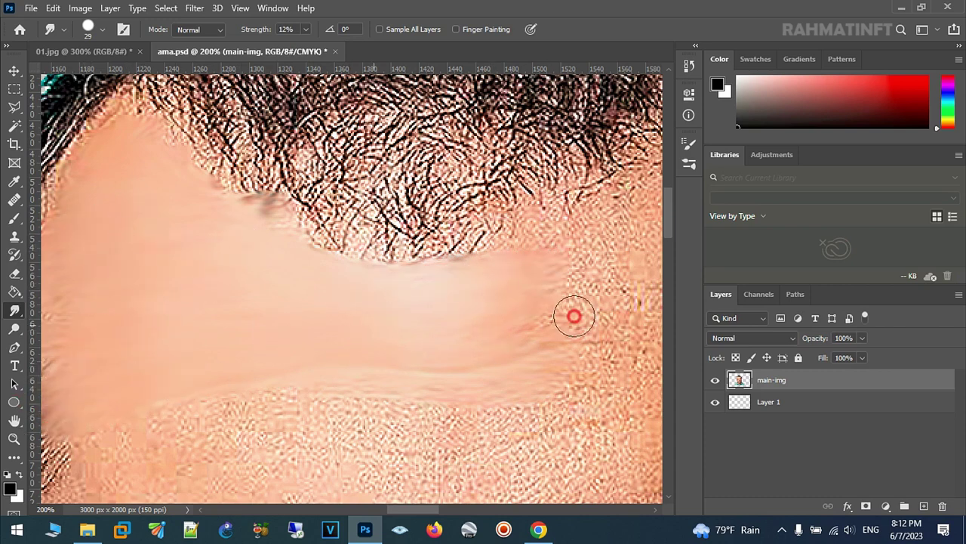
pyautogui.moveTo(611, 262); pyautogui.dragTo(237, 341)
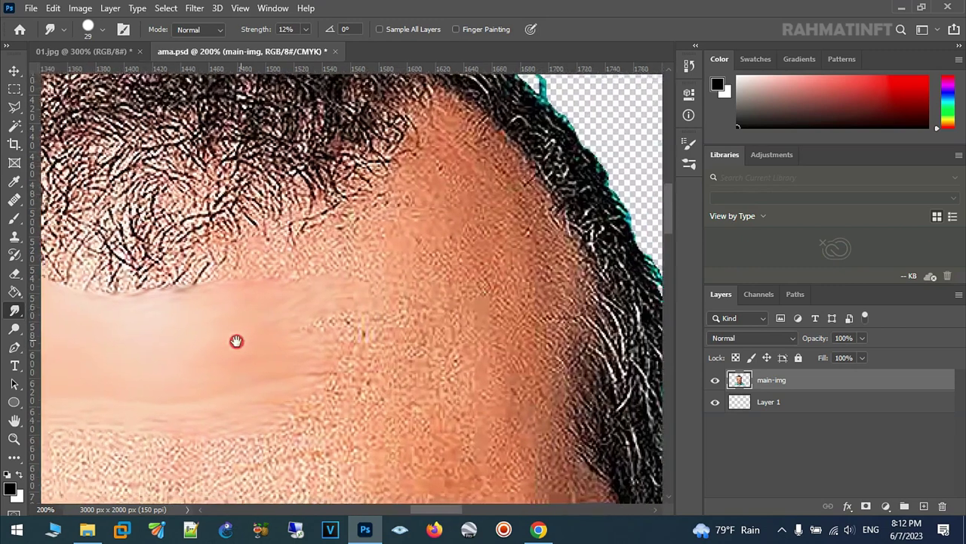
pyautogui.moveTo(608, 363)
pyautogui.mouseDown()
pyautogui.moveTo(293, 305)
pyautogui.moveTo(398, 250)
pyautogui.moveTo(282, 261)
pyautogui.moveTo(437, 250)
pyautogui.moveTo(438, 208)
pyautogui.moveTo(468, 147)
pyautogui.moveTo(518, 246)
pyautogui.moveTo(498, 280)
pyautogui.moveTo(339, 335)
pyautogui.moveTo(326, 329)
pyautogui.mouseUp()
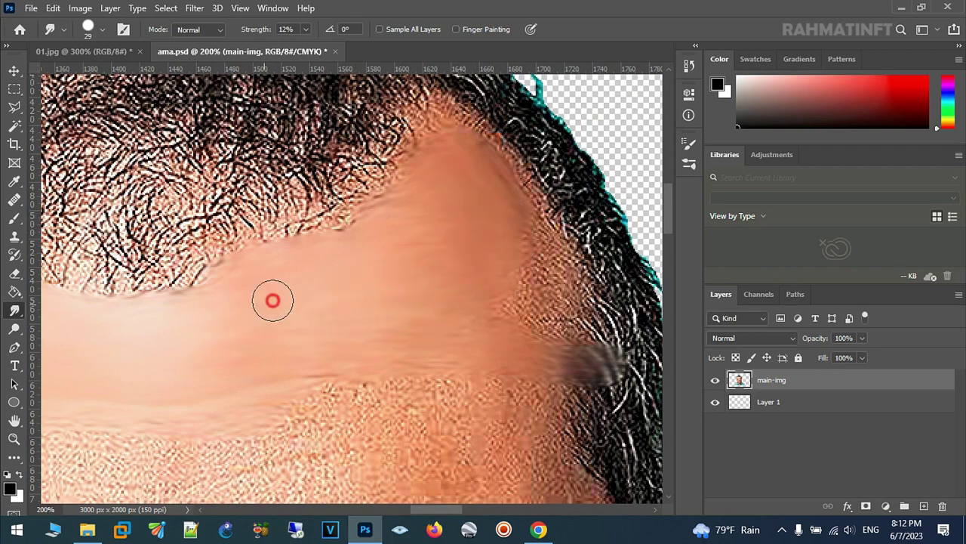
pyautogui.moveTo(340, 370); pyautogui.dragTo(267, 414)
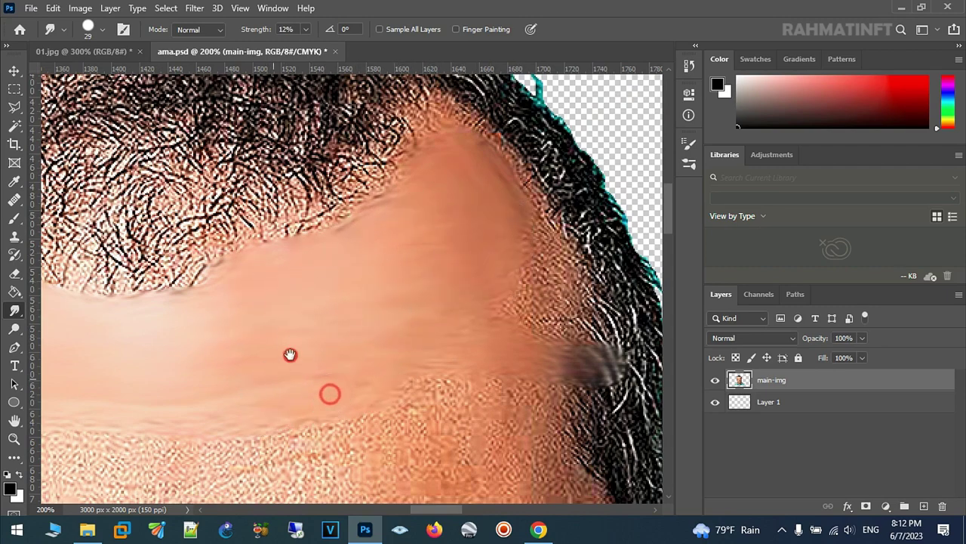
pyautogui.moveTo(330, 393); pyautogui.dragTo(477, 184)
pyautogui.moveTo(120, 251)
pyautogui.mouseDown()
pyautogui.moveTo(35, 302)
pyautogui.moveTo(262, 263)
pyautogui.moveTo(214, 278)
pyautogui.mouseUp()
# - Enlarge the brush to 39 px and smooth the right forehead and brow edge
pyautogui.click(102, 29)
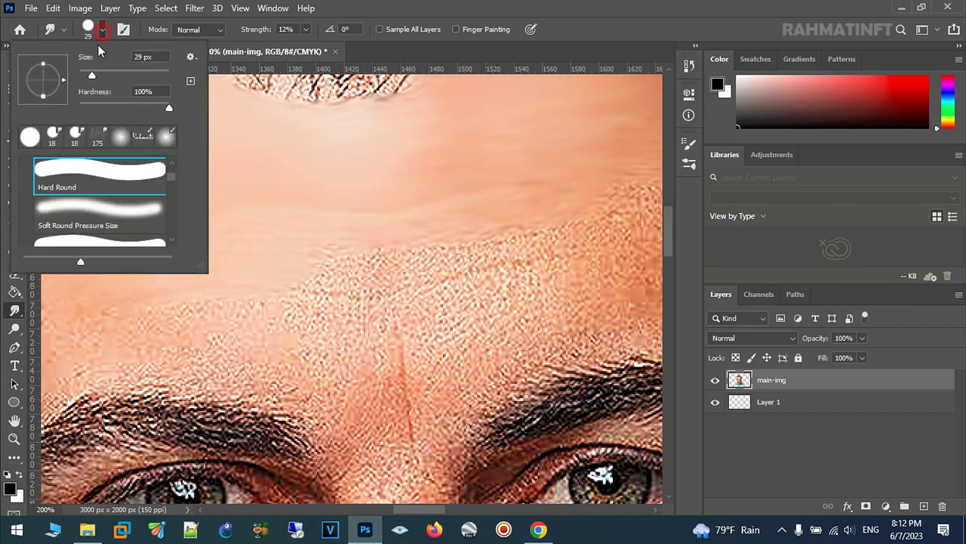
pyautogui.press('Return')
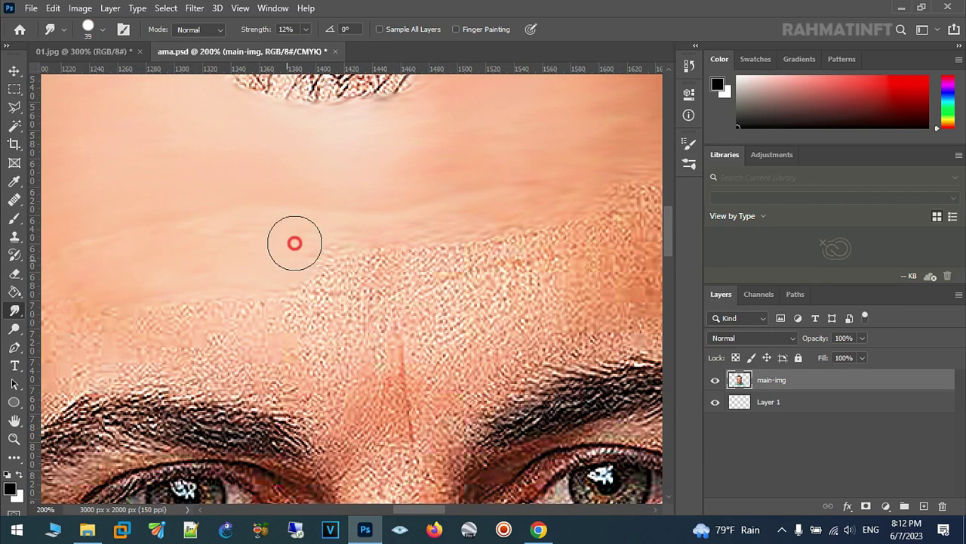
pyautogui.moveTo(295, 256); pyautogui.dragTo(265, 269)
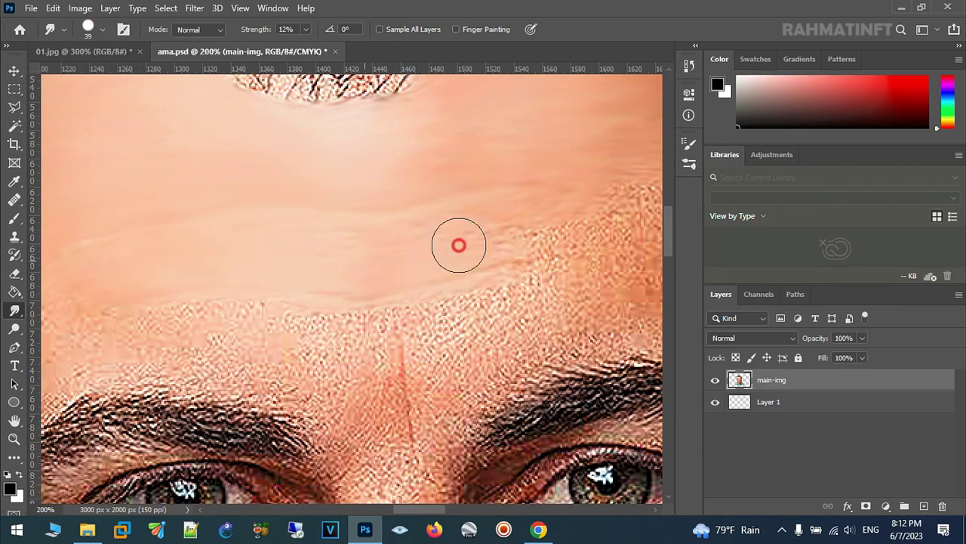
pyautogui.moveTo(494, 242)
pyautogui.mouseDown()
pyautogui.moveTo(535, 260)
pyautogui.moveTo(341, 248)
pyautogui.moveTo(436, 216)
pyautogui.moveTo(520, 153)
pyautogui.moveTo(520, 136)
pyautogui.mouseUp()
pyautogui.moveTo(420, 237)
pyautogui.mouseDown()
pyautogui.moveTo(386, 280)
pyautogui.moveTo(269, 269)
pyautogui.mouseUp()
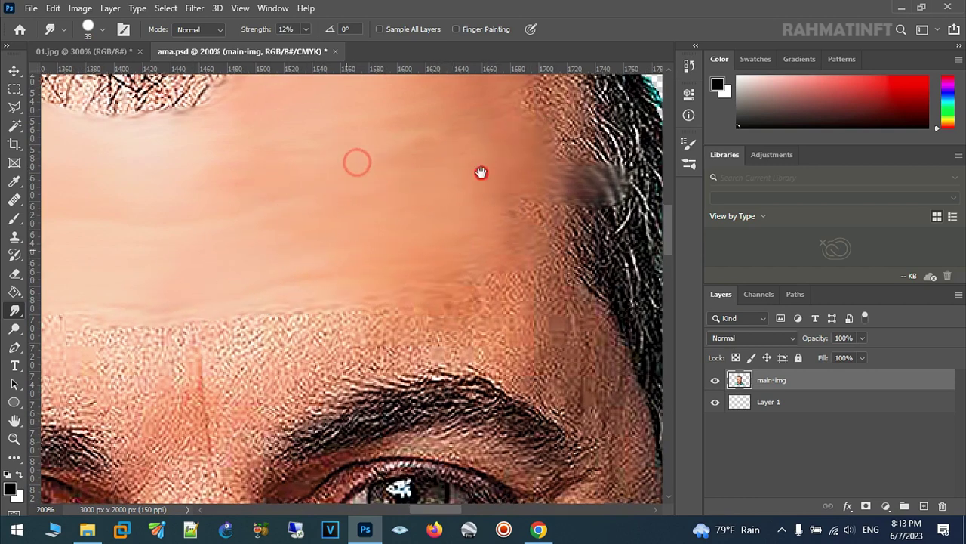
pyautogui.moveTo(344, 235); pyautogui.dragTo(518, 146)
pyautogui.moveTo(494, 194)
pyautogui.mouseDown()
pyautogui.moveTo(413, 250)
pyautogui.moveTo(408, 241)
pyautogui.moveTo(231, 231)
pyautogui.moveTo(268, 226)
pyautogui.moveTo(188, 279)
pyautogui.moveTo(399, 297)
pyautogui.moveTo(495, 222)
pyautogui.moveTo(460, 254)
pyautogui.moveTo(265, 278)
pyautogui.moveTo(448, 247)
pyautogui.moveTo(463, 264)
pyautogui.moveTo(460, 233)
pyautogui.moveTo(408, 222)
pyautogui.moveTo(481, 166)
pyautogui.moveTo(493, 217)
pyautogui.mouseUp()
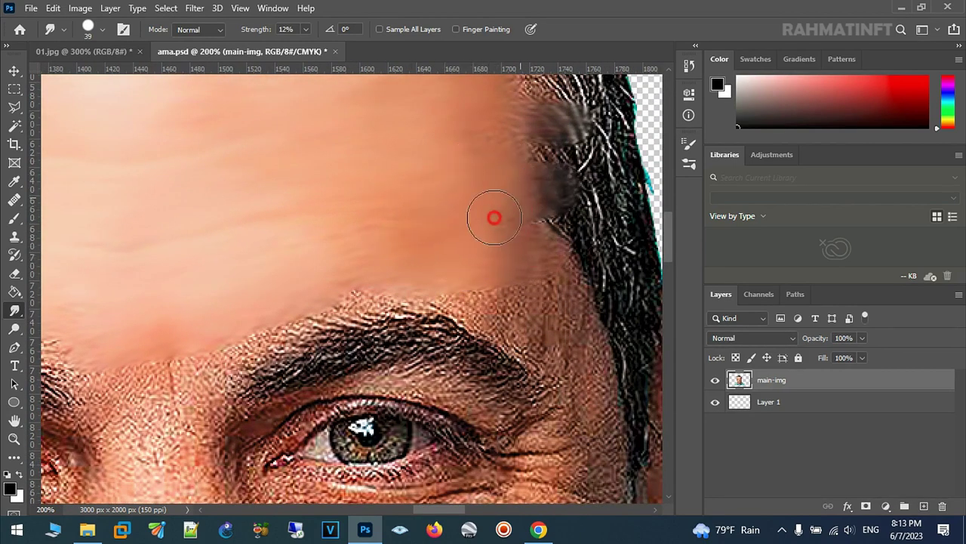
# - Shrink the smudge brush to 21 px and blend the skin along the right eyebrow
pyautogui.click(104, 30)
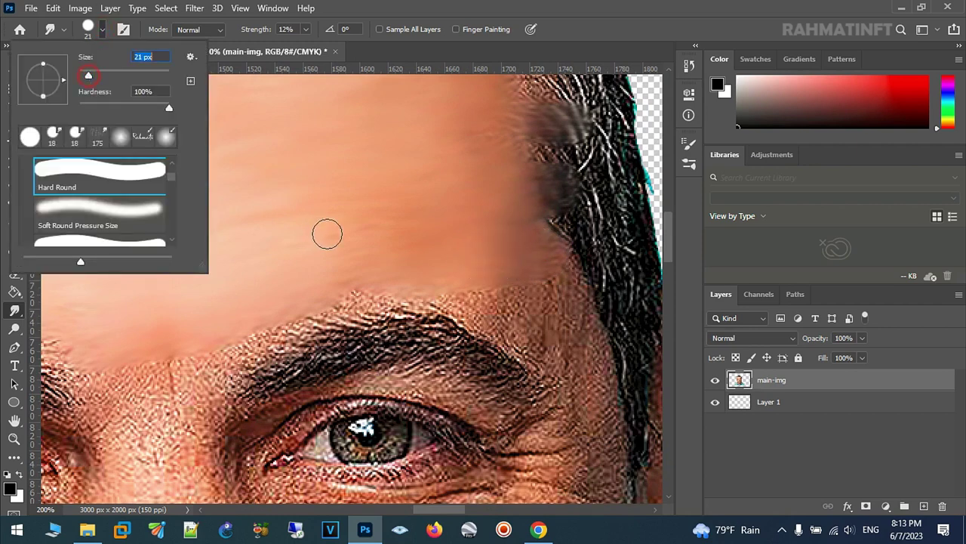
pyautogui.click(421, 280)
pyautogui.moveTo(421, 280); pyautogui.dragTo(480, 305)
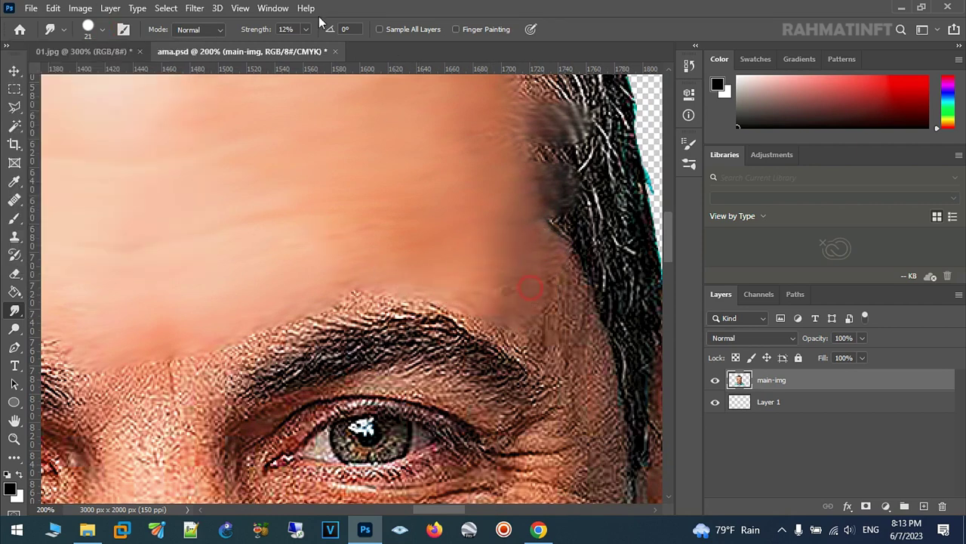
pyautogui.scroll(-3, 365, 143)
pyautogui.hscroll(-3, 364, 143)
pyautogui.scroll(-2, 339, 151)
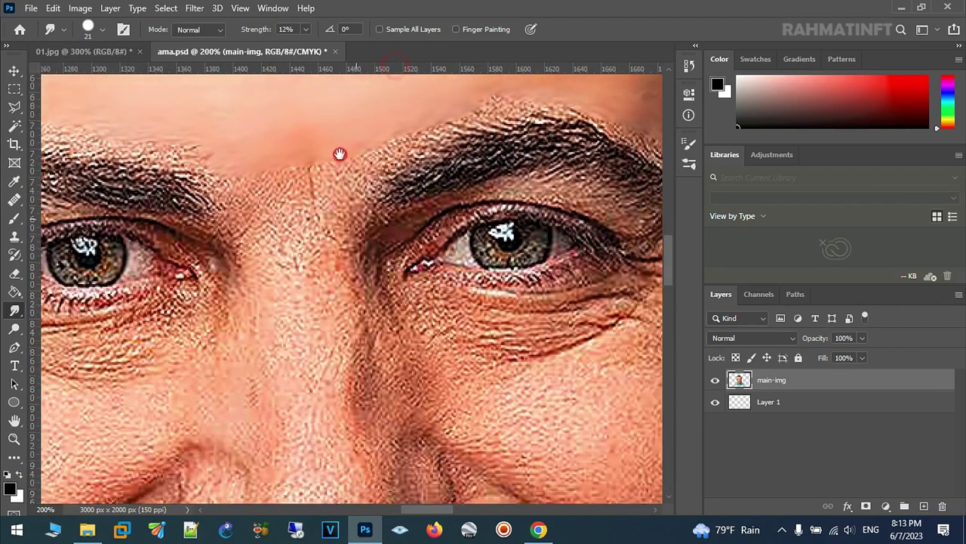
pyautogui.moveTo(335, 134)
pyautogui.mouseDown()
pyautogui.moveTo(424, 141)
pyautogui.moveTo(476, 121)
pyautogui.mouseUp()
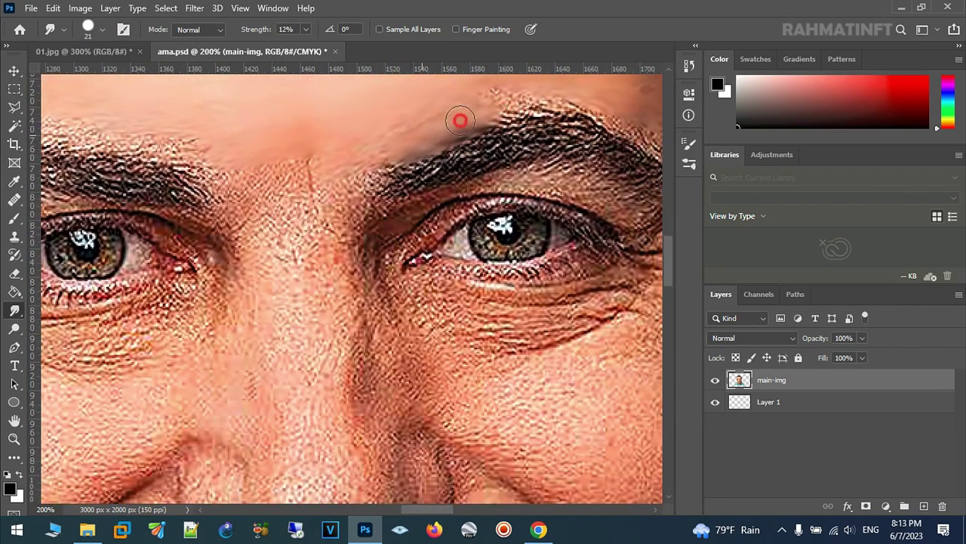
pyautogui.moveTo(380, 129); pyautogui.dragTo(557, 86)
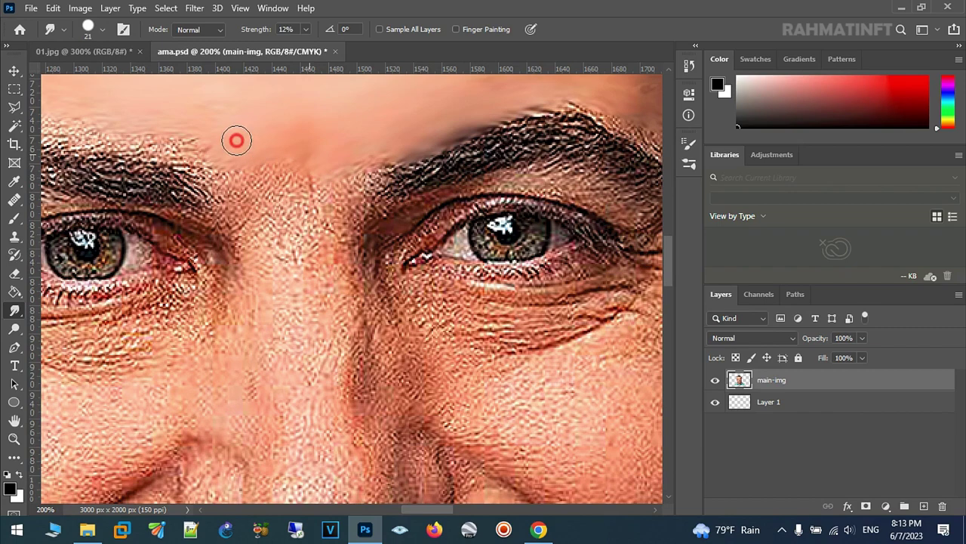
# - Smooth the skin above the left eyebrow and temple, then the under-eye wrinkles
pyautogui.hscroll(-3, 256, 155)
pyautogui.scroll(1, 308, 164)
pyautogui.hscroll(-2, 308, 164)
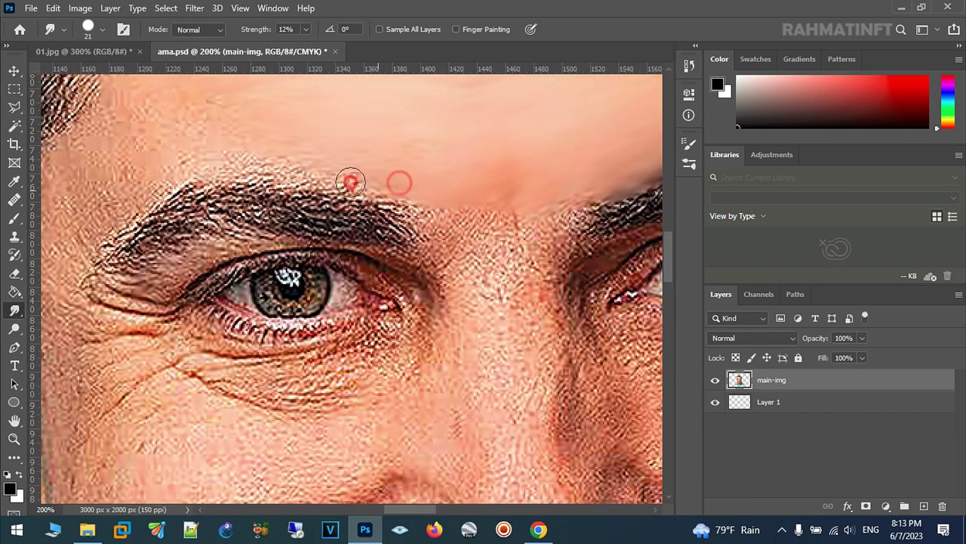
pyautogui.moveTo(306, 171); pyautogui.dragTo(290, 147)
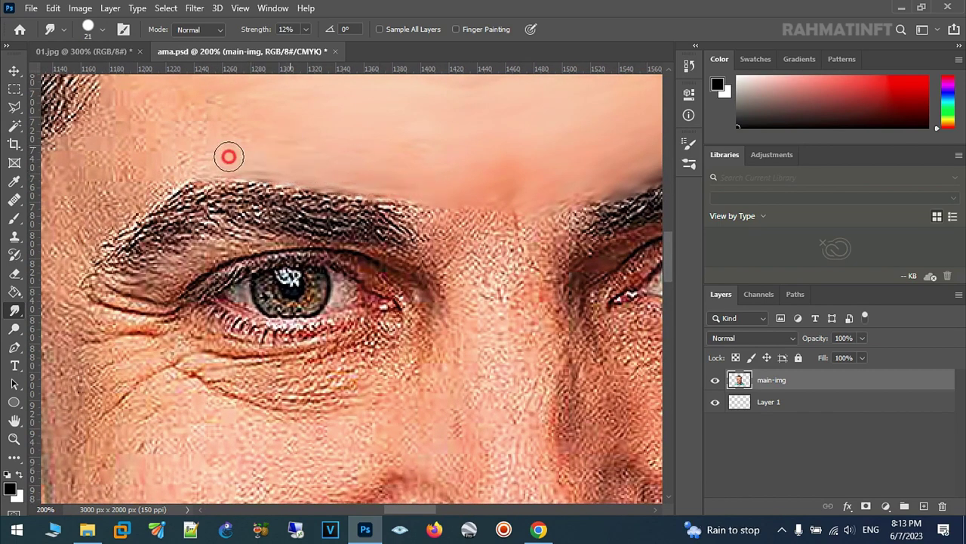
pyautogui.moveTo(221, 109); pyautogui.dragTo(105, 119)
pyautogui.moveTo(119, 198)
pyautogui.mouseDown()
pyautogui.moveTo(113, 218)
pyautogui.moveTo(82, 224)
pyautogui.moveTo(125, 166)
pyautogui.moveTo(253, 103)
pyautogui.mouseUp()
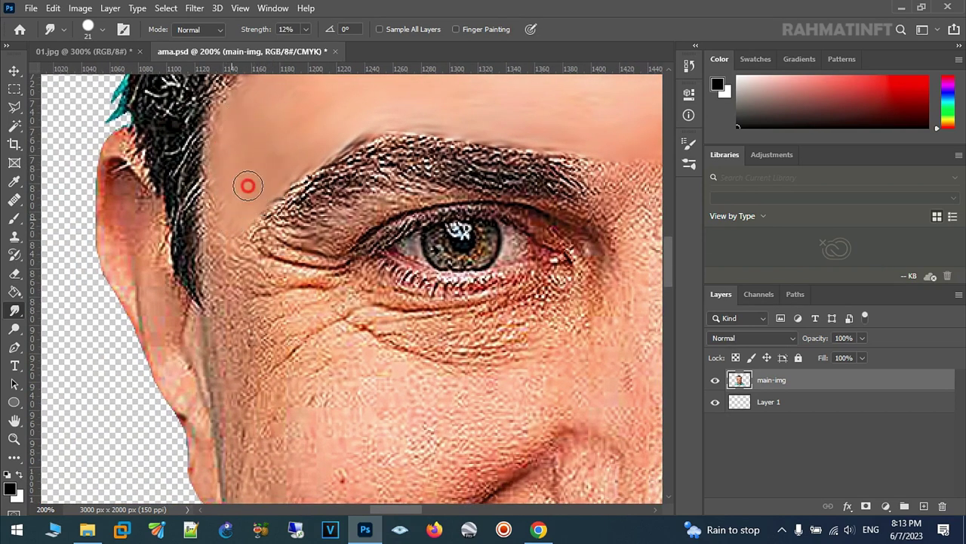
pyautogui.moveTo(475, 119); pyautogui.dragTo(322, 92)
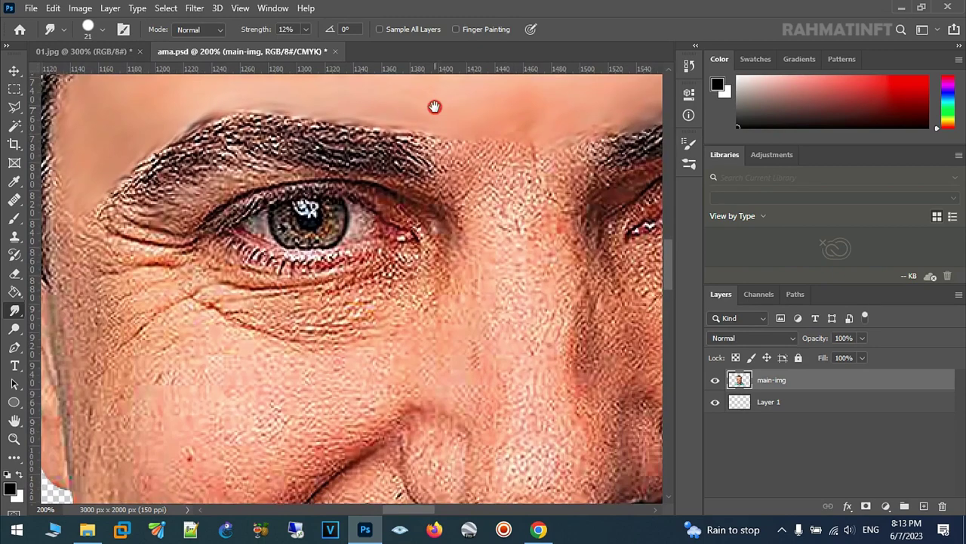
pyautogui.moveTo(514, 246); pyautogui.dragTo(472, 118)
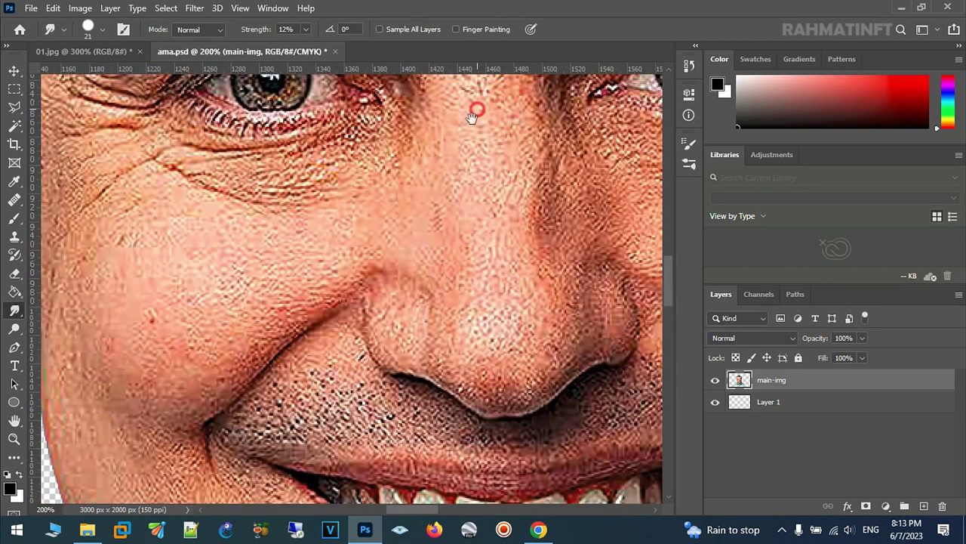
pyautogui.moveTo(250, 185); pyautogui.dragTo(265, 173)
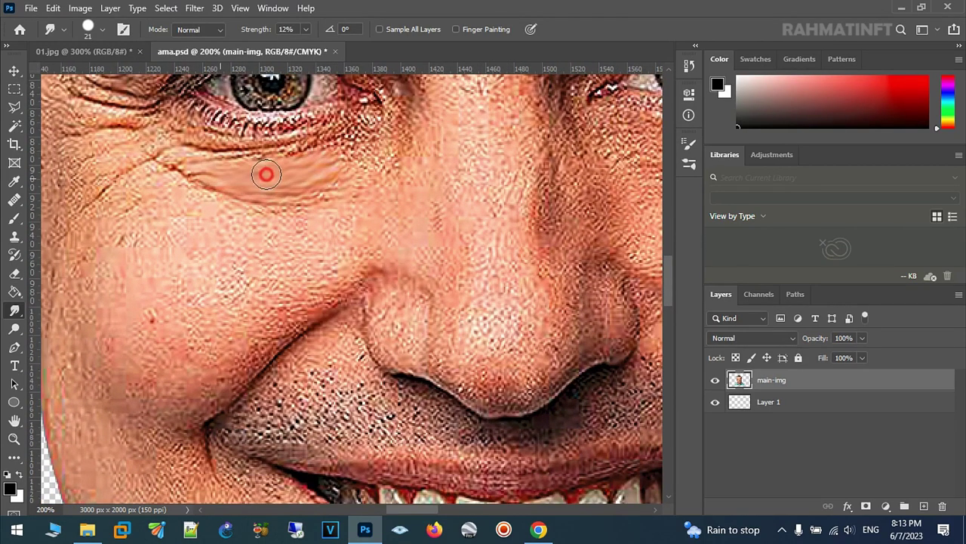
# - Raise the brush to 32 px and smooth the under-eye wrinkles and cheek to the mouth corner
pyautogui.click(103, 29)
pyautogui.click(254, 194)
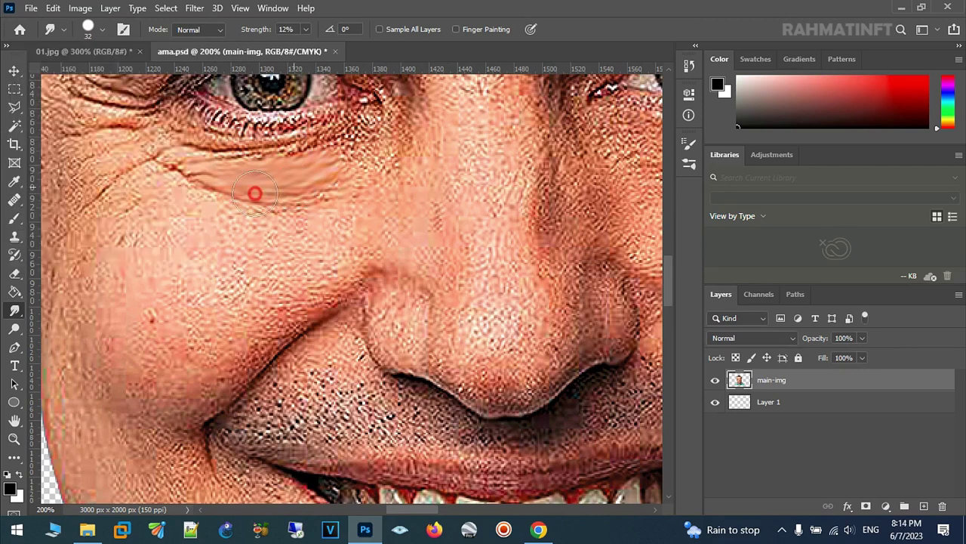
pyautogui.moveTo(252, 176)
pyautogui.mouseDown()
pyautogui.moveTo(307, 187)
pyautogui.moveTo(287, 209)
pyautogui.moveTo(178, 188)
pyautogui.moveTo(168, 167)
pyautogui.mouseUp()
pyautogui.moveTo(302, 226)
pyautogui.mouseDown()
pyautogui.moveTo(143, 224)
pyautogui.moveTo(196, 229)
pyautogui.moveTo(287, 211)
pyautogui.mouseUp()
pyautogui.moveTo(278, 169)
pyautogui.mouseDown()
pyautogui.moveTo(250, 156)
pyautogui.moveTo(334, 156)
pyautogui.moveTo(189, 134)
pyautogui.moveTo(202, 150)
pyautogui.moveTo(311, 194)
pyautogui.moveTo(345, 151)
pyautogui.moveTo(327, 166)
pyautogui.moveTo(365, 151)
pyautogui.mouseUp()
pyautogui.moveTo(297, 254)
pyautogui.mouseDown()
pyautogui.moveTo(250, 287)
pyautogui.moveTo(277, 271)
pyautogui.moveTo(185, 274)
pyautogui.moveTo(360, 237)
pyautogui.moveTo(410, 280)
pyautogui.moveTo(414, 249)
pyautogui.moveTo(311, 262)
pyautogui.mouseUp()
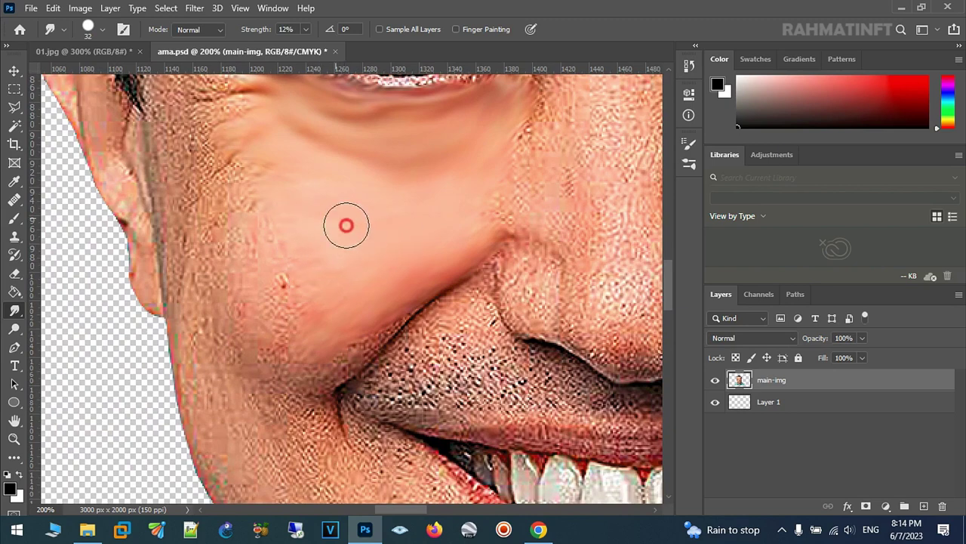
pyautogui.moveTo(313, 209)
pyautogui.mouseDown()
pyautogui.moveTo(298, 267)
pyautogui.moveTo(319, 341)
pyautogui.moveTo(345, 371)
pyautogui.moveTo(429, 275)
pyautogui.mouseUp()
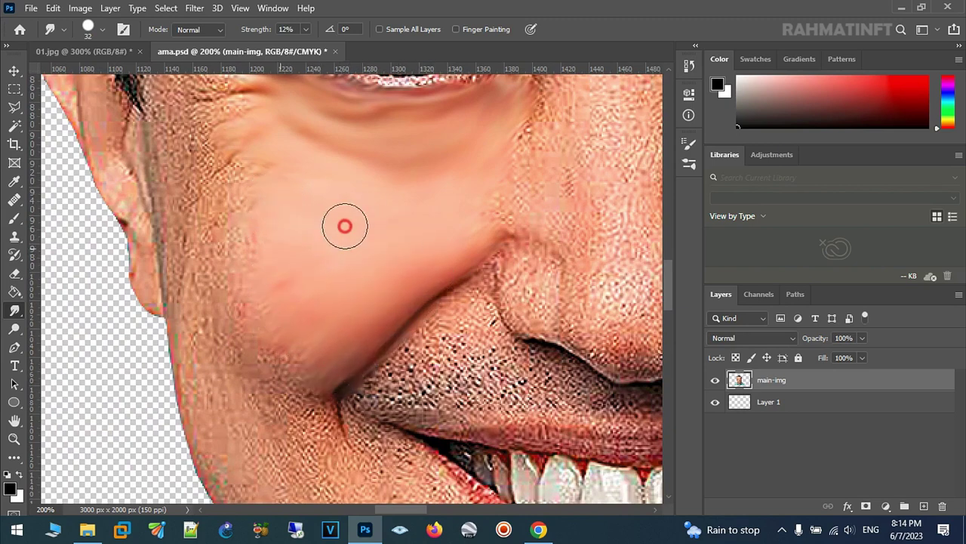
# - Soften the skin beside the eye, the smile fold and the side of the nose
pyautogui.moveTo(345, 187); pyautogui.dragTo(395, 335)
pyautogui.moveTo(336, 255)
pyautogui.mouseDown()
pyautogui.moveTo(280, 214)
pyautogui.moveTo(336, 254)
pyautogui.moveTo(314, 285)
pyautogui.moveTo(322, 325)
pyautogui.mouseUp()
pyautogui.moveTo(285, 237)
pyautogui.mouseDown()
pyautogui.moveTo(259, 241)
pyautogui.moveTo(259, 181)
pyautogui.moveTo(287, 349)
pyautogui.moveTo(323, 307)
pyautogui.moveTo(336, 260)
pyautogui.moveTo(365, 287)
pyautogui.moveTo(371, 323)
pyautogui.moveTo(340, 267)
pyautogui.mouseUp()
pyautogui.scroll(-2, 306, 221)
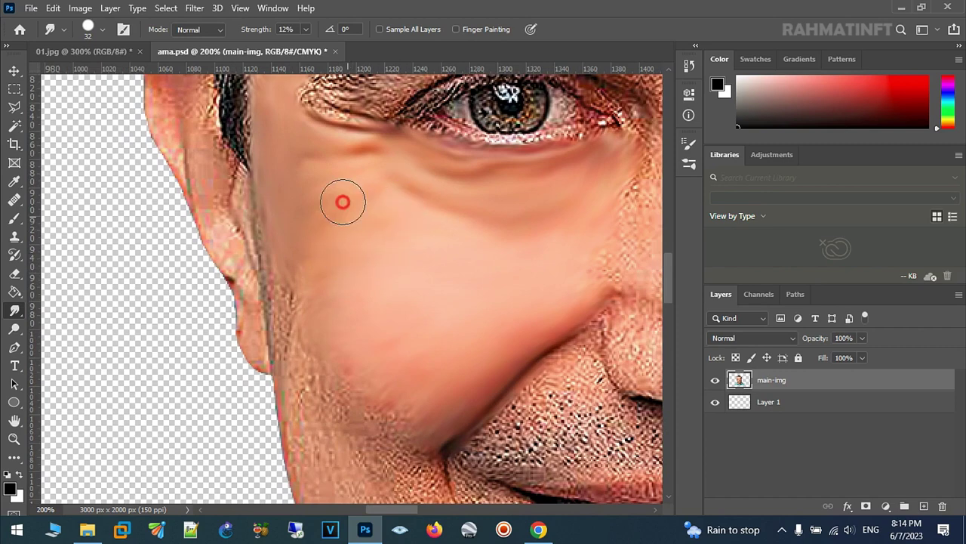
pyautogui.scroll(-3, 371, 181)
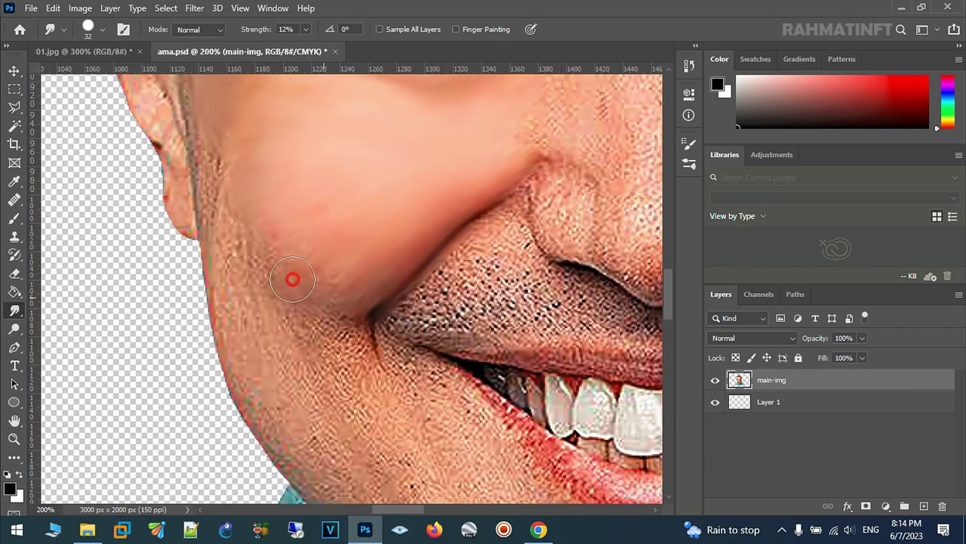
pyautogui.moveTo(254, 224)
pyautogui.mouseDown()
pyautogui.moveTo(327, 306)
pyautogui.moveTo(302, 326)
pyautogui.moveTo(324, 334)
pyautogui.moveTo(252, 311)
pyautogui.moveTo(314, 267)
pyautogui.moveTo(324, 291)
pyautogui.moveTo(291, 330)
pyautogui.moveTo(309, 305)
pyautogui.moveTo(339, 201)
pyautogui.moveTo(332, 263)
pyautogui.moveTo(345, 233)
pyautogui.moveTo(264, 334)
pyautogui.mouseUp()
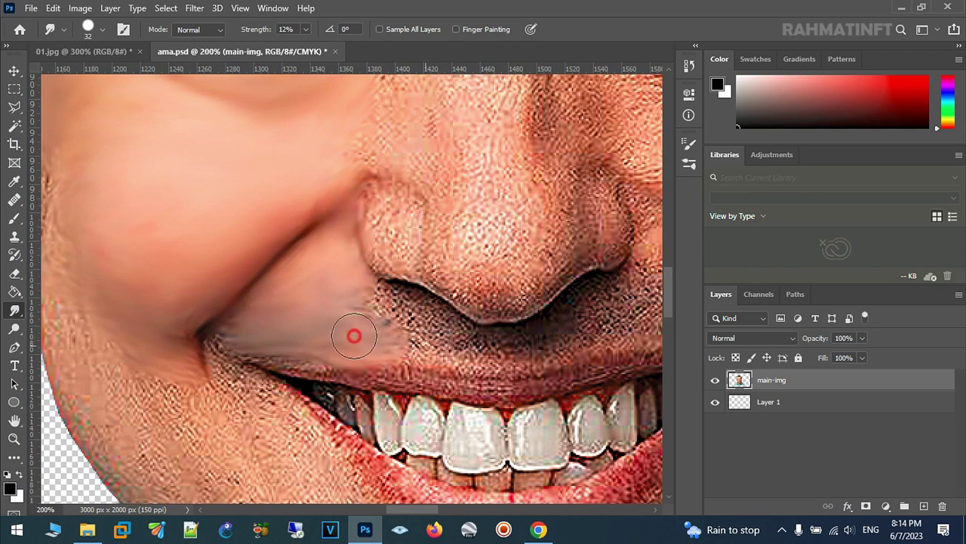
pyautogui.moveTo(466, 244); pyautogui.dragTo(373, 350)
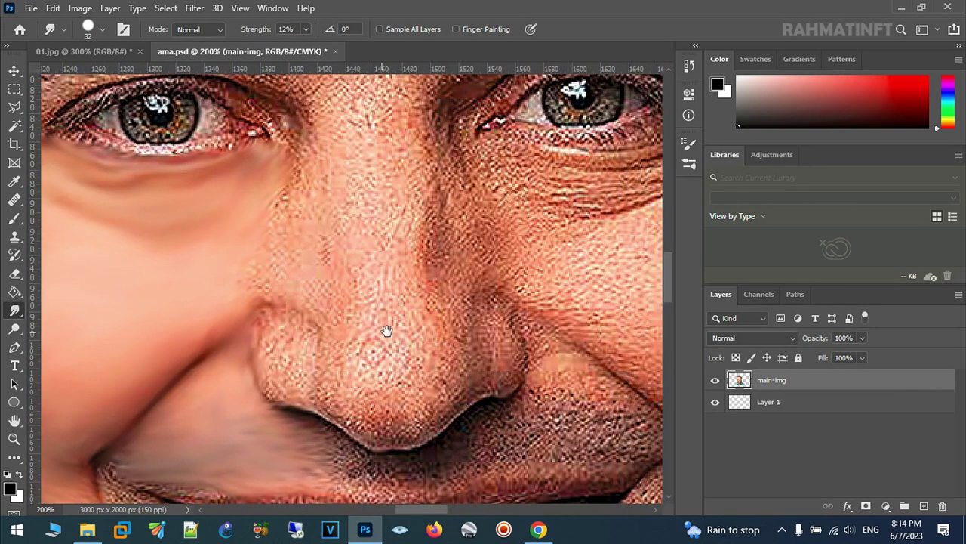
pyautogui.moveTo(327, 236)
pyautogui.mouseDown()
pyautogui.moveTo(261, 272)
pyautogui.moveTo(280, 209)
pyautogui.moveTo(319, 259)
pyautogui.moveTo(335, 207)
pyautogui.moveTo(355, 203)
pyautogui.moveTo(382, 154)
pyautogui.moveTo(367, 151)
pyautogui.moveTo(393, 143)
pyautogui.moveTo(384, 159)
pyautogui.moveTo(443, 173)
pyautogui.moveTo(410, 166)
pyautogui.moveTo(446, 158)
pyautogui.moveTo(459, 216)
pyautogui.moveTo(425, 192)
pyautogui.mouseUp()
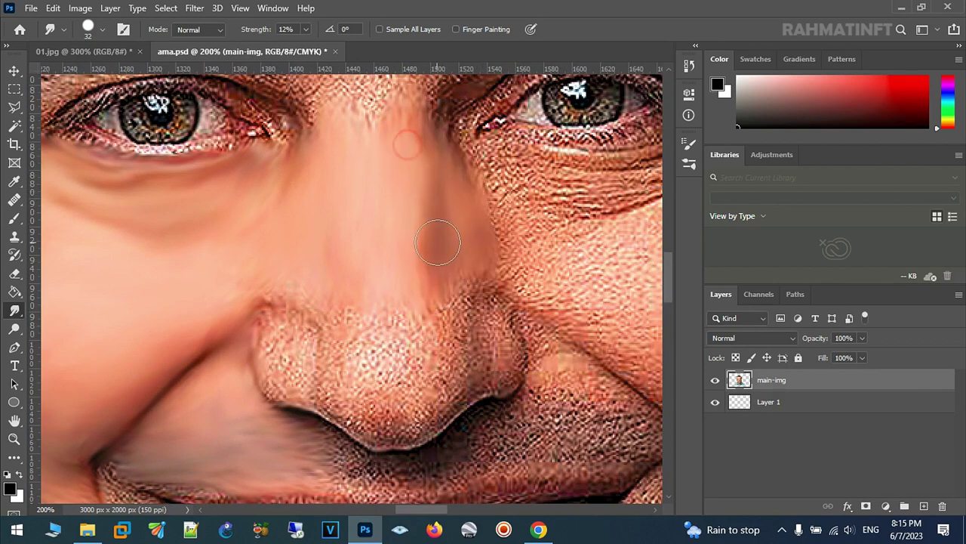
# - Smooth the skin under the right eye and across the right cheek
pyautogui.moveTo(454, 230)
pyautogui.mouseDown()
pyautogui.moveTo(328, 209)
pyautogui.moveTo(405, 241)
pyautogui.moveTo(367, 232)
pyautogui.moveTo(403, 213)
pyautogui.moveTo(356, 189)
pyautogui.moveTo(357, 234)
pyautogui.moveTo(318, 230)
pyautogui.moveTo(351, 212)
pyautogui.mouseUp()
pyautogui.moveTo(415, 211)
pyautogui.mouseDown()
pyautogui.moveTo(496, 196)
pyautogui.moveTo(399, 280)
pyautogui.moveTo(438, 257)
pyautogui.moveTo(422, 256)
pyautogui.moveTo(377, 216)
pyautogui.moveTo(463, 211)
pyautogui.moveTo(514, 224)
pyautogui.moveTo(423, 273)
pyautogui.moveTo(334, 277)
pyautogui.moveTo(356, 313)
pyautogui.moveTo(335, 303)
pyautogui.moveTo(345, 312)
pyautogui.moveTo(460, 312)
pyautogui.moveTo(442, 296)
pyautogui.moveTo(473, 284)
pyautogui.mouseUp()
pyautogui.moveTo(449, 322); pyautogui.dragTo(358, 288)
pyautogui.moveTo(286, 314)
pyautogui.mouseDown()
pyautogui.moveTo(308, 345)
pyautogui.moveTo(295, 304)
pyautogui.moveTo(360, 289)
pyautogui.moveTo(337, 275)
pyautogui.moveTo(401, 214)
pyautogui.moveTo(388, 280)
pyautogui.moveTo(308, 344)
pyautogui.moveTo(323, 389)
pyautogui.moveTo(401, 410)
pyautogui.mouseUp()
pyautogui.moveTo(443, 368)
pyautogui.mouseDown()
pyautogui.moveTo(470, 324)
pyautogui.moveTo(417, 202)
pyautogui.moveTo(388, 189)
pyautogui.moveTo(427, 133)
pyautogui.moveTo(384, 129)
pyautogui.moveTo(387, 150)
pyautogui.mouseUp()
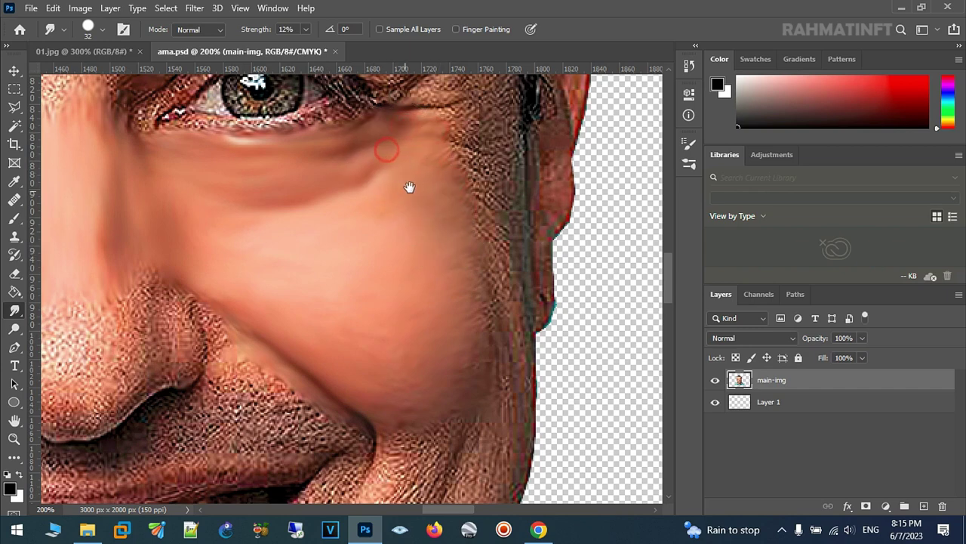
# - Smear the outer eyebrow tail and smooth the skin around it
pyautogui.moveTo(401, 187); pyautogui.dragTo(370, 373)
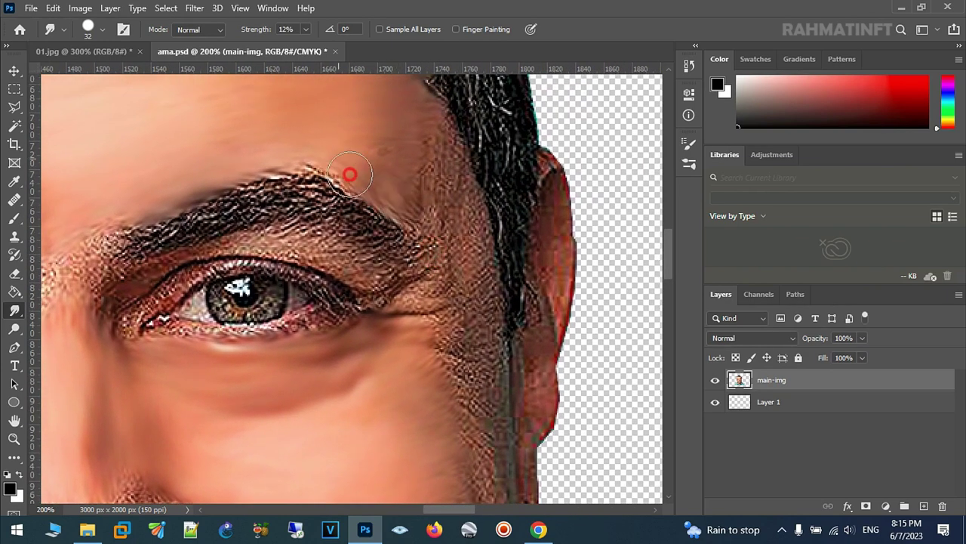
pyautogui.moveTo(350, 174)
pyautogui.mouseDown()
pyautogui.moveTo(324, 158)
pyautogui.moveTo(417, 181)
pyautogui.mouseUp()
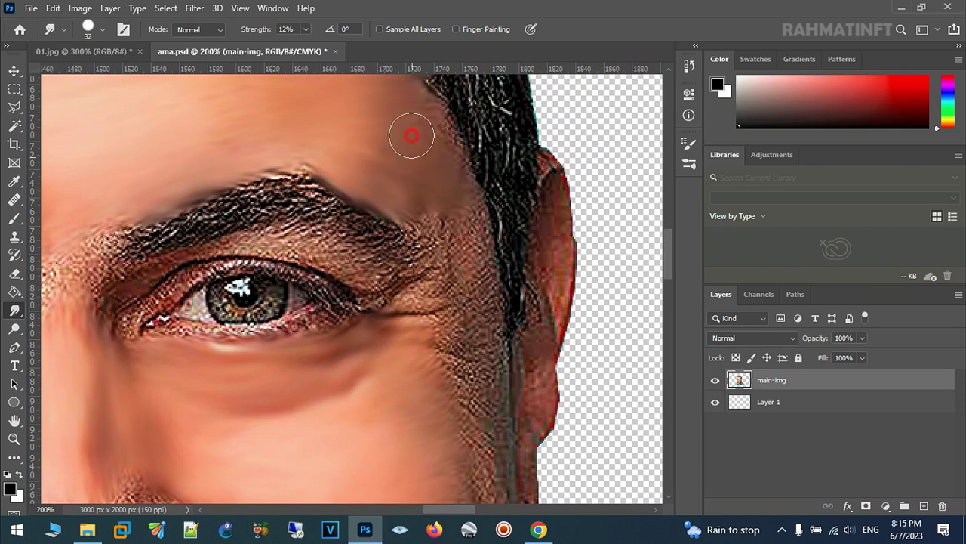
pyautogui.moveTo(460, 178)
pyautogui.mouseDown()
pyautogui.moveTo(459, 233)
pyautogui.moveTo(464, 220)
pyautogui.mouseUp()
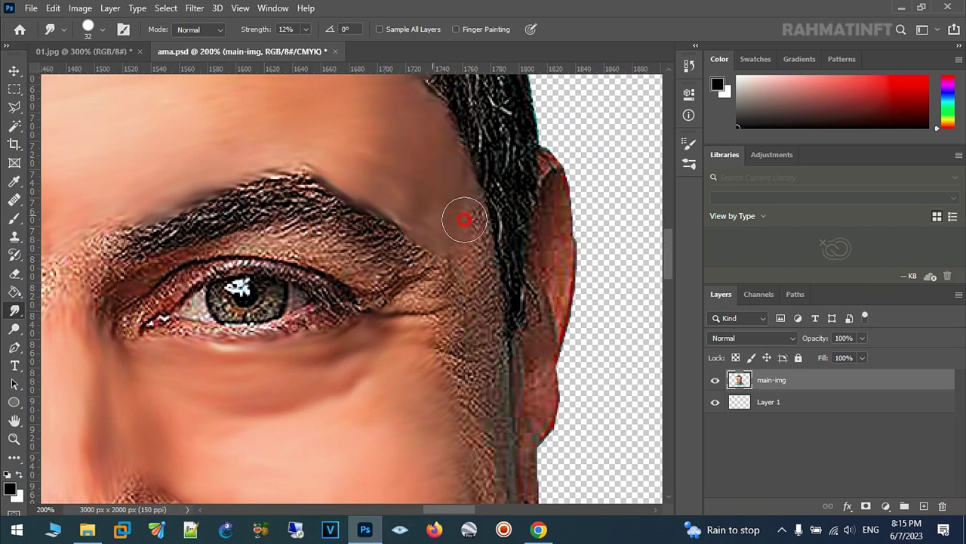
pyautogui.moveTo(458, 255)
pyautogui.mouseDown()
pyautogui.moveTo(441, 210)
pyautogui.moveTo(448, 227)
pyautogui.moveTo(378, 254)
pyautogui.moveTo(437, 248)
pyautogui.moveTo(469, 336)
pyautogui.mouseUp()
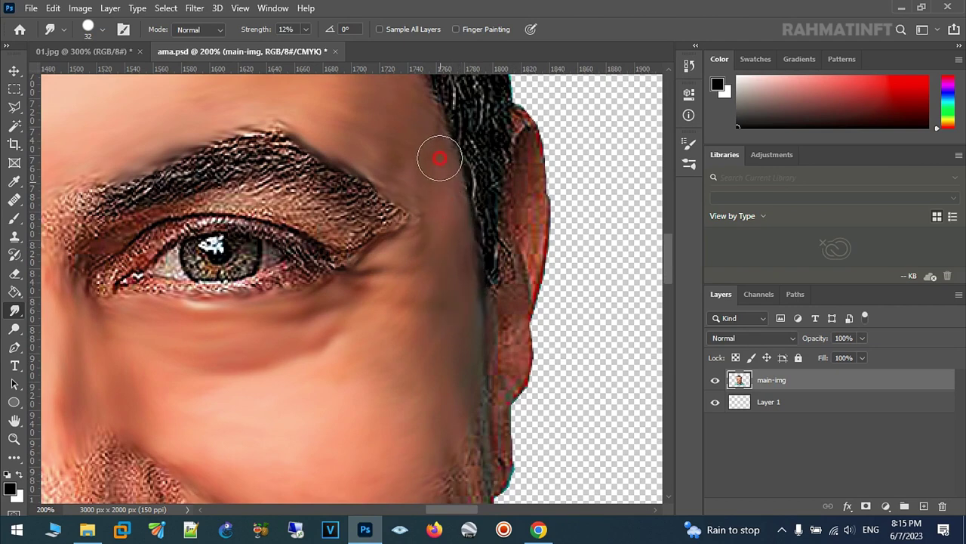
pyautogui.moveTo(443, 346); pyautogui.dragTo(410, 211)
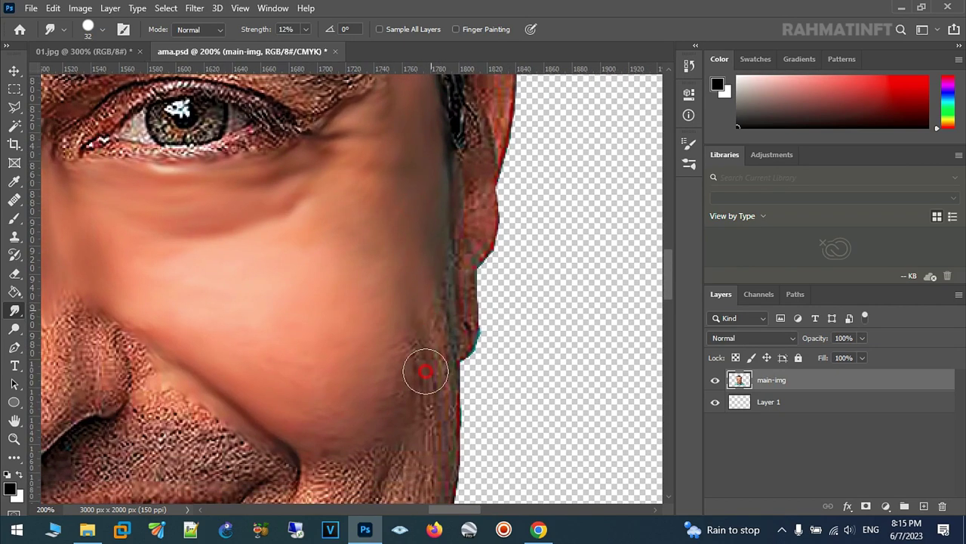
# - Zoom out from the face until the whole portrait is visible at 25%
pyautogui.click(14, 439)
pyautogui.keyDown('alt'); pyautogui.click(380, 317); pyautogui.keyUp('alt')
pyautogui.keyDown('alt'); pyautogui.click(312, 330); pyautogui.keyUp('alt')
pyautogui.moveTo(342, 300); pyautogui.dragTo(477, 240)
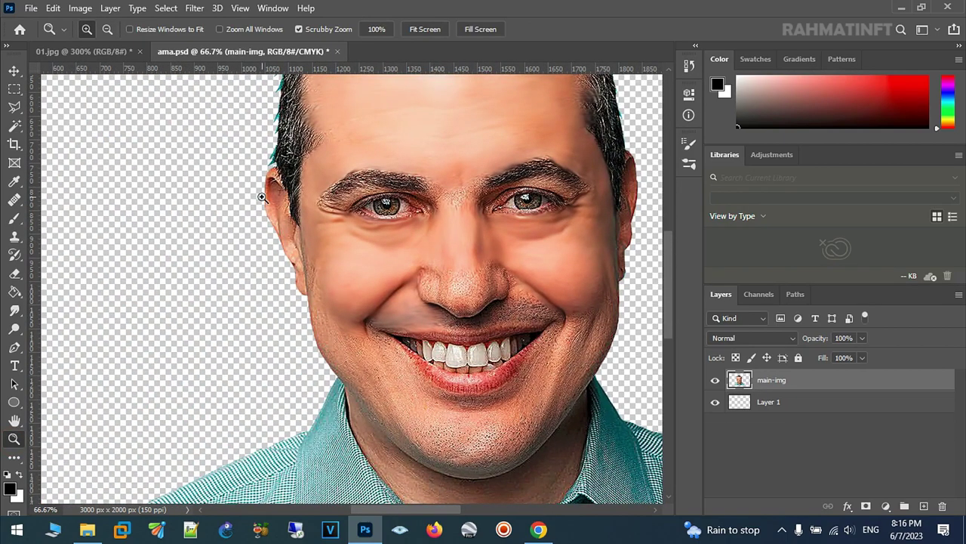
pyautogui.keyDown('alt'); pyautogui.click(285, 224); pyautogui.keyUp('alt')
pyautogui.keyDown('alt'); pyautogui.click(276, 270); pyautogui.keyUp('alt')
pyautogui.keyDown('alt'); pyautogui.click(158, 362); pyautogui.keyUp('alt')
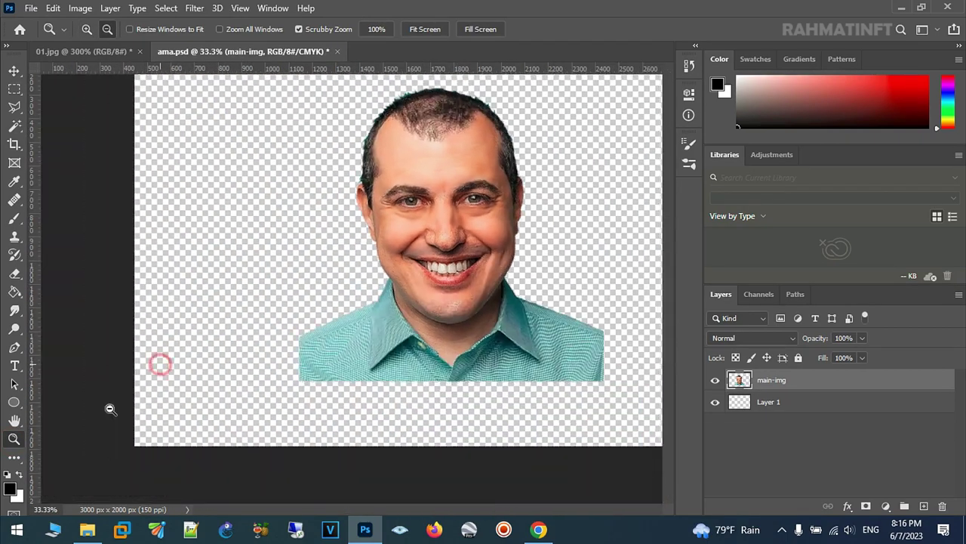
# - Set the foreground colour to dark purple #2b2344
pyautogui.click(11, 489)
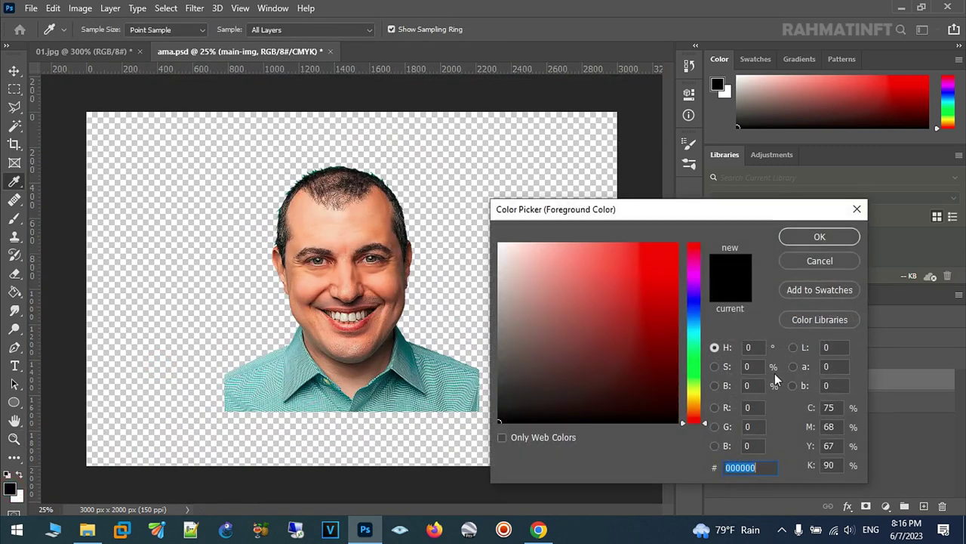
pyautogui.click(695, 297)
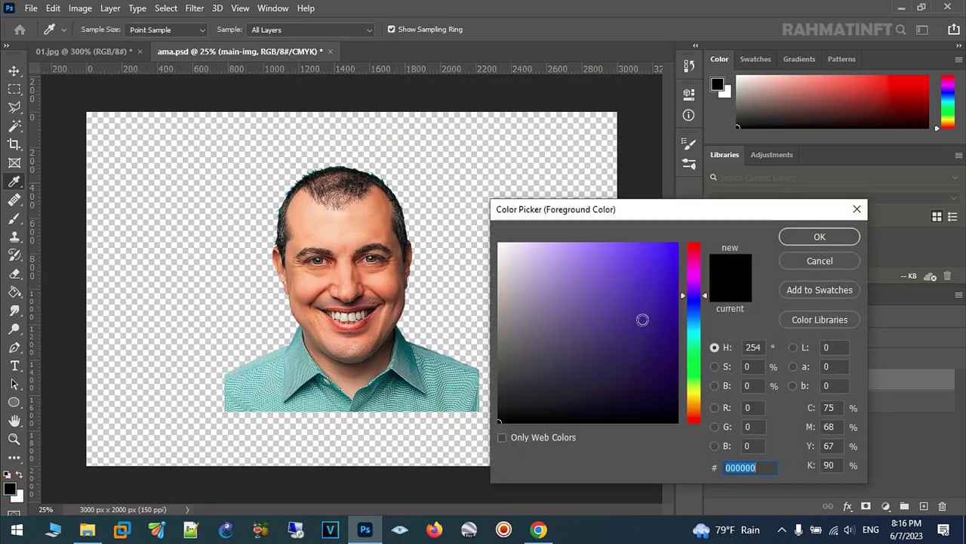
pyautogui.moveTo(642, 348)
pyautogui.mouseDown()
pyautogui.moveTo(641, 364)
pyautogui.moveTo(631, 351)
pyautogui.mouseUp()
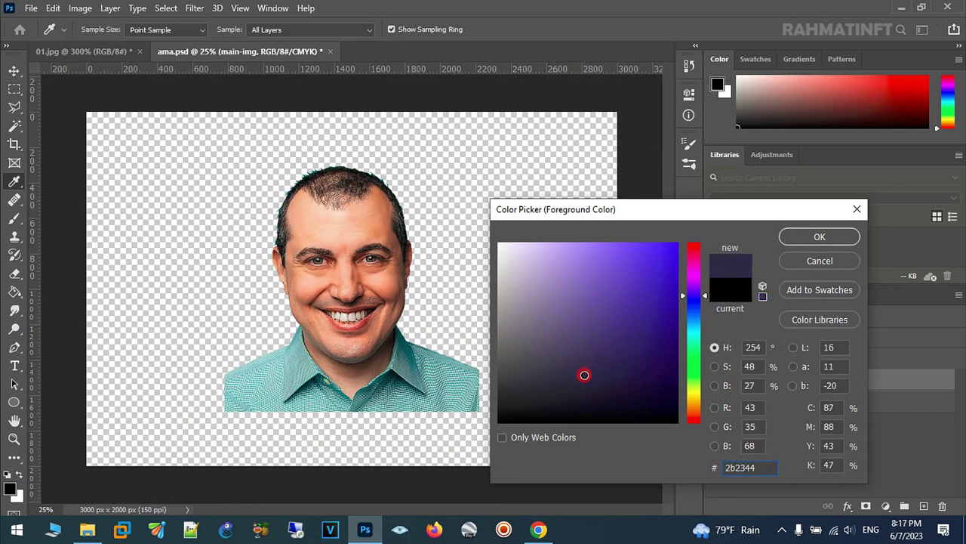
pyautogui.click(820, 237)
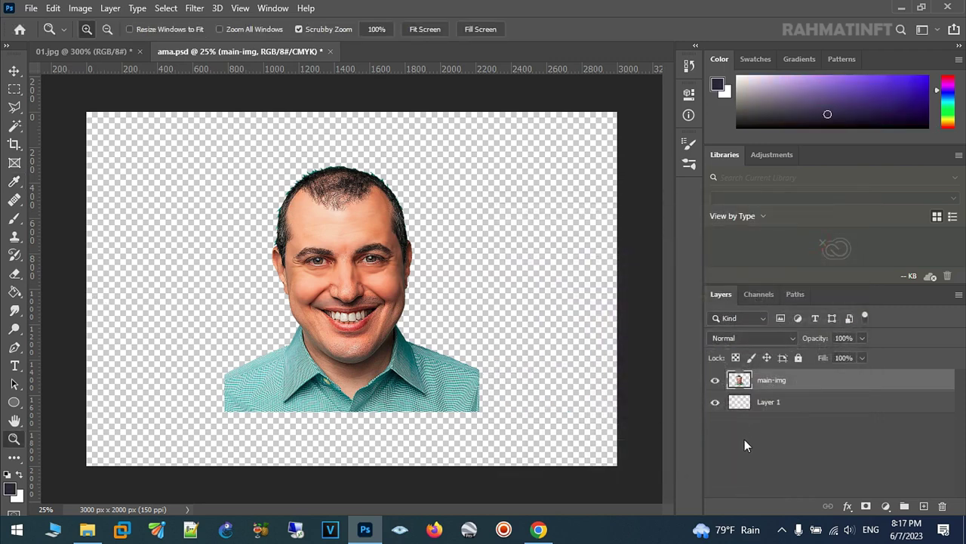
# - Fill a new bg-color layer below main-img with the dark purple using the Paint Bucket
pyautogui.click(778, 403)
pyautogui.write('bg-color')
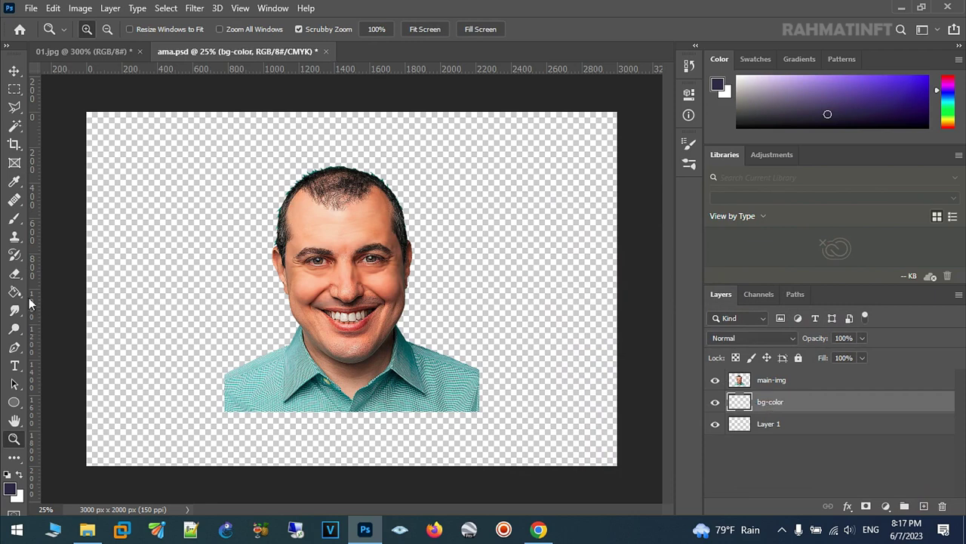
pyautogui.click(15, 292)
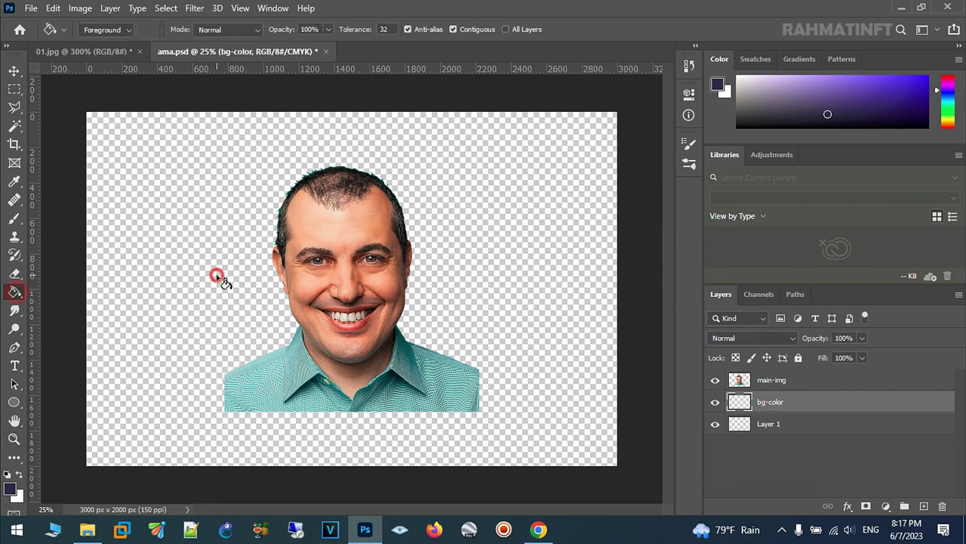
pyautogui.click(223, 281)
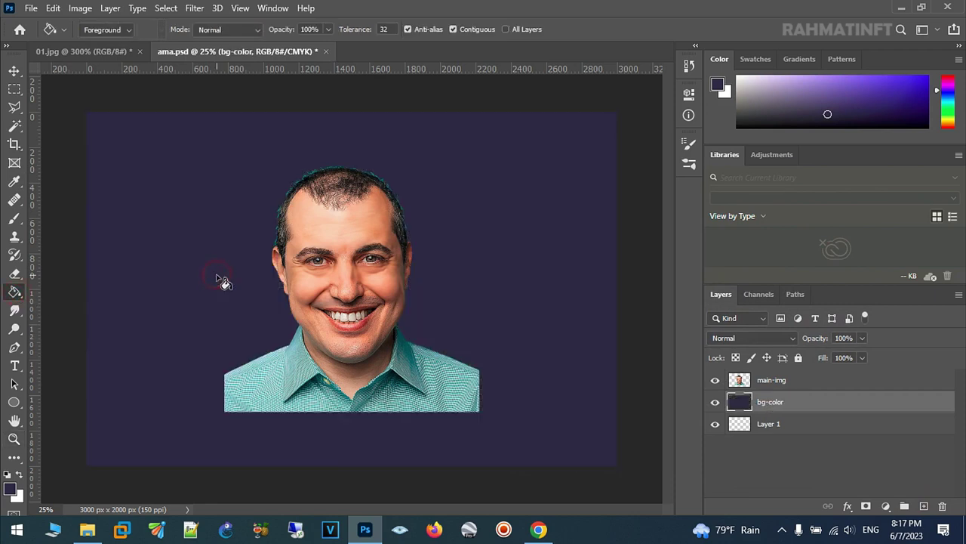
# - Zoom in to 200% around the mouth
pyautogui.click(14, 438)
pyautogui.click(405, 302)
pyautogui.moveTo(391, 319)
pyautogui.mouseDown()
pyautogui.moveTo(506, 281)
pyautogui.moveTo(486, 288)
pyautogui.mouseUp()
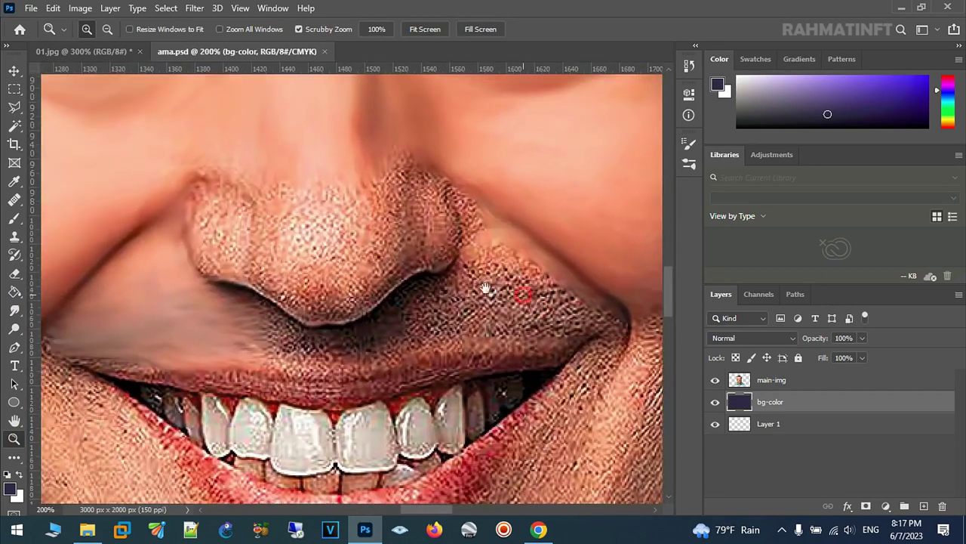
# - Smudge the jaw edge on the main-img layer down toward the chin and collar
pyautogui.click(18, 310)
pyautogui.moveTo(507, 280); pyautogui.dragTo(315, 172)
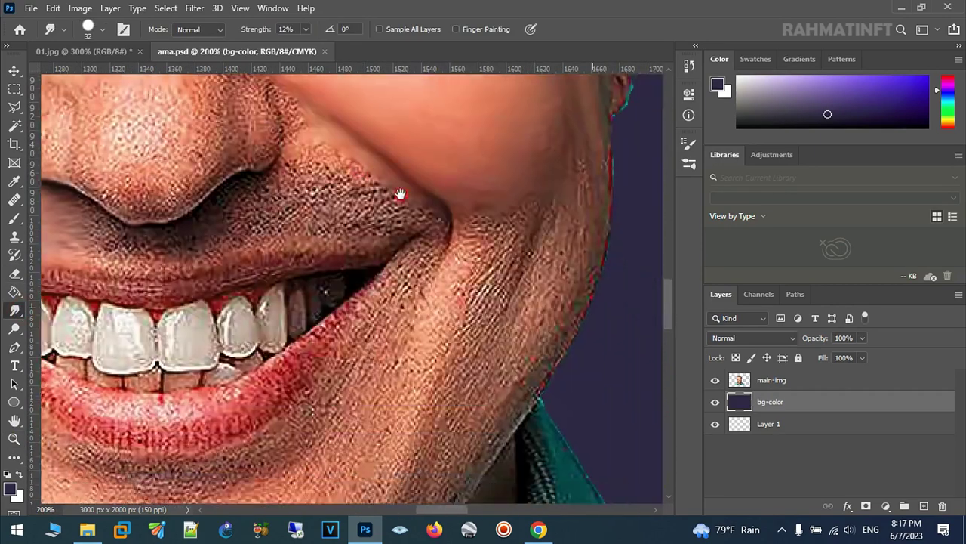
pyautogui.moveTo(469, 208)
pyautogui.mouseDown()
pyautogui.moveTo(451, 266)
pyautogui.moveTo(459, 219)
pyautogui.moveTo(483, 246)
pyautogui.moveTo(520, 189)
pyautogui.moveTo(509, 323)
pyautogui.moveTo(534, 177)
pyautogui.mouseUp()
pyautogui.click(791, 384)
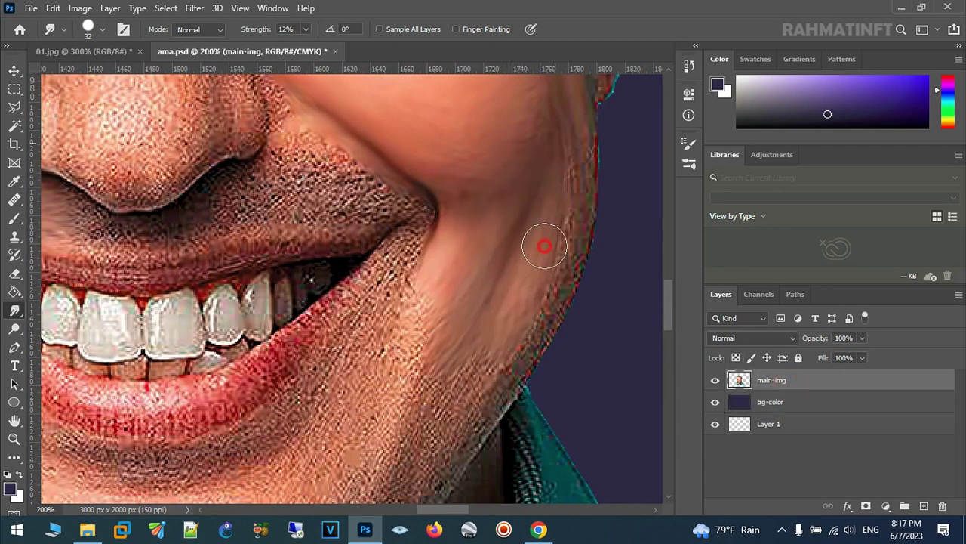
pyautogui.moveTo(545, 310); pyautogui.dragTo(533, 351)
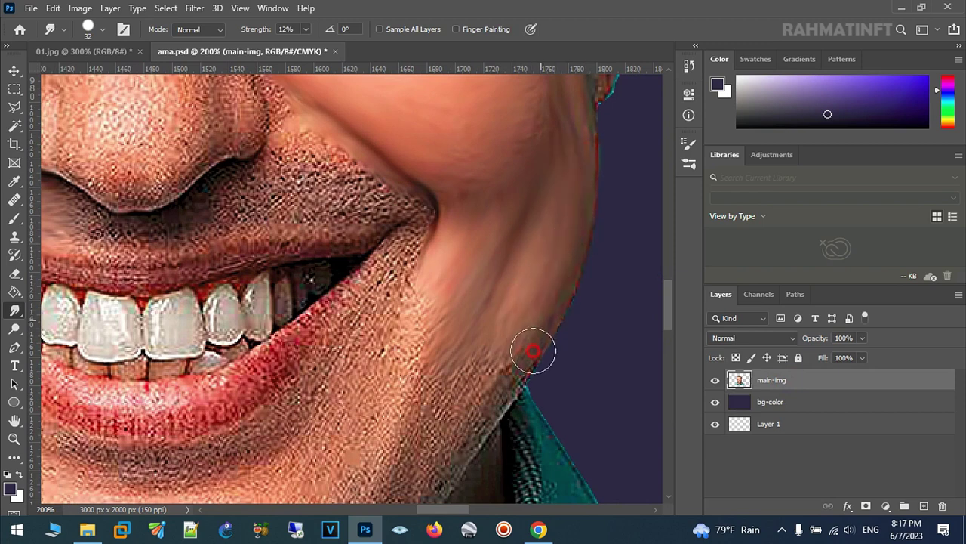
pyautogui.scroll(-2, 558, 158)
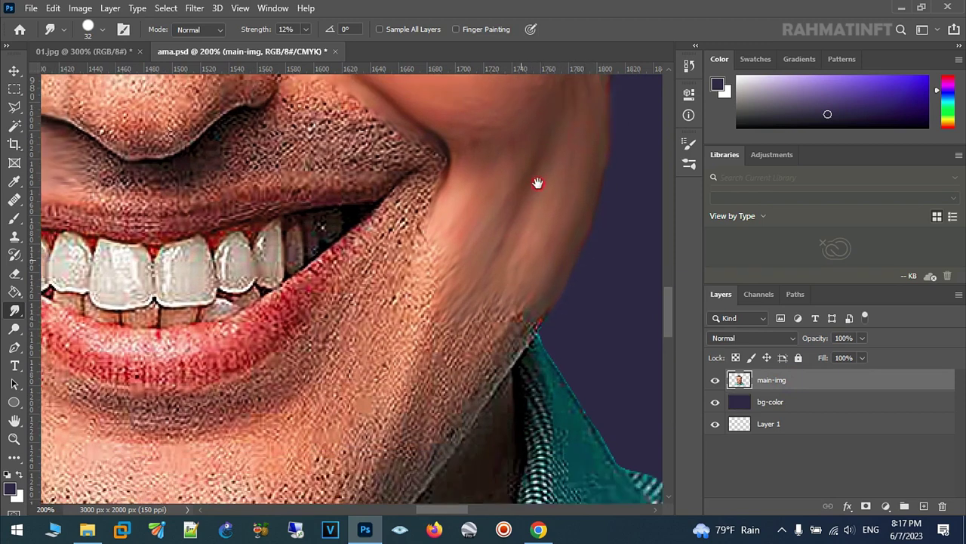
pyautogui.scroll(-3, 499, 227)
pyautogui.moveTo(449, 187)
pyautogui.mouseDown()
pyautogui.moveTo(410, 280)
pyautogui.moveTo(401, 395)
pyautogui.moveTo(437, 373)
pyautogui.mouseUp()
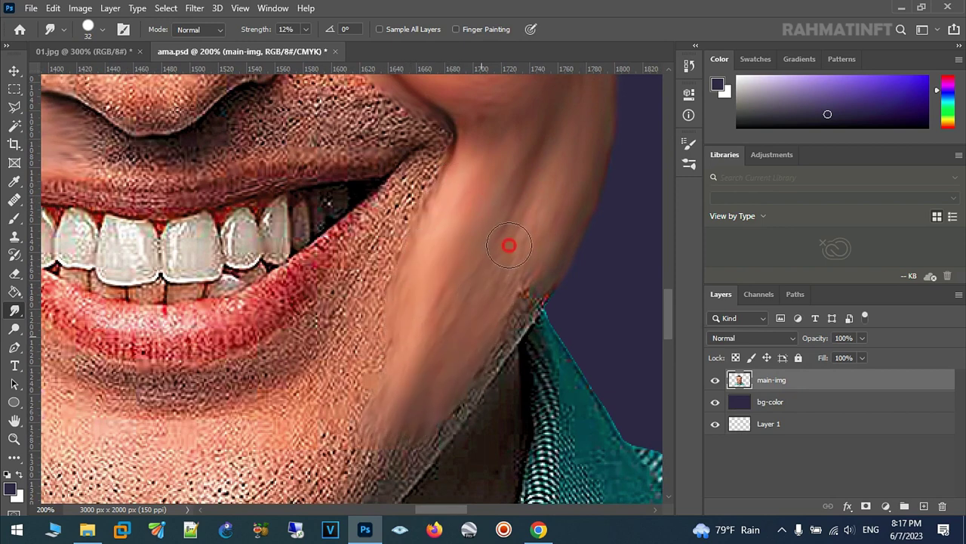
pyautogui.moveTo(498, 370); pyautogui.dragTo(523, 287)
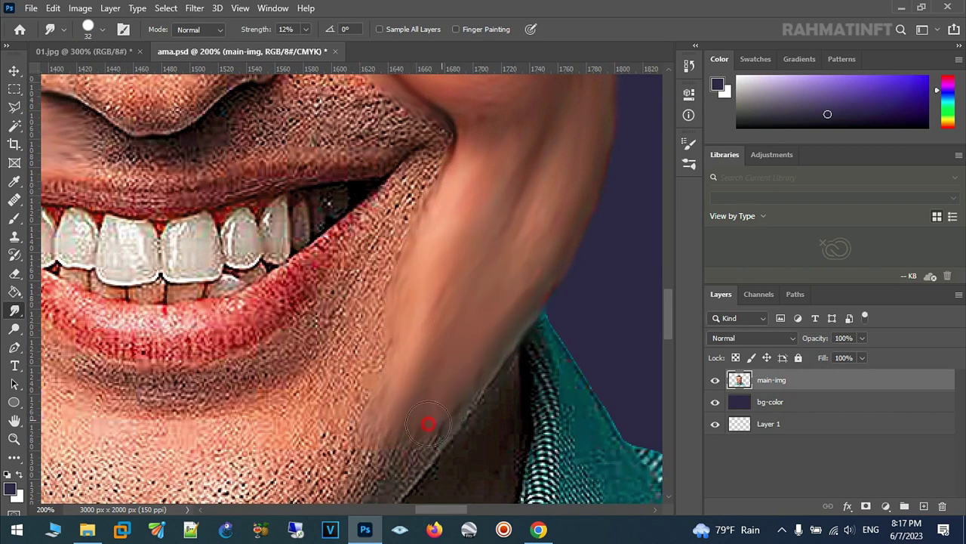
# - Smooth the chin line and the skin below the lower lip with upward strokes
pyautogui.moveTo(408, 401); pyautogui.dragTo(498, 308)
pyautogui.moveTo(477, 382); pyautogui.dragTo(452, 359)
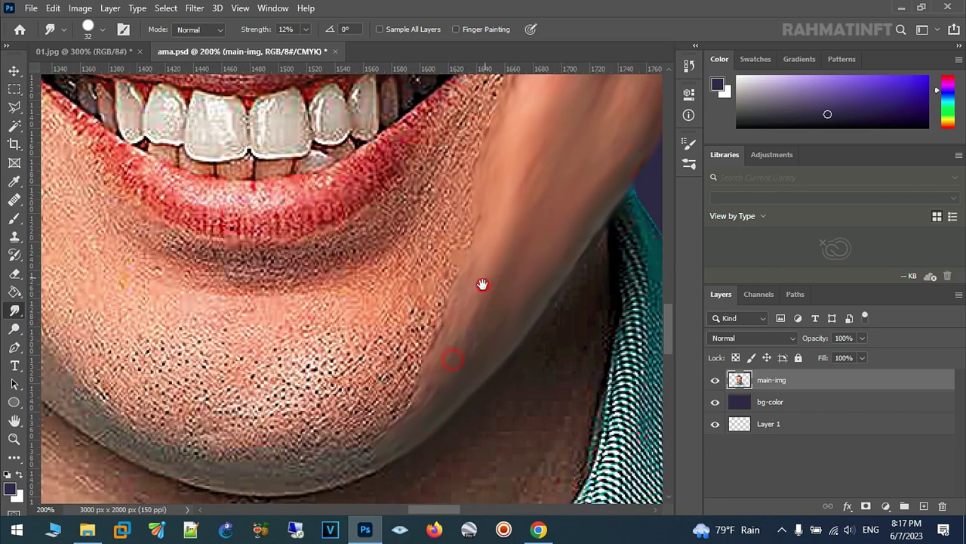
pyautogui.moveTo(485, 277); pyautogui.dragTo(537, 300)
pyautogui.moveTo(398, 319)
pyautogui.mouseDown()
pyautogui.moveTo(258, 307)
pyautogui.moveTo(293, 341)
pyautogui.moveTo(194, 340)
pyautogui.moveTo(385, 349)
pyautogui.moveTo(384, 381)
pyautogui.moveTo(304, 391)
pyautogui.moveTo(427, 349)
pyautogui.moveTo(445, 291)
pyautogui.moveTo(414, 280)
pyautogui.moveTo(460, 261)
pyautogui.moveTo(488, 324)
pyautogui.moveTo(447, 358)
pyautogui.mouseUp()
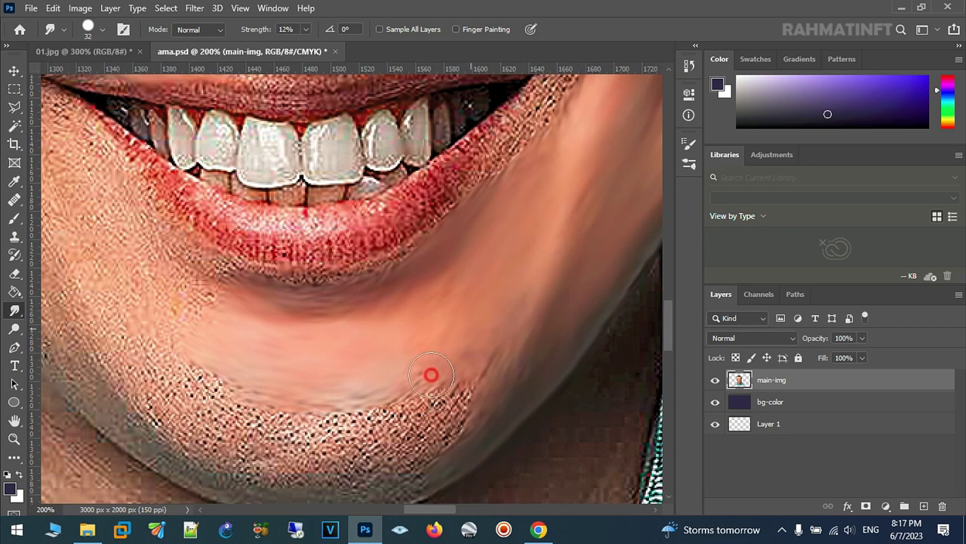
pyautogui.scroll(-2, 446, 357)
pyautogui.hscroll(-2, 456, 339)
pyautogui.moveTo(339, 339)
pyautogui.mouseDown()
pyautogui.moveTo(358, 338)
pyautogui.moveTo(233, 276)
pyautogui.moveTo(335, 233)
pyautogui.moveTo(196, 230)
pyautogui.moveTo(295, 349)
pyautogui.moveTo(252, 319)
pyautogui.moveTo(455, 349)
pyautogui.moveTo(514, 317)
pyautogui.moveTo(511, 373)
pyautogui.moveTo(581, 302)
pyautogui.moveTo(460, 382)
pyautogui.moveTo(340, 401)
pyautogui.moveTo(153, 283)
pyautogui.moveTo(177, 331)
pyautogui.mouseUp()
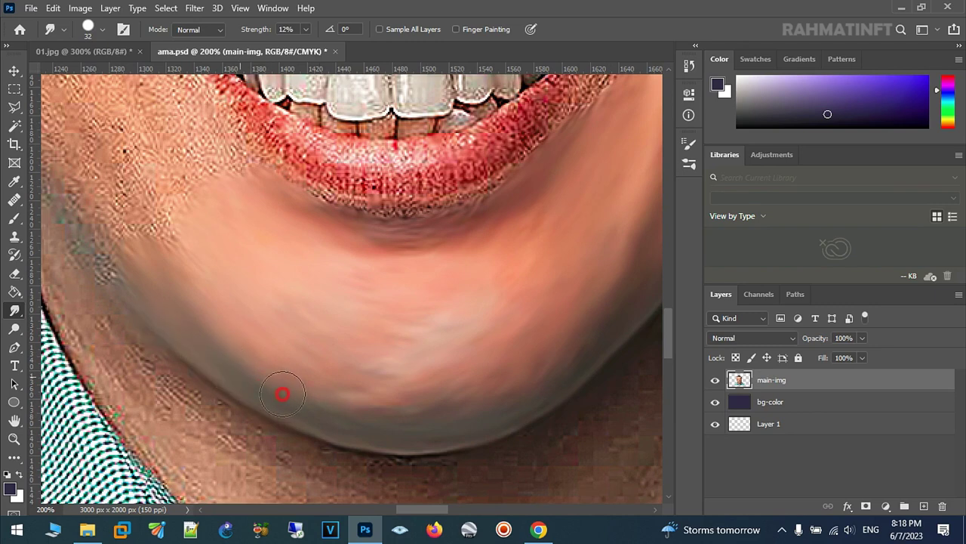
pyautogui.moveTo(336, 380)
pyautogui.mouseDown()
pyautogui.moveTo(348, 349)
pyautogui.moveTo(474, 309)
pyautogui.mouseUp()
# - Smooth the neck edge, mouth corner, cheek and jaw up to the ear, softening the collar shadow
pyautogui.moveTo(264, 282); pyautogui.dragTo(489, 384)
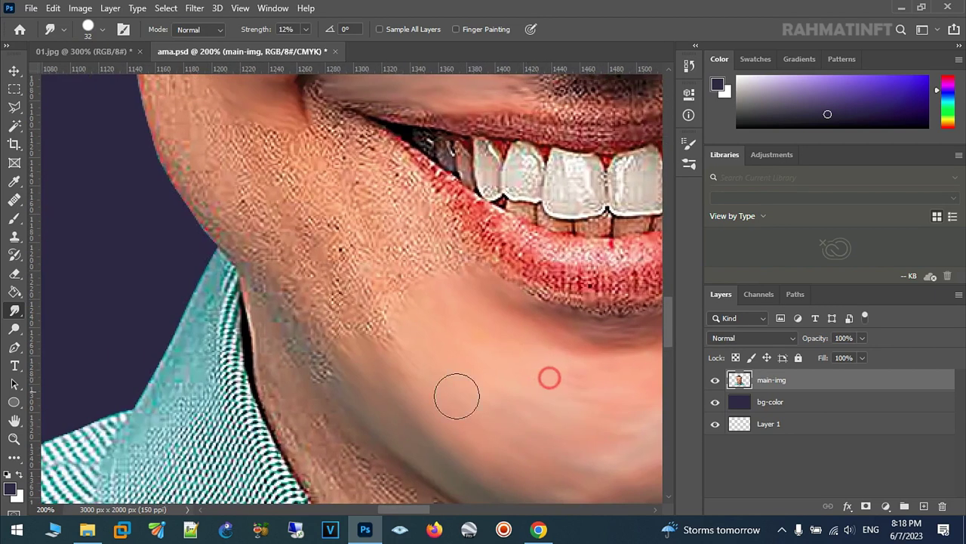
pyautogui.moveTo(309, 326)
pyautogui.mouseDown()
pyautogui.moveTo(291, 339)
pyautogui.moveTo(320, 277)
pyautogui.moveTo(377, 315)
pyautogui.moveTo(410, 259)
pyautogui.moveTo(458, 261)
pyautogui.moveTo(431, 218)
pyautogui.mouseUp()
pyautogui.moveTo(365, 225); pyautogui.dragTo(455, 330)
pyautogui.moveTo(318, 325)
pyautogui.mouseDown()
pyautogui.moveTo(304, 250)
pyautogui.moveTo(377, 264)
pyautogui.moveTo(373, 233)
pyautogui.moveTo(420, 226)
pyautogui.moveTo(473, 269)
pyautogui.moveTo(451, 237)
pyautogui.moveTo(412, 219)
pyautogui.mouseUp()
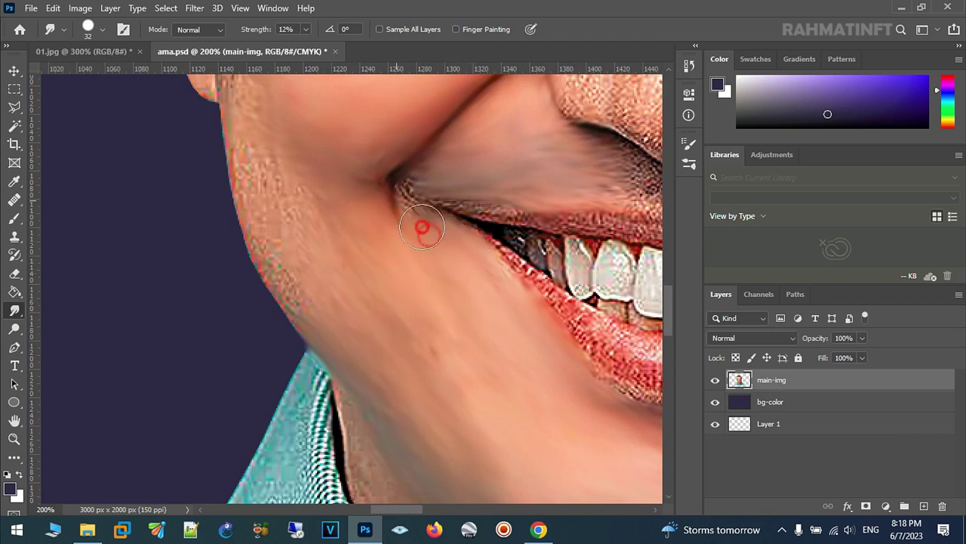
pyautogui.moveTo(345, 234)
pyautogui.mouseDown()
pyautogui.moveTo(376, 252)
pyautogui.moveTo(313, 304)
pyautogui.moveTo(280, 209)
pyautogui.moveTo(328, 259)
pyautogui.moveTo(316, 172)
pyautogui.mouseUp()
pyautogui.moveTo(348, 209)
pyautogui.mouseDown()
pyautogui.moveTo(336, 264)
pyautogui.moveTo(401, 373)
pyautogui.moveTo(428, 324)
pyautogui.moveTo(485, 349)
pyautogui.moveTo(443, 276)
pyautogui.moveTo(412, 357)
pyautogui.mouseUp()
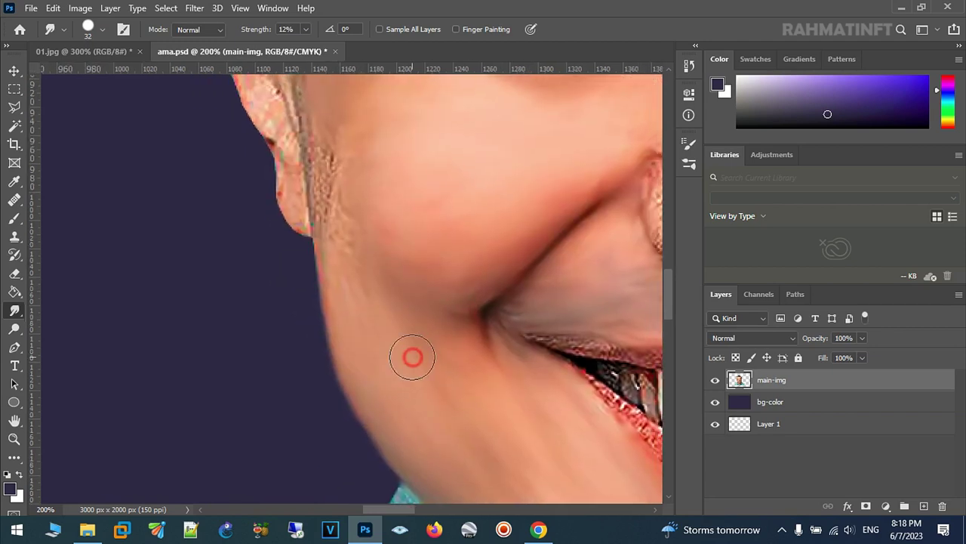
pyautogui.moveTo(358, 231)
pyautogui.mouseDown()
pyautogui.moveTo(347, 226)
pyautogui.moveTo(326, 144)
pyautogui.moveTo(373, 259)
pyautogui.moveTo(401, 369)
pyautogui.mouseUp()
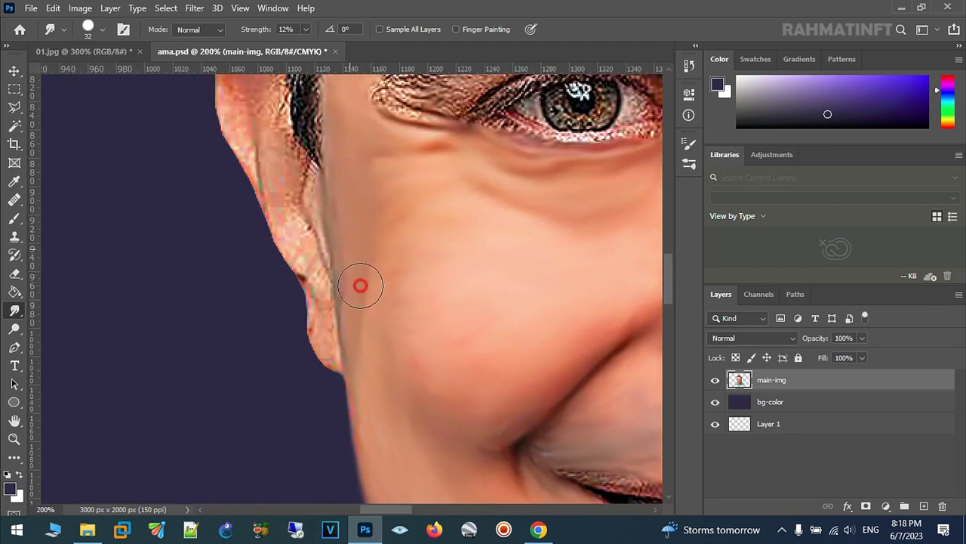
pyautogui.moveTo(369, 294)
pyautogui.mouseDown()
pyautogui.moveTo(309, 169)
pyautogui.moveTo(297, 218)
pyautogui.moveTo(290, 135)
pyautogui.mouseUp()
pyautogui.moveTo(140, 148)
pyautogui.mouseDown()
pyautogui.moveTo(183, 262)
pyautogui.moveTo(196, 259)
pyautogui.moveTo(302, 348)
pyautogui.mouseUp()
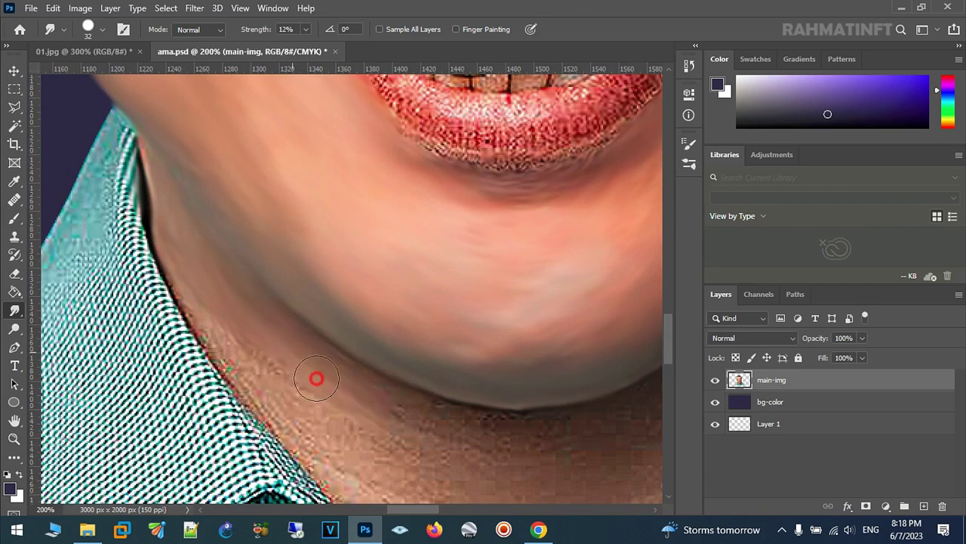
# - Smudge the speckled neck skin, left collar edge and neck shadow below the jaw
pyautogui.moveTo(204, 302)
pyautogui.mouseDown()
pyautogui.moveTo(213, 330)
pyautogui.moveTo(334, 430)
pyautogui.mouseUp()
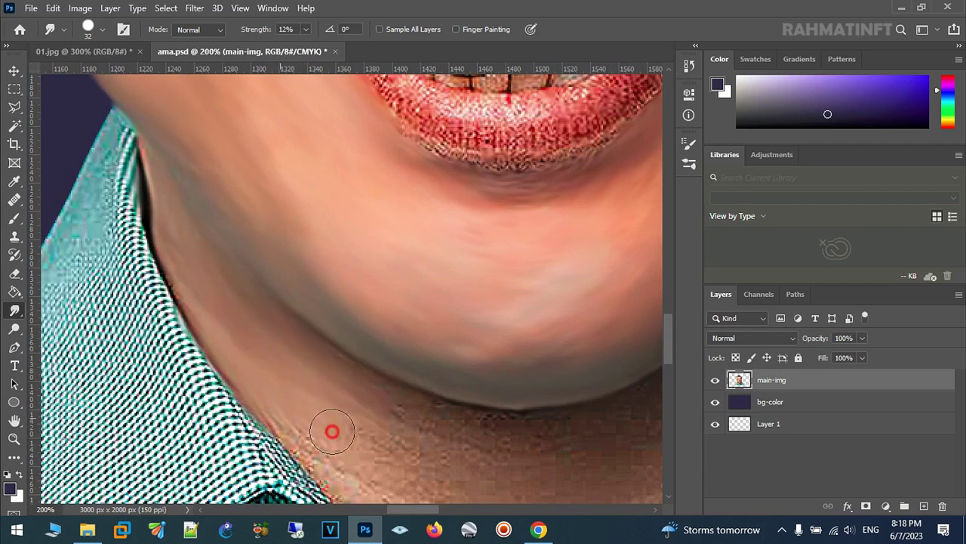
pyautogui.scroll(-4, 228, 316)
pyautogui.hscroll(4, 229, 315)
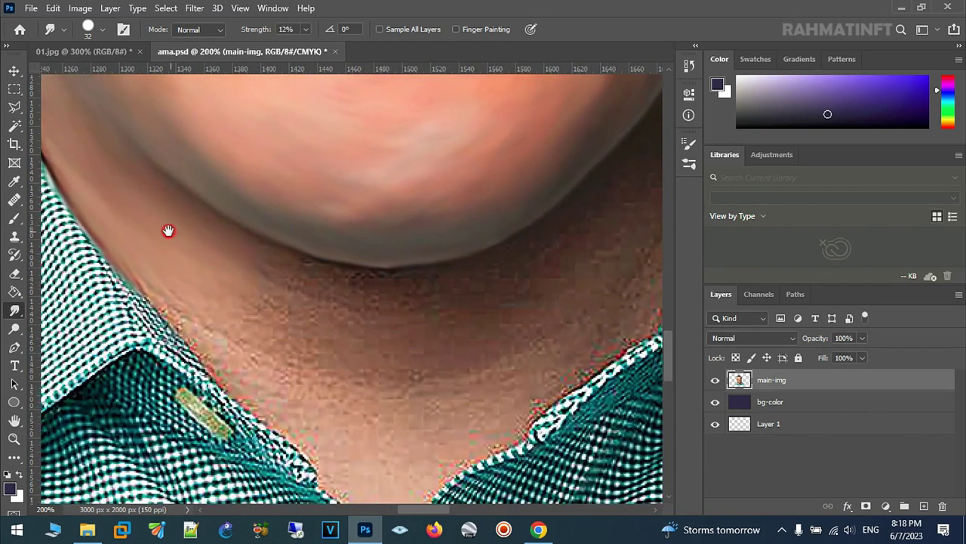
pyautogui.moveTo(254, 274)
pyautogui.mouseDown()
pyautogui.moveTo(222, 300)
pyautogui.moveTo(276, 358)
pyautogui.moveTo(189, 330)
pyautogui.moveTo(311, 368)
pyautogui.mouseUp()
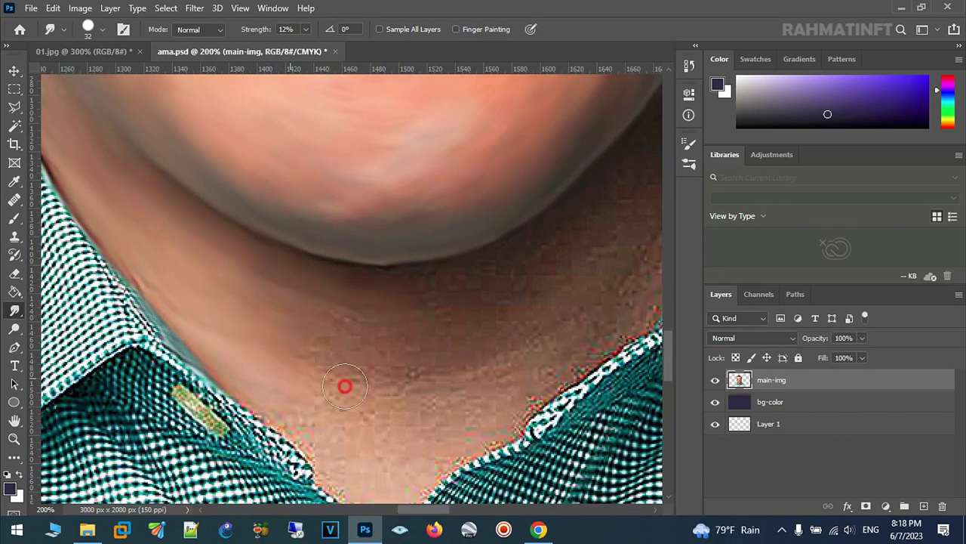
pyautogui.moveTo(180, 306); pyautogui.dragTo(135, 287)
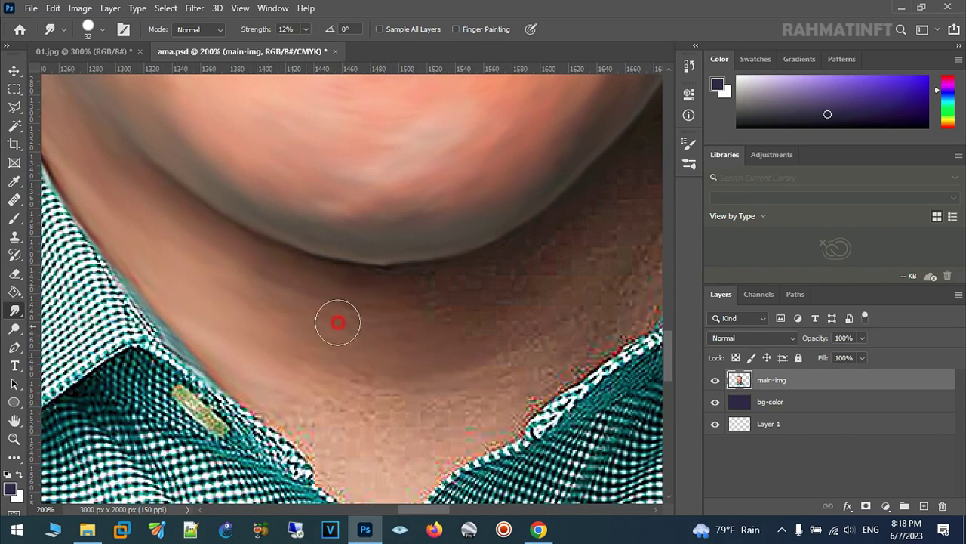
pyautogui.moveTo(551, 228)
pyautogui.mouseDown()
pyautogui.moveTo(519, 299)
pyautogui.moveTo(362, 325)
pyautogui.mouseUp()
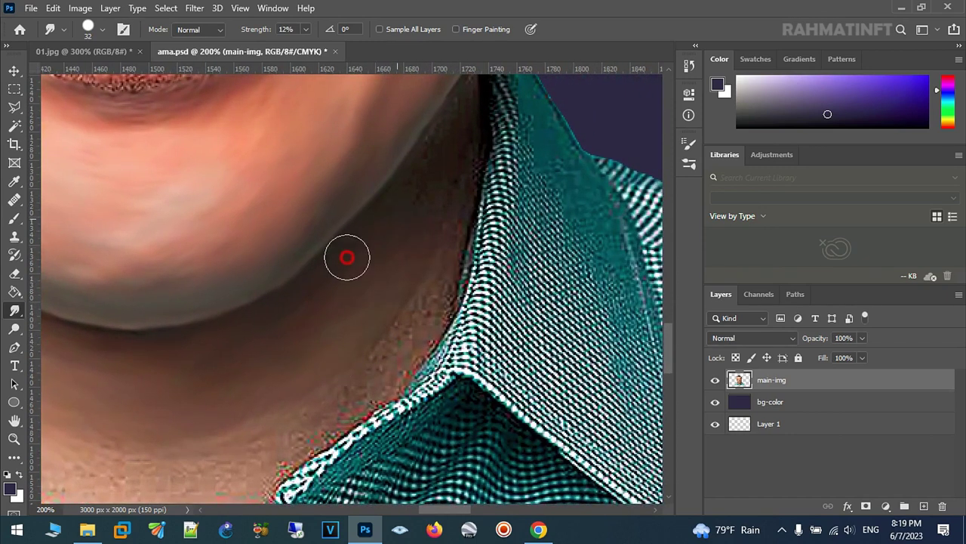
# - Smooth the reddish fringe along the collar edge and in the neck V
pyautogui.moveTo(446, 146); pyautogui.dragTo(384, 280)
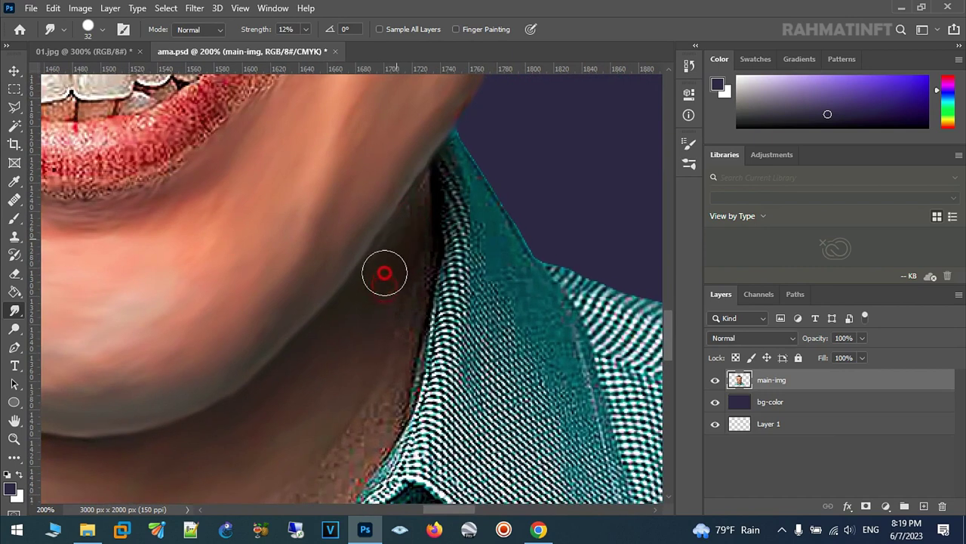
pyautogui.moveTo(382, 356); pyautogui.dragTo(434, 240)
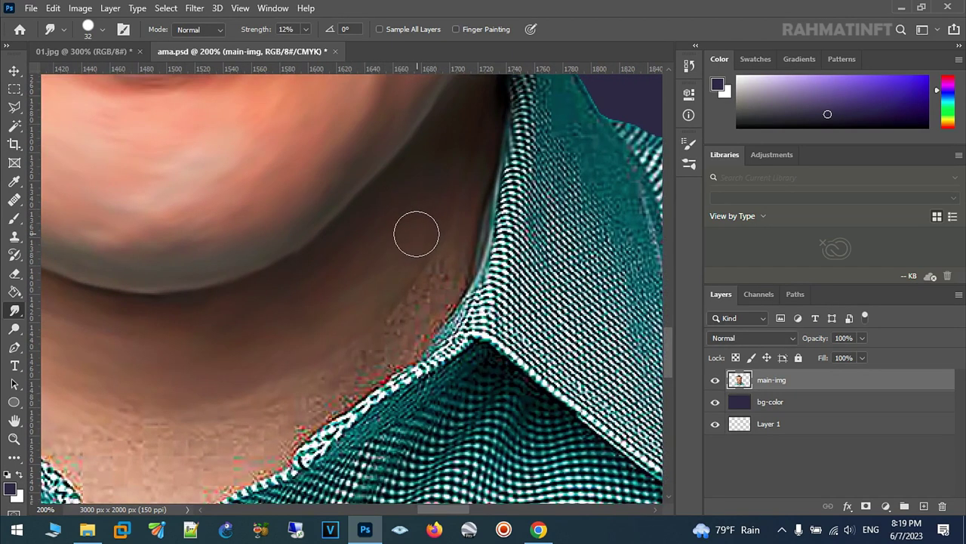
pyautogui.moveTo(338, 379)
pyautogui.mouseDown()
pyautogui.moveTo(306, 399)
pyautogui.moveTo(273, 390)
pyautogui.mouseUp()
pyautogui.moveTo(289, 431); pyautogui.dragTo(484, 252)
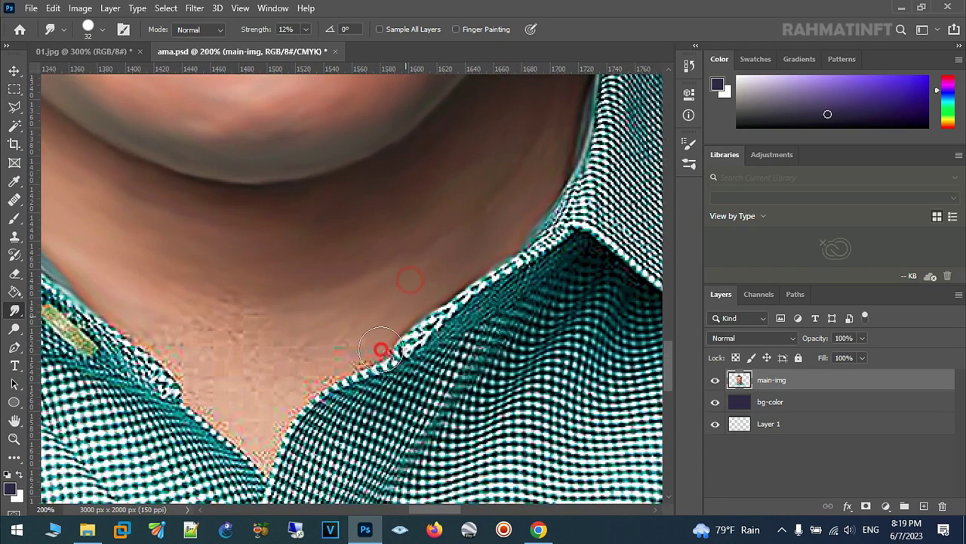
pyautogui.moveTo(249, 335)
pyautogui.mouseDown()
pyautogui.moveTo(209, 403)
pyautogui.moveTo(269, 462)
pyautogui.moveTo(337, 349)
pyautogui.mouseUp()
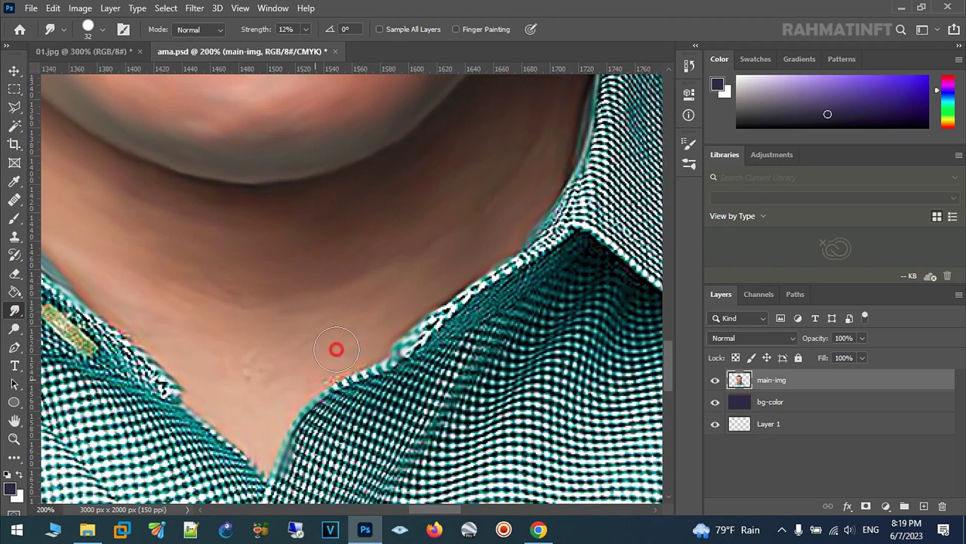
pyautogui.moveTo(281, 392); pyautogui.dragTo(213, 374)
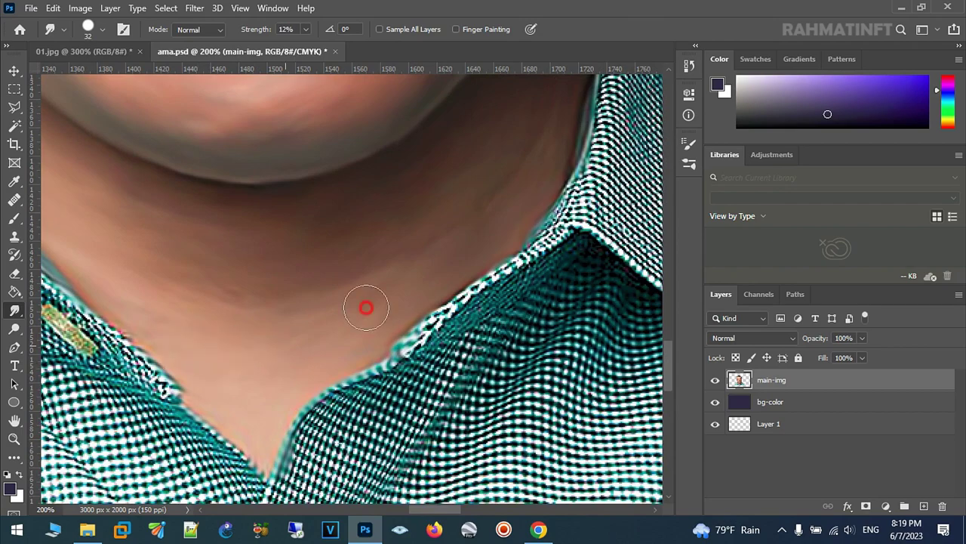
pyautogui.click(16, 438)
# - Zoom out to review the portrait, then return to 200% on the mouth
pyautogui.keyDown('alt'); pyautogui.click(415, 242); pyautogui.keyUp('alt')
pyautogui.keyDown('alt'); pyautogui.click(394, 218); pyautogui.keyUp('alt')
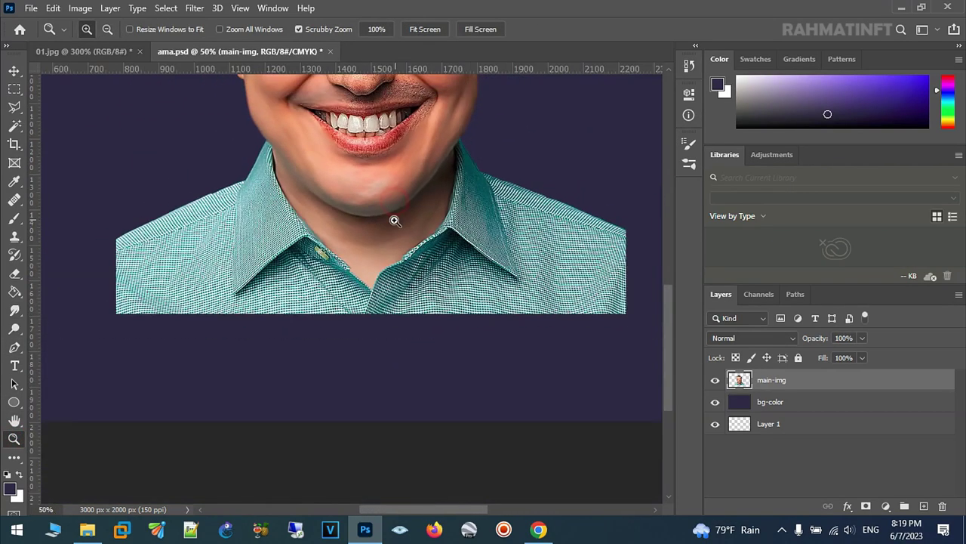
pyautogui.moveTo(395, 218); pyautogui.dragTo(455, 328)
pyautogui.click(382, 280)
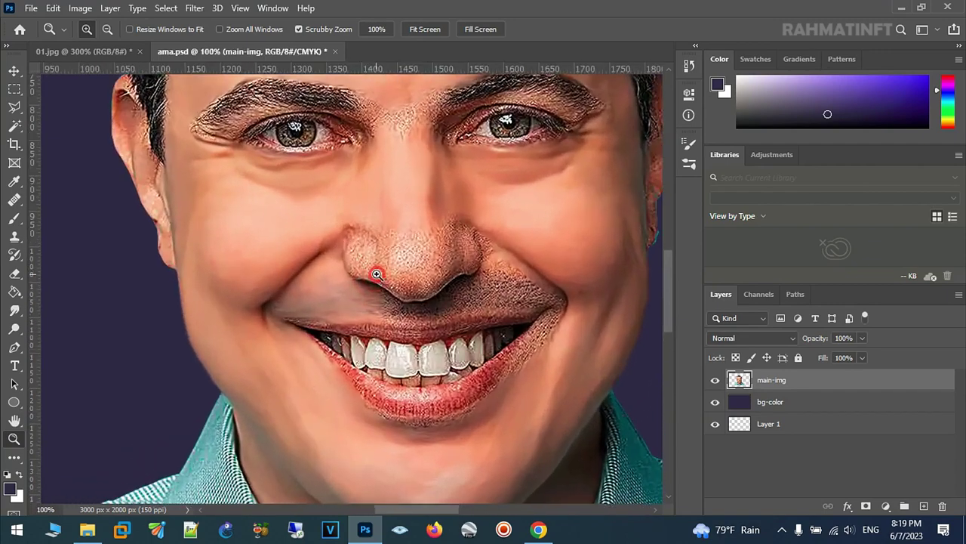
pyautogui.click(380, 224)
pyautogui.moveTo(381, 224); pyautogui.dragTo(387, 60)
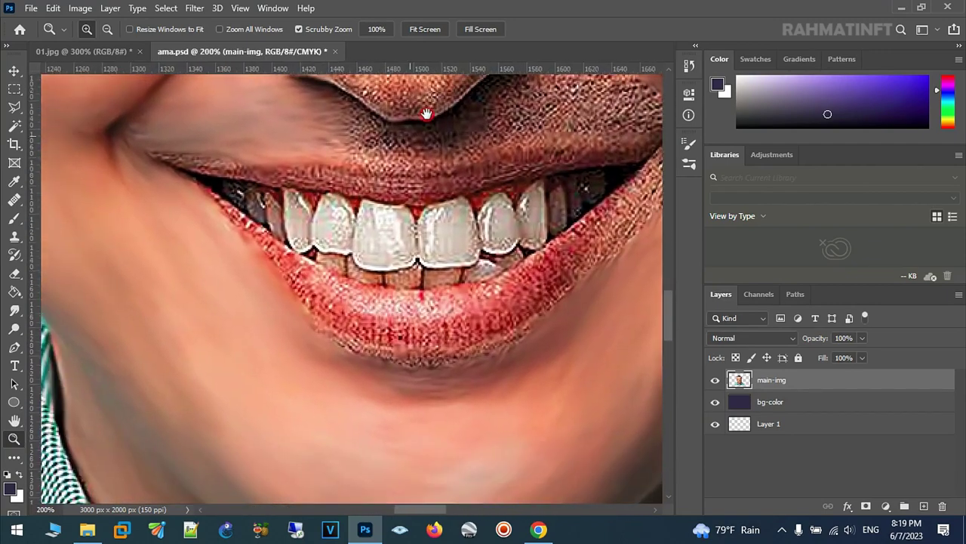
# - Set the Smudge brush size to 25 px
pyautogui.click(15, 310)
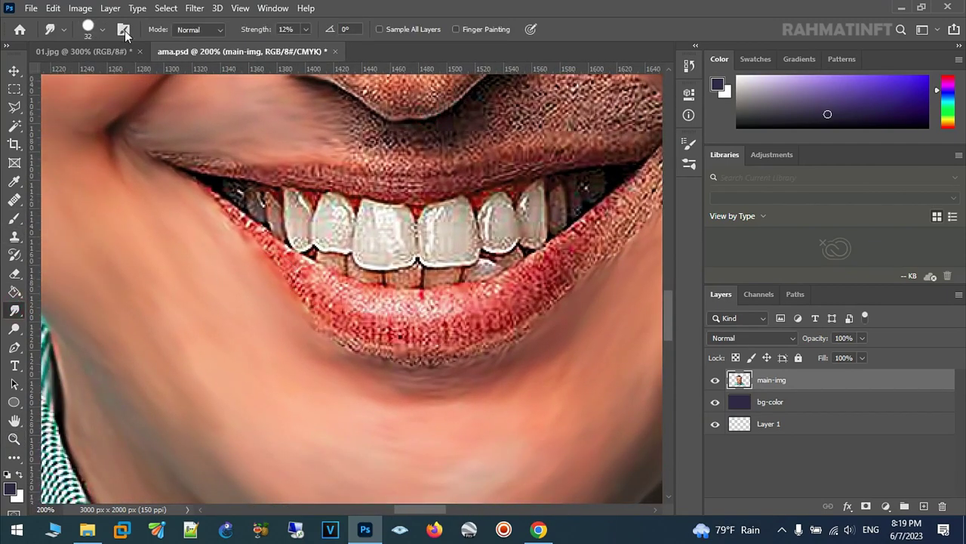
pyautogui.click(104, 31)
pyautogui.moveTo(95, 78); pyautogui.dragTo(92, 78)
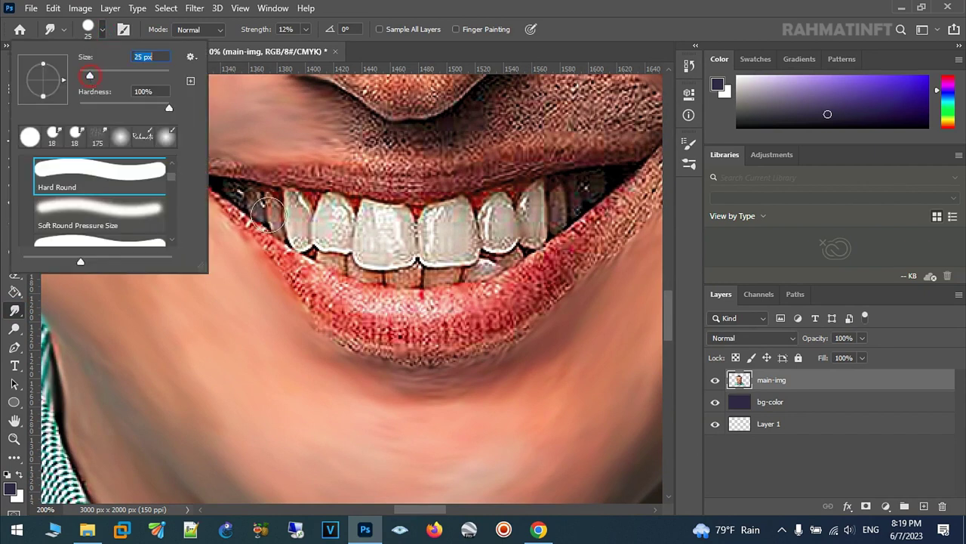
pyautogui.press('Return')
# - Smudge the lower lip's left edge, rough right edge and speckled middle smooth
pyautogui.moveTo(240, 236)
pyautogui.mouseDown()
pyautogui.moveTo(340, 341)
pyautogui.moveTo(481, 361)
pyautogui.mouseUp()
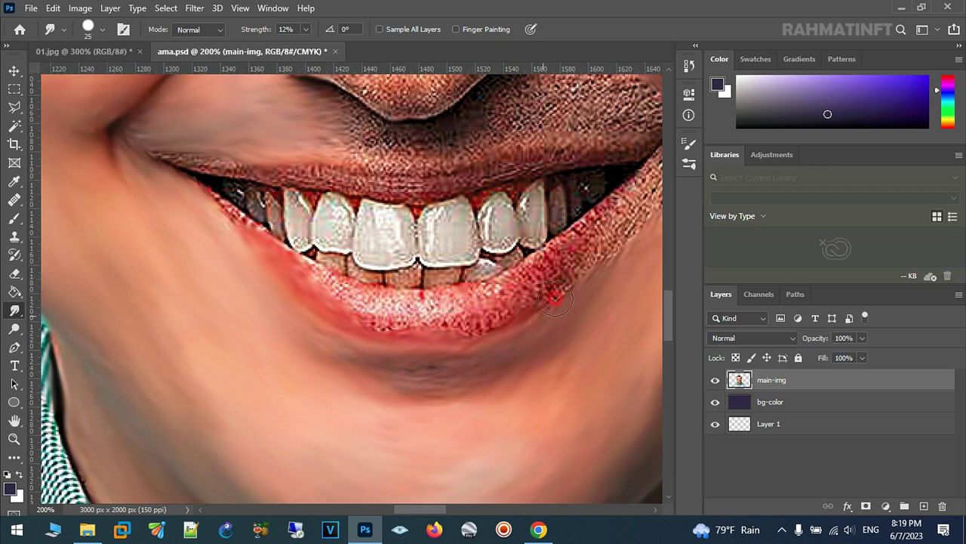
pyautogui.moveTo(565, 280)
pyautogui.mouseDown()
pyautogui.moveTo(533, 287)
pyautogui.moveTo(602, 245)
pyautogui.mouseUp()
pyautogui.moveTo(613, 181)
pyautogui.mouseDown()
pyautogui.moveTo(550, 259)
pyautogui.moveTo(468, 311)
pyautogui.mouseUp()
pyautogui.moveTo(415, 333)
pyautogui.mouseDown()
pyautogui.moveTo(362, 337)
pyautogui.moveTo(446, 337)
pyautogui.moveTo(423, 350)
pyautogui.moveTo(298, 343)
pyautogui.moveTo(377, 330)
pyautogui.moveTo(317, 339)
pyautogui.moveTo(218, 288)
pyautogui.mouseUp()
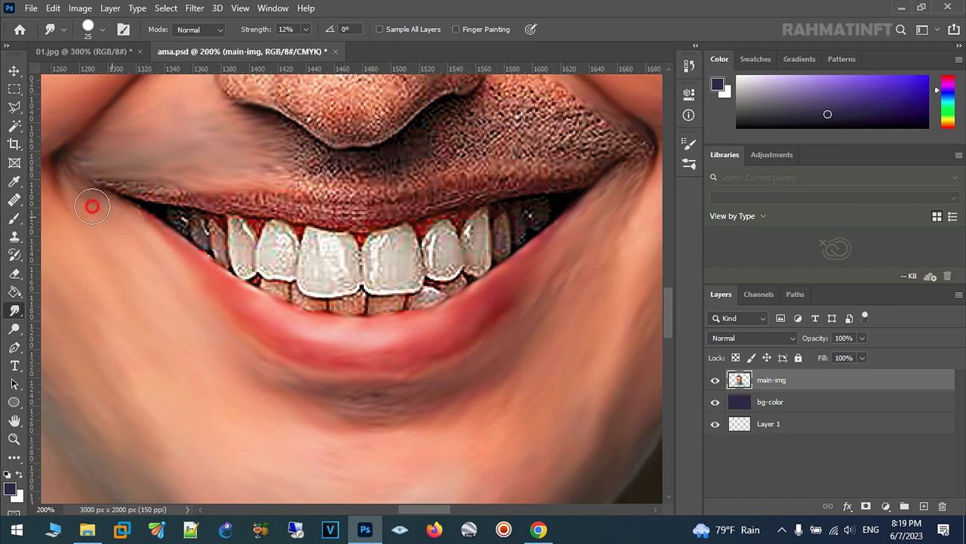
# - Smooth the upper lip and the skin between the lip corner and the nostril
pyautogui.moveTo(96, 178)
pyautogui.mouseDown()
pyautogui.moveTo(369, 211)
pyautogui.moveTo(566, 179)
pyautogui.mouseUp()
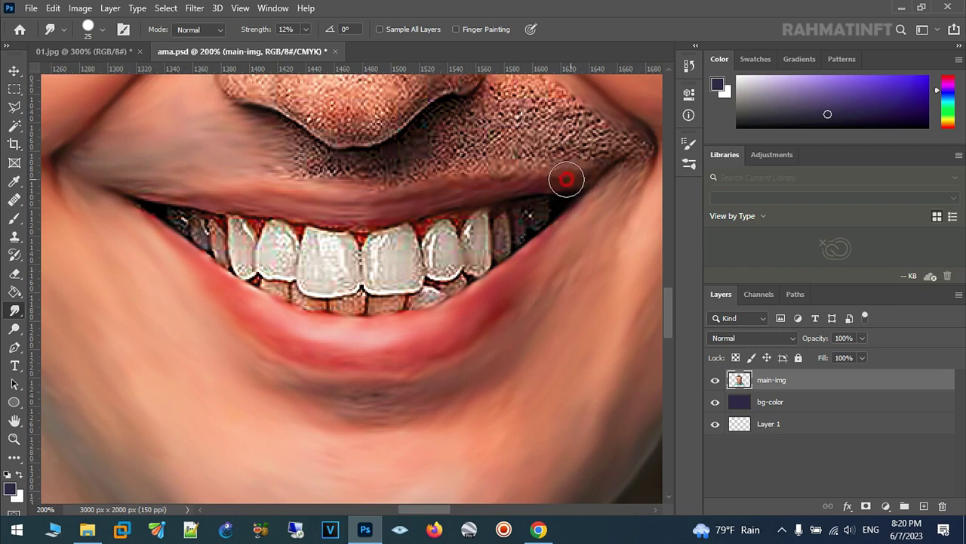
pyautogui.moveTo(636, 161); pyautogui.dragTo(630, 189)
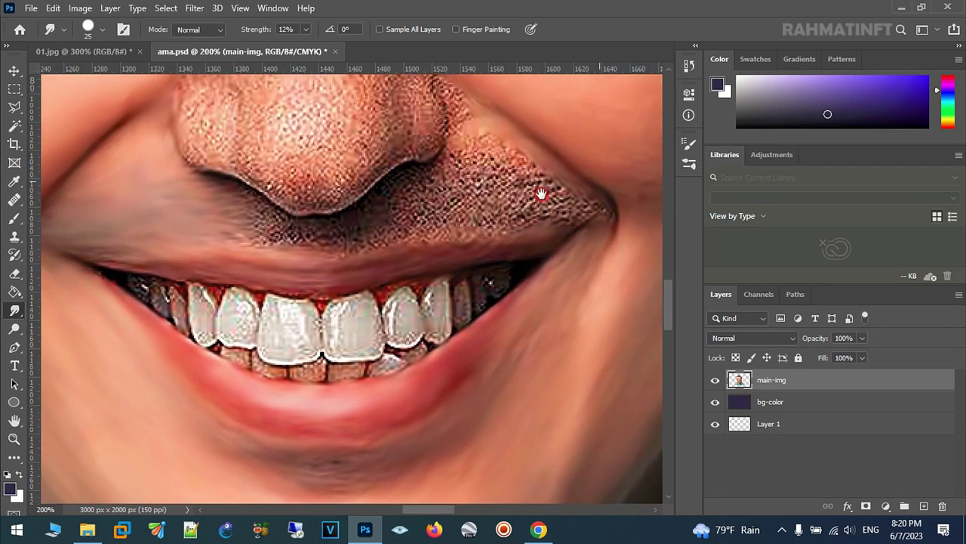
pyautogui.moveTo(518, 201)
pyautogui.mouseDown()
pyautogui.moveTo(535, 183)
pyautogui.moveTo(486, 146)
pyautogui.mouseUp()
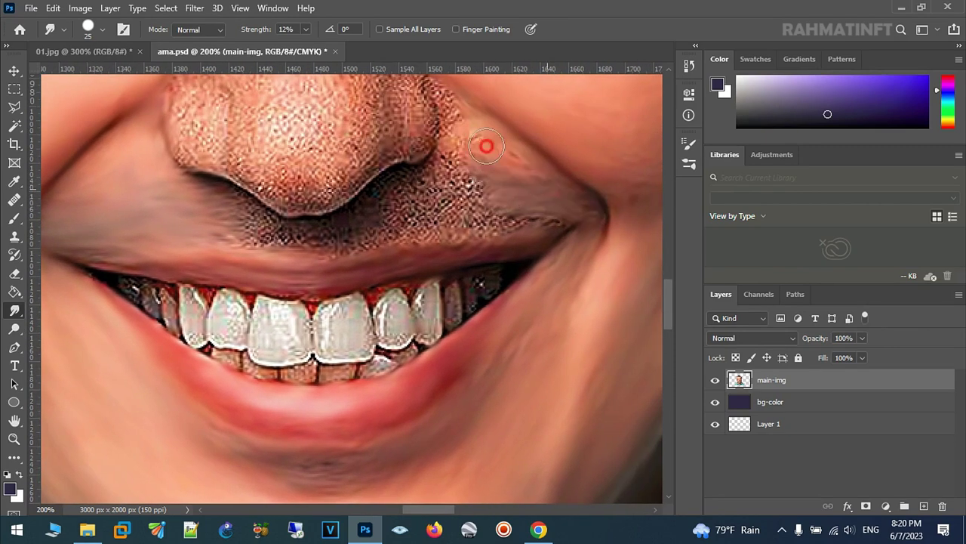
pyautogui.moveTo(502, 224)
pyautogui.mouseDown()
pyautogui.moveTo(431, 205)
pyautogui.moveTo(477, 163)
pyautogui.moveTo(386, 186)
pyautogui.moveTo(355, 222)
pyautogui.moveTo(446, 228)
pyautogui.mouseUp()
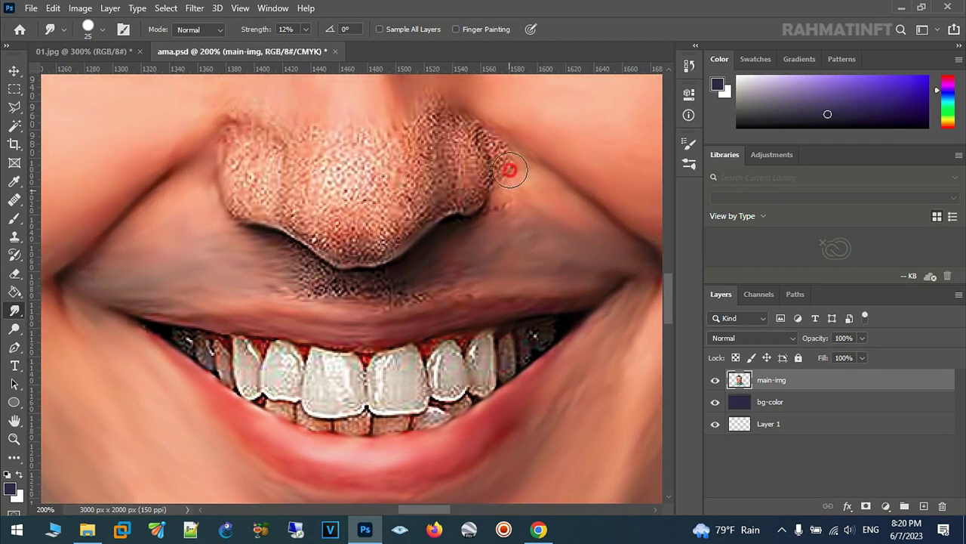
pyautogui.moveTo(495, 152); pyautogui.dragTo(522, 166)
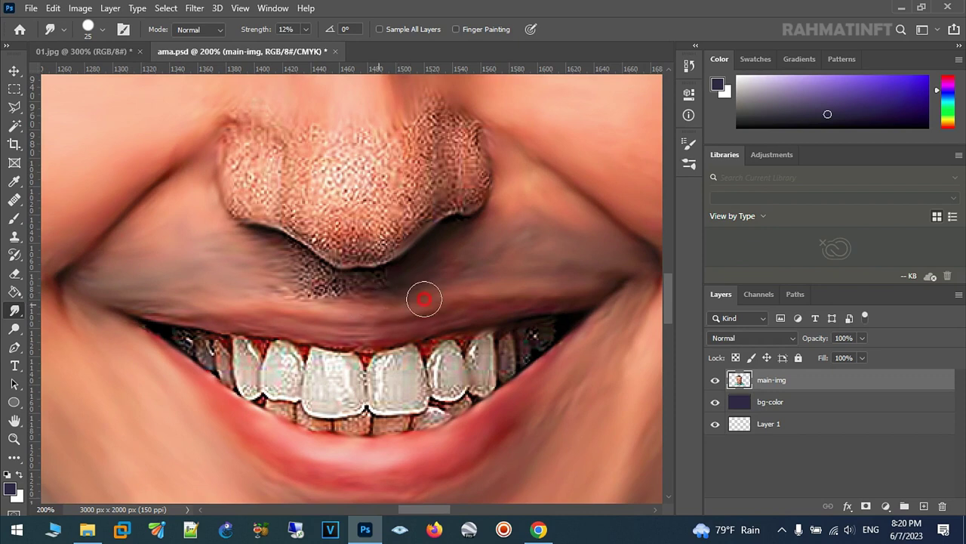
# - Smudge the stubble under the nose, both nose sides, the nose tip and left nostril
pyautogui.moveTo(370, 280); pyautogui.dragTo(291, 278)
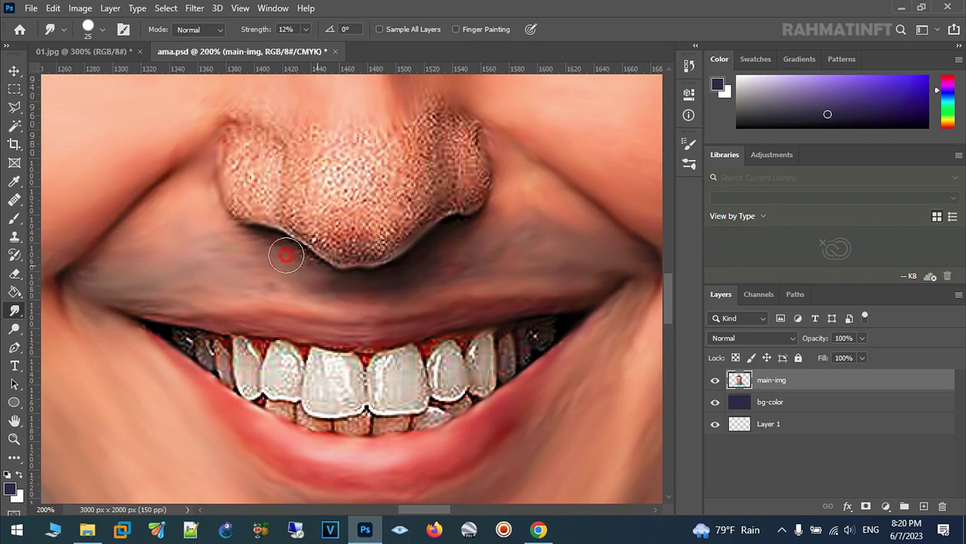
pyautogui.moveTo(226, 235)
pyautogui.mouseDown()
pyautogui.moveTo(218, 158)
pyautogui.moveTo(250, 199)
pyautogui.moveTo(252, 172)
pyautogui.moveTo(235, 153)
pyautogui.moveTo(276, 114)
pyautogui.moveTo(289, 173)
pyautogui.moveTo(268, 161)
pyautogui.moveTo(250, 204)
pyautogui.moveTo(256, 214)
pyautogui.moveTo(237, 170)
pyautogui.mouseUp()
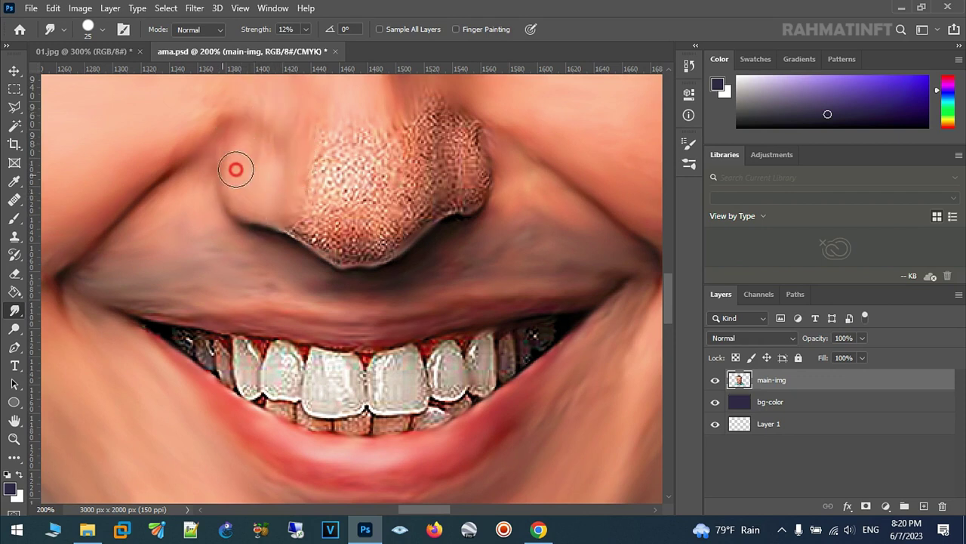
pyautogui.moveTo(249, 117); pyautogui.dragTo(261, 174)
pyautogui.moveTo(479, 163)
pyautogui.mouseDown()
pyautogui.moveTo(430, 87)
pyautogui.moveTo(455, 133)
pyautogui.moveTo(440, 179)
pyautogui.moveTo(434, 158)
pyautogui.mouseUp()
pyautogui.moveTo(410, 219)
pyautogui.mouseDown()
pyautogui.moveTo(399, 147)
pyautogui.moveTo(375, 203)
pyautogui.moveTo(383, 181)
pyautogui.moveTo(352, 140)
pyautogui.moveTo(348, 186)
pyautogui.mouseUp()
pyautogui.moveTo(321, 136)
pyautogui.mouseDown()
pyautogui.moveTo(305, 202)
pyautogui.moveTo(328, 227)
pyautogui.moveTo(319, 249)
pyautogui.moveTo(390, 254)
pyautogui.mouseUp()
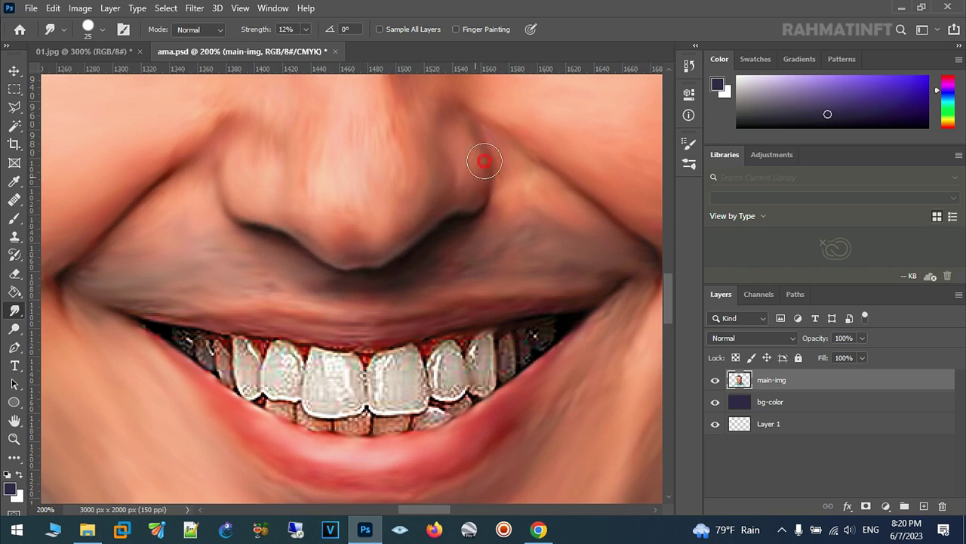
pyautogui.moveTo(251, 218)
pyautogui.mouseDown()
pyautogui.moveTo(212, 158)
pyautogui.moveTo(216, 194)
pyautogui.moveTo(255, 122)
pyautogui.mouseUp()
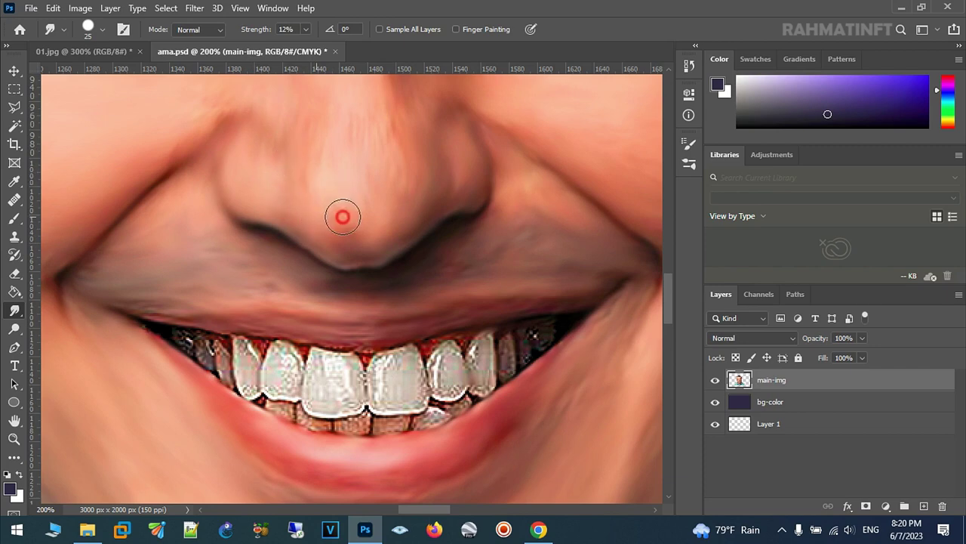
# - Smudge the eyebrow edge and the noisy upper eyelid below the brow
pyautogui.scroll(2, 433, 163)
pyautogui.scroll(2, 430, 151)
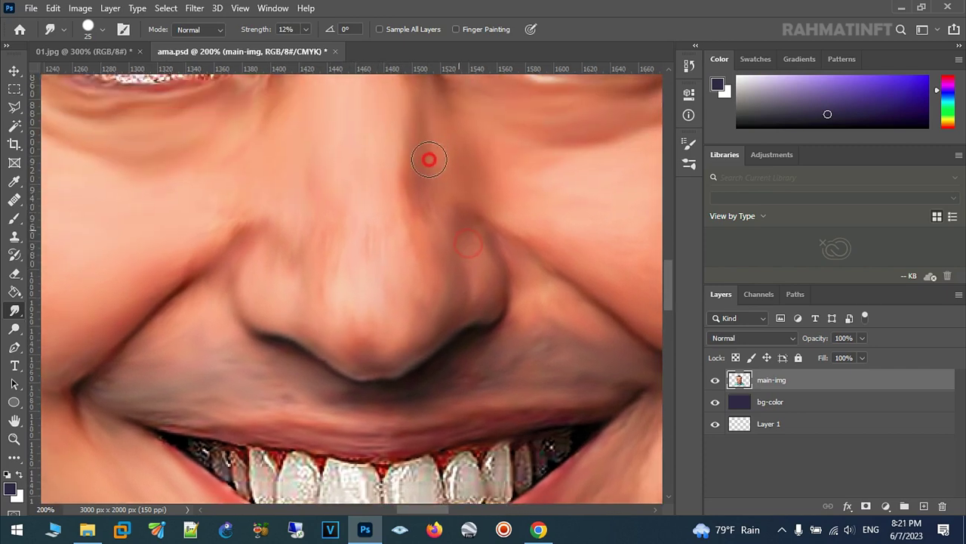
pyautogui.scroll(4, 308, 228)
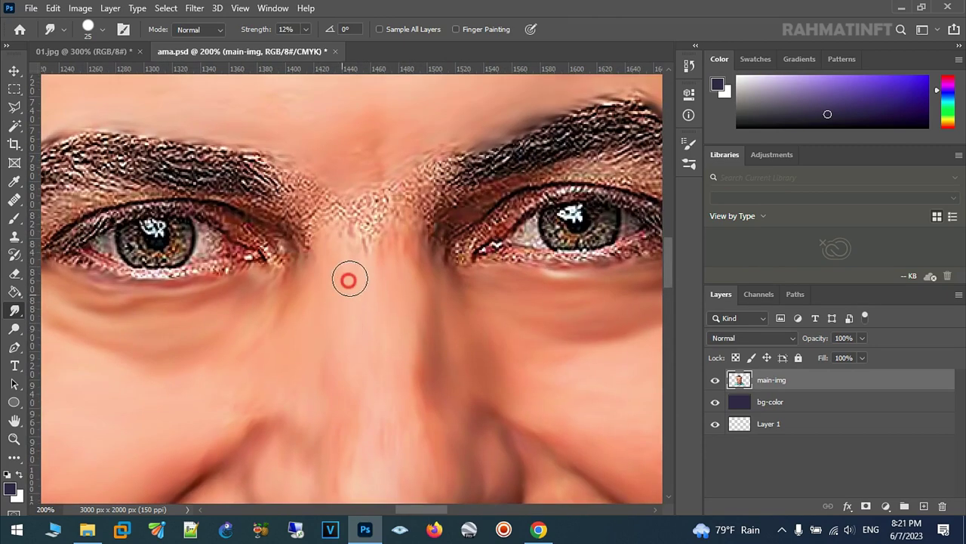
pyautogui.moveTo(455, 133)
pyautogui.mouseDown()
pyautogui.moveTo(378, 224)
pyautogui.moveTo(326, 166)
pyautogui.moveTo(299, 164)
pyautogui.moveTo(371, 249)
pyautogui.mouseUp()
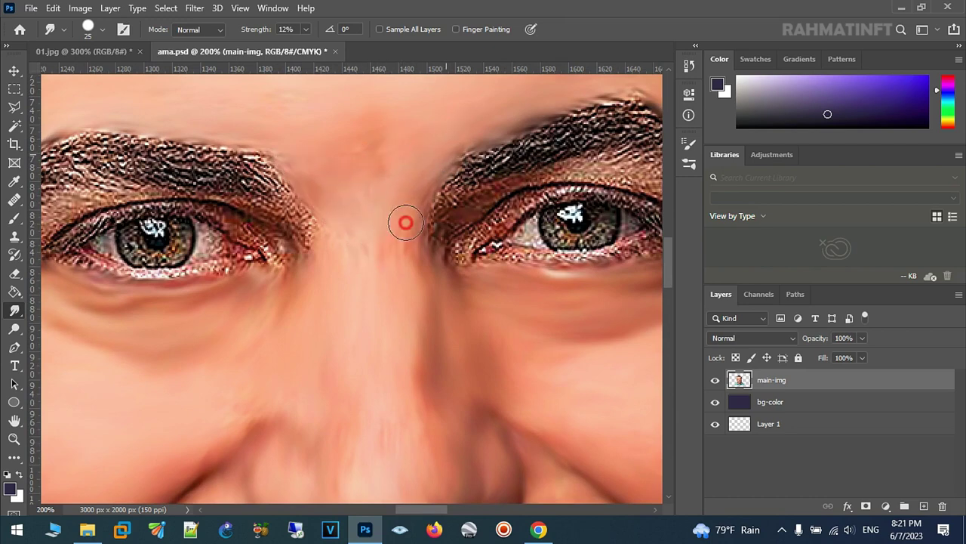
pyautogui.hscroll(2, 377, 208)
pyautogui.scroll(1, 377, 208)
pyautogui.moveTo(395, 186)
pyautogui.mouseDown()
pyautogui.moveTo(374, 215)
pyautogui.moveTo(463, 179)
pyautogui.moveTo(494, 188)
pyautogui.moveTo(574, 168)
pyautogui.moveTo(587, 219)
pyautogui.moveTo(646, 230)
pyautogui.mouseUp()
pyautogui.moveTo(392, 217)
pyautogui.mouseDown()
pyautogui.moveTo(390, 233)
pyautogui.moveTo(529, 218)
pyautogui.moveTo(479, 201)
pyautogui.moveTo(542, 237)
pyautogui.moveTo(582, 242)
pyautogui.moveTo(388, 264)
pyautogui.moveTo(352, 299)
pyautogui.mouseUp()
pyautogui.moveTo(459, 232); pyautogui.dragTo(541, 221)
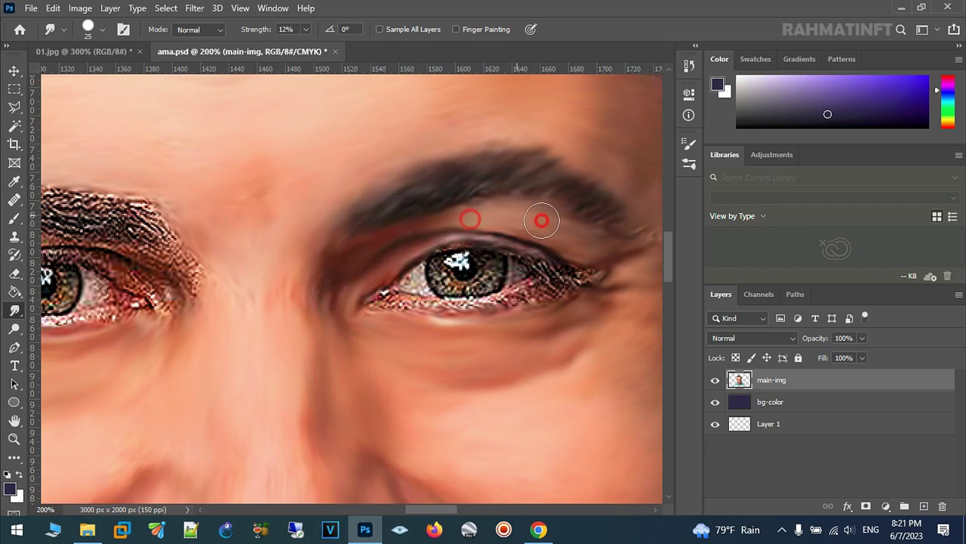
# - Smooth the lower eyelid, then the other eye's eyebrow, brow tail and upper lid
pyautogui.moveTo(617, 255); pyautogui.dragTo(528, 237)
pyautogui.moveTo(449, 303)
pyautogui.mouseDown()
pyautogui.moveTo(453, 287)
pyautogui.moveTo(310, 313)
pyautogui.mouseUp()
pyautogui.moveTo(386, 336); pyautogui.dragTo(533, 329)
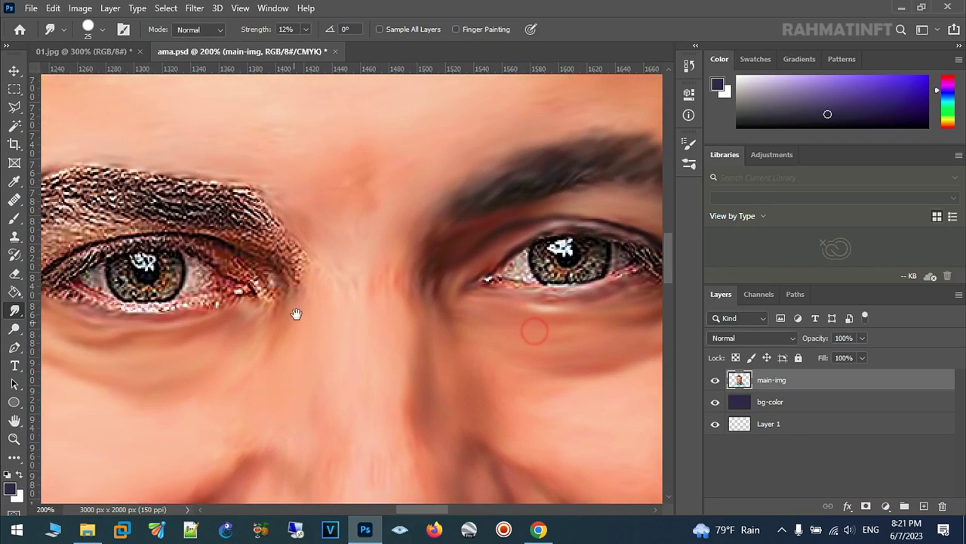
pyautogui.moveTo(295, 315); pyautogui.dragTo(399, 312)
pyautogui.moveTo(346, 191)
pyautogui.mouseDown()
pyautogui.moveTo(289, 195)
pyautogui.moveTo(222, 169)
pyautogui.moveTo(169, 194)
pyautogui.mouseUp()
pyautogui.moveTo(133, 219); pyautogui.dragTo(28, 281)
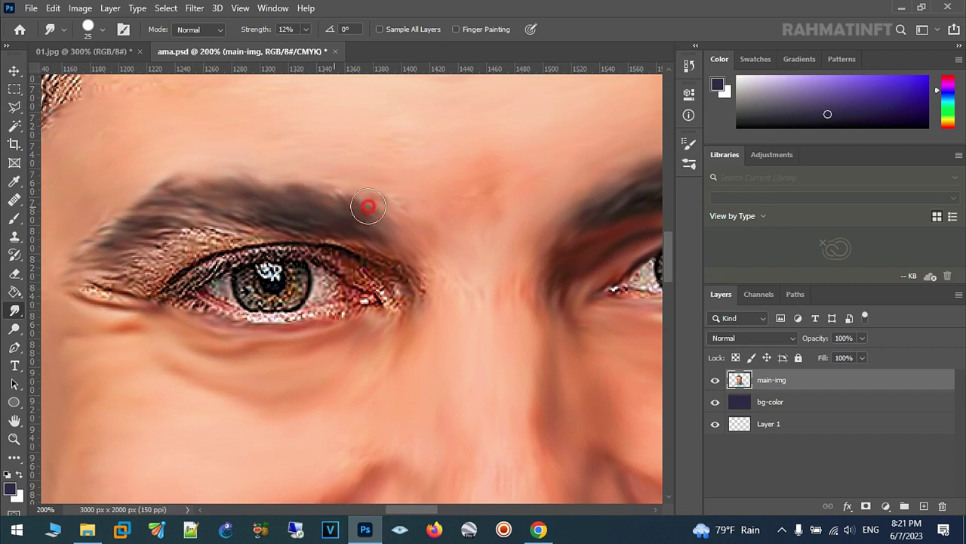
pyautogui.moveTo(240, 230)
pyautogui.mouseDown()
pyautogui.moveTo(128, 281)
pyautogui.moveTo(135, 286)
pyautogui.mouseUp()
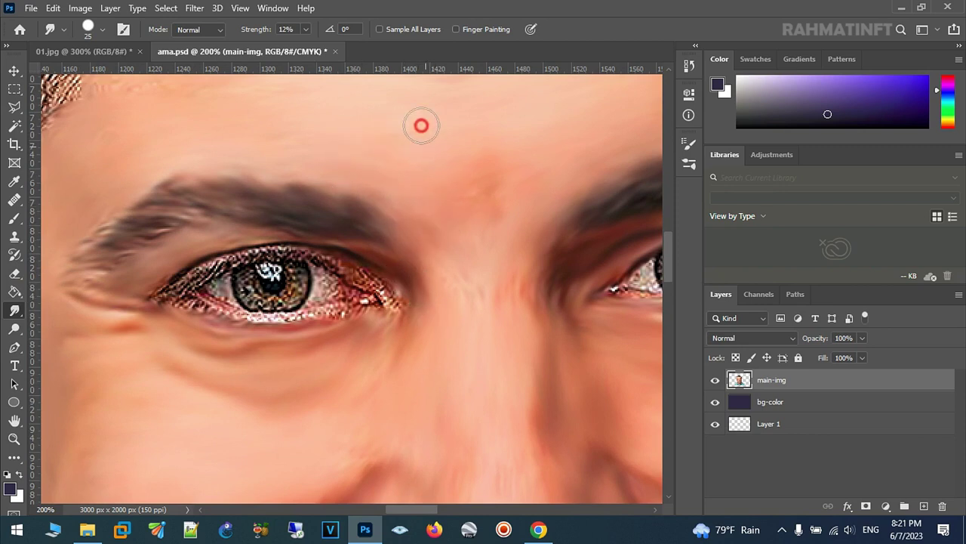
# - Smudge the skin at the eye's outer corner and the upper eyelid above the iris
pyautogui.scroll(-2, 412, 123)
pyautogui.hscroll(-3, 412, 123)
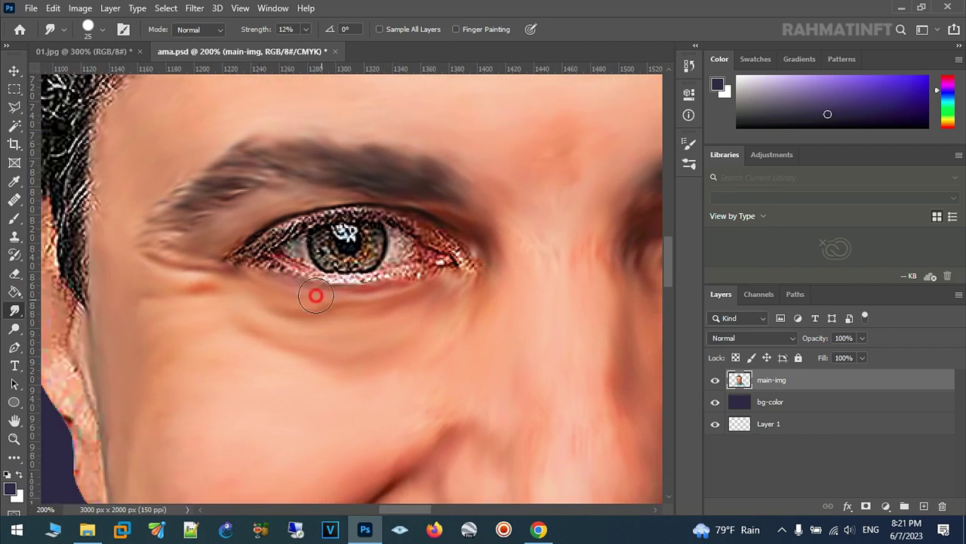
pyautogui.moveTo(476, 289); pyautogui.dragTo(481, 254)
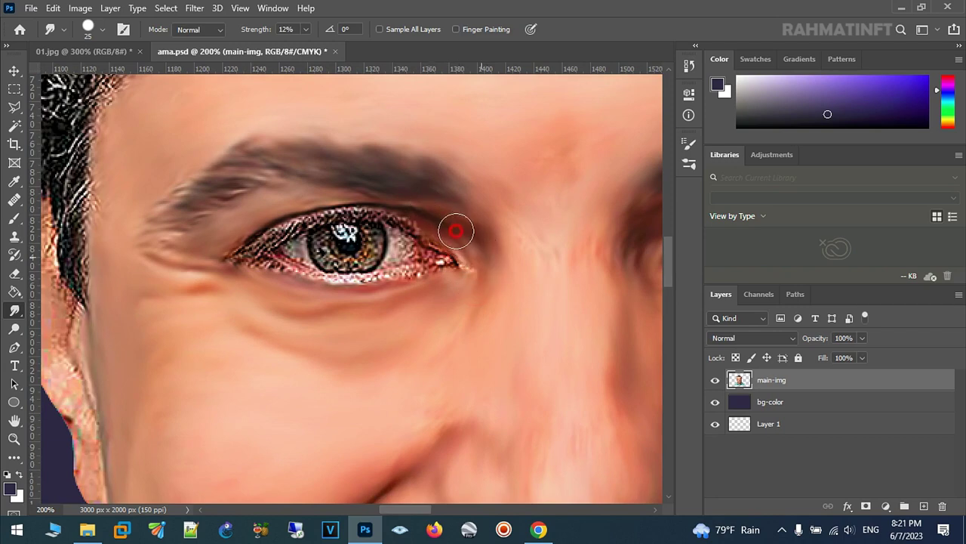
pyautogui.moveTo(348, 199); pyautogui.dragTo(364, 202)
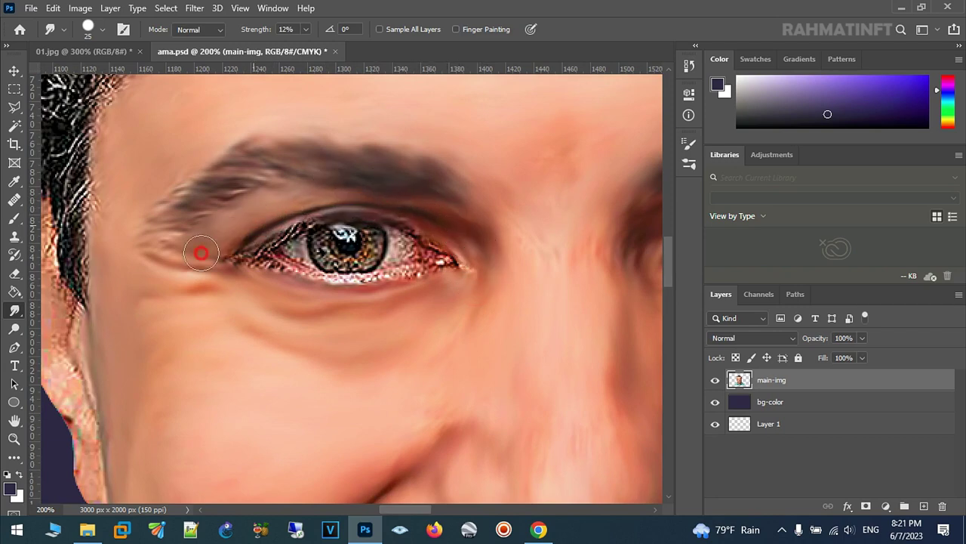
# - Smear the ear's outer edge and upper ear skin near the hair
pyautogui.scroll(-3, 250, 280)
pyautogui.hscroll(-2, 249, 279)
pyautogui.scroll(-2, 227, 181)
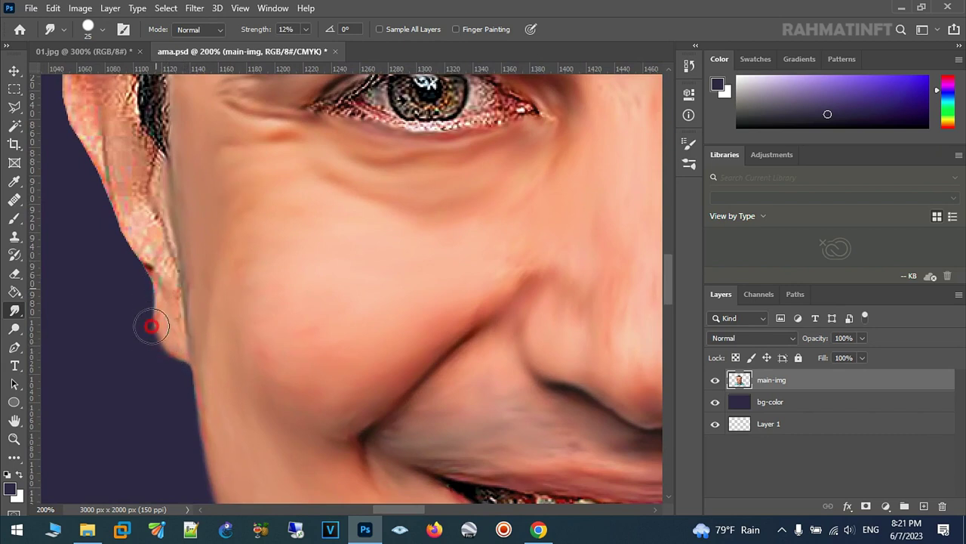
pyautogui.moveTo(164, 284); pyautogui.dragTo(124, 221)
pyautogui.moveTo(159, 257)
pyautogui.mouseDown()
pyautogui.moveTo(139, 205)
pyautogui.moveTo(170, 268)
pyautogui.moveTo(165, 197)
pyautogui.mouseUp()
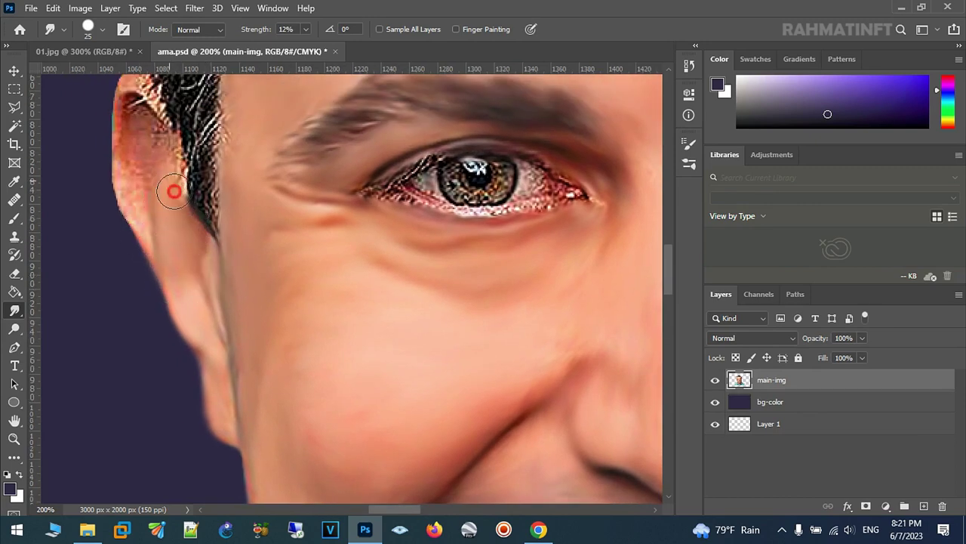
pyautogui.moveTo(169, 163); pyautogui.dragTo(244, 387)
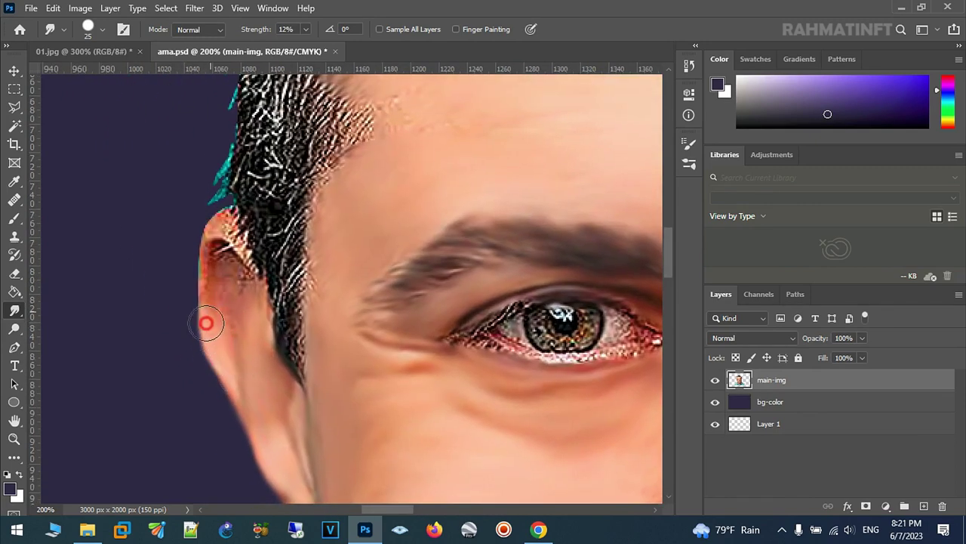
pyautogui.moveTo(241, 263); pyautogui.dragTo(237, 237)
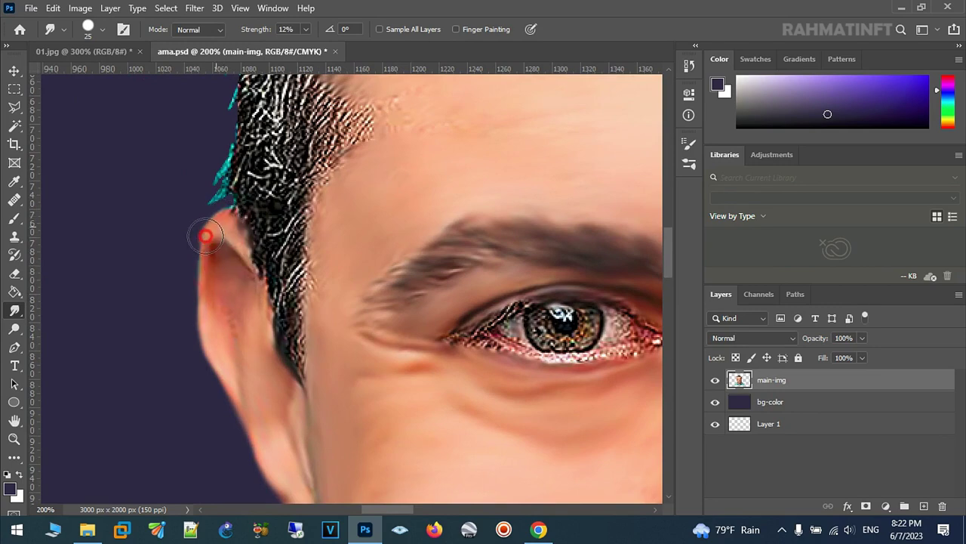
pyautogui.moveTo(359, 372); pyautogui.dragTo(136, 225)
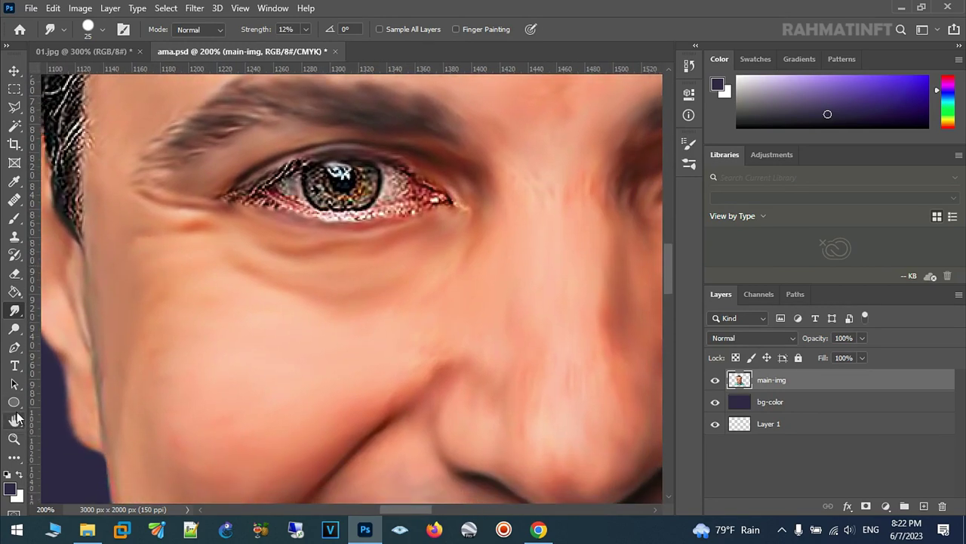
# - Zoom out to the whole head, then zoom in on the shirt collar for smudging
pyautogui.click(15, 440)
pyautogui.keyDown('alt'); pyautogui.click(302, 399); pyautogui.keyUp('alt')
pyautogui.keyDown('alt'); pyautogui.click(468, 462); pyautogui.keyUp('alt')
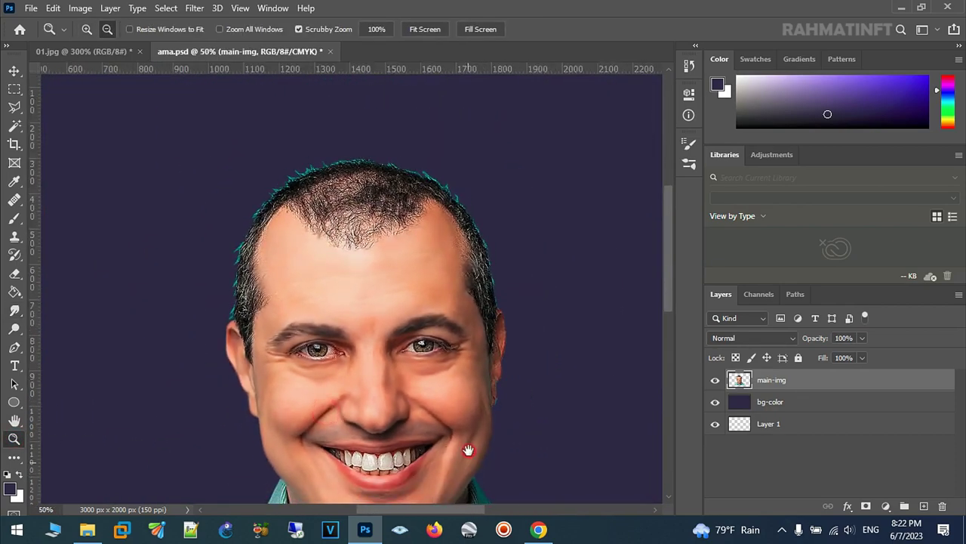
pyautogui.moveTo(468, 462); pyautogui.dragTo(438, 164)
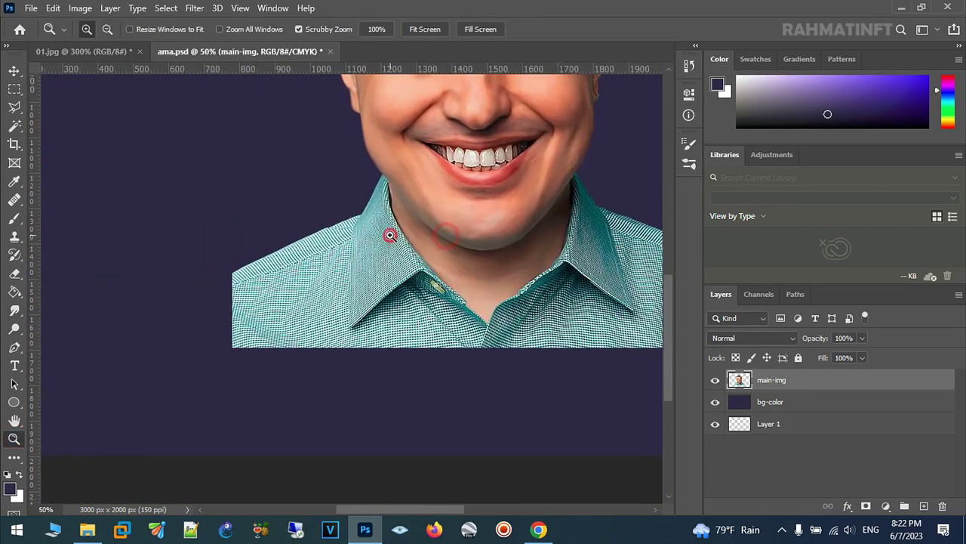
pyautogui.click(390, 235)
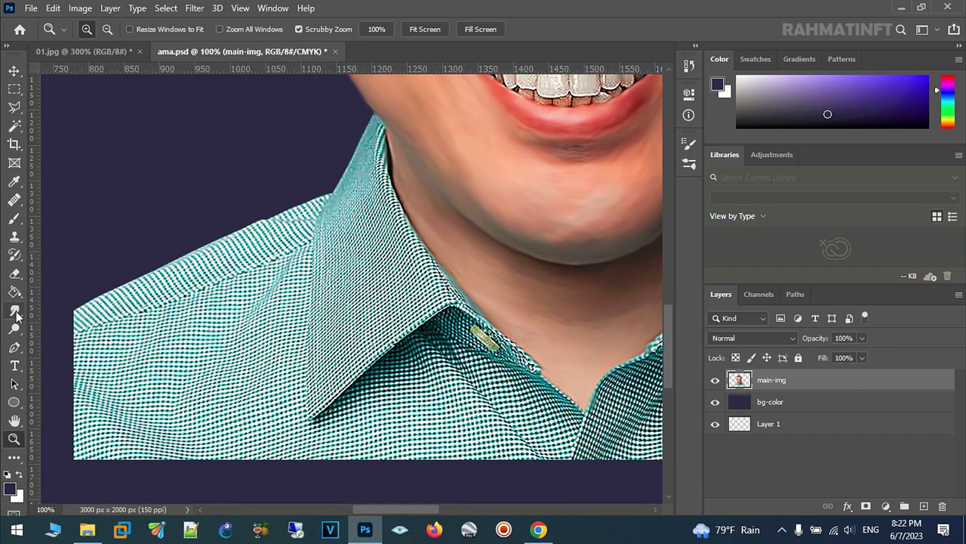
pyautogui.click(15, 311)
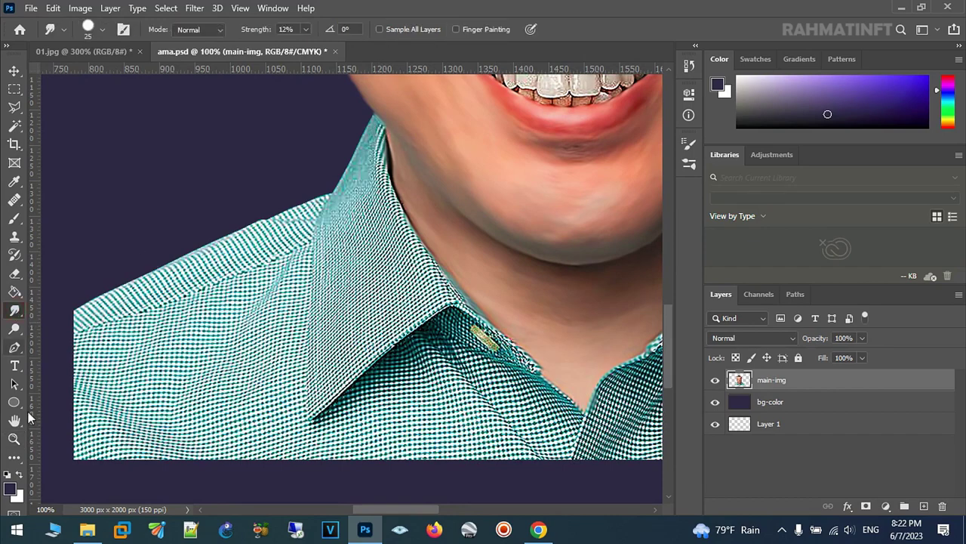
# - Zoom in closer on the collar edge and save the document
pyautogui.click(14, 438)
pyautogui.click(345, 194)
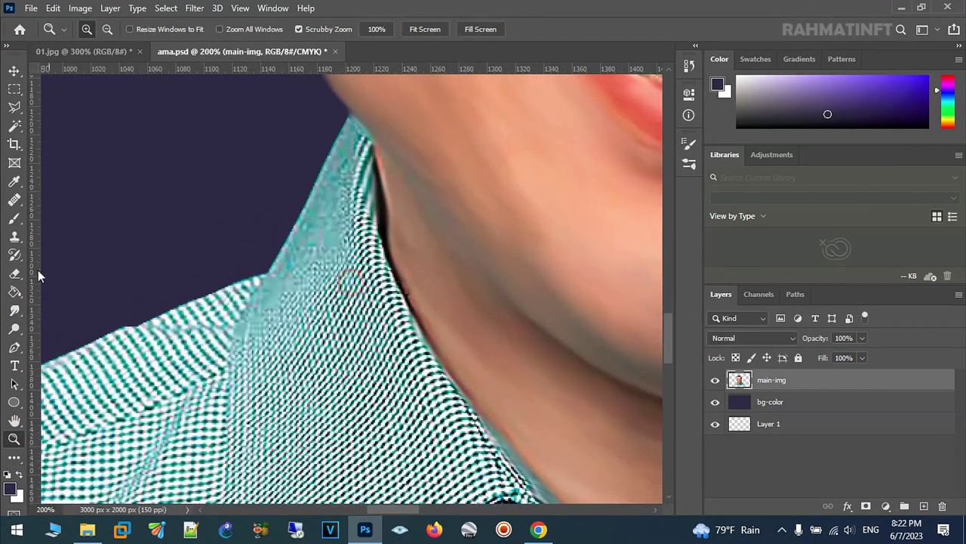
pyautogui.click(14, 310)
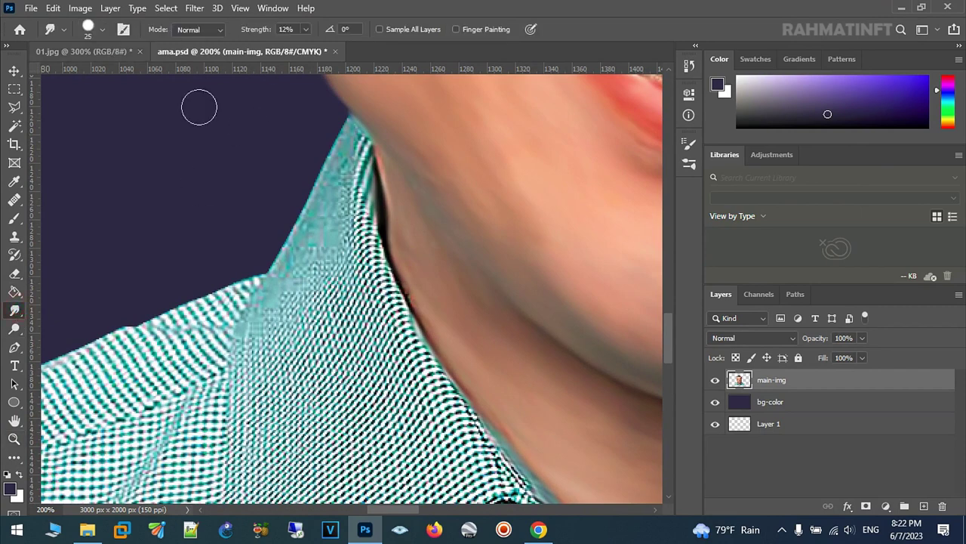
pyautogui.hotkey('ctrl', 's')
# - At 6% smudge strength, smear the collar edge and its left area into downward streaks
pyautogui.moveTo(342, 148); pyautogui.dragTo(293, 216)
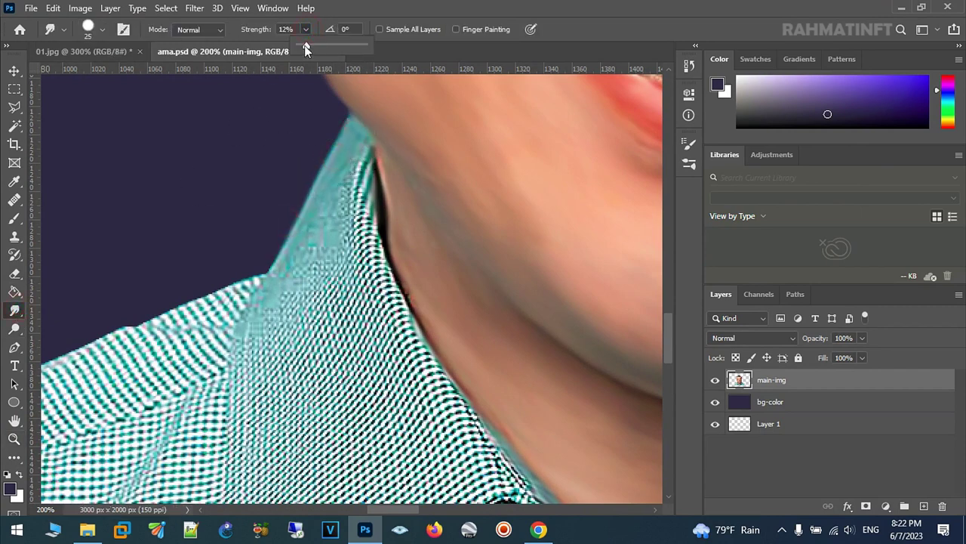
pyautogui.moveTo(296, 242)
pyautogui.mouseDown()
pyautogui.moveTo(352, 164)
pyautogui.moveTo(380, 341)
pyautogui.mouseUp()
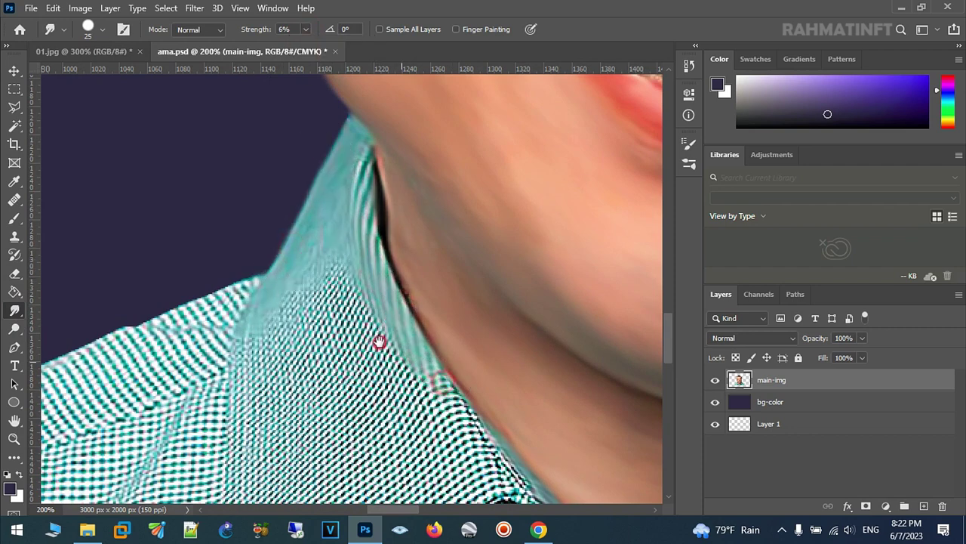
pyautogui.scroll(-3, 380, 340)
pyautogui.moveTo(305, 155)
pyautogui.mouseDown()
pyautogui.moveTo(259, 189)
pyautogui.moveTo(231, 237)
pyautogui.moveTo(179, 201)
pyautogui.moveTo(173, 224)
pyautogui.moveTo(248, 194)
pyautogui.moveTo(289, 154)
pyautogui.moveTo(302, 201)
pyautogui.moveTo(442, 340)
pyautogui.moveTo(428, 345)
pyautogui.moveTo(355, 267)
pyautogui.moveTo(313, 247)
pyautogui.moveTo(300, 352)
pyautogui.moveTo(255, 313)
pyautogui.moveTo(224, 330)
pyautogui.moveTo(190, 430)
pyautogui.moveTo(181, 330)
pyautogui.moveTo(162, 410)
pyautogui.mouseUp()
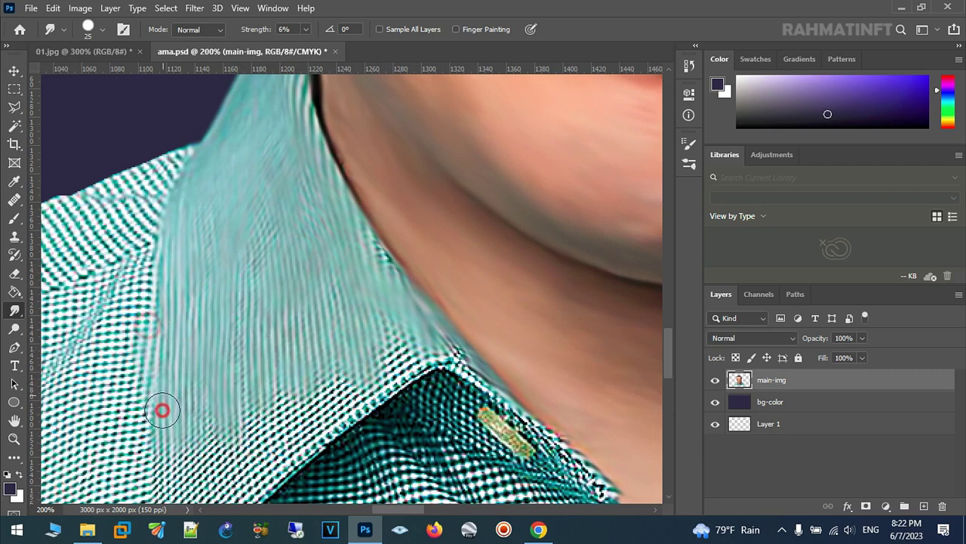
pyautogui.moveTo(420, 332); pyautogui.dragTo(453, 345)
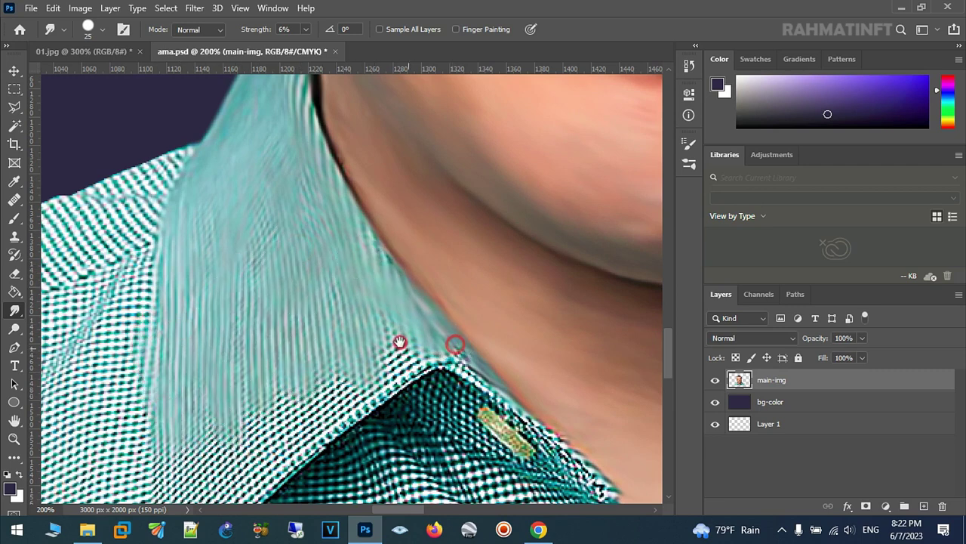
# - Smooth the collar's upper edge from its tip along the shoulder's top edge
pyautogui.scroll(-3, 453, 345)
pyautogui.moveTo(363, 249)
pyautogui.mouseDown()
pyautogui.moveTo(345, 216)
pyautogui.moveTo(274, 309)
pyautogui.moveTo(236, 328)
pyautogui.moveTo(196, 317)
pyautogui.moveTo(159, 358)
pyautogui.moveTo(112, 334)
pyautogui.moveTo(118, 464)
pyautogui.moveTo(146, 420)
pyautogui.moveTo(352, 260)
pyautogui.moveTo(140, 393)
pyautogui.moveTo(116, 341)
pyautogui.moveTo(128, 232)
pyautogui.mouseUp()
pyautogui.moveTo(405, 237)
pyautogui.mouseDown()
pyautogui.moveTo(474, 281)
pyautogui.moveTo(554, 372)
pyautogui.mouseUp()
pyautogui.moveTo(136, 244)
pyautogui.mouseDown()
pyautogui.moveTo(387, 244)
pyautogui.moveTo(432, 312)
pyautogui.mouseUp()
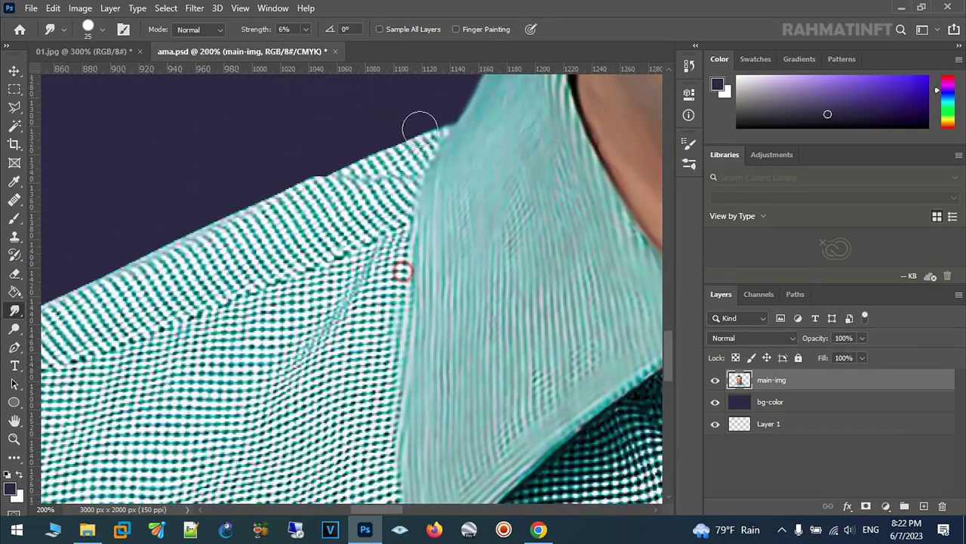
pyautogui.moveTo(408, 151)
pyautogui.mouseDown()
pyautogui.moveTo(364, 164)
pyautogui.moveTo(418, 151)
pyautogui.mouseUp()
pyautogui.moveTo(344, 200)
pyautogui.mouseDown()
pyautogui.moveTo(438, 159)
pyautogui.moveTo(440, 131)
pyautogui.moveTo(473, 168)
pyautogui.moveTo(496, 166)
pyautogui.moveTo(269, 274)
pyautogui.moveTo(463, 212)
pyautogui.moveTo(80, 304)
pyautogui.moveTo(287, 218)
pyautogui.moveTo(112, 242)
pyautogui.moveTo(349, 151)
pyautogui.moveTo(388, 179)
pyautogui.moveTo(237, 249)
pyautogui.moveTo(158, 248)
pyautogui.moveTo(135, 234)
pyautogui.mouseUp()
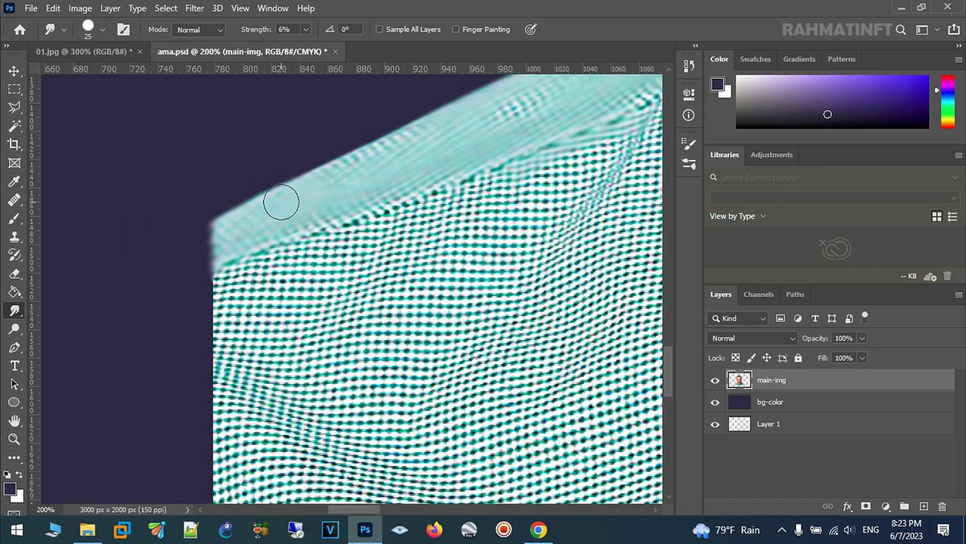
# - At 100% zoom, smear the fabric along the collar edge and left shoulder edge
pyautogui.click(14, 439)
pyautogui.keyDown('alt'); pyautogui.click(505, 310); pyautogui.keyUp('alt')
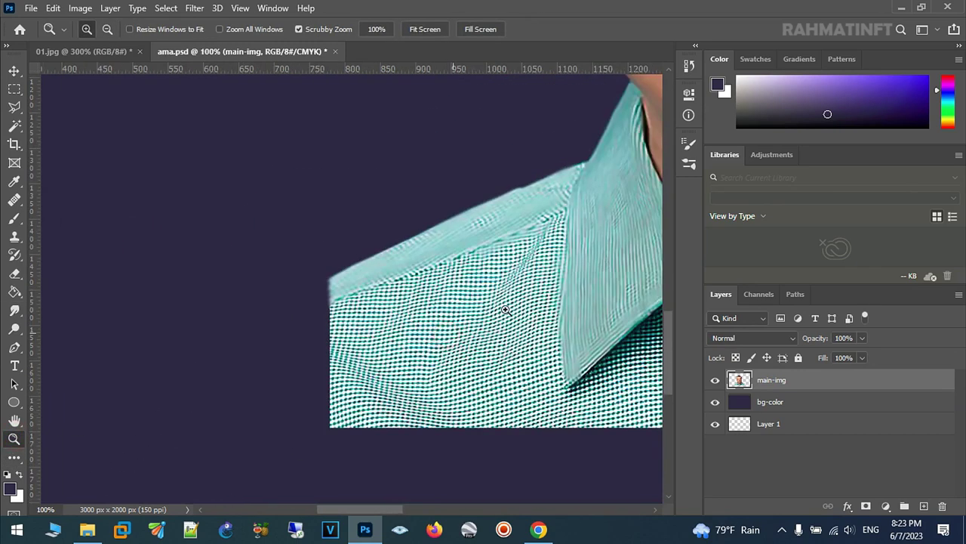
pyautogui.moveTo(412, 277); pyautogui.dragTo(237, 216)
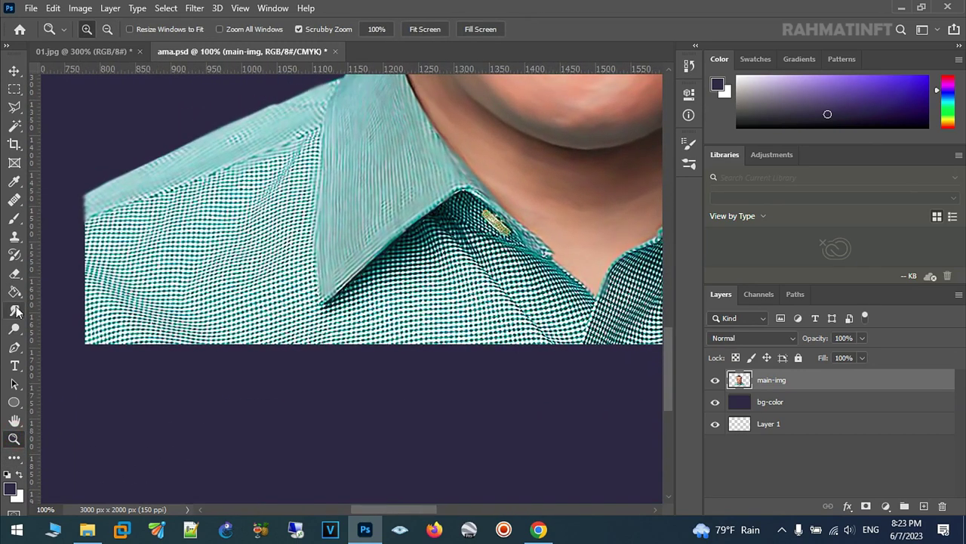
pyautogui.click(15, 310)
pyautogui.moveTo(265, 150); pyautogui.dragTo(183, 191)
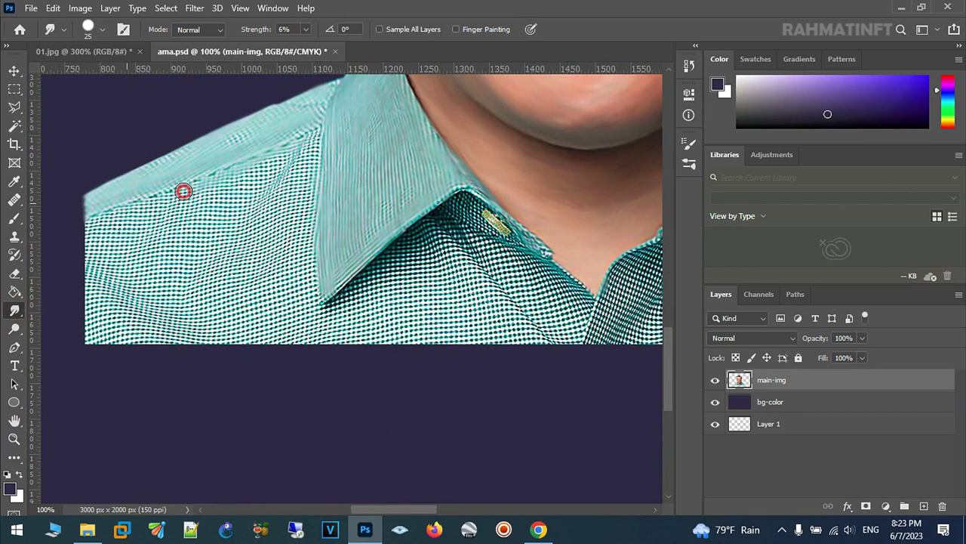
pyautogui.moveTo(104, 209)
pyautogui.mouseDown()
pyautogui.moveTo(71, 249)
pyautogui.moveTo(144, 233)
pyautogui.moveTo(224, 186)
pyautogui.moveTo(206, 200)
pyautogui.mouseUp()
pyautogui.moveTo(320, 136); pyautogui.dragTo(310, 164)
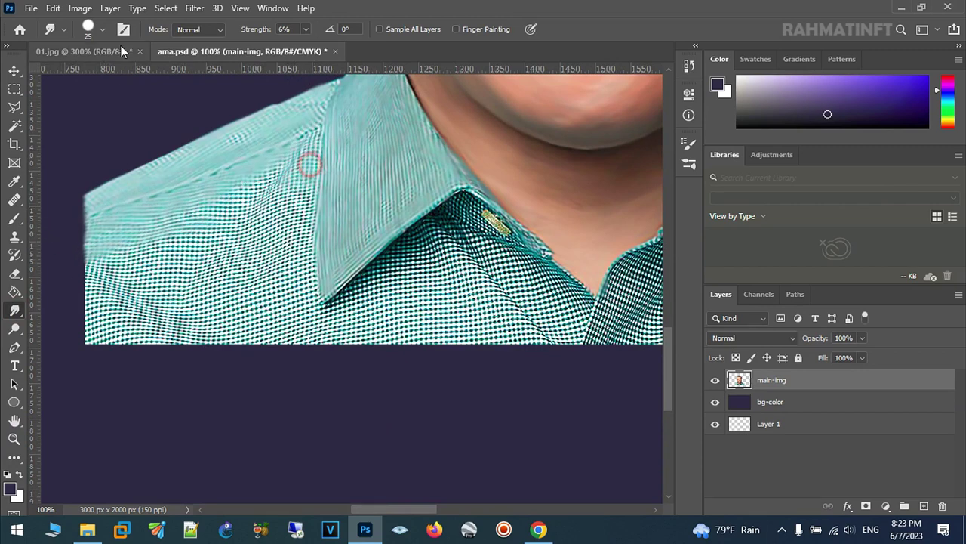
# - With a 48 px brush, smear the left shoulder fabric and dotted fabric near the bottom
pyautogui.click(101, 30)
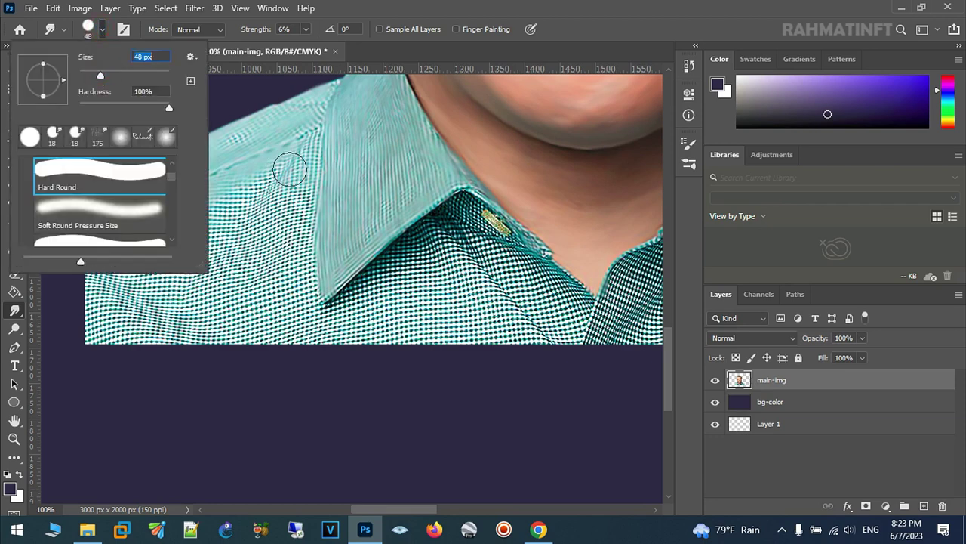
pyautogui.click(290, 171)
pyautogui.moveTo(254, 231)
pyautogui.mouseDown()
pyautogui.moveTo(99, 280)
pyautogui.moveTo(111, 256)
pyautogui.moveTo(52, 334)
pyautogui.moveTo(188, 287)
pyautogui.mouseUp()
pyautogui.moveTo(139, 347)
pyautogui.mouseDown()
pyautogui.moveTo(191, 283)
pyautogui.moveTo(286, 214)
pyautogui.moveTo(231, 308)
pyautogui.moveTo(198, 409)
pyautogui.moveTo(294, 328)
pyautogui.moveTo(312, 395)
pyautogui.moveTo(287, 271)
pyautogui.mouseUp()
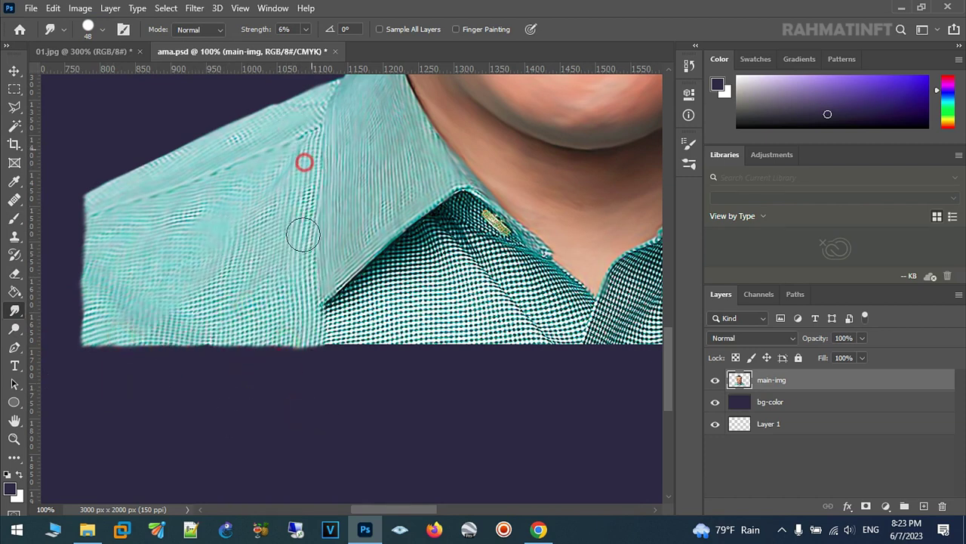
pyautogui.moveTo(420, 235)
pyautogui.mouseDown()
pyautogui.moveTo(315, 345)
pyautogui.moveTo(308, 414)
pyautogui.moveTo(339, 433)
pyautogui.moveTo(453, 254)
pyautogui.moveTo(485, 285)
pyautogui.moveTo(486, 388)
pyautogui.moveTo(502, 349)
pyautogui.moveTo(518, 345)
pyautogui.moveTo(524, 399)
pyautogui.mouseUp()
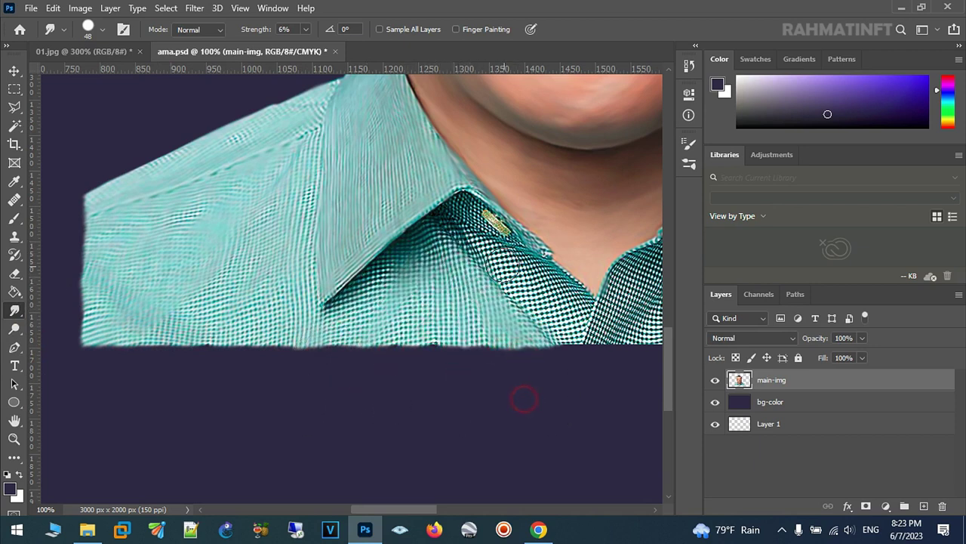
# - Smooth the right shoulder's dotted top edge and streak the shirt's right side vertically
pyautogui.moveTo(563, 316)
pyautogui.mouseDown()
pyautogui.moveTo(249, 317)
pyautogui.moveTo(383, 393)
pyautogui.moveTo(317, 335)
pyautogui.mouseUp()
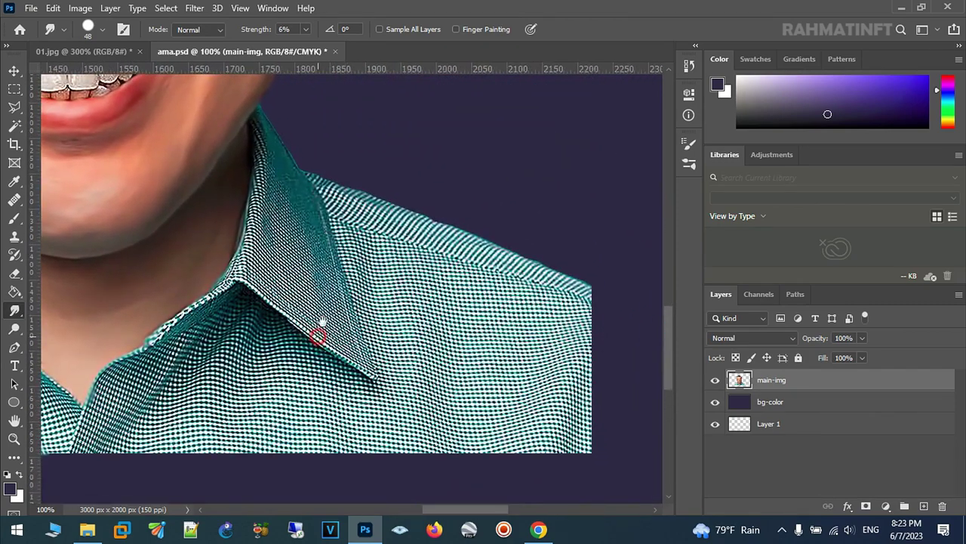
pyautogui.moveTo(327, 183)
pyautogui.mouseDown()
pyautogui.moveTo(420, 218)
pyautogui.moveTo(358, 229)
pyautogui.moveTo(442, 231)
pyautogui.moveTo(557, 272)
pyautogui.moveTo(585, 309)
pyautogui.moveTo(578, 370)
pyautogui.mouseUp()
pyautogui.moveTo(552, 323); pyautogui.dragTo(587, 448)
pyautogui.moveTo(528, 291); pyautogui.dragTo(578, 521)
pyautogui.moveTo(511, 298); pyautogui.dragTo(534, 529)
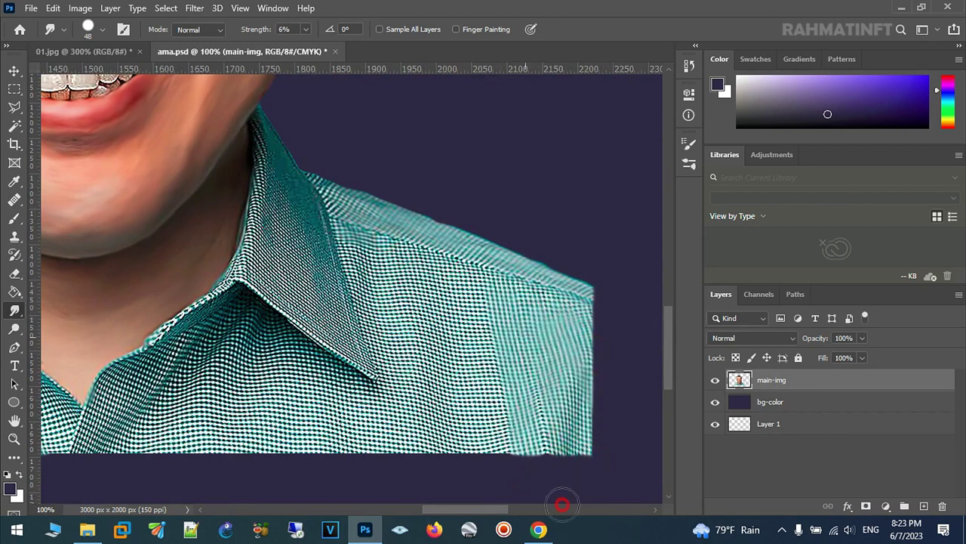
# - Smooth more vertical bands of shirt pattern down to the hem and below the shoulder crease
pyautogui.moveTo(477, 269); pyautogui.dragTo(496, 521)
pyautogui.moveTo(443, 273); pyautogui.dragTo(488, 528)
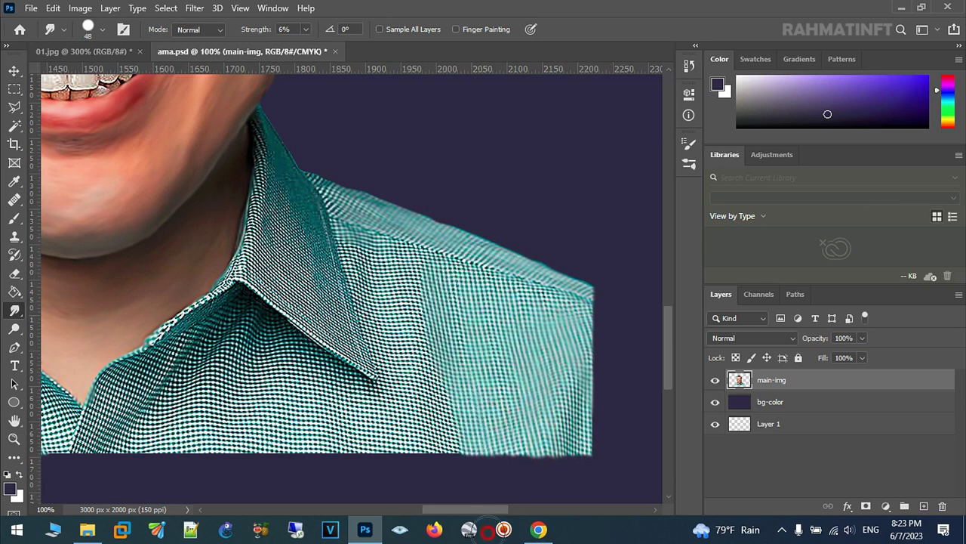
pyautogui.moveTo(401, 252); pyautogui.dragTo(431, 401)
pyautogui.moveTo(429, 332); pyautogui.dragTo(429, 420)
pyautogui.moveTo(379, 238); pyautogui.dragTo(416, 423)
pyautogui.moveTo(416, 270)
pyautogui.mouseDown()
pyautogui.moveTo(411, 298)
pyautogui.moveTo(455, 288)
pyautogui.mouseUp()
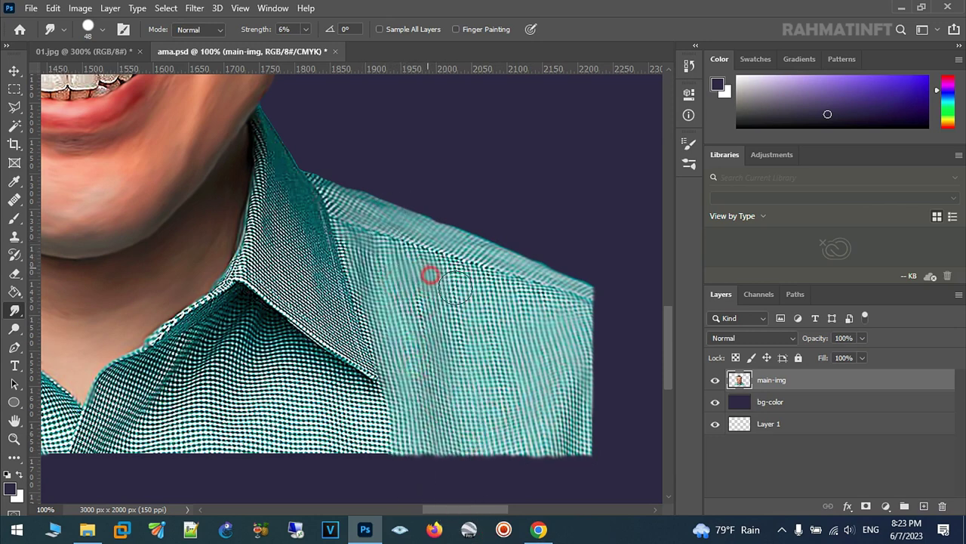
# - Zoom to 200% on the neck and collar edge
pyautogui.click(14, 438)
pyautogui.click(324, 194)
pyautogui.moveTo(309, 190)
pyautogui.mouseDown()
pyautogui.moveTo(390, 312)
pyautogui.moveTo(437, 358)
pyautogui.mouseUp()
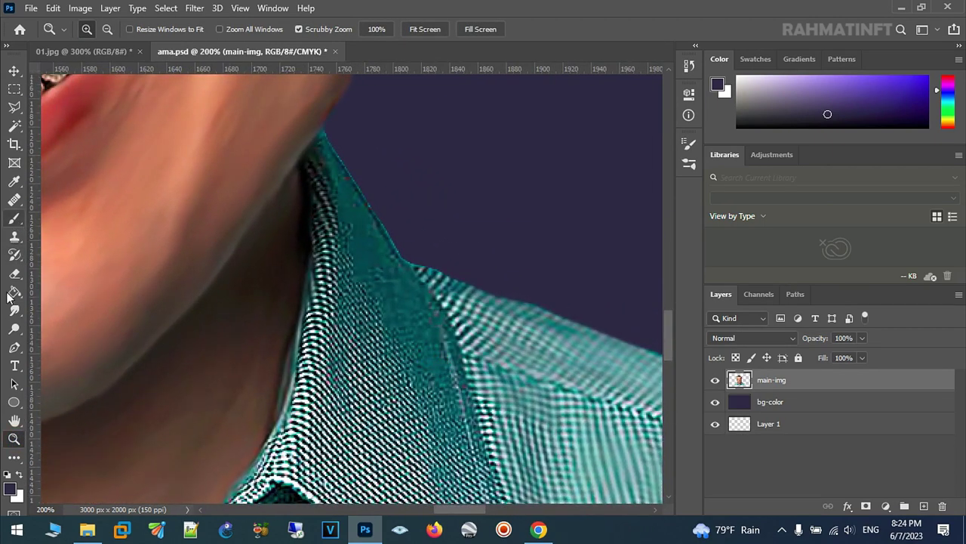
# - Set the smudge brush to 26 px and smudge the collar edge along the neck
pyautogui.click(13, 310)
pyautogui.click(90, 34)
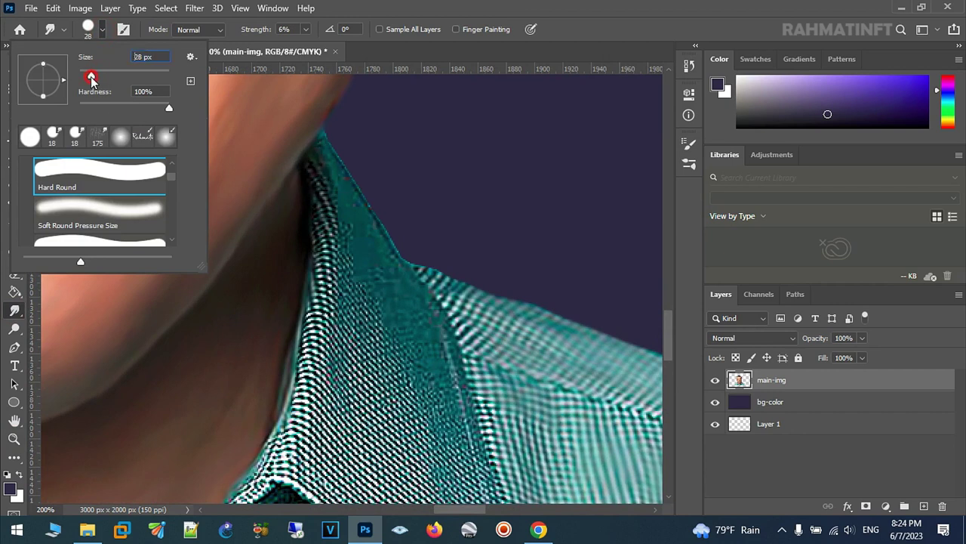
pyautogui.press('Return')
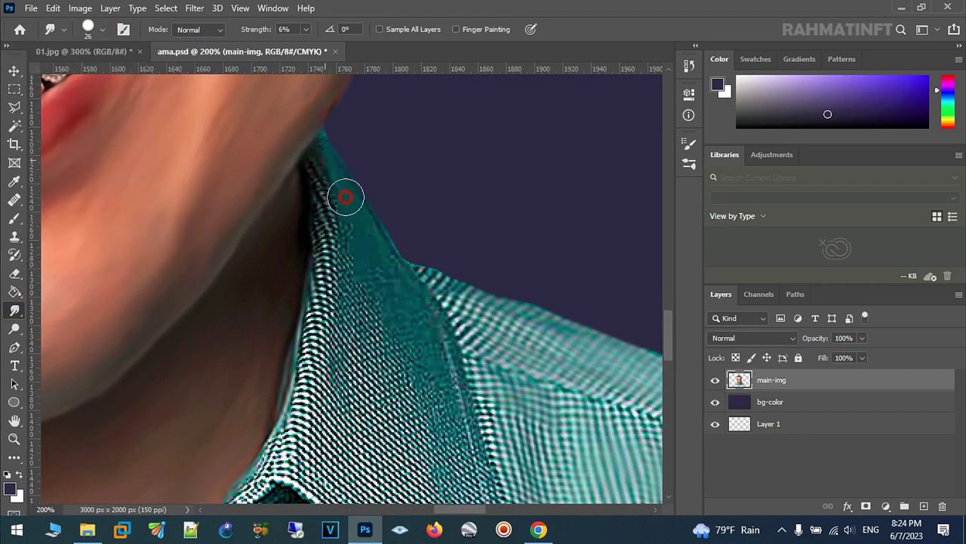
pyautogui.moveTo(345, 240)
pyautogui.mouseDown()
pyautogui.moveTo(327, 297)
pyautogui.moveTo(262, 382)
pyautogui.moveTo(345, 199)
pyautogui.moveTo(422, 293)
pyautogui.moveTo(394, 187)
pyautogui.mouseUp()
# - Smear the right collar fold pattern into diagonal streaks
pyautogui.scroll(-3, 335, 307)
pyautogui.moveTo(368, 129); pyautogui.dragTo(406, 211)
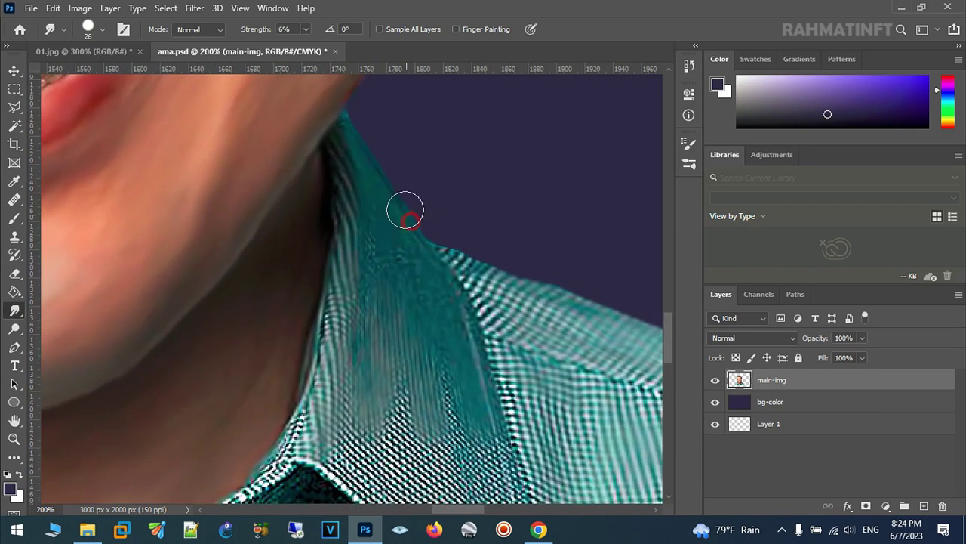
pyautogui.scroll(-2, 354, 123)
pyautogui.scroll(-3, 436, 252)
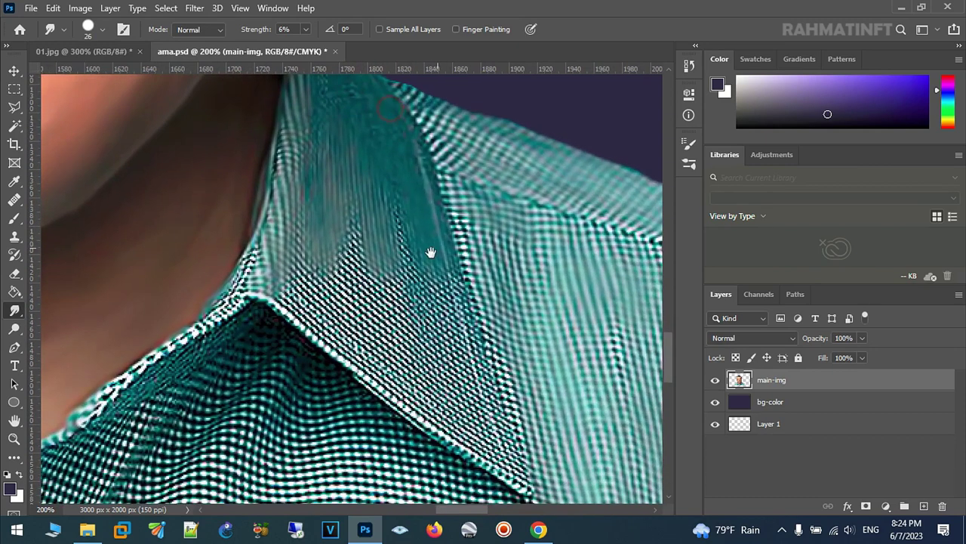
pyautogui.scroll(-3, 383, 182)
pyautogui.hscroll(2, 383, 181)
pyautogui.moveTo(448, 357); pyautogui.dragTo(431, 345)
pyautogui.moveTo(419, 302); pyautogui.dragTo(385, 201)
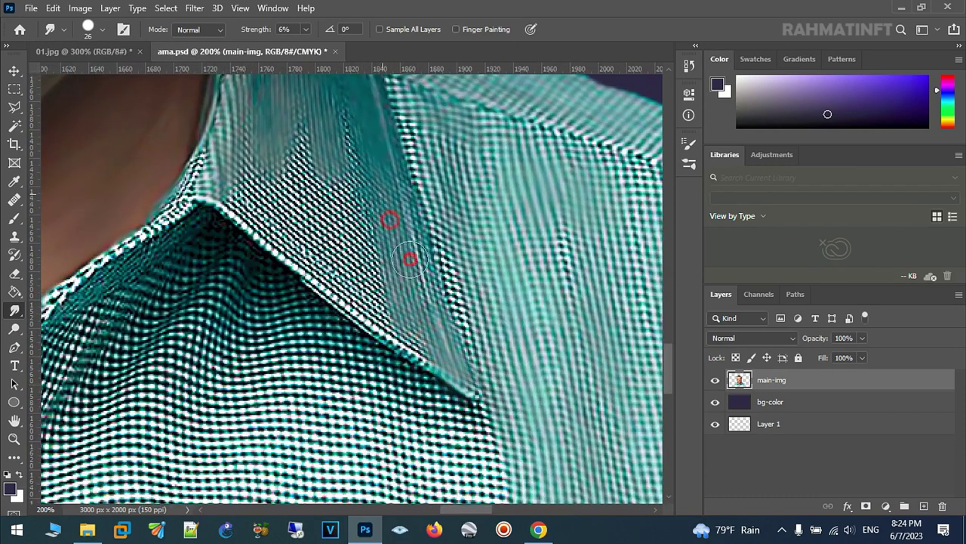
pyautogui.moveTo(434, 351); pyautogui.dragTo(340, 188)
pyautogui.moveTo(381, 291)
pyautogui.mouseDown()
pyautogui.moveTo(314, 179)
pyautogui.moveTo(250, 151)
pyautogui.moveTo(237, 216)
pyautogui.moveTo(423, 357)
pyautogui.mouseUp()
# - Smudge along the collar fold edge and down to the collar tip
pyautogui.moveTo(349, 169); pyautogui.dragTo(344, 115)
pyautogui.moveTo(366, 309); pyautogui.dragTo(366, 309)
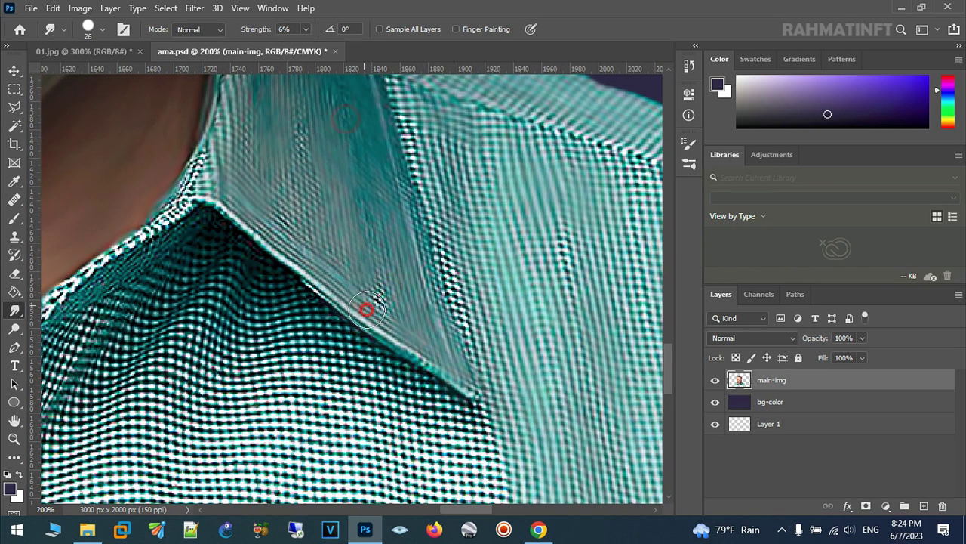
pyautogui.scroll(-2, 438, 231)
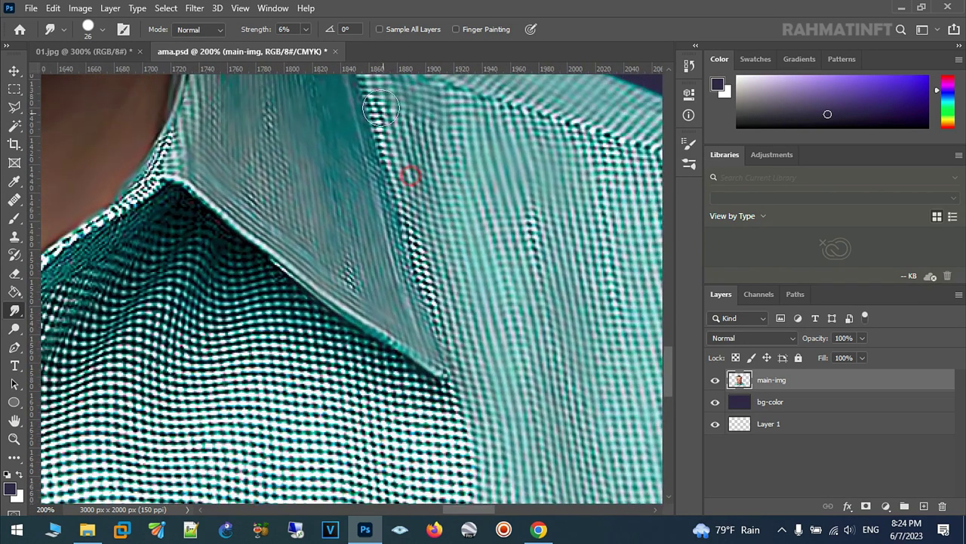
pyautogui.moveTo(425, 264); pyautogui.dragTo(443, 359)
# - Smooth the collar's lower-left edge and its top crease
pyautogui.moveTo(293, 212); pyautogui.dragTo(463, 212)
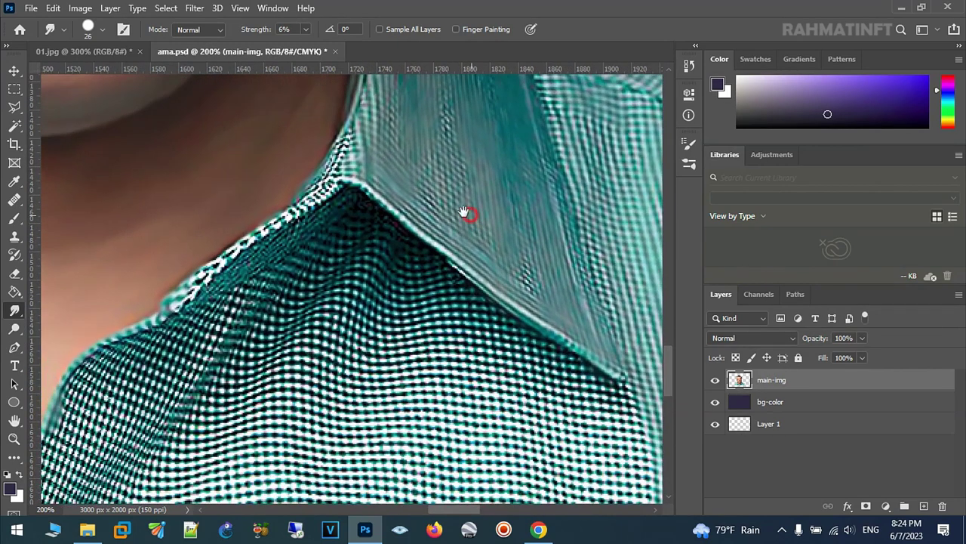
pyautogui.moveTo(329, 165)
pyautogui.mouseDown()
pyautogui.moveTo(272, 210)
pyautogui.moveTo(216, 334)
pyautogui.moveTo(131, 402)
pyautogui.moveTo(99, 388)
pyautogui.moveTo(65, 437)
pyautogui.mouseUp()
pyautogui.moveTo(204, 370)
pyautogui.mouseDown()
pyautogui.moveTo(312, 343)
pyautogui.moveTo(227, 400)
pyautogui.moveTo(136, 490)
pyautogui.mouseUp()
pyautogui.moveTo(250, 400)
pyautogui.mouseDown()
pyautogui.moveTo(183, 347)
pyautogui.moveTo(190, 329)
pyautogui.mouseUp()
pyautogui.moveTo(355, 222); pyautogui.dragTo(129, 442)
pyautogui.moveTo(402, 153)
pyautogui.mouseDown()
pyautogui.moveTo(450, 151)
pyautogui.moveTo(383, 90)
pyautogui.moveTo(308, 134)
pyautogui.moveTo(326, 154)
pyautogui.mouseUp()
pyautogui.moveTo(423, 134)
pyautogui.mouseDown()
pyautogui.moveTo(262, 405)
pyautogui.moveTo(406, 210)
pyautogui.mouseUp()
# - Smear the lower shirt pattern upward toward the collar
pyautogui.moveTo(231, 475); pyautogui.dragTo(340, 362)
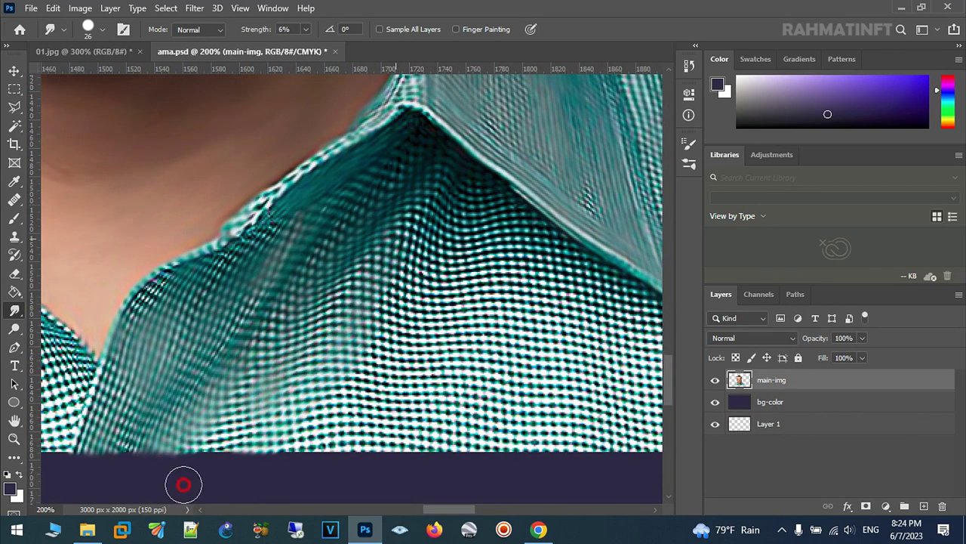
pyautogui.moveTo(184, 484); pyautogui.dragTo(252, 406)
pyautogui.moveTo(278, 494); pyautogui.dragTo(456, 239)
pyautogui.moveTo(262, 470); pyautogui.dragTo(355, 359)
pyautogui.moveTo(371, 451); pyautogui.dragTo(476, 227)
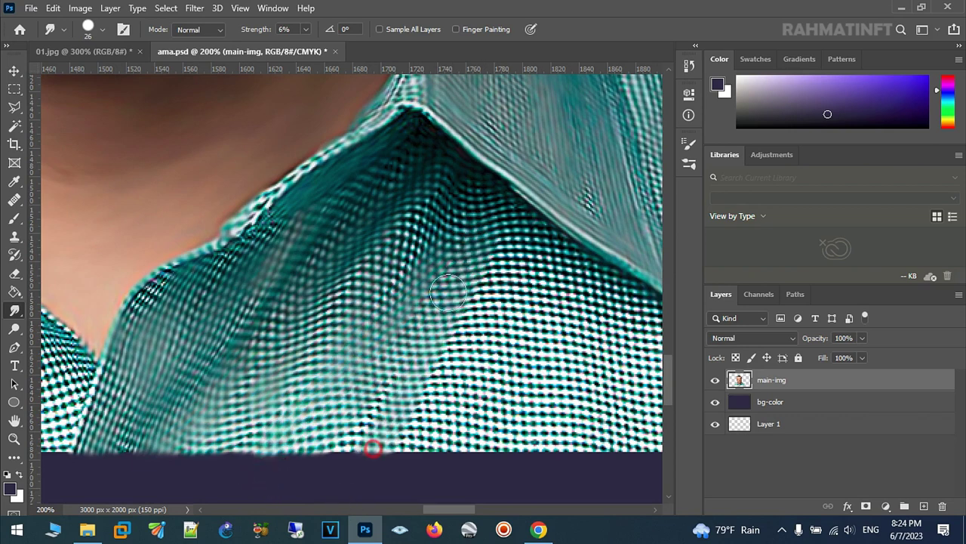
pyautogui.moveTo(339, 453); pyautogui.dragTo(462, 253)
# - Further smear the checked pattern below the collar into soft streaks
pyautogui.moveTo(400, 453); pyautogui.dragTo(483, 249)
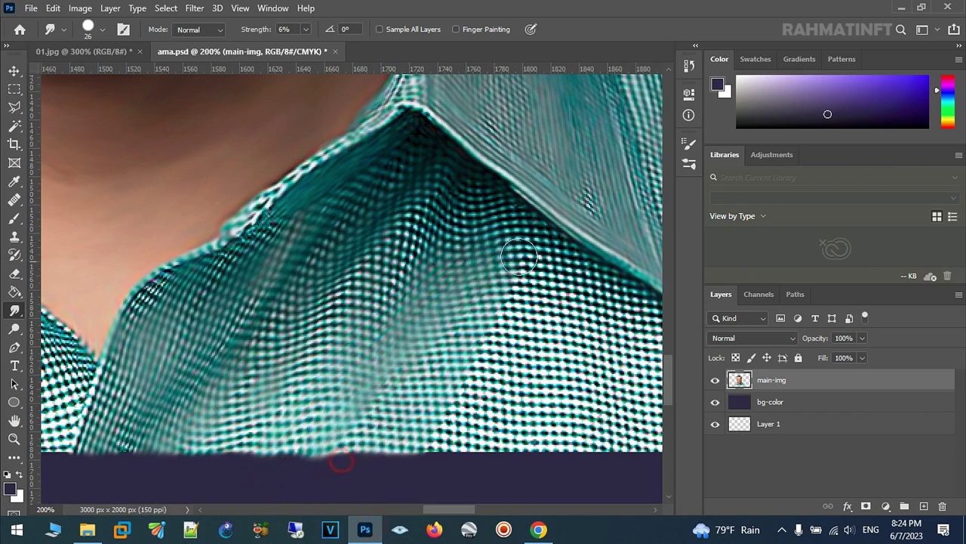
pyautogui.moveTo(340, 458); pyautogui.dragTo(529, 257)
pyautogui.moveTo(400, 508); pyautogui.dragTo(505, 242)
pyautogui.moveTo(408, 457); pyautogui.dragTo(483, 347)
pyautogui.moveTo(453, 457); pyautogui.dragTo(580, 249)
pyautogui.moveTo(533, 397); pyautogui.dragTo(604, 238)
# - Smear the dark pattern below the collar downward, then undo that stroke
pyautogui.moveTo(512, 347)
pyautogui.mouseDown()
pyautogui.moveTo(354, 325)
pyautogui.moveTo(337, 302)
pyautogui.mouseUp()
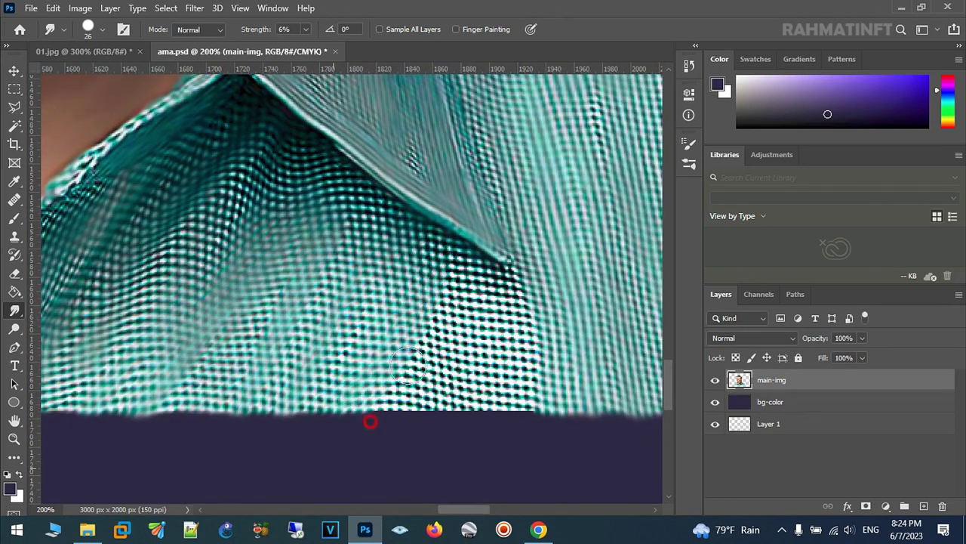
pyautogui.moveTo(456, 262)
pyautogui.mouseDown()
pyautogui.moveTo(430, 404)
pyautogui.moveTo(459, 384)
pyautogui.moveTo(482, 405)
pyautogui.moveTo(523, 388)
pyautogui.mouseUp()
pyautogui.hotkey('ctrl', 'z')
pyautogui.click(15, 438)
# - Zoom to 200% on the collar and smear its edge and the gold button
pyautogui.moveTo(282, 302)
pyautogui.mouseDown()
pyautogui.moveTo(252, 287)
pyautogui.moveTo(469, 325)
pyautogui.moveTo(464, 335)
pyautogui.mouseUp()
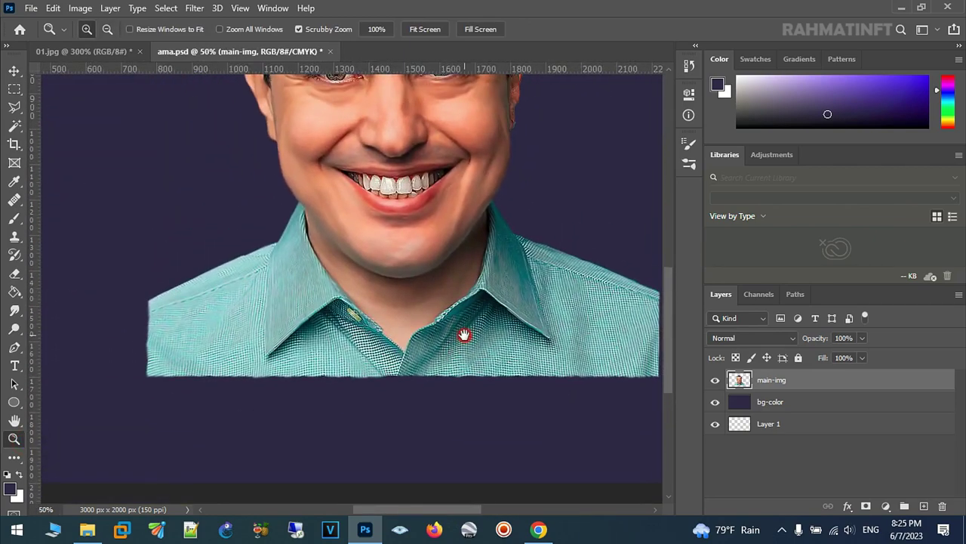
pyautogui.click(383, 338)
pyautogui.click(362, 339)
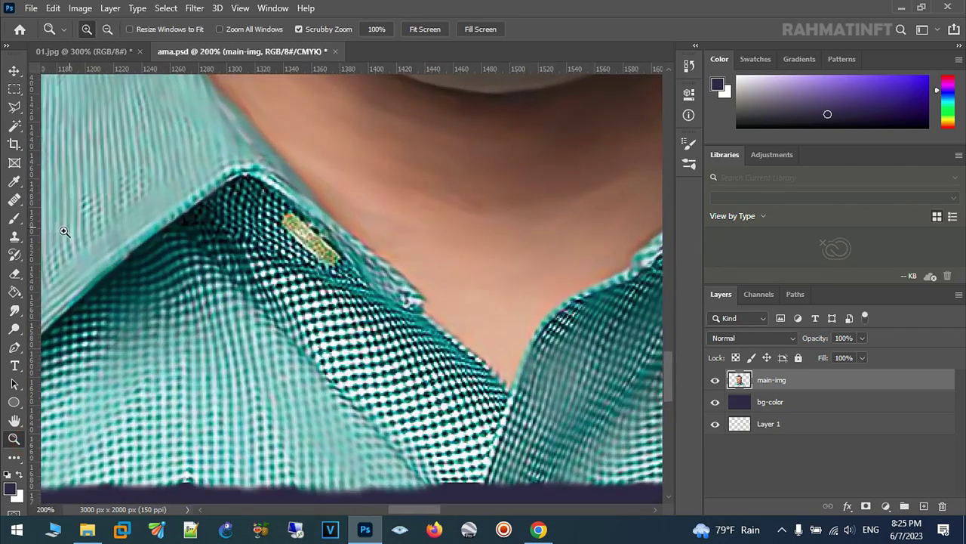
pyautogui.click(15, 312)
pyautogui.moveTo(228, 213)
pyautogui.mouseDown()
pyautogui.moveTo(302, 233)
pyautogui.moveTo(378, 280)
pyautogui.moveTo(334, 328)
pyautogui.moveTo(227, 253)
pyautogui.moveTo(344, 393)
pyautogui.moveTo(366, 347)
pyautogui.moveTo(397, 461)
pyautogui.moveTo(449, 431)
pyautogui.moveTo(449, 395)
pyautogui.moveTo(472, 384)
pyautogui.moveTo(481, 502)
pyautogui.moveTo(426, 326)
pyautogui.moveTo(346, 244)
pyautogui.mouseUp()
# - Zoom out to 33.3% and center the whole portrait in the window
pyautogui.keyDown('alt'); pyautogui.click(214, 385); pyautogui.keyUp('alt')
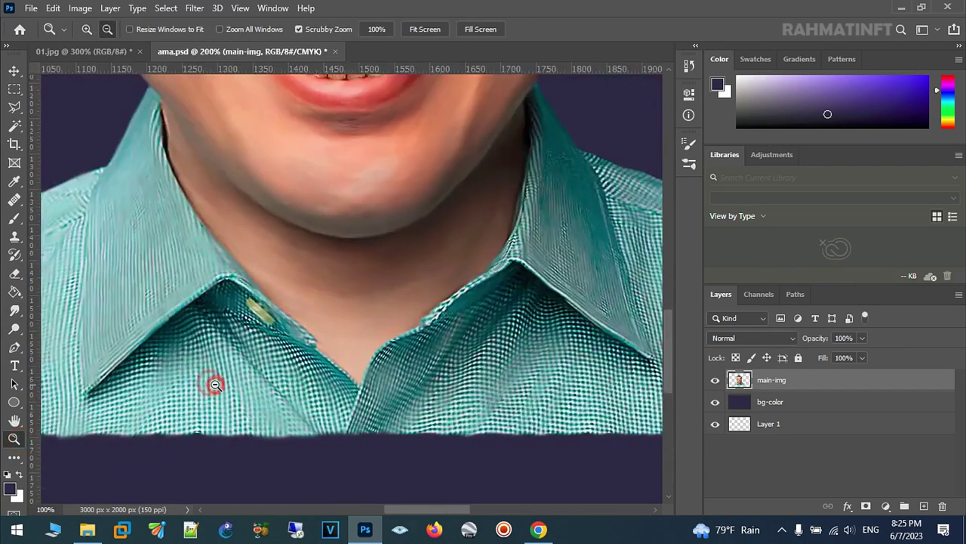
pyautogui.moveTo(394, 333); pyautogui.dragTo(437, 323)
pyautogui.click(22, 312)
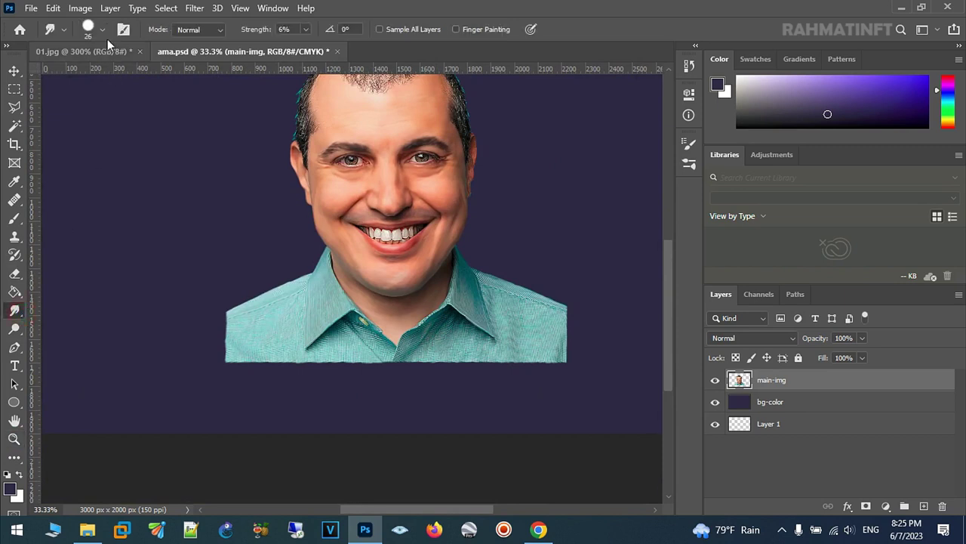
# - Give the smudge brush the 60 px bristle tip, angled -26°, at 139 px
pyautogui.click(124, 29)
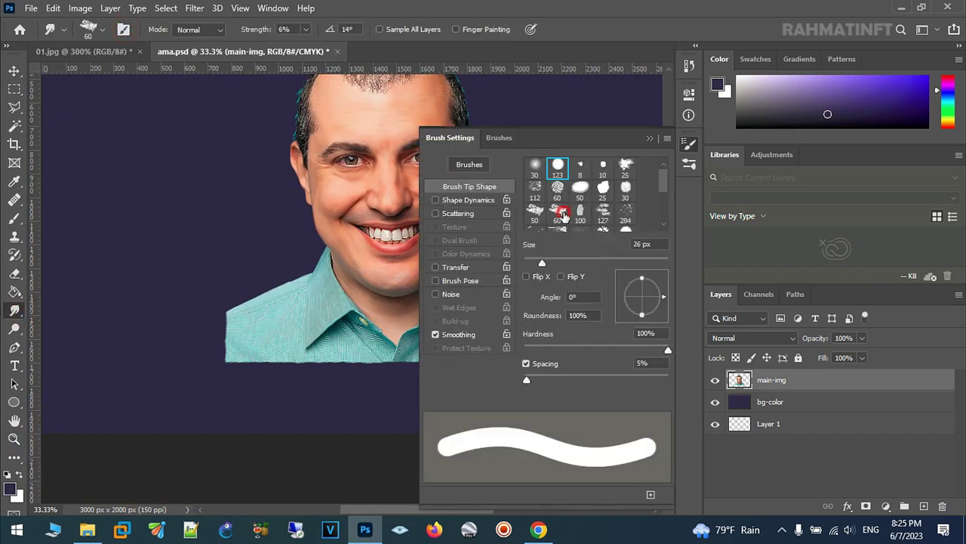
pyautogui.click(561, 215)
pyautogui.moveTo(664, 294); pyautogui.dragTo(660, 309)
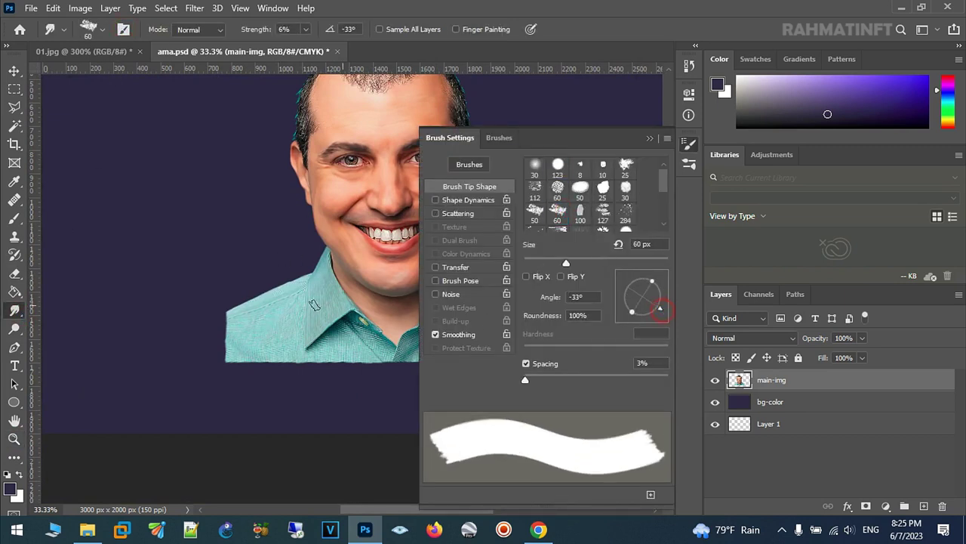
pyautogui.moveTo(662, 308); pyautogui.dragTo(662, 304)
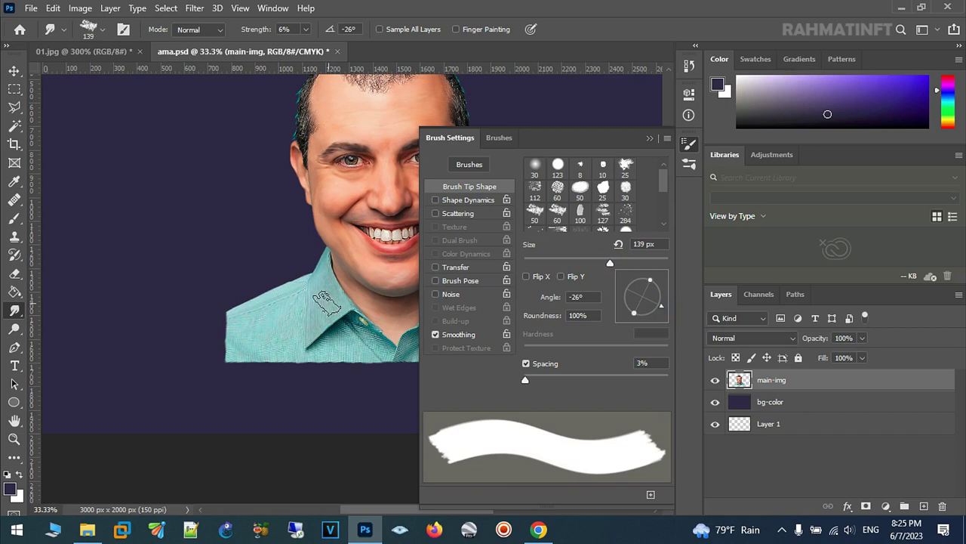
pyautogui.click(649, 140)
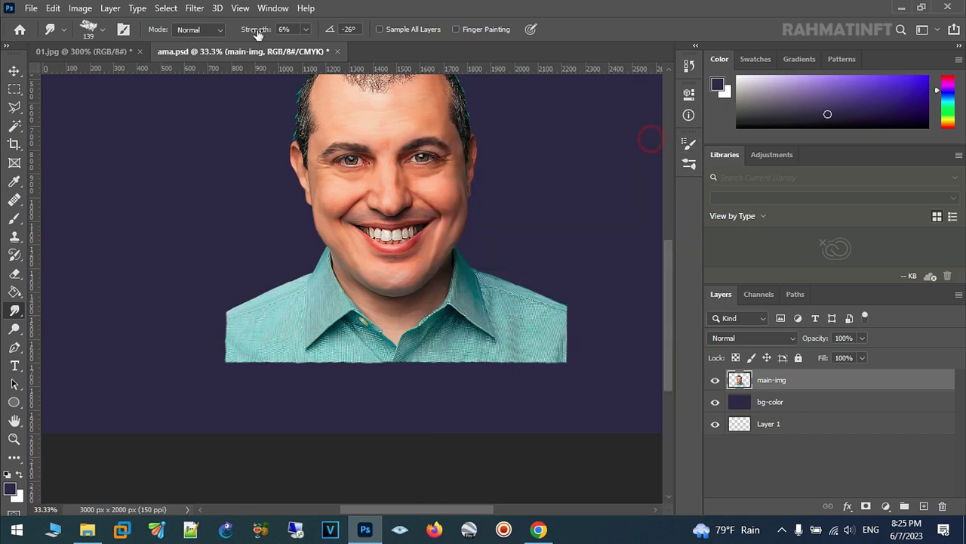
# - Raise smudge strength to 52% and drag the shirt's left edge and hem outward
pyautogui.click(303, 33)
pyautogui.moveTo(305, 46); pyautogui.dragTo(320, 48)
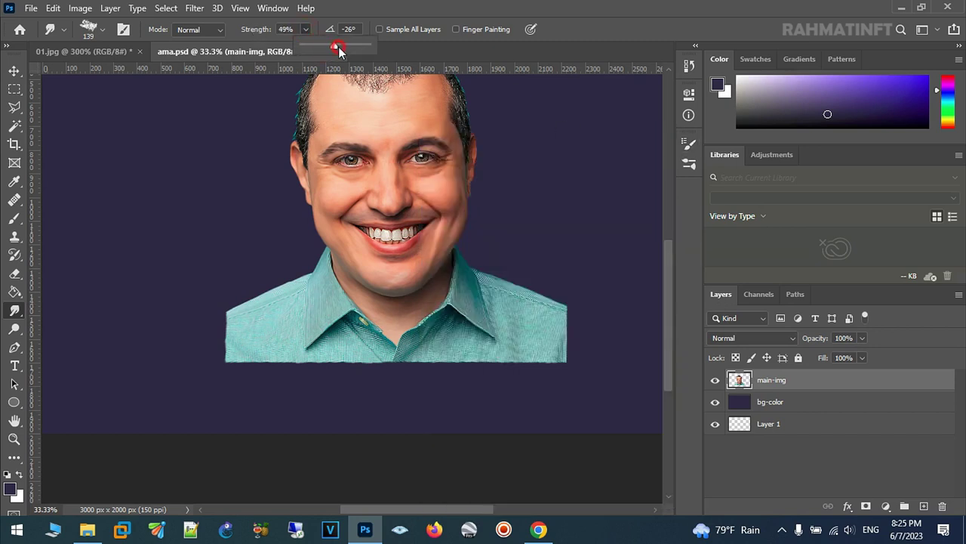
pyautogui.moveTo(241, 313); pyautogui.dragTo(175, 349)
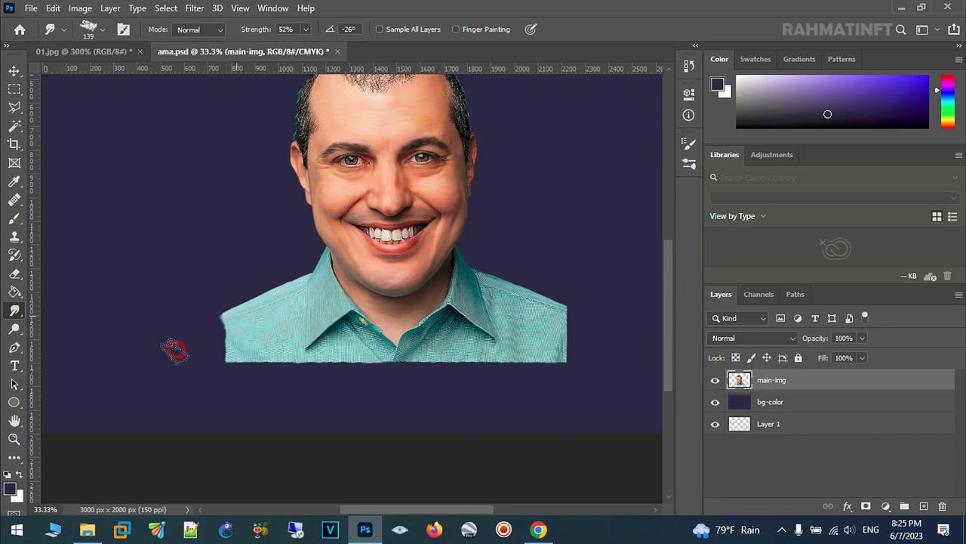
pyautogui.moveTo(227, 324)
pyautogui.mouseDown()
pyautogui.moveTo(189, 345)
pyautogui.moveTo(183, 386)
pyautogui.moveTo(293, 352)
pyautogui.moveTo(334, 378)
pyautogui.moveTo(376, 426)
pyautogui.mouseUp()
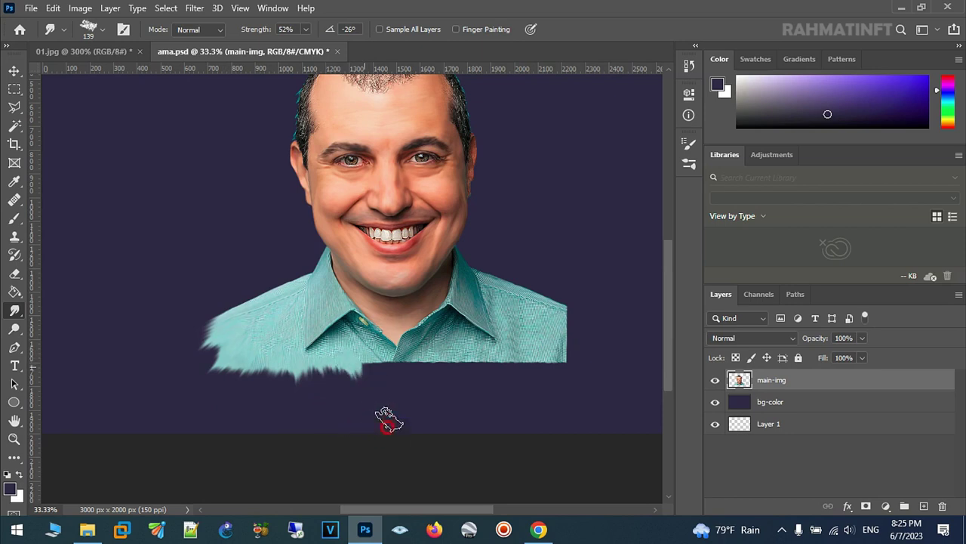
pyautogui.moveTo(410, 367)
pyautogui.mouseDown()
pyautogui.moveTo(417, 362)
pyautogui.moveTo(371, 362)
pyautogui.moveTo(385, 398)
pyautogui.moveTo(453, 363)
pyautogui.moveTo(442, 361)
pyautogui.mouseUp()
# - Pull the right shoulder, hem and left edge into ragged streaks over the purple background
pyautogui.moveTo(557, 316)
pyautogui.mouseDown()
pyautogui.moveTo(607, 328)
pyautogui.moveTo(572, 381)
pyautogui.mouseUp()
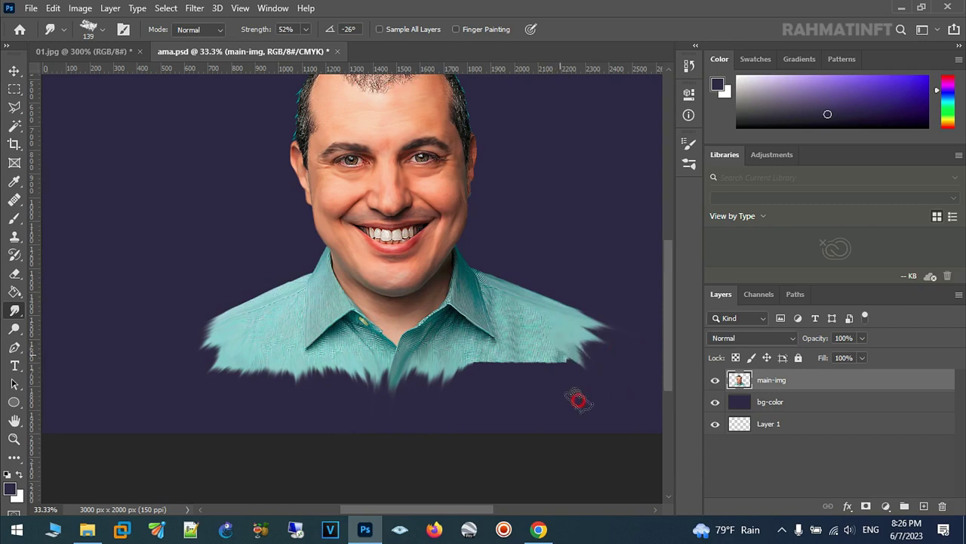
pyautogui.moveTo(550, 344)
pyautogui.mouseDown()
pyautogui.moveTo(548, 377)
pyautogui.moveTo(524, 345)
pyautogui.moveTo(500, 345)
pyautogui.moveTo(469, 374)
pyautogui.moveTo(430, 366)
pyautogui.moveTo(419, 382)
pyautogui.mouseUp()
pyautogui.moveTo(399, 444)
pyautogui.mouseDown()
pyautogui.moveTo(377, 425)
pyautogui.moveTo(380, 438)
pyautogui.moveTo(373, 433)
pyautogui.mouseUp()
pyautogui.moveTo(353, 358)
pyautogui.mouseDown()
pyautogui.moveTo(361, 367)
pyautogui.moveTo(306, 398)
pyautogui.moveTo(281, 386)
pyautogui.moveTo(364, 384)
pyautogui.moveTo(385, 396)
pyautogui.moveTo(389, 423)
pyautogui.moveTo(457, 367)
pyautogui.moveTo(462, 420)
pyautogui.moveTo(485, 395)
pyautogui.moveTo(471, 423)
pyautogui.moveTo(517, 417)
pyautogui.mouseUp()
pyautogui.moveTo(330, 375)
pyautogui.mouseDown()
pyautogui.moveTo(339, 387)
pyautogui.moveTo(302, 374)
pyautogui.moveTo(268, 342)
pyautogui.moveTo(259, 432)
pyautogui.moveTo(227, 410)
pyautogui.moveTo(222, 356)
pyautogui.mouseUp()
pyautogui.moveTo(249, 310)
pyautogui.mouseDown()
pyautogui.moveTo(234, 324)
pyautogui.moveTo(226, 295)
pyautogui.mouseUp()
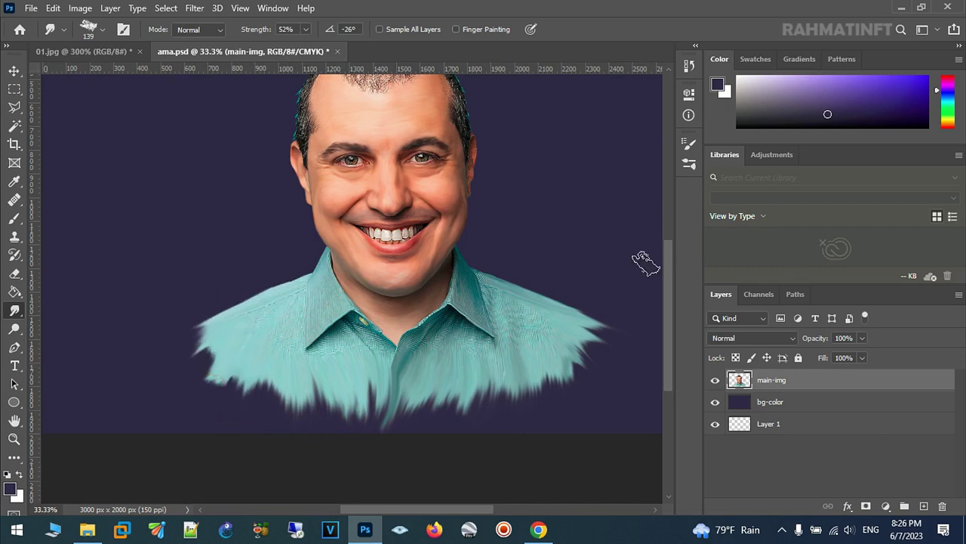
pyautogui.moveTo(636, 360)
pyautogui.mouseDown()
pyautogui.moveTo(566, 321)
pyautogui.moveTo(627, 367)
pyautogui.mouseUp()
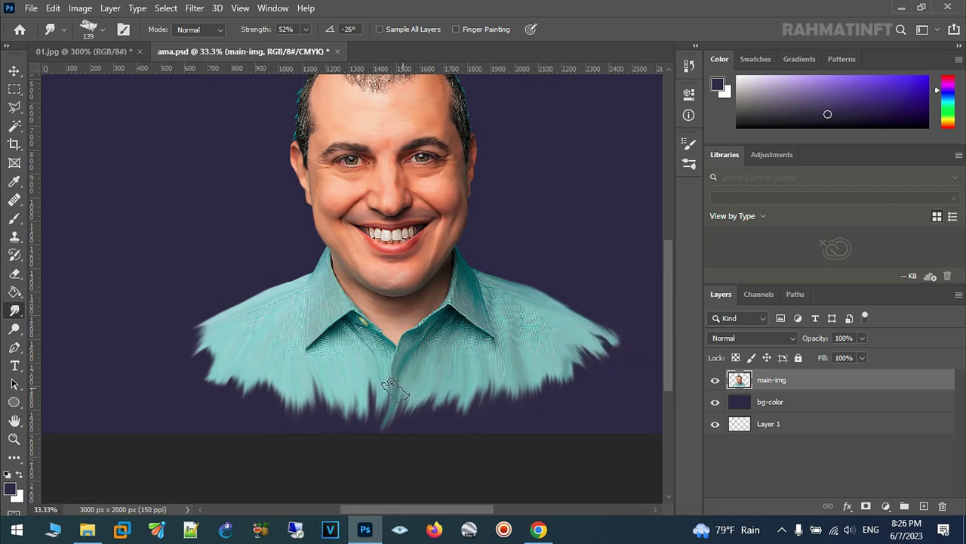
pyautogui.moveTo(373, 380); pyautogui.dragTo(370, 435)
# - Zoom to 200% on the eye and temple hair
pyautogui.moveTo(311, 300); pyautogui.dragTo(360, 410)
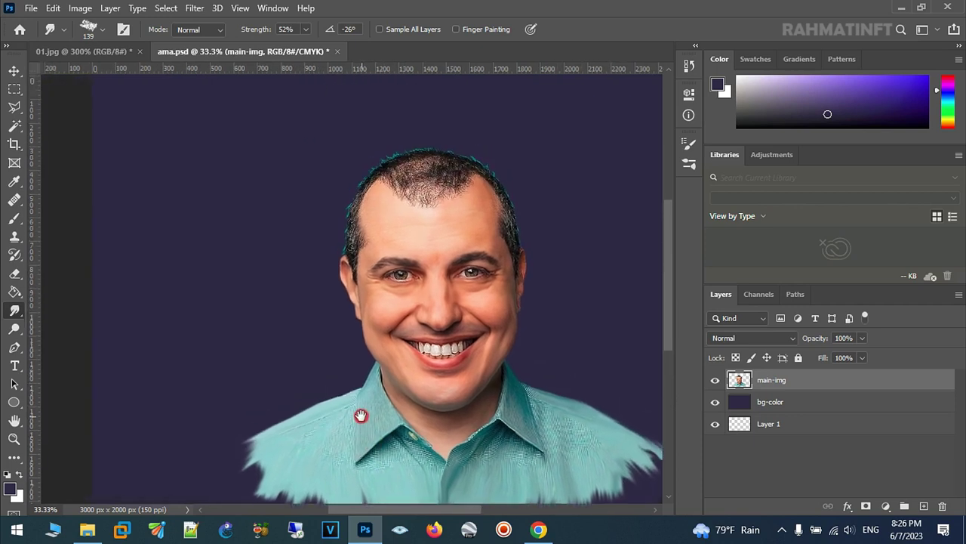
pyautogui.click(14, 439)
pyautogui.click(361, 246)
pyautogui.click(355, 317)
pyautogui.click(384, 326)
pyautogui.moveTo(364, 282); pyautogui.dragTo(281, 253)
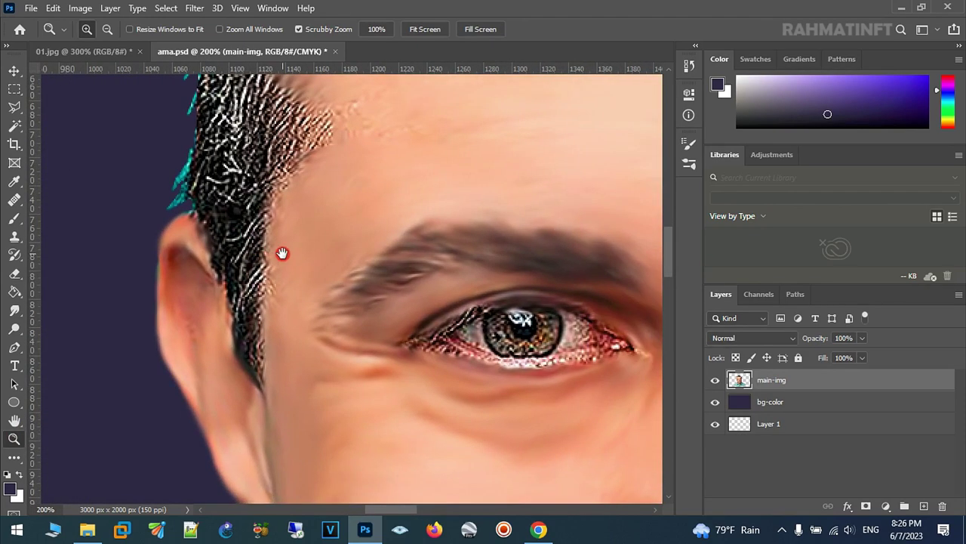
pyautogui.click(12, 312)
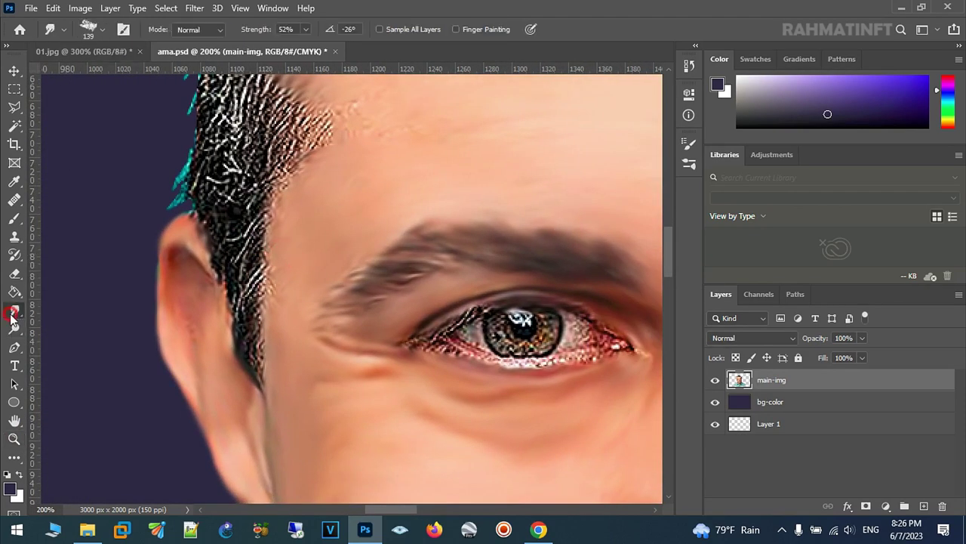
# - Set the Smudge brush size to 12 px and its strength to 39%
pyautogui.click(102, 29)
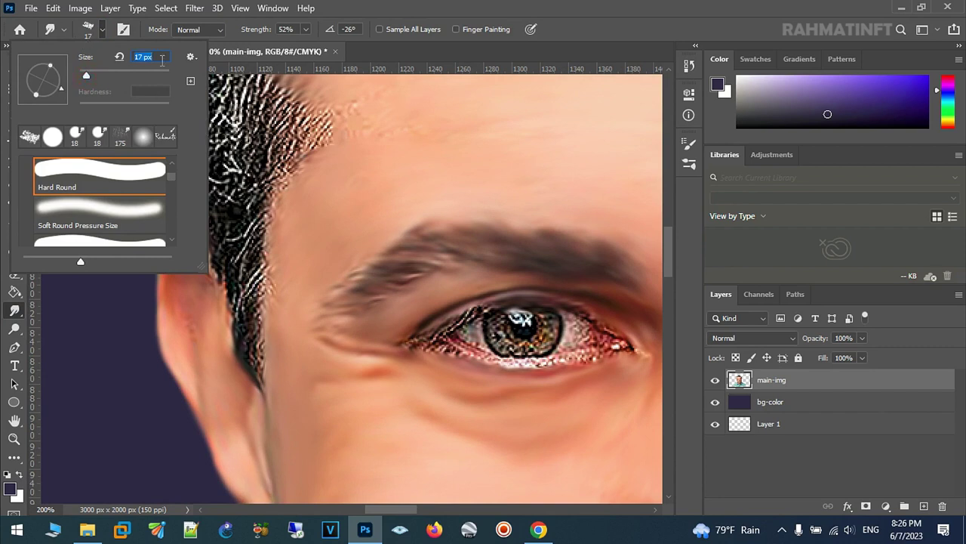
pyautogui.write('12')
pyautogui.click(308, 29)
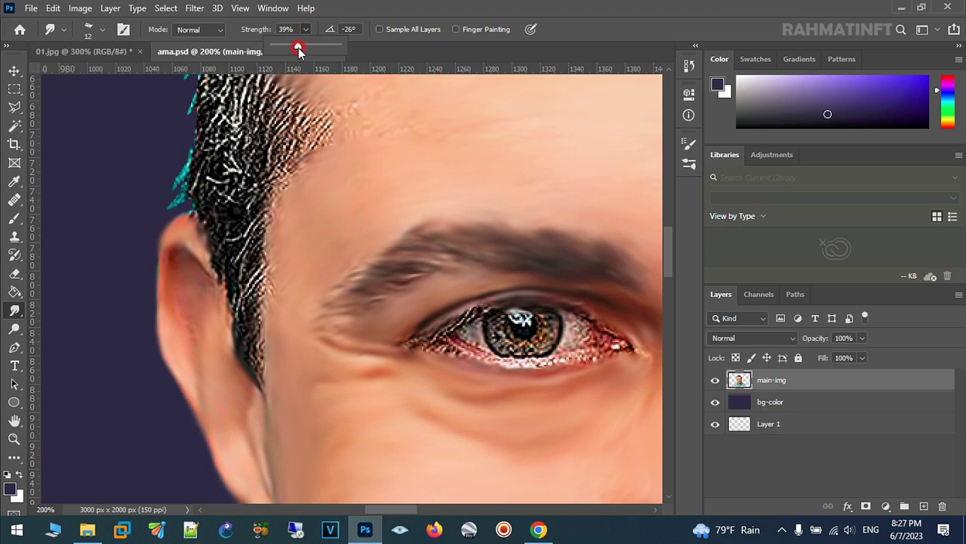
pyautogui.click(256, 353)
# - Smudge the hair edge between ear and temple into strands
pyautogui.moveTo(238, 342)
pyautogui.mouseDown()
pyautogui.moveTo(297, 157)
pyautogui.moveTo(327, 108)
pyautogui.moveTo(339, 112)
pyautogui.moveTo(328, 97)
pyautogui.moveTo(287, 151)
pyautogui.mouseUp()
pyautogui.moveTo(233, 223); pyautogui.dragTo(232, 255)
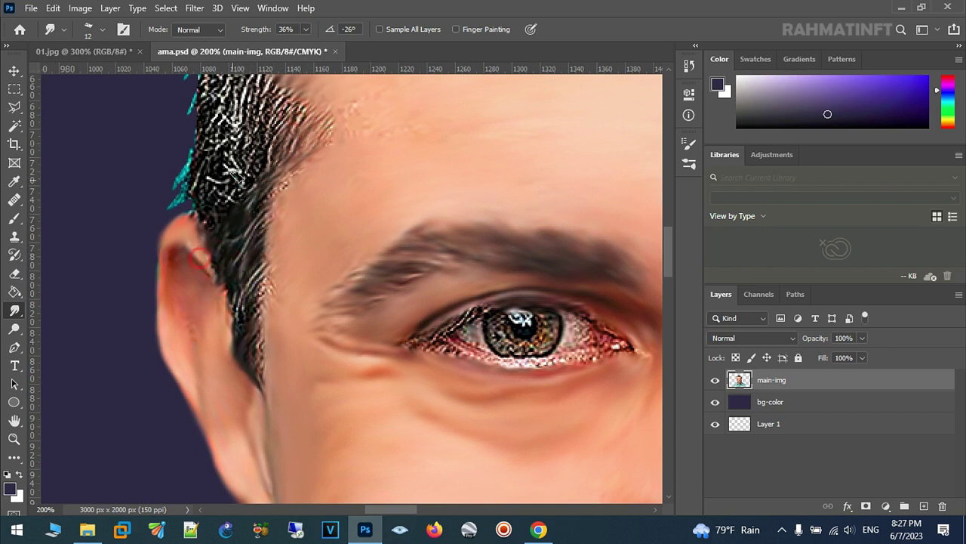
pyautogui.moveTo(273, 269)
pyautogui.mouseDown()
pyautogui.moveTo(274, 340)
pyautogui.moveTo(226, 333)
pyautogui.mouseUp()
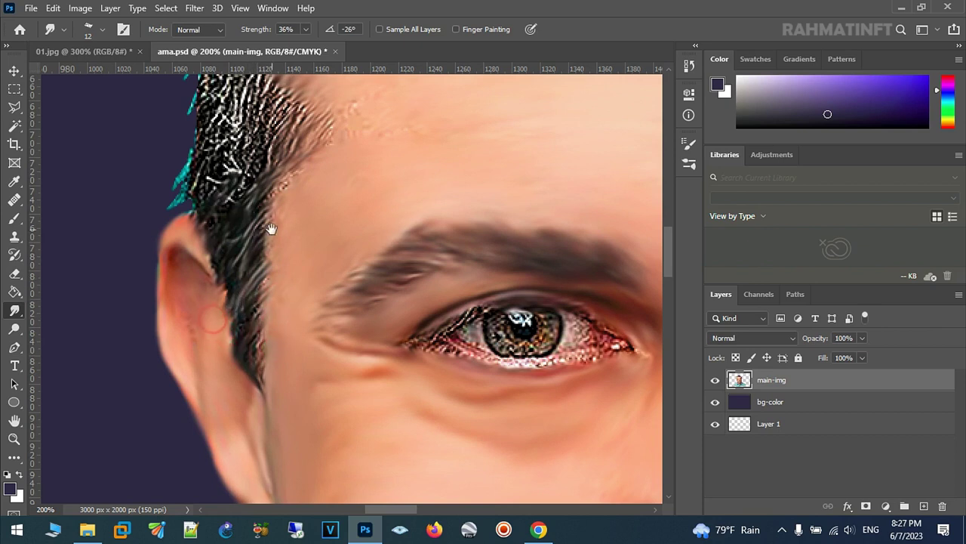
pyautogui.moveTo(222, 189); pyautogui.dragTo(219, 249)
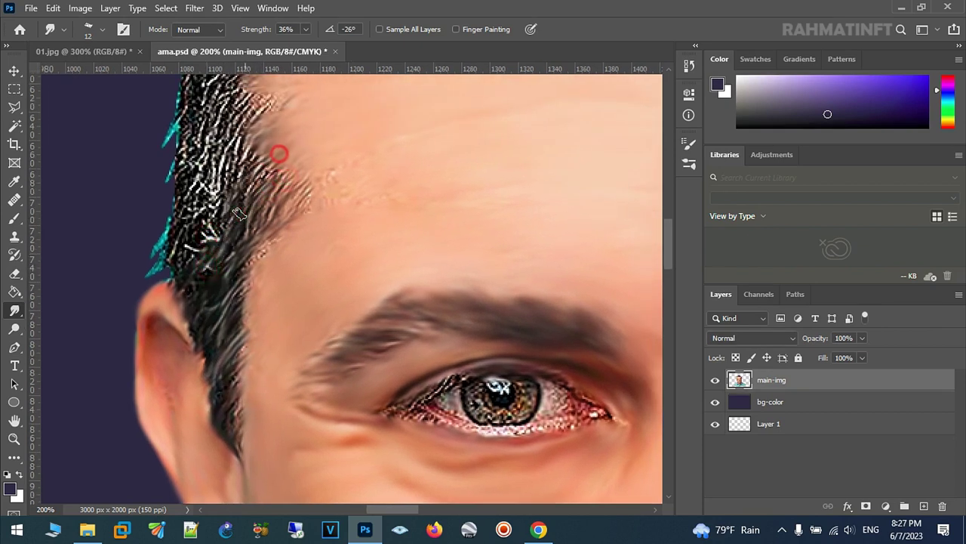
# - Raise strength to 49% and smudge the upper and left hairline strands
pyautogui.click(306, 30)
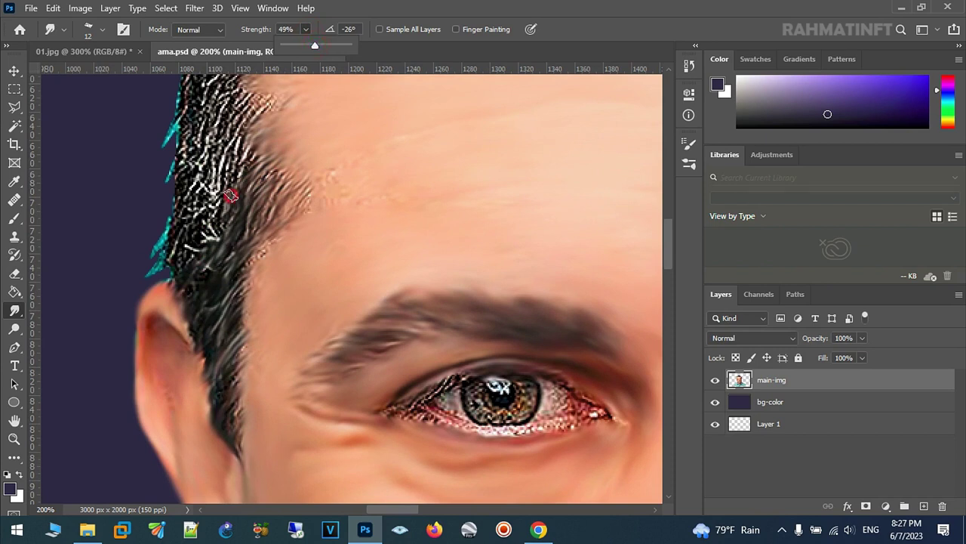
pyautogui.moveTo(230, 194)
pyautogui.mouseDown()
pyautogui.moveTo(265, 113)
pyautogui.moveTo(227, 170)
pyautogui.moveTo(258, 91)
pyautogui.mouseUp()
pyautogui.moveTo(226, 171)
pyautogui.mouseDown()
pyautogui.moveTo(198, 253)
pyautogui.moveTo(151, 276)
pyautogui.moveTo(146, 262)
pyautogui.mouseUp()
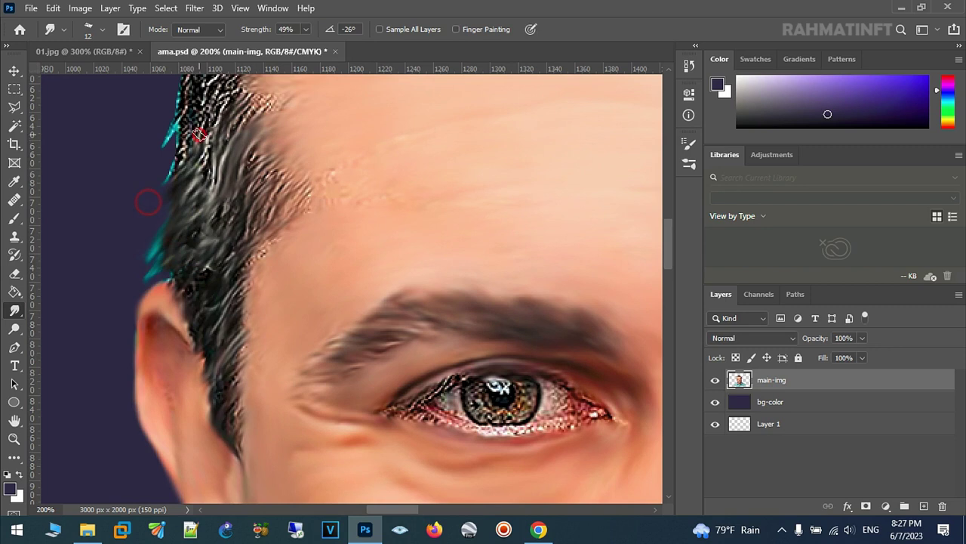
pyautogui.moveTo(215, 176)
pyautogui.mouseDown()
pyautogui.moveTo(208, 233)
pyautogui.moveTo(221, 200)
pyautogui.moveTo(268, 151)
pyautogui.moveTo(226, 176)
pyautogui.mouseUp()
pyautogui.moveTo(189, 151); pyautogui.dragTo(151, 201)
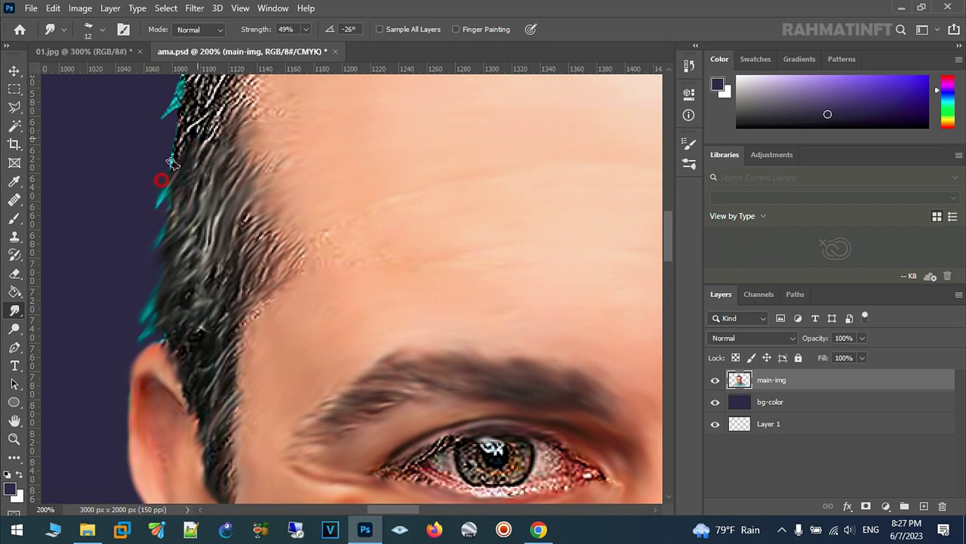
# - Smudge the upper hairline strands and pull the teal hair tips outward into streaks
pyautogui.moveTo(216, 147); pyautogui.dragTo(190, 230)
pyautogui.moveTo(213, 197)
pyautogui.mouseDown()
pyautogui.moveTo(242, 162)
pyautogui.moveTo(250, 121)
pyautogui.mouseUp()
pyautogui.moveTo(173, 226)
pyautogui.mouseDown()
pyautogui.moveTo(209, 160)
pyautogui.moveTo(177, 204)
pyautogui.mouseUp()
pyautogui.moveTo(200, 140); pyautogui.dragTo(151, 194)
pyautogui.moveTo(196, 163); pyautogui.dragTo(158, 204)
pyautogui.moveTo(191, 139)
pyautogui.mouseDown()
pyautogui.moveTo(164, 208)
pyautogui.moveTo(133, 244)
pyautogui.mouseUp()
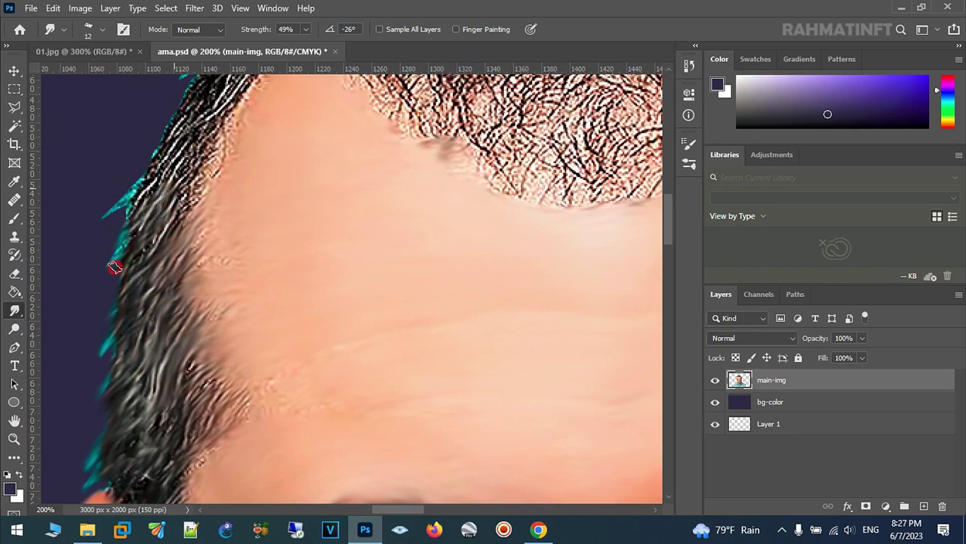
pyautogui.moveTo(147, 183); pyautogui.dragTo(110, 216)
pyautogui.moveTo(161, 155); pyautogui.dragTo(101, 204)
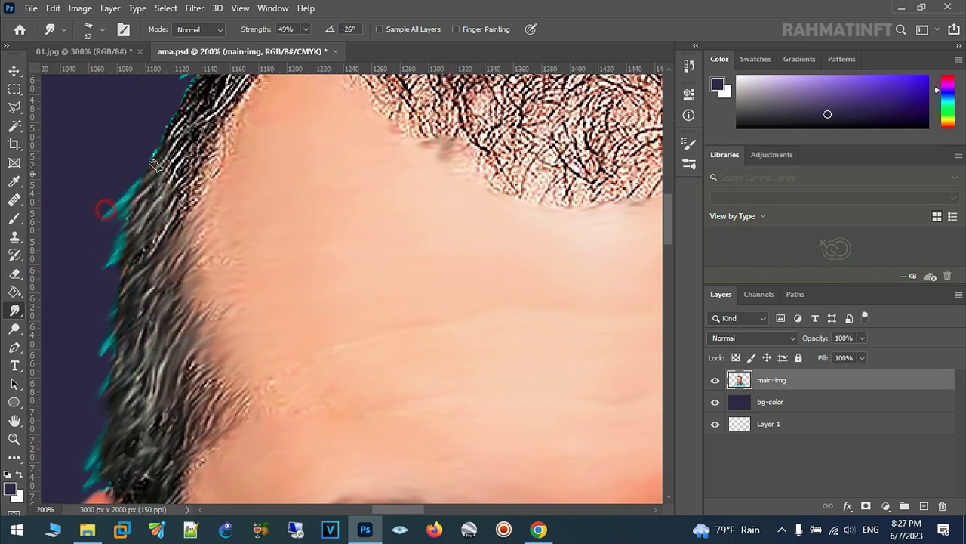
pyautogui.moveTo(214, 158)
pyautogui.mouseDown()
pyautogui.moveTo(181, 212)
pyautogui.moveTo(129, 259)
pyautogui.mouseUp()
# - Smooth the left and upper-left hairline into darker down-left streaks
pyautogui.moveTo(173, 225)
pyautogui.mouseDown()
pyautogui.moveTo(121, 293)
pyautogui.moveTo(91, 298)
pyautogui.mouseUp()
pyautogui.moveTo(144, 268); pyautogui.dragTo(112, 311)
pyautogui.moveTo(121, 238); pyautogui.dragTo(95, 314)
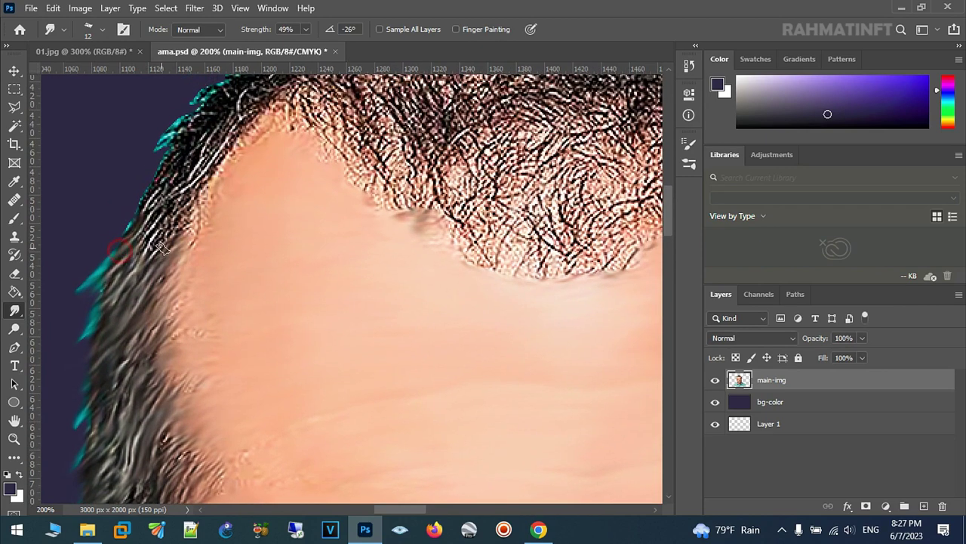
pyautogui.moveTo(234, 155); pyautogui.dragTo(127, 243)
pyautogui.moveTo(174, 200); pyautogui.dragTo(117, 275)
pyautogui.moveTo(170, 219); pyautogui.dragTo(123, 262)
pyautogui.moveTo(176, 163); pyautogui.dragTo(98, 249)
pyautogui.moveTo(211, 159)
pyautogui.mouseDown()
pyautogui.moveTo(125, 194)
pyautogui.moveTo(146, 184)
pyautogui.moveTo(129, 184)
pyautogui.moveTo(133, 161)
pyautogui.mouseUp()
pyautogui.moveTo(200, 136)
pyautogui.mouseDown()
pyautogui.moveTo(134, 156)
pyautogui.moveTo(118, 171)
pyautogui.moveTo(170, 203)
pyautogui.mouseUp()
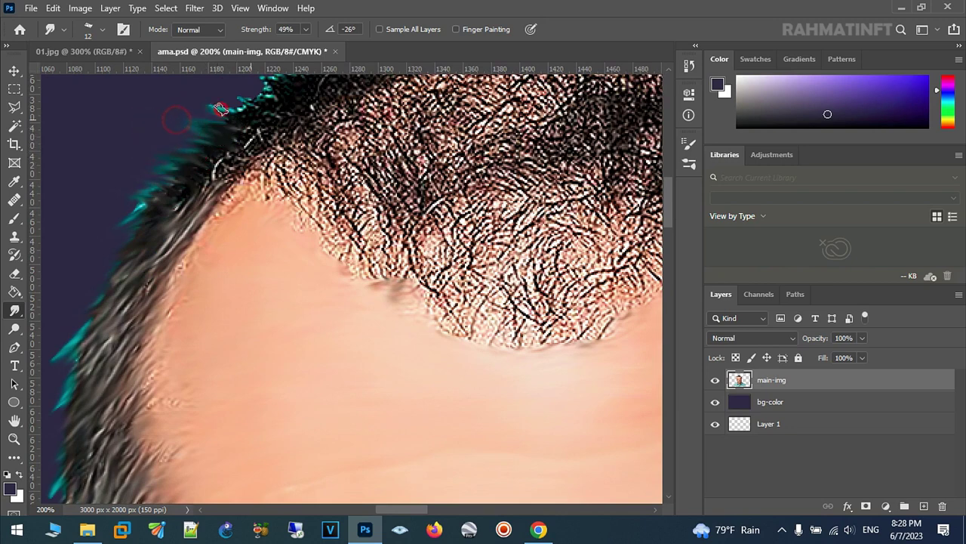
# - Pull hair spikes upward from the left crown hairline into the background
pyautogui.scroll(3, 259, 173)
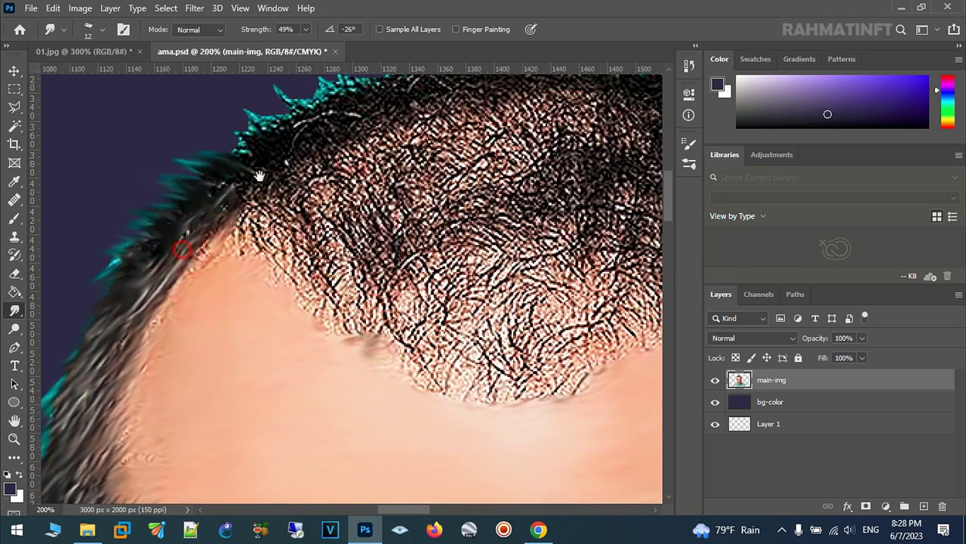
pyautogui.scroll(3, 219, 232)
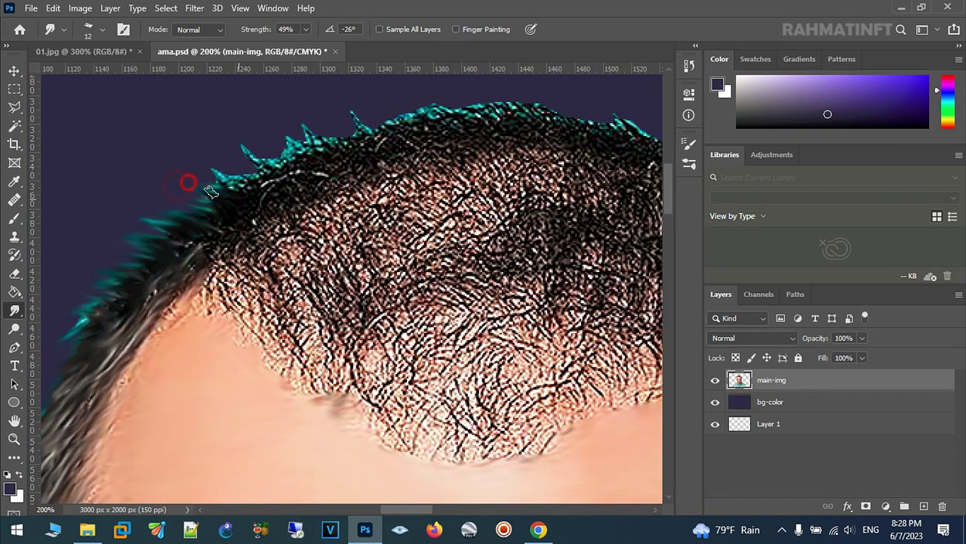
pyautogui.moveTo(238, 163)
pyautogui.mouseDown()
pyautogui.moveTo(233, 145)
pyautogui.moveTo(302, 162)
pyautogui.moveTo(337, 155)
pyautogui.moveTo(348, 178)
pyautogui.moveTo(325, 204)
pyautogui.moveTo(243, 234)
pyautogui.mouseUp()
pyautogui.scroll(3, 243, 234)
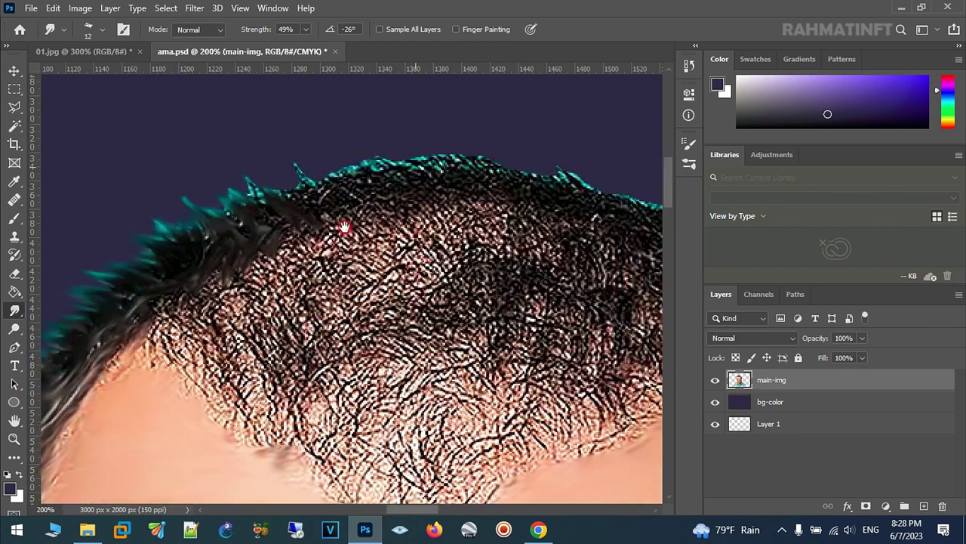
pyautogui.moveTo(310, 214)
pyautogui.mouseDown()
pyautogui.moveTo(275, 219)
pyautogui.moveTo(219, 172)
pyautogui.mouseUp()
pyautogui.moveTo(315, 214); pyautogui.dragTo(345, 151)
pyautogui.moveTo(361, 198)
pyautogui.mouseDown()
pyautogui.moveTo(370, 151)
pyautogui.moveTo(356, 144)
pyautogui.mouseUp()
# - Smudge teal hair spikes along the right side of the crown hairline outward
pyautogui.moveTo(394, 195)
pyautogui.mouseDown()
pyautogui.moveTo(391, 149)
pyautogui.moveTo(436, 149)
pyautogui.mouseUp()
pyautogui.moveTo(444, 191)
pyautogui.mouseDown()
pyautogui.moveTo(448, 163)
pyautogui.moveTo(487, 153)
pyautogui.mouseUp()
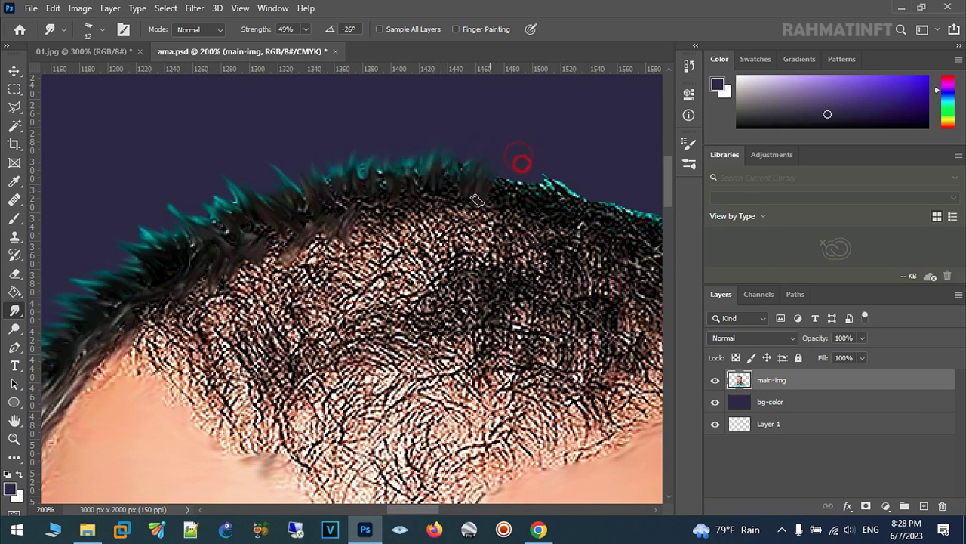
pyautogui.moveTo(550, 190); pyautogui.dragTo(581, 157)
pyautogui.moveTo(565, 188); pyautogui.dragTo(597, 169)
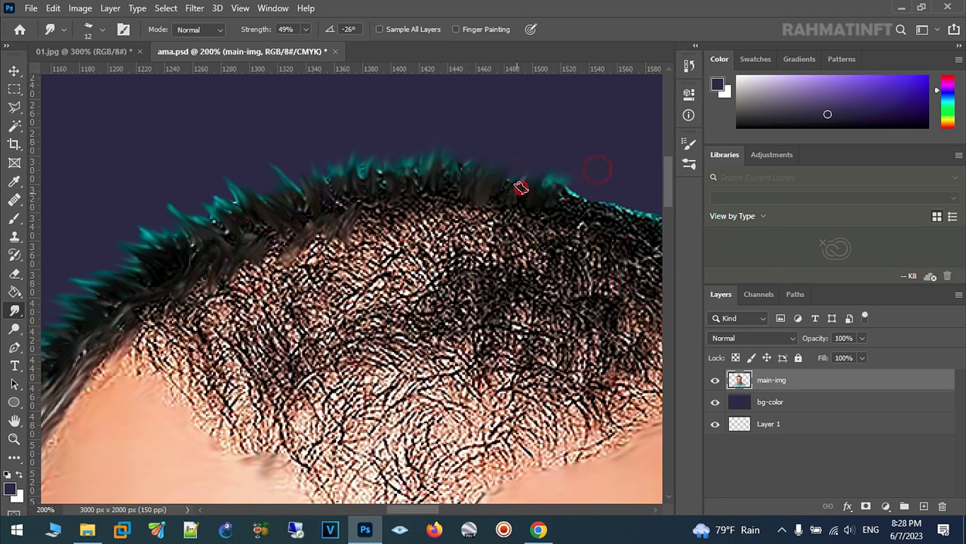
pyautogui.moveTo(541, 187); pyautogui.dragTo(397, 186)
pyautogui.moveTo(462, 204)
pyautogui.mouseDown()
pyautogui.moveTo(495, 178)
pyautogui.moveTo(480, 208)
pyautogui.moveTo(504, 210)
pyautogui.mouseUp()
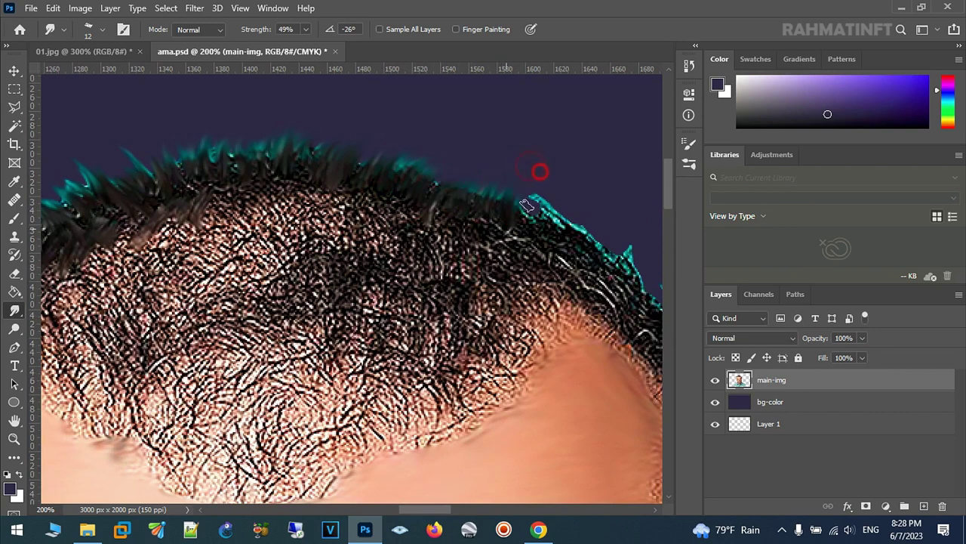
pyautogui.moveTo(550, 158)
pyautogui.mouseDown()
pyautogui.moveTo(561, 229)
pyautogui.moveTo(610, 237)
pyautogui.moveTo(462, 224)
pyautogui.moveTo(462, 173)
pyautogui.mouseUp()
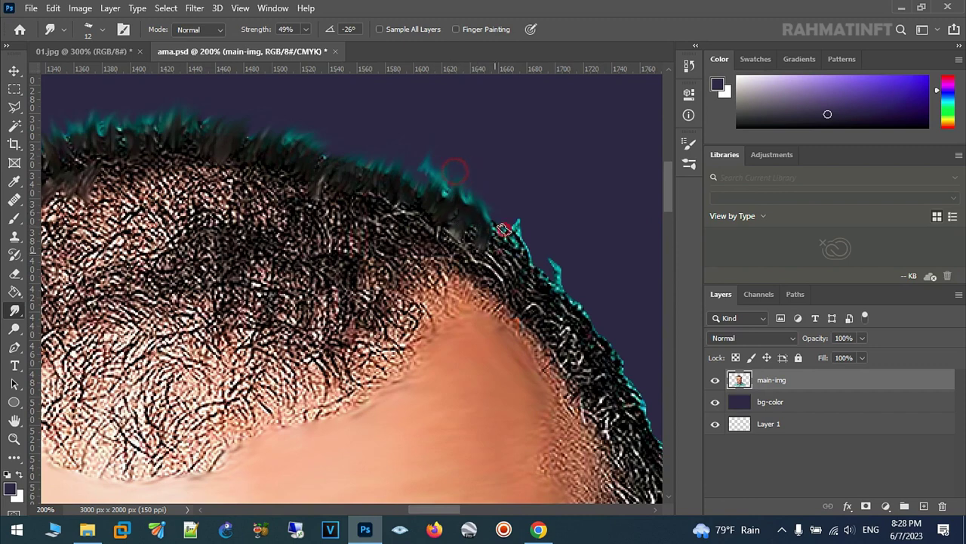
# - Smear the cyan-edged hair tips along the upper hairline into grey streaks
pyautogui.moveTo(521, 257); pyautogui.dragTo(538, 249)
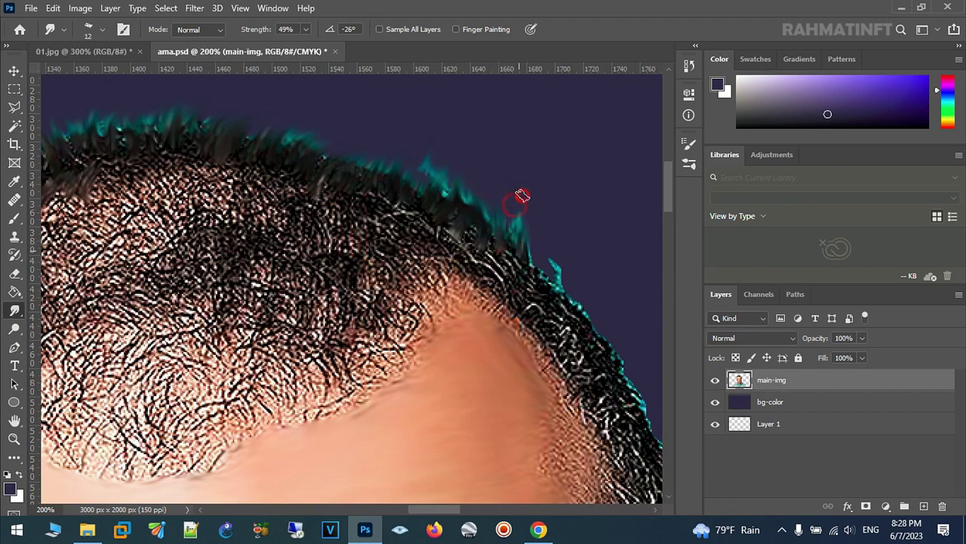
pyautogui.moveTo(559, 289); pyautogui.dragTo(544, 272)
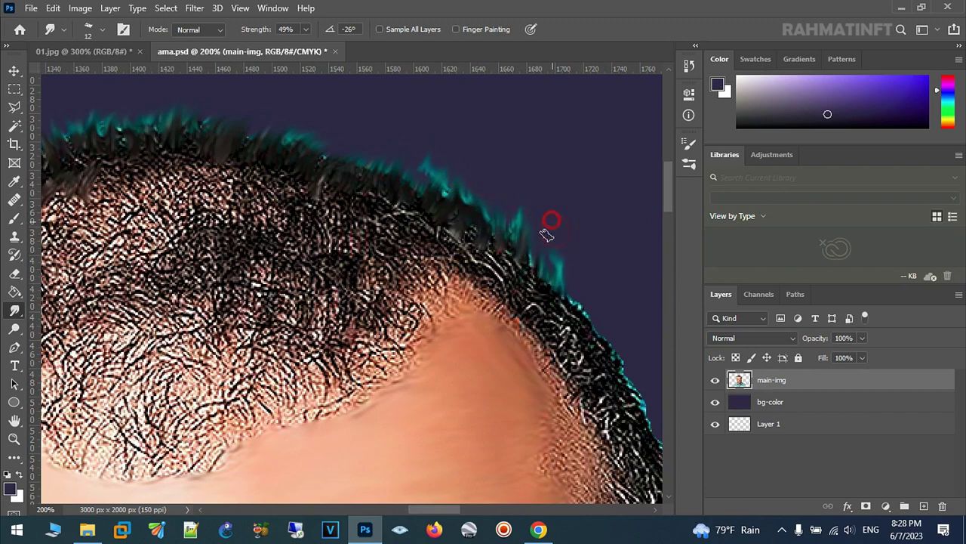
pyautogui.moveTo(552, 221); pyautogui.dragTo(497, 196)
pyautogui.moveTo(465, 241)
pyautogui.mouseDown()
pyautogui.moveTo(470, 268)
pyautogui.moveTo(439, 266)
pyautogui.mouseUp()
pyautogui.moveTo(407, 214)
pyautogui.mouseDown()
pyautogui.moveTo(431, 254)
pyautogui.moveTo(337, 178)
pyautogui.mouseUp()
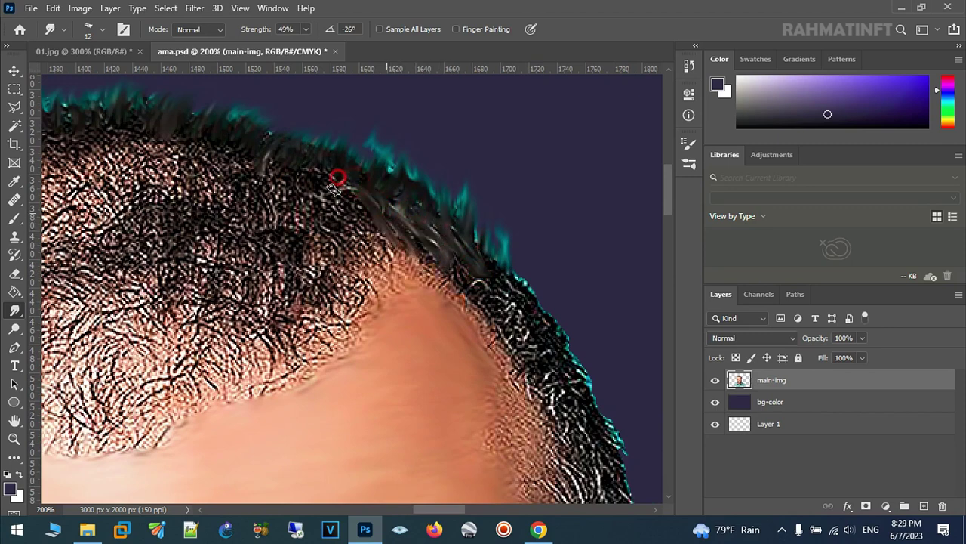
# - Streak the side hairline strands downward and to the right
pyautogui.moveTo(474, 276); pyautogui.dragTo(376, 220)
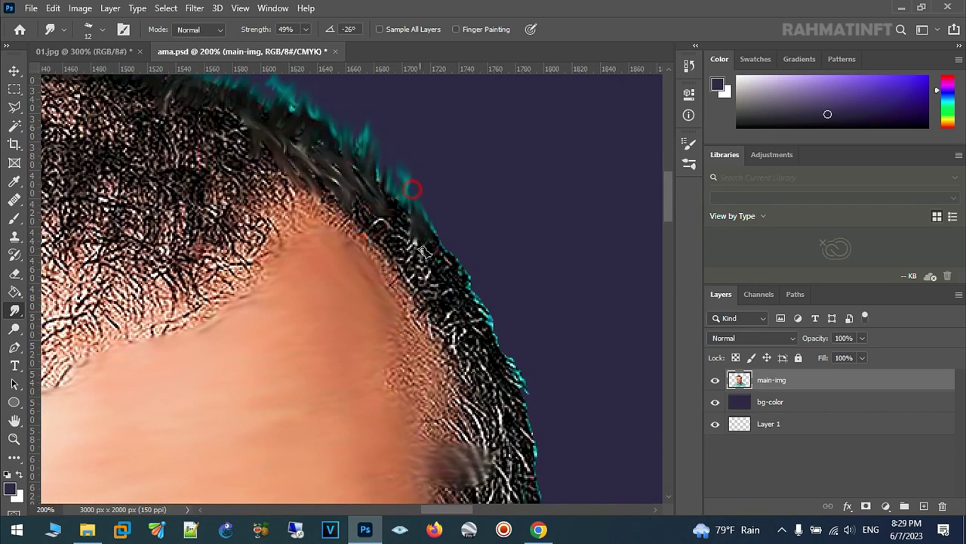
pyautogui.moveTo(445, 265); pyautogui.dragTo(354, 144)
pyautogui.moveTo(378, 325)
pyautogui.mouseDown()
pyautogui.moveTo(321, 214)
pyautogui.moveTo(324, 257)
pyautogui.moveTo(378, 259)
pyautogui.moveTo(384, 280)
pyautogui.mouseUp()
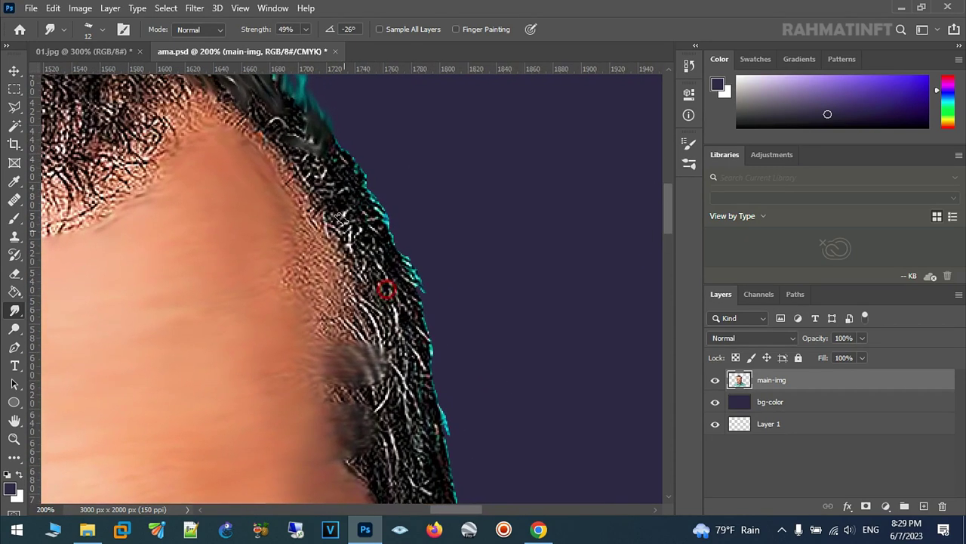
pyautogui.moveTo(348, 247); pyautogui.dragTo(369, 287)
pyautogui.moveTo(325, 257); pyautogui.dragTo(373, 340)
pyautogui.moveTo(336, 289)
pyautogui.mouseDown()
pyautogui.moveTo(381, 355)
pyautogui.moveTo(361, 334)
pyautogui.moveTo(373, 396)
pyautogui.mouseUp()
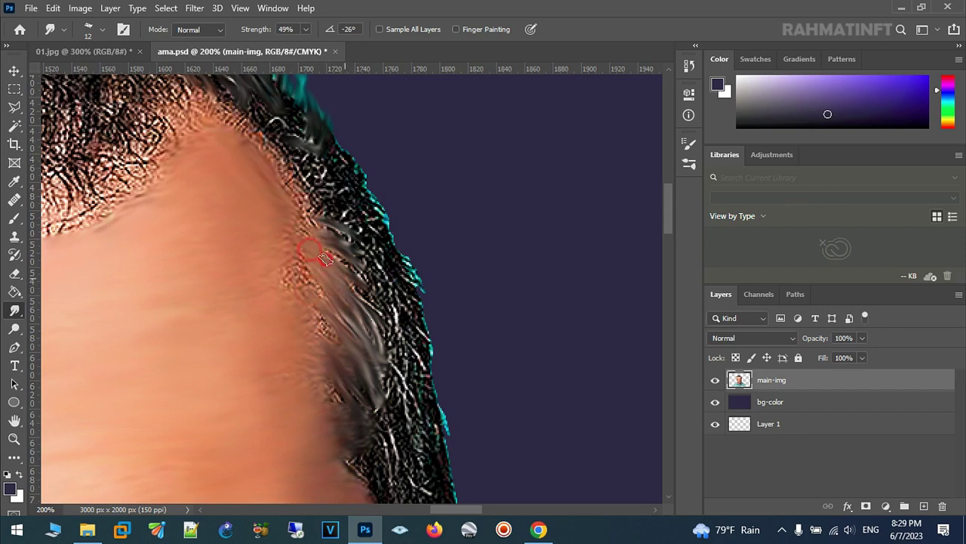
# - Pull the side hair strands outward and downward into the background
pyautogui.moveTo(299, 173); pyautogui.dragTo(317, 174)
pyautogui.moveTo(217, 114); pyautogui.dragTo(317, 159)
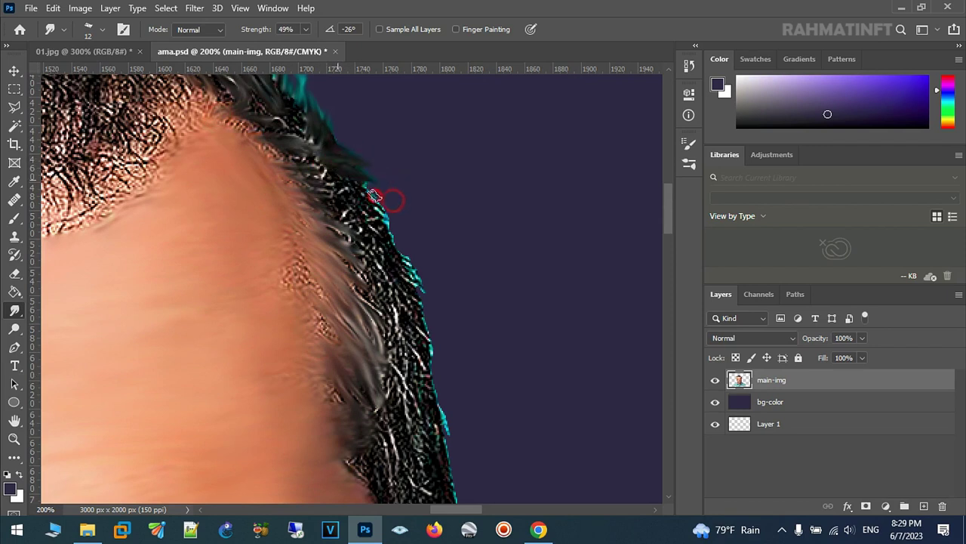
pyautogui.moveTo(371, 231)
pyautogui.mouseDown()
pyautogui.moveTo(416, 277)
pyautogui.moveTo(410, 313)
pyautogui.mouseUp()
pyautogui.moveTo(362, 276)
pyautogui.mouseDown()
pyautogui.moveTo(391, 314)
pyautogui.moveTo(388, 285)
pyautogui.moveTo(362, 253)
pyautogui.mouseUp()
pyautogui.moveTo(365, 303); pyautogui.dragTo(373, 344)
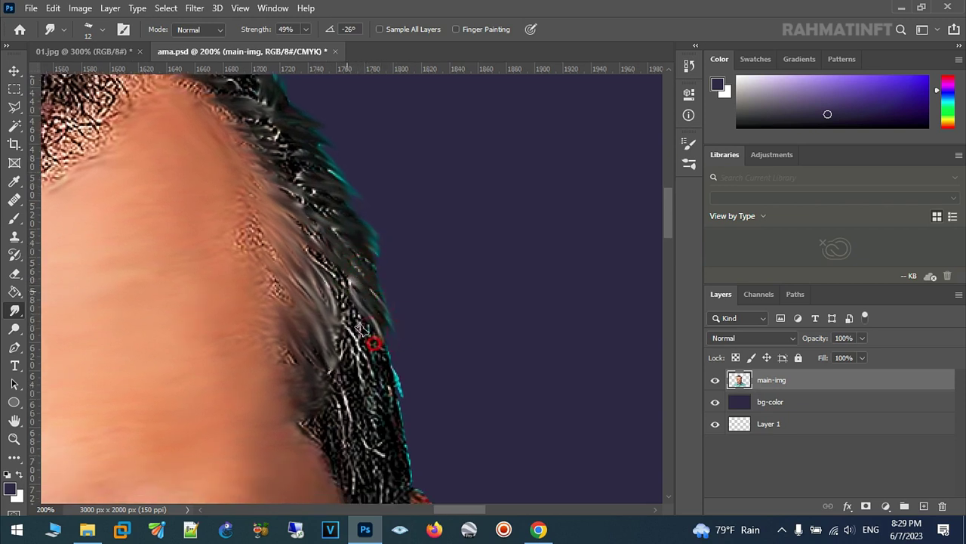
pyautogui.moveTo(311, 260)
pyautogui.mouseDown()
pyautogui.moveTo(356, 302)
pyautogui.moveTo(369, 389)
pyautogui.mouseUp()
pyautogui.moveTo(343, 336)
pyautogui.mouseDown()
pyautogui.moveTo(348, 370)
pyautogui.moveTo(367, 384)
pyautogui.moveTo(387, 378)
pyautogui.mouseUp()
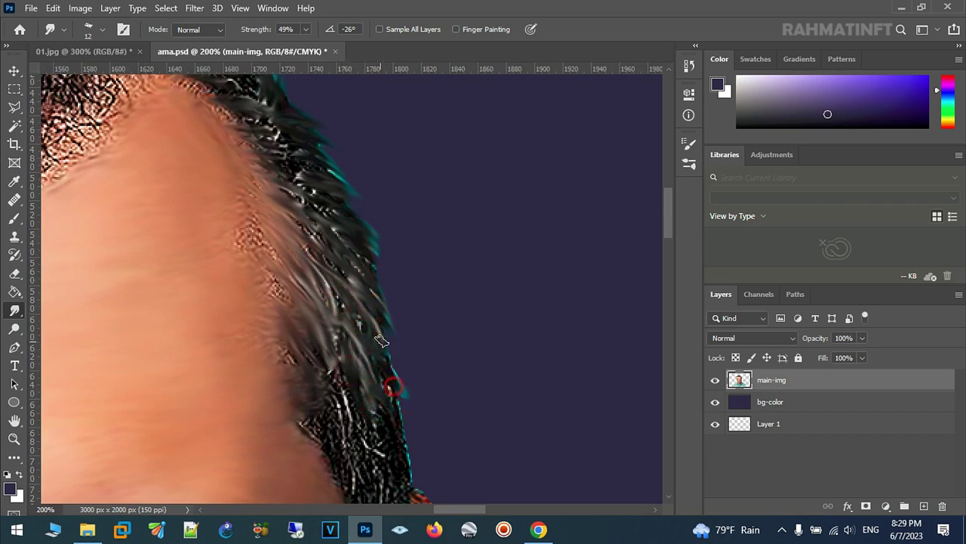
# - Smooth the speckled hair near the temple and up the side hairline
pyautogui.moveTo(375, 398); pyautogui.dragTo(334, 341)
pyautogui.moveTo(352, 412)
pyautogui.mouseDown()
pyautogui.moveTo(345, 426)
pyautogui.moveTo(332, 421)
pyautogui.moveTo(261, 370)
pyautogui.mouseUp()
pyautogui.moveTo(290, 418); pyautogui.dragTo(258, 367)
pyautogui.moveTo(291, 408)
pyautogui.mouseDown()
pyautogui.moveTo(302, 371)
pyautogui.moveTo(282, 320)
pyautogui.moveTo(306, 272)
pyautogui.moveTo(340, 300)
pyautogui.mouseUp()
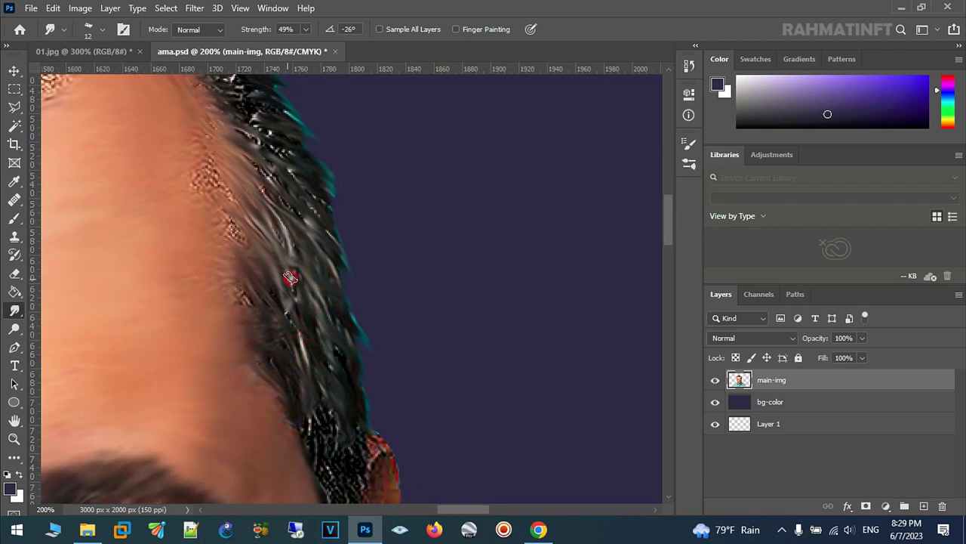
pyautogui.scroll(-3, 290, 277)
pyautogui.hscroll(2, 262, 312)
# - Smooth the speckled hair above and along the ear, darkening its light streaks
pyautogui.moveTo(291, 364); pyautogui.dragTo(253, 302)
pyautogui.moveTo(244, 365); pyautogui.dragTo(229, 317)
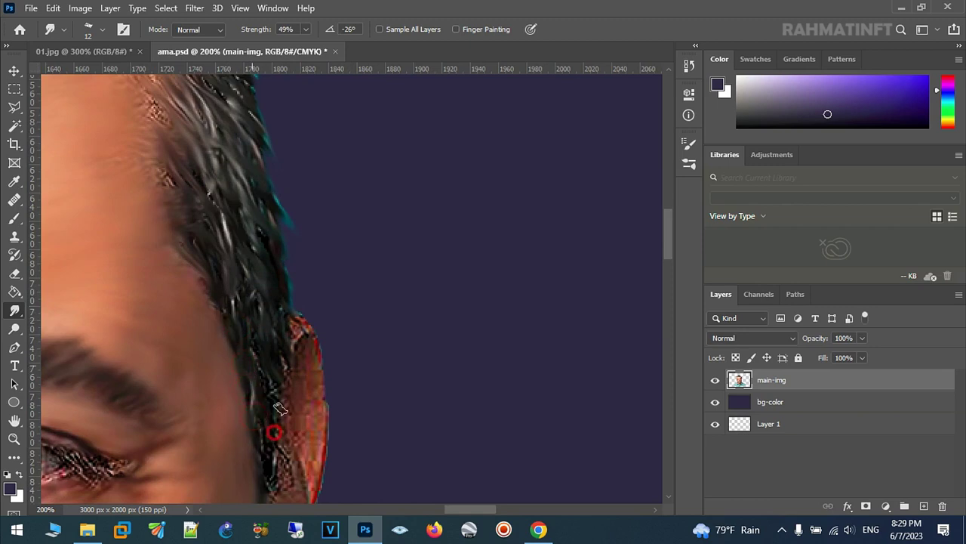
pyautogui.scroll(-2, 272, 392)
pyautogui.scroll(-1, 269, 405)
pyautogui.moveTo(269, 406); pyautogui.dragTo(264, 365)
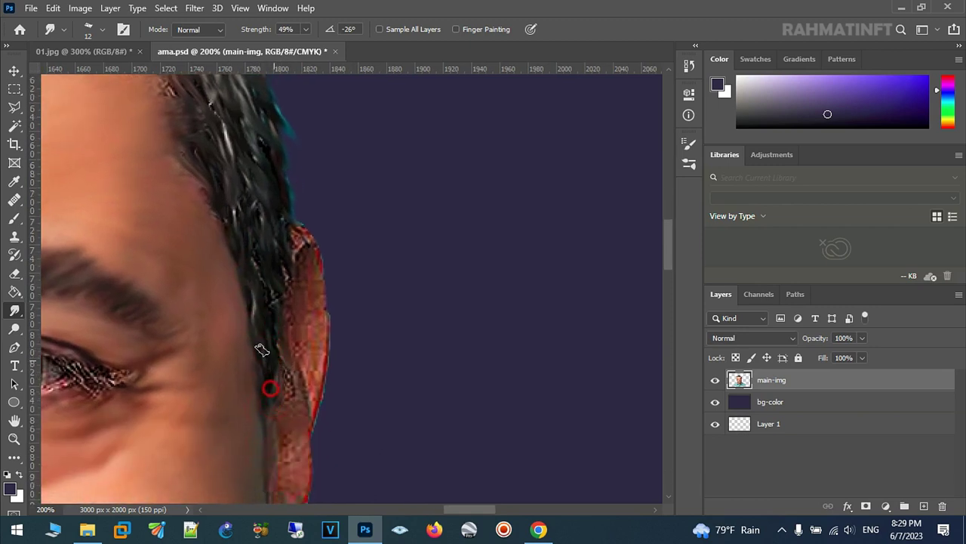
pyautogui.moveTo(255, 331)
pyautogui.mouseDown()
pyautogui.moveTo(263, 261)
pyautogui.moveTo(370, 473)
pyautogui.mouseUp()
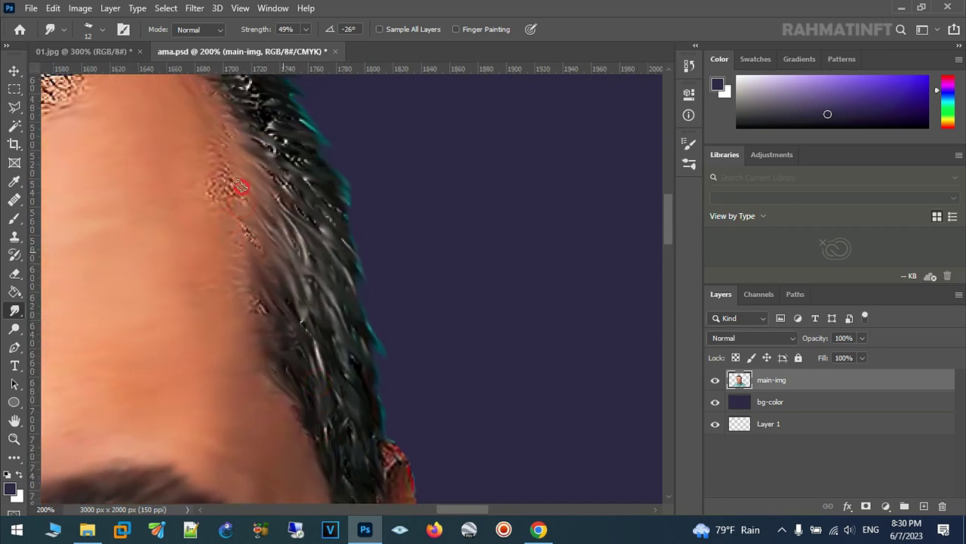
# - Return to the crown and pull dark strands down-left
pyautogui.moveTo(260, 185); pyautogui.dragTo(295, 219)
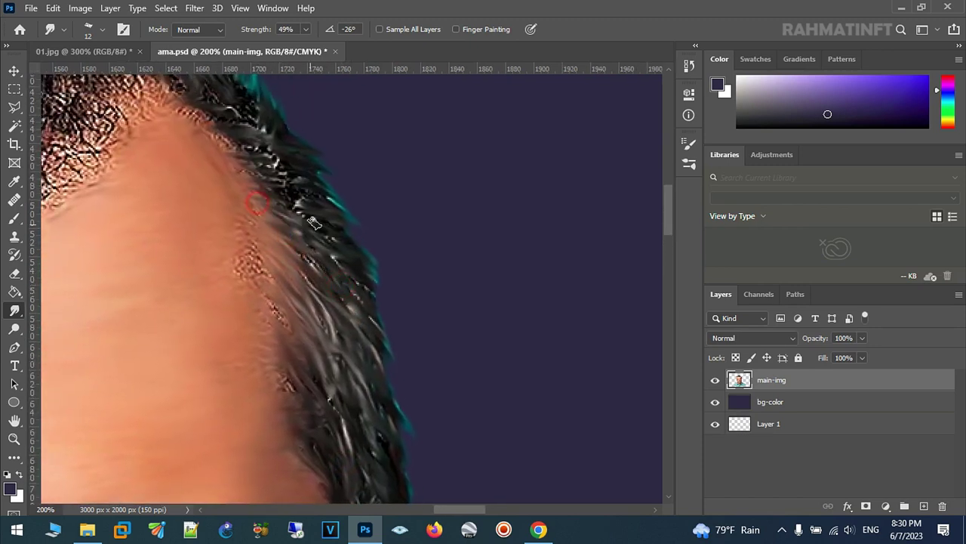
pyautogui.moveTo(325, 199); pyautogui.dragTo(365, 255)
pyautogui.moveTo(214, 137)
pyautogui.mouseDown()
pyautogui.moveTo(395, 244)
pyautogui.moveTo(563, 202)
pyautogui.mouseUp()
pyautogui.moveTo(161, 274)
pyautogui.mouseDown()
pyautogui.moveTo(172, 236)
pyautogui.moveTo(149, 283)
pyautogui.mouseUp()
# - Raise Smudge strength to 56% and pull brownish crown strands down into the scalp
pyautogui.moveTo(192, 227); pyautogui.dragTo(183, 258)
pyautogui.moveTo(305, 29); pyautogui.dragTo(313, 45)
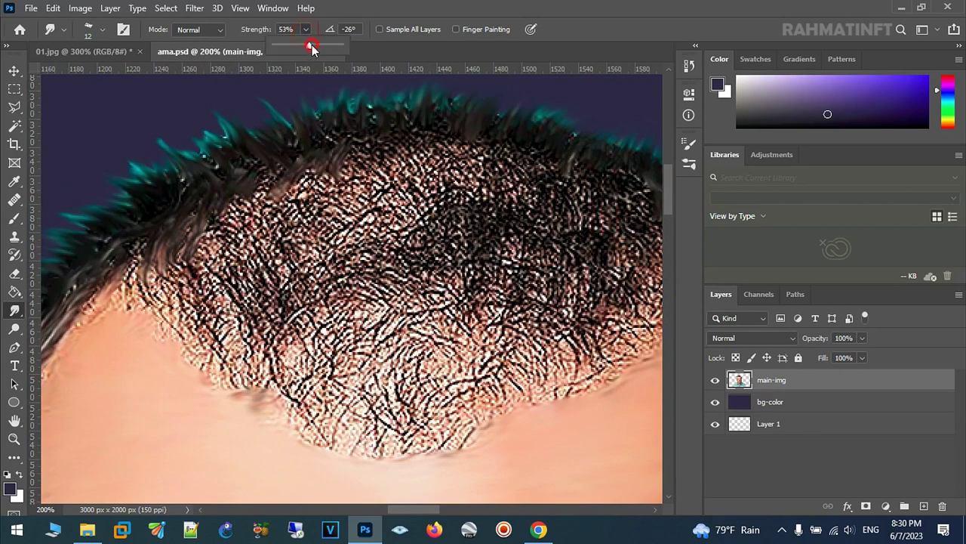
pyautogui.moveTo(245, 210)
pyautogui.mouseDown()
pyautogui.moveTo(277, 166)
pyautogui.moveTo(302, 182)
pyautogui.moveTo(332, 157)
pyautogui.moveTo(396, 187)
pyautogui.mouseUp()
pyautogui.moveTo(366, 159)
pyautogui.mouseDown()
pyautogui.moveTo(344, 215)
pyautogui.moveTo(321, 208)
pyautogui.mouseUp()
pyautogui.moveTo(324, 172)
pyautogui.mouseDown()
pyautogui.moveTo(299, 219)
pyautogui.moveTo(285, 219)
pyautogui.mouseUp()
pyautogui.moveTo(284, 179); pyautogui.dragTo(261, 231)
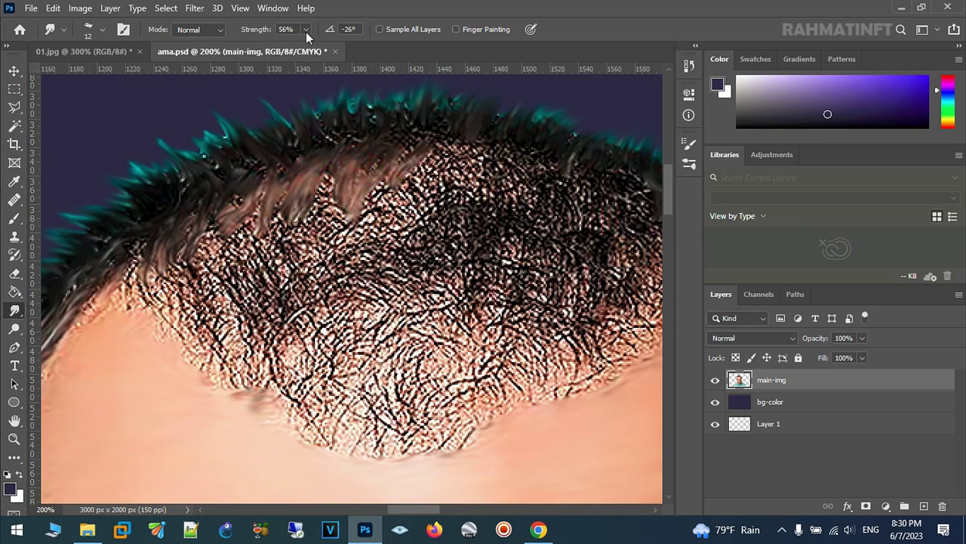
# - Raise Smudge strength to 72% and soften a few crown strands
pyautogui.moveTo(306, 44); pyautogui.dragTo(316, 47)
pyautogui.moveTo(240, 240); pyautogui.dragTo(268, 198)
pyautogui.moveTo(192, 242); pyautogui.dragTo(206, 224)
pyautogui.moveTo(388, 209); pyautogui.dragTo(468, 151)
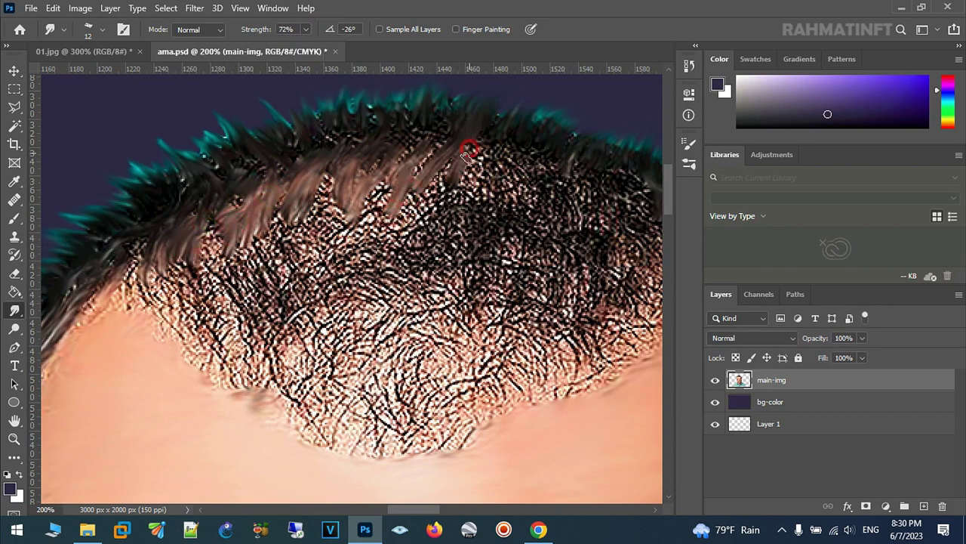
# - Set the brush size to 10 px and smudge strands on the crown hair
pyautogui.click(103, 29)
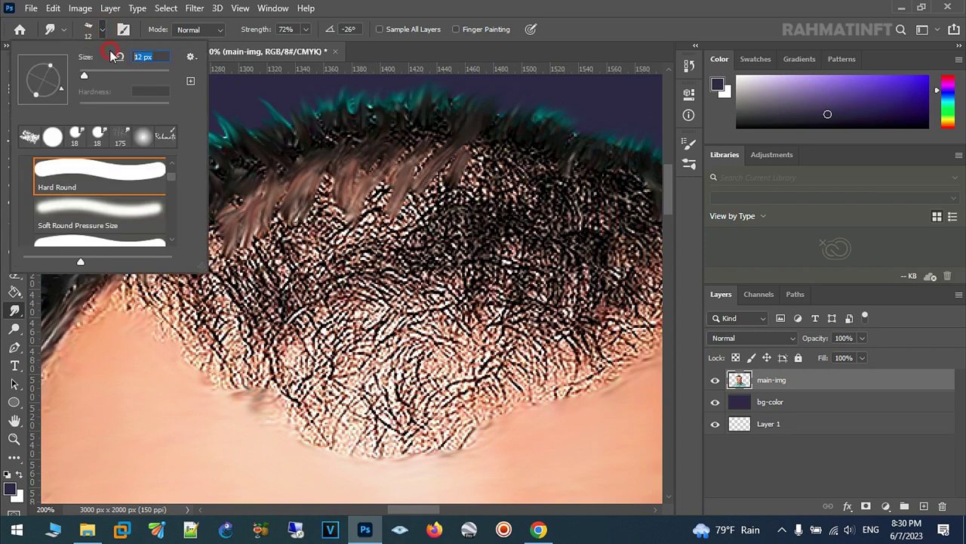
pyautogui.write('10')
pyautogui.press('Return')
pyautogui.moveTo(490, 181)
pyautogui.mouseDown()
pyautogui.moveTo(451, 203)
pyautogui.moveTo(474, 178)
pyautogui.mouseUp()
pyautogui.moveTo(520, 210)
pyautogui.mouseDown()
pyautogui.moveTo(389, 195)
pyautogui.moveTo(381, 169)
pyautogui.moveTo(422, 173)
pyautogui.moveTo(450, 162)
pyautogui.mouseUp()
pyautogui.moveTo(463, 176)
pyautogui.mouseDown()
pyautogui.moveTo(457, 160)
pyautogui.moveTo(483, 162)
pyautogui.mouseUp()
pyautogui.moveTo(474, 198); pyautogui.dragTo(483, 185)
# - Pull crown strands down toward the forehead, working from right to left
pyautogui.moveTo(533, 231); pyautogui.dragTo(521, 205)
pyautogui.moveTo(533, 272)
pyautogui.mouseDown()
pyautogui.moveTo(538, 230)
pyautogui.moveTo(550, 257)
pyautogui.mouseUp()
pyautogui.moveTo(501, 210); pyautogui.dragTo(492, 253)
pyautogui.moveTo(475, 198); pyautogui.dragTo(459, 241)
pyautogui.moveTo(445, 190)
pyautogui.mouseDown()
pyautogui.moveTo(435, 230)
pyautogui.moveTo(412, 234)
pyautogui.mouseUp()
pyautogui.moveTo(401, 184)
pyautogui.mouseDown()
pyautogui.moveTo(405, 211)
pyautogui.moveTo(382, 220)
pyautogui.mouseUp()
pyautogui.moveTo(366, 161); pyautogui.dragTo(361, 225)
pyautogui.moveTo(321, 162); pyautogui.dragTo(306, 219)
pyautogui.moveTo(286, 160); pyautogui.dragTo(279, 215)
pyautogui.moveTo(272, 175)
pyautogui.mouseDown()
pyautogui.moveTo(256, 238)
pyautogui.moveTo(223, 217)
pyautogui.mouseUp()
pyautogui.moveTo(226, 181); pyautogui.dragTo(205, 236)
pyautogui.moveTo(209, 166); pyautogui.dragTo(198, 220)
# - Streak the left and middle crown strands downward
pyautogui.moveTo(183, 260); pyautogui.dragTo(287, 265)
pyautogui.moveTo(246, 200); pyautogui.dragTo(206, 253)
pyautogui.moveTo(201, 216)
pyautogui.mouseDown()
pyautogui.moveTo(187, 261)
pyautogui.moveTo(167, 264)
pyautogui.moveTo(147, 288)
pyautogui.mouseUp()
pyautogui.moveTo(135, 248); pyautogui.dragTo(125, 290)
pyautogui.moveTo(162, 241)
pyautogui.mouseDown()
pyautogui.moveTo(158, 287)
pyautogui.moveTo(179, 294)
pyautogui.mouseUp()
pyautogui.moveTo(227, 250); pyautogui.dragTo(223, 296)
pyautogui.moveTo(244, 226); pyautogui.dragTo(240, 291)
pyautogui.moveTo(287, 225); pyautogui.dragTo(283, 288)
pyautogui.moveTo(336, 212); pyautogui.dragTo(329, 268)
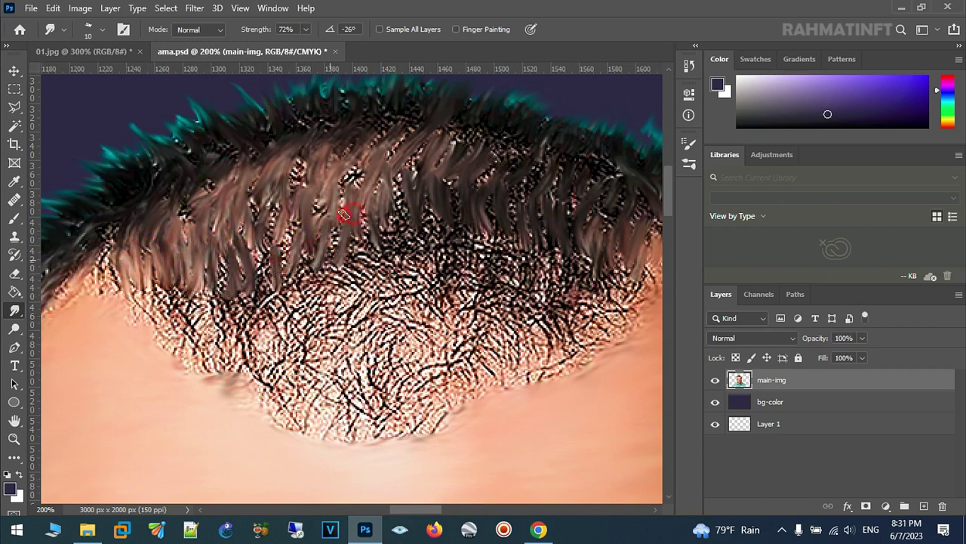
# - Pull strands down across the right side of the crown to the hairline
pyautogui.hscroll(3, 281, 214)
pyautogui.moveTo(337, 193)
pyautogui.mouseDown()
pyautogui.moveTo(332, 238)
pyautogui.moveTo(308, 227)
pyautogui.moveTo(349, 242)
pyautogui.mouseUp()
pyautogui.moveTo(378, 189); pyautogui.dragTo(399, 232)
pyautogui.moveTo(419, 192); pyautogui.dragTo(415, 237)
pyautogui.moveTo(453, 197)
pyautogui.mouseDown()
pyautogui.moveTo(468, 243)
pyautogui.moveTo(460, 249)
pyautogui.mouseUp()
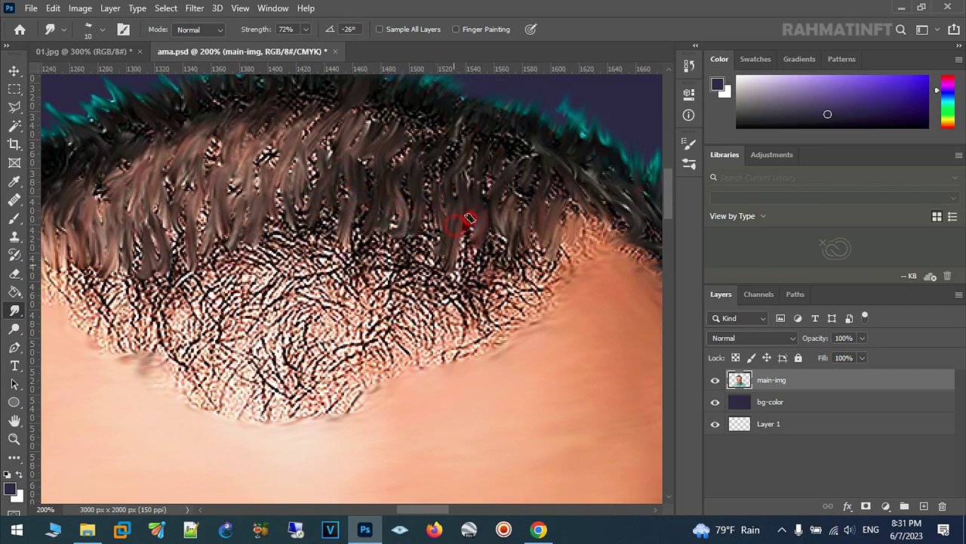
pyautogui.moveTo(514, 210); pyautogui.dragTo(521, 271)
pyautogui.moveTo(537, 219); pyautogui.dragTo(543, 272)
pyautogui.moveTo(593, 200); pyautogui.dragTo(560, 219)
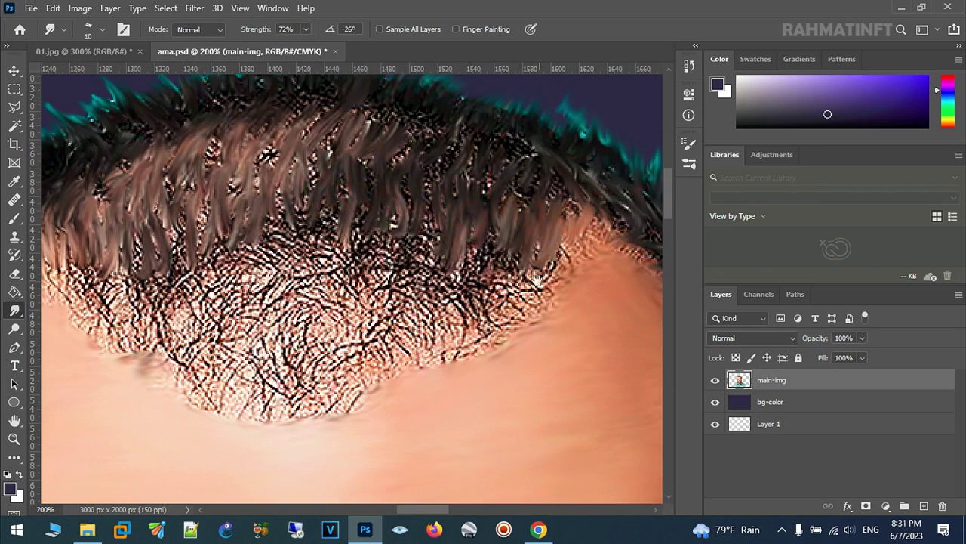
# - Streak strands down from the right edge back toward the centre
pyautogui.moveTo(537, 279); pyautogui.dragTo(583, 242)
pyautogui.moveTo(565, 208); pyautogui.dragTo(551, 258)
pyautogui.moveTo(561, 189); pyautogui.dragTo(538, 253)
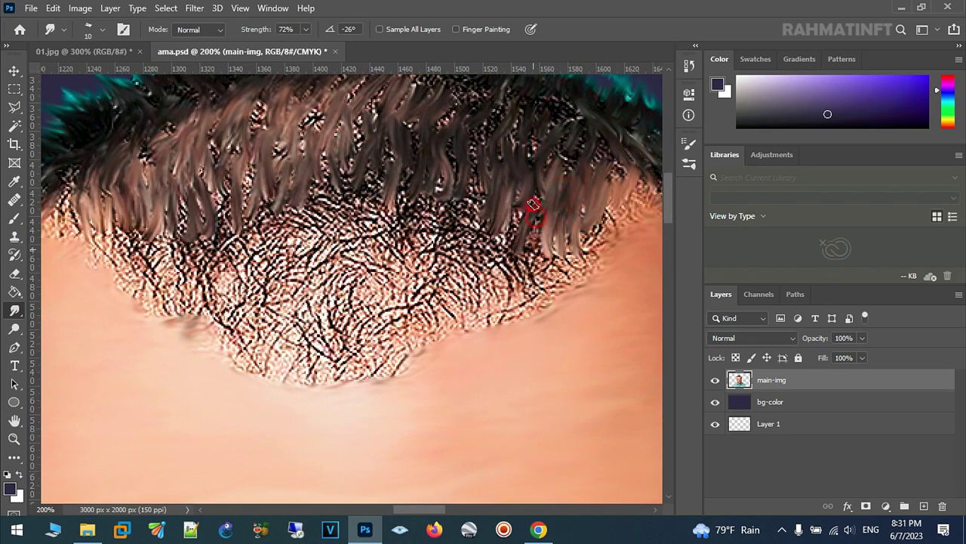
pyautogui.moveTo(533, 206); pyautogui.dragTo(504, 253)
pyautogui.moveTo(501, 185)
pyautogui.mouseDown()
pyautogui.moveTo(479, 253)
pyautogui.moveTo(457, 253)
pyautogui.mouseUp()
pyautogui.moveTo(446, 189)
pyautogui.mouseDown()
pyautogui.moveTo(430, 250)
pyautogui.moveTo(416, 250)
pyautogui.mouseUp()
pyautogui.moveTo(406, 193); pyautogui.dragTo(387, 250)
pyautogui.moveTo(377, 185)
pyautogui.mouseDown()
pyautogui.moveTo(355, 245)
pyautogui.moveTo(328, 257)
pyautogui.mouseUp()
pyautogui.moveTo(315, 198); pyautogui.dragTo(308, 253)
pyautogui.moveTo(291, 198)
pyautogui.mouseDown()
pyautogui.moveTo(265, 261)
pyautogui.moveTo(249, 249)
pyautogui.mouseUp()
pyautogui.moveTo(245, 200); pyautogui.dragTo(225, 253)
# - Pull the left-edge crown strands further down
pyautogui.moveTo(181, 229); pyautogui.dragTo(148, 298)
pyautogui.moveTo(143, 226); pyautogui.dragTo(121, 272)
pyautogui.moveTo(109, 207)
pyautogui.mouseDown()
pyautogui.moveTo(87, 261)
pyautogui.moveTo(155, 294)
pyautogui.mouseUp()
pyautogui.moveTo(177, 250)
pyautogui.mouseDown()
pyautogui.moveTo(192, 306)
pyautogui.moveTo(158, 298)
pyautogui.mouseUp()
pyautogui.moveTo(209, 258); pyautogui.dragTo(238, 302)
pyautogui.moveTo(241, 246)
pyautogui.mouseDown()
pyautogui.moveTo(257, 289)
pyautogui.moveTo(228, 244)
pyautogui.moveTo(242, 287)
pyautogui.mouseUp()
# - Smudge hair strands down into the stubbly scalp
pyautogui.moveTo(287, 181)
pyautogui.mouseDown()
pyautogui.moveTo(261, 227)
pyautogui.moveTo(249, 294)
pyautogui.mouseUp()
pyautogui.moveTo(336, 219); pyautogui.dragTo(283, 283)
pyautogui.moveTo(332, 198); pyautogui.dragTo(377, 261)
pyautogui.moveTo(381, 208); pyautogui.dragTo(378, 279)
pyautogui.moveTo(332, 200); pyautogui.dragTo(306, 245)
pyautogui.moveTo(287, 200); pyautogui.dragTo(260, 325)
pyautogui.moveTo(291, 241); pyautogui.dragTo(241, 317)
pyautogui.moveTo(325, 268); pyautogui.dragTo(302, 332)
pyautogui.moveTo(340, 242); pyautogui.dragTo(302, 317)
pyautogui.moveTo(381, 214); pyautogui.dragTo(362, 256)
pyautogui.moveTo(351, 189); pyautogui.dragTo(317, 261)
pyautogui.moveTo(309, 208); pyautogui.dragTo(287, 245)
pyautogui.moveTo(283, 185); pyautogui.dragTo(333, 336)
# - Blend the lower hair edge into the forehead skin along the hairline
pyautogui.moveTo(340, 242); pyautogui.dragTo(396, 268)
pyautogui.moveTo(430, 226)
pyautogui.mouseDown()
pyautogui.moveTo(555, 196)
pyautogui.moveTo(610, 144)
pyautogui.moveTo(518, 249)
pyautogui.mouseUp()
pyautogui.moveTo(518, 211)
pyautogui.mouseDown()
pyautogui.moveTo(503, 256)
pyautogui.moveTo(468, 268)
pyautogui.mouseUp()
pyautogui.moveTo(484, 219)
pyautogui.mouseDown()
pyautogui.moveTo(446, 268)
pyautogui.moveTo(419, 280)
pyautogui.mouseUp()
pyautogui.moveTo(421, 216); pyautogui.dragTo(381, 260)
pyautogui.moveTo(385, 223)
pyautogui.mouseDown()
pyautogui.moveTo(355, 314)
pyautogui.moveTo(479, 261)
pyautogui.moveTo(313, 309)
pyautogui.moveTo(360, 317)
pyautogui.moveTo(330, 269)
pyautogui.moveTo(211, 294)
pyautogui.moveTo(121, 252)
pyautogui.moveTo(89, 221)
pyautogui.moveTo(150, 292)
pyautogui.mouseUp()
pyautogui.moveTo(361, 282)
pyautogui.mouseDown()
pyautogui.moveTo(337, 282)
pyautogui.moveTo(384, 190)
pyautogui.moveTo(335, 214)
pyautogui.mouseUp()
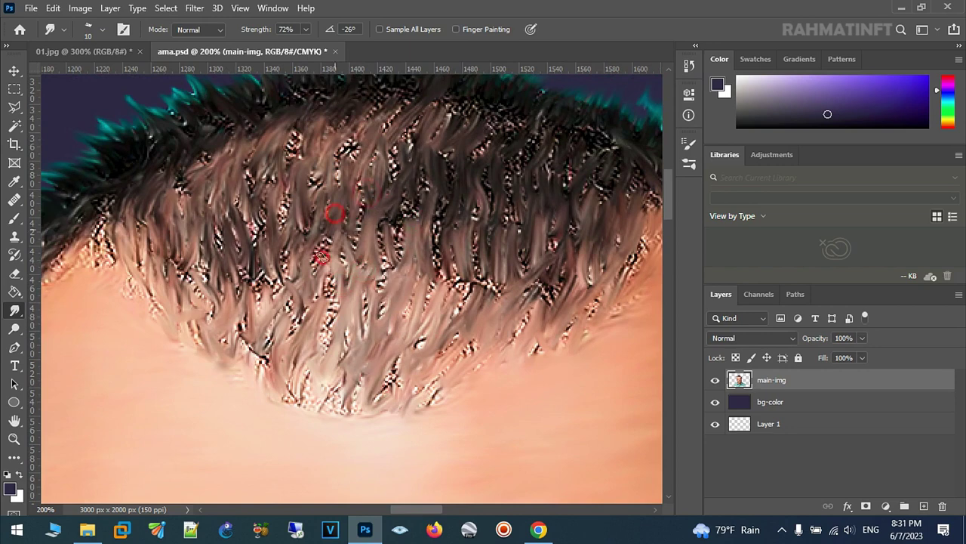
# - Switch to a 3 px Hard Round brush and sample black from the dark hair
pyautogui.click(15, 219)
pyautogui.click(102, 28)
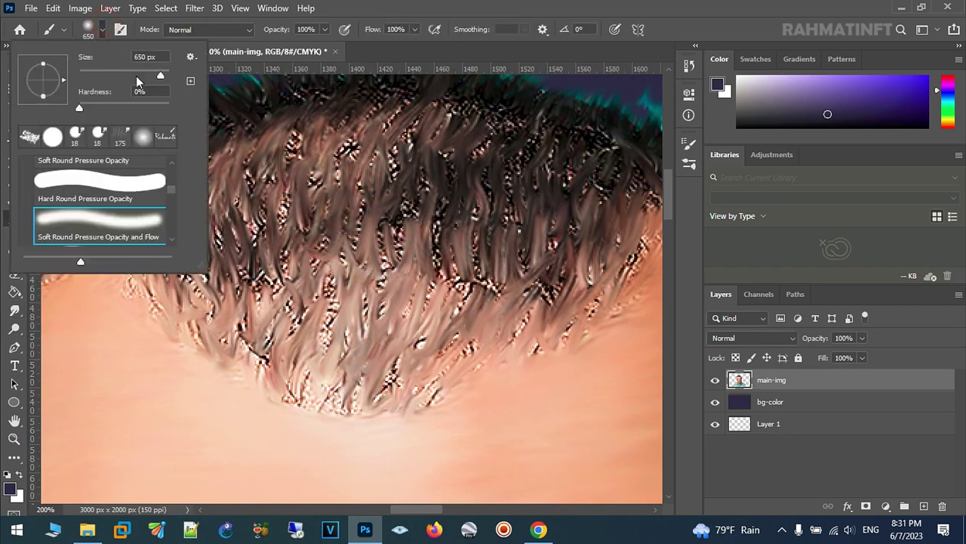
pyautogui.click(53, 136)
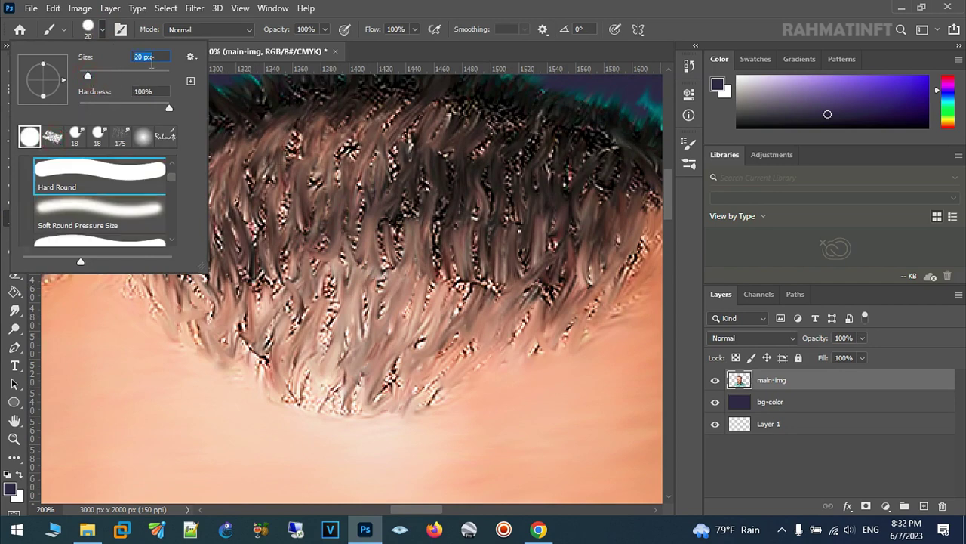
pyautogui.write('43')
pyautogui.press('Return')
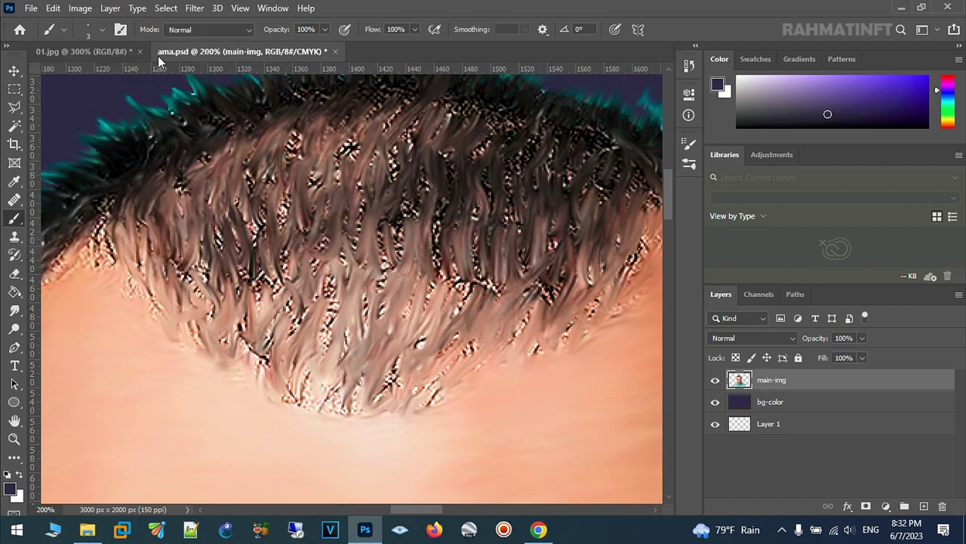
pyautogui.keyDown('alt'); pyautogui.click(194, 129); pyautogui.keyUp('alt')
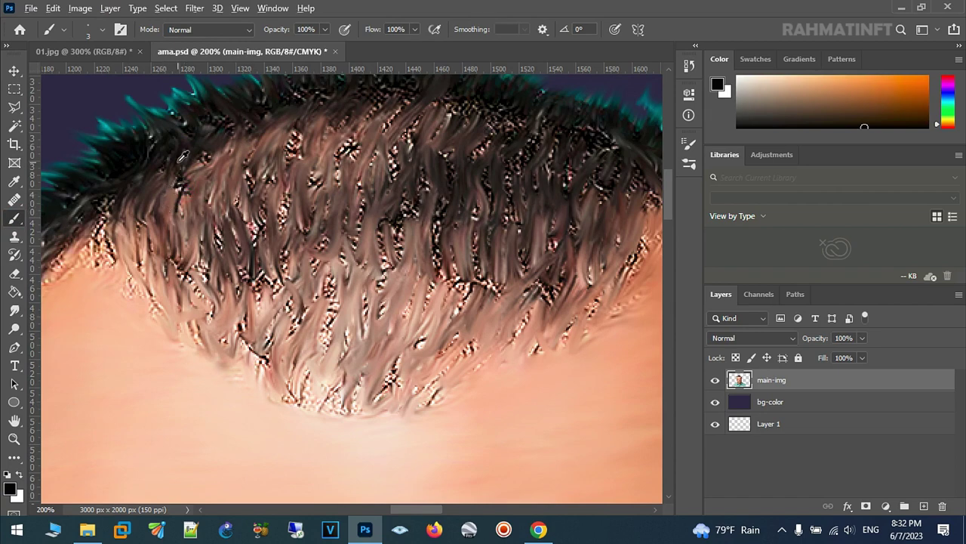
# - Sample dark and reddish-brown hair tones and paint dark strands across the left hairline
pyautogui.keyDown('alt'); pyautogui.click(164, 181); pyautogui.keyUp('alt')
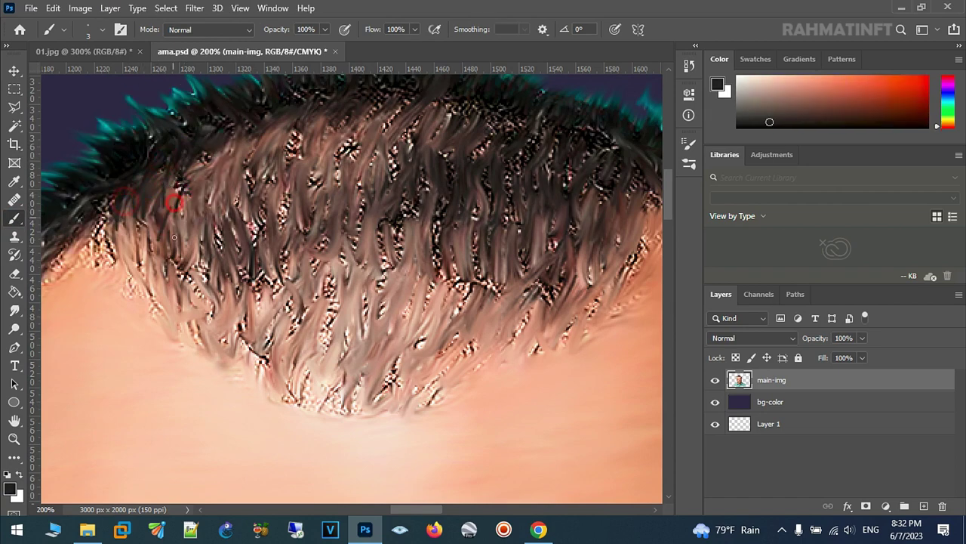
pyautogui.moveTo(179, 249); pyautogui.dragTo(202, 232)
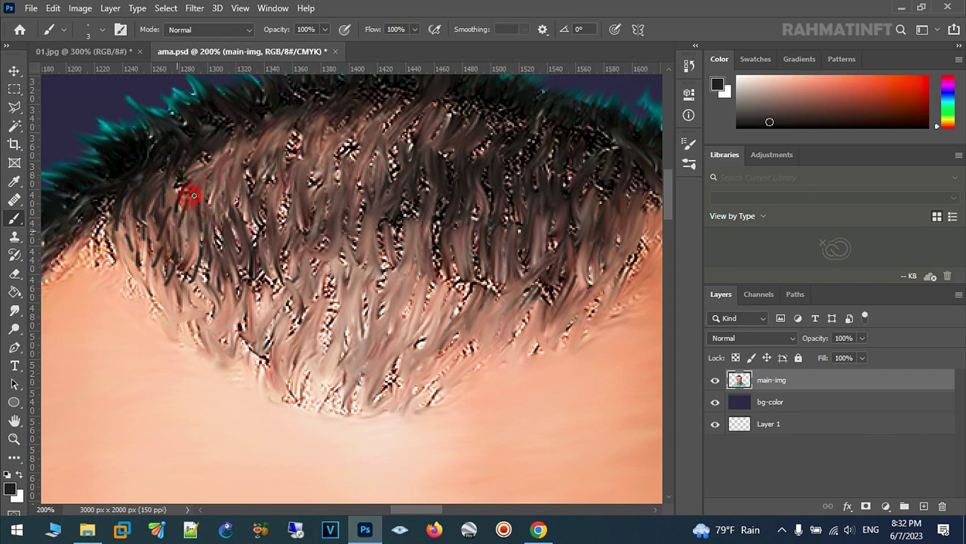
pyautogui.keyDown('alt'); pyautogui.click(351, 171); pyautogui.keyUp('alt')
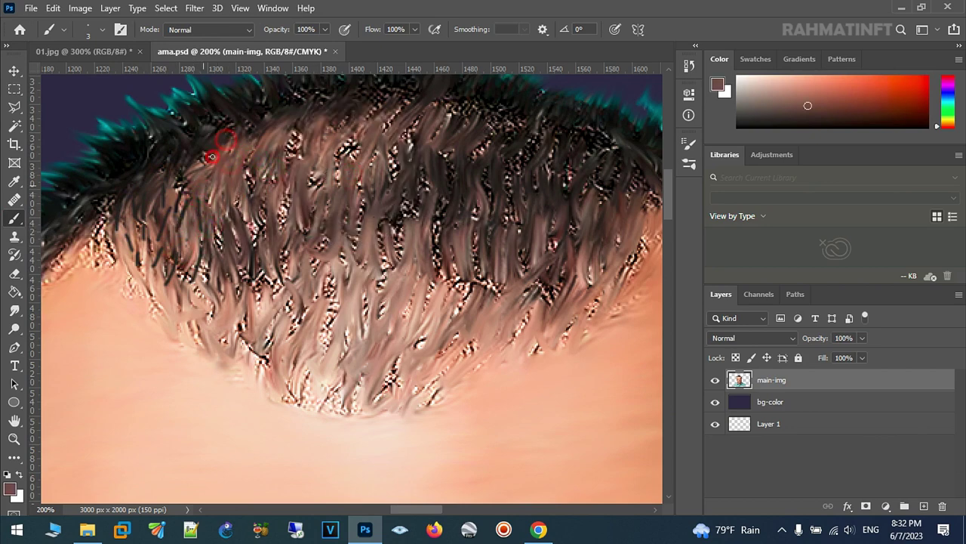
pyautogui.keyDown('alt'); pyautogui.click(289, 159); pyautogui.keyUp('alt')
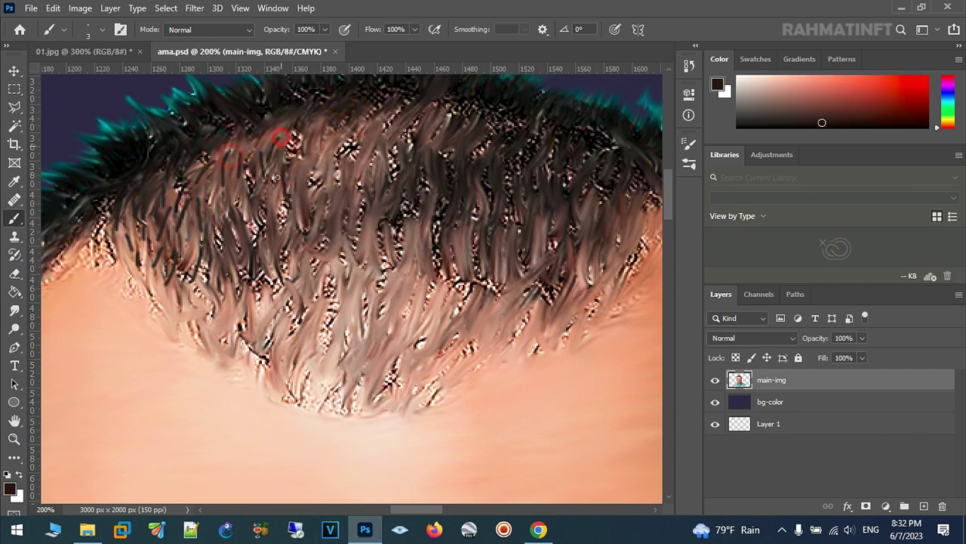
pyautogui.moveTo(210, 238); pyautogui.dragTo(147, 262)
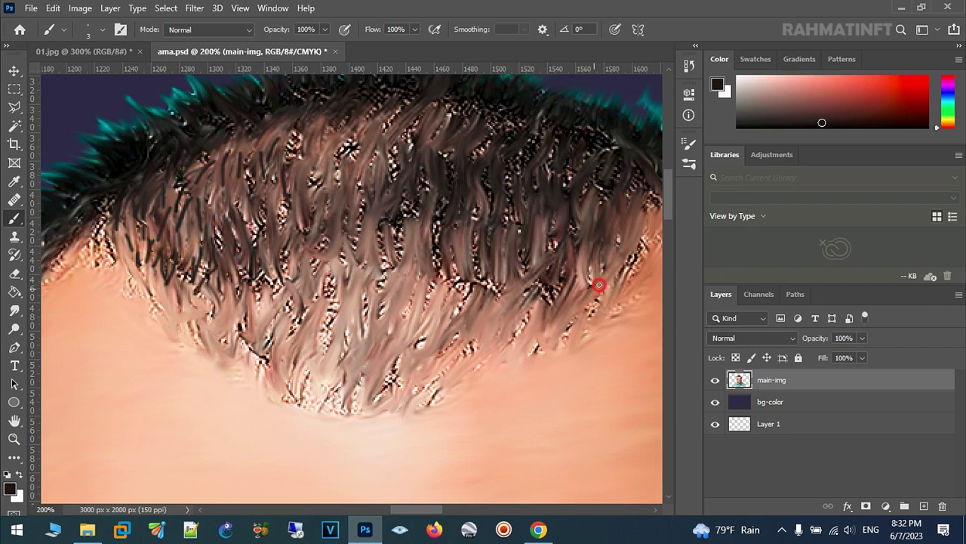
pyautogui.moveTo(559, 247)
pyautogui.mouseDown()
pyautogui.moveTo(584, 258)
pyautogui.moveTo(556, 255)
pyautogui.mouseUp()
pyautogui.keyDown('alt'); pyautogui.click(604, 158); pyautogui.keyUp('alt')
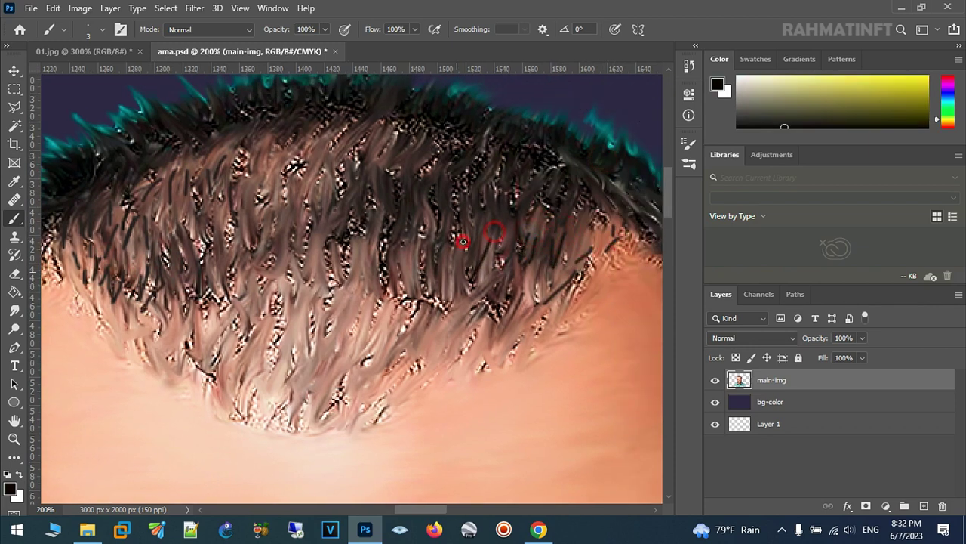
pyautogui.moveTo(400, 249)
pyautogui.mouseDown()
pyautogui.moveTo(312, 285)
pyautogui.moveTo(248, 287)
pyautogui.moveTo(204, 317)
pyautogui.moveTo(155, 332)
pyautogui.mouseUp()
# - Add short dark strands along the lower and central hairline
pyautogui.moveTo(189, 368); pyautogui.dragTo(175, 380)
pyautogui.moveTo(228, 360); pyautogui.dragTo(215, 378)
pyautogui.moveTo(321, 382); pyautogui.dragTo(302, 400)
pyautogui.moveTo(278, 366); pyautogui.dragTo(263, 393)
pyautogui.moveTo(298, 314)
pyautogui.mouseDown()
pyautogui.moveTo(281, 334)
pyautogui.moveTo(289, 342)
pyautogui.mouseUp()
pyautogui.moveTo(268, 332); pyautogui.dragTo(242, 351)
pyautogui.moveTo(374, 332); pyautogui.dragTo(355, 347)
pyautogui.moveTo(396, 355)
pyautogui.mouseDown()
pyautogui.moveTo(370, 369)
pyautogui.moveTo(382, 398)
pyautogui.mouseUp()
# - Add dark strands along the right hairline and fill gaps across the hairline
pyautogui.moveTo(495, 332); pyautogui.dragTo(456, 359)
pyautogui.moveTo(559, 299); pyautogui.dragTo(522, 320)
pyautogui.moveTo(587, 287); pyautogui.dragTo(562, 326)
pyautogui.moveTo(452, 366); pyautogui.dragTo(434, 386)
pyautogui.moveTo(450, 338); pyautogui.dragTo(432, 355)
pyautogui.moveTo(423, 317); pyautogui.dragTo(408, 337)
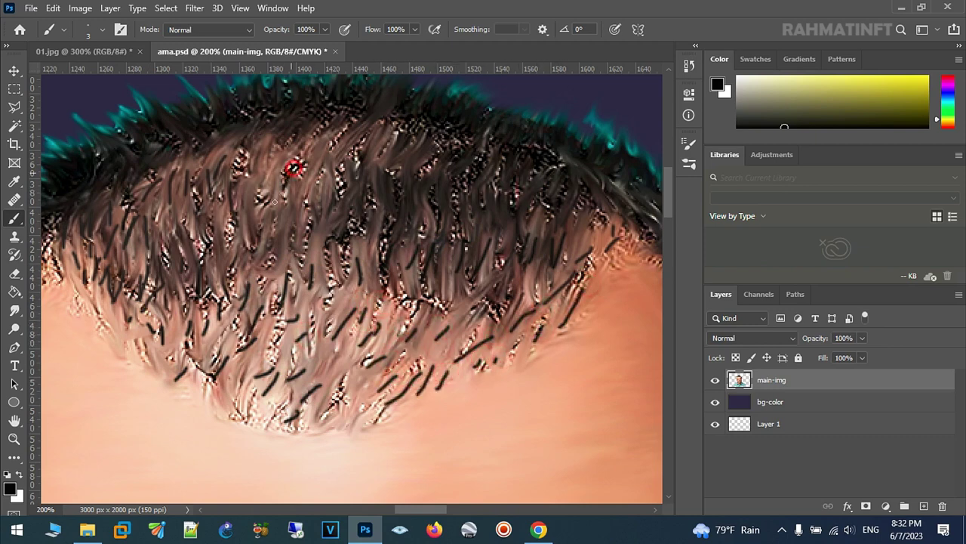
pyautogui.moveTo(332, 311)
pyautogui.mouseDown()
pyautogui.moveTo(314, 341)
pyautogui.moveTo(343, 374)
pyautogui.mouseUp()
pyautogui.moveTo(419, 343); pyautogui.dragTo(362, 389)
pyautogui.moveTo(483, 323); pyautogui.dragTo(452, 355)
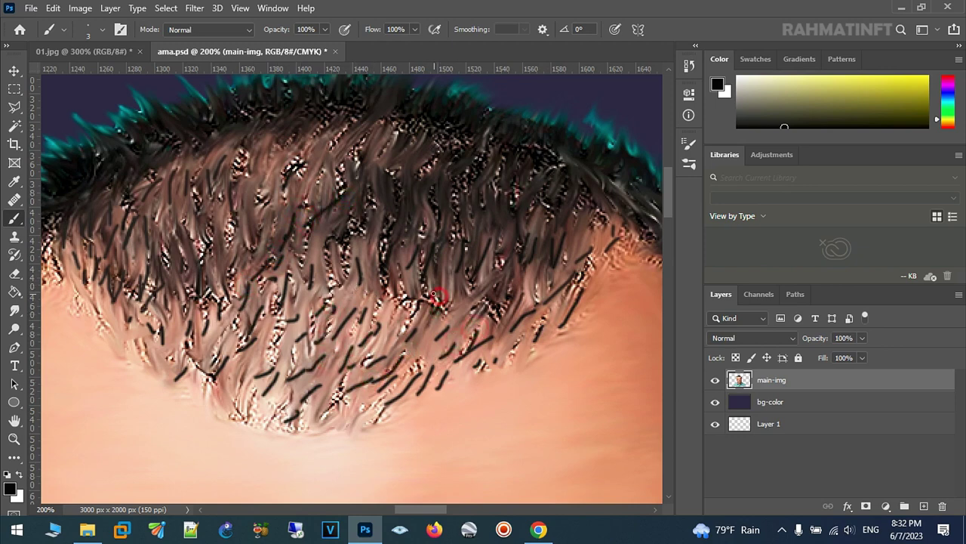
pyautogui.hscroll(-5, 551, 216)
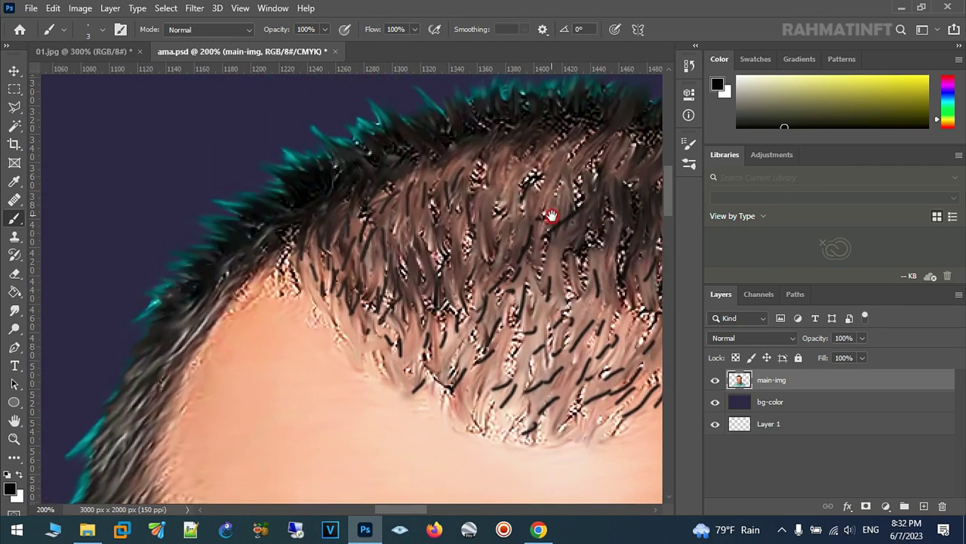
# - Sample peach and dark brown tones, paint a strand at the hair tip, and reset default colours
pyautogui.keyDown('alt'); pyautogui.click(321, 273); pyautogui.keyUp('alt')
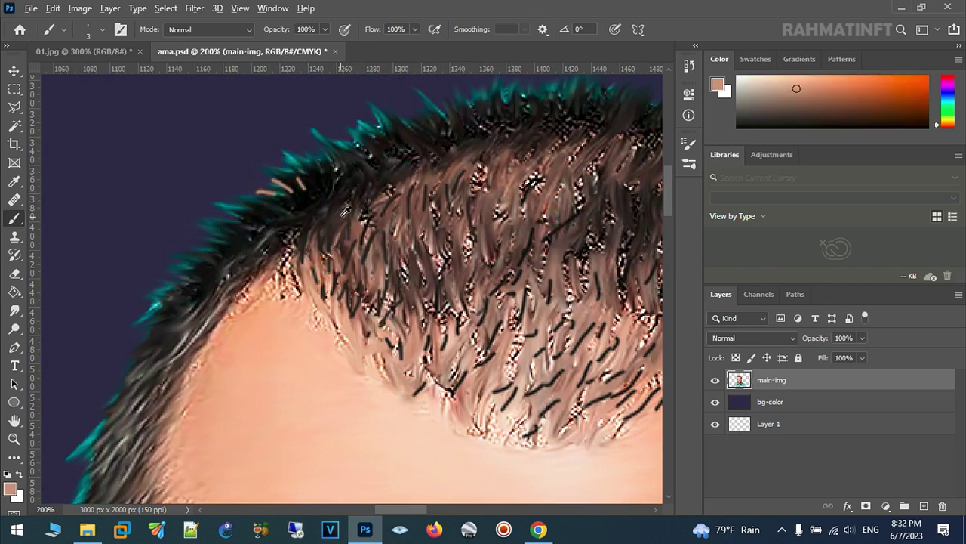
pyautogui.keyDown('alt'); pyautogui.click(257, 190); pyautogui.keyUp('alt')
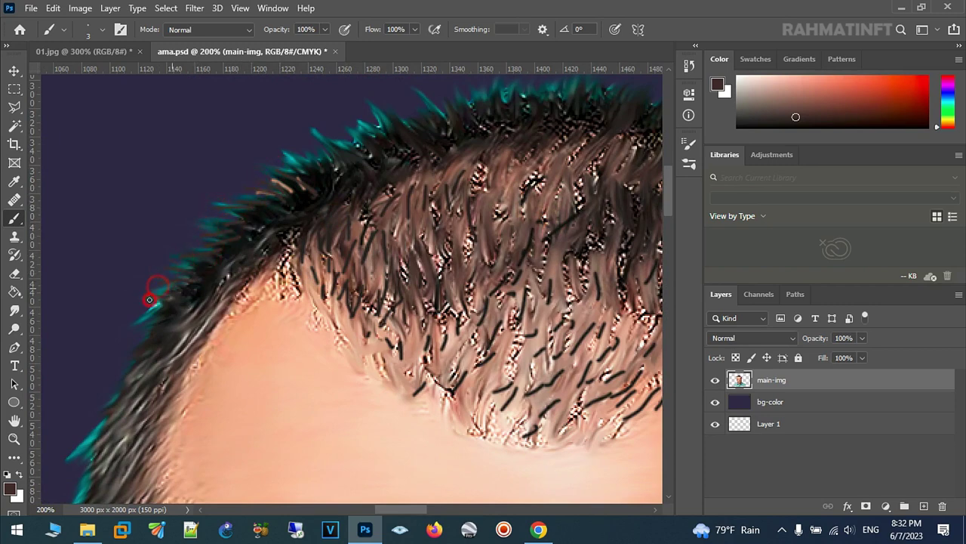
pyautogui.moveTo(347, 143); pyautogui.dragTo(341, 118)
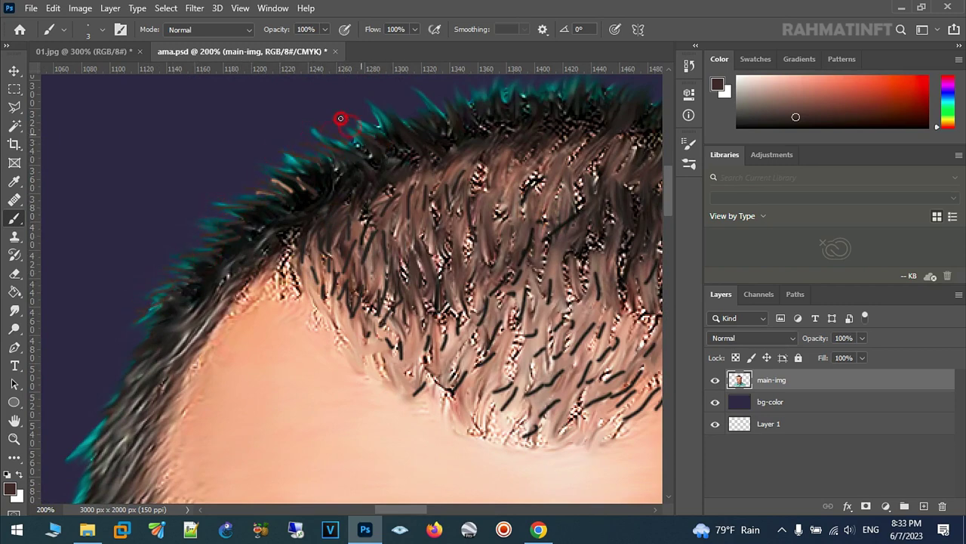
pyautogui.keyDown('alt'); pyautogui.click(274, 283); pyautogui.keyUp('alt')
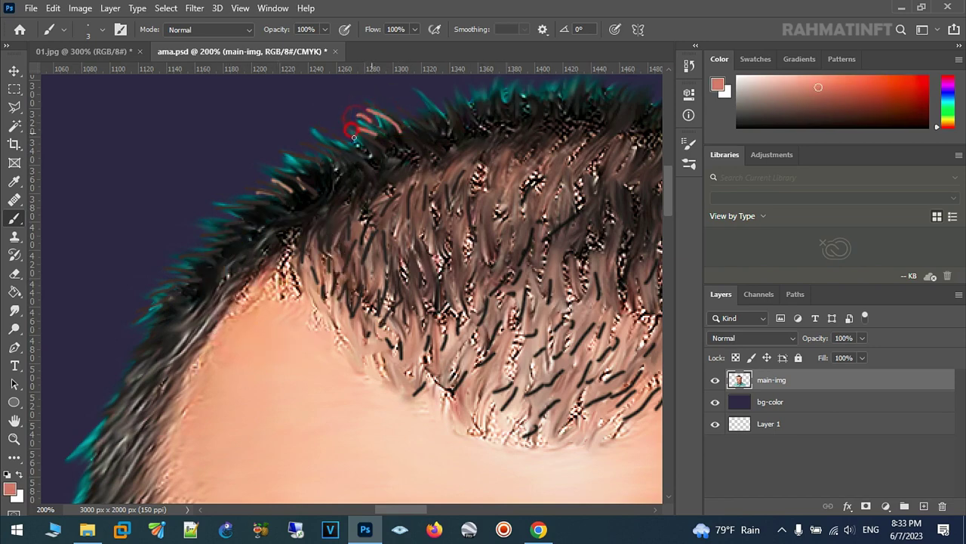
pyautogui.click(7, 475)
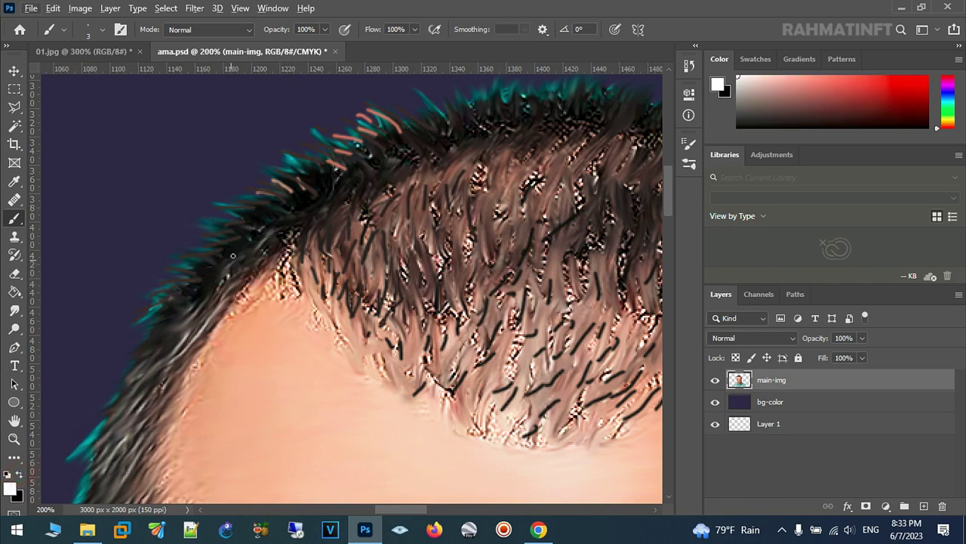
# - Lower brush opacity to about 59% and paint pale strands down the left hairline
pyautogui.moveTo(325, 29); pyautogui.dragTo(295, 47)
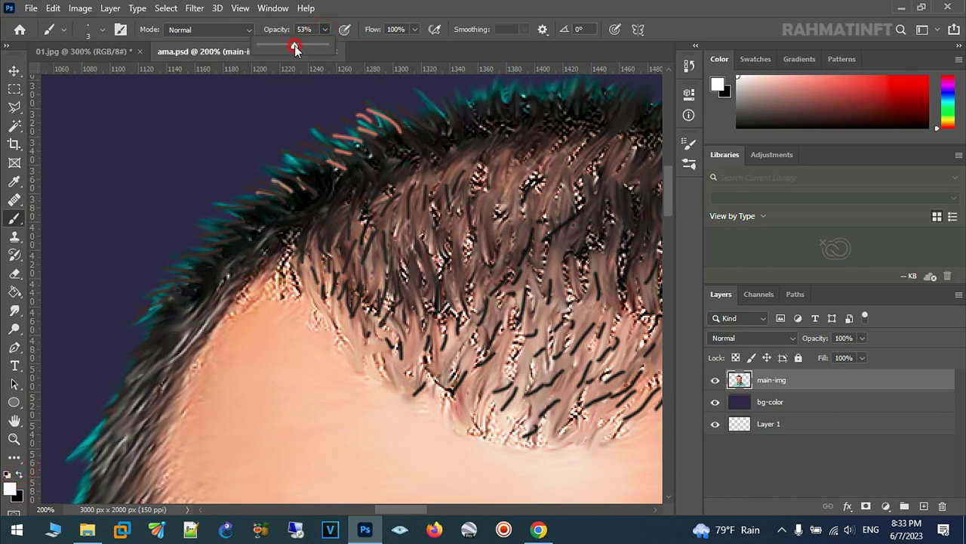
pyautogui.moveTo(283, 194); pyautogui.dragTo(257, 176)
pyautogui.moveTo(226, 218)
pyautogui.mouseDown()
pyautogui.moveTo(222, 252)
pyautogui.moveTo(140, 345)
pyautogui.moveTo(255, 248)
pyautogui.mouseUp()
pyautogui.moveTo(227, 299); pyautogui.dragTo(190, 308)
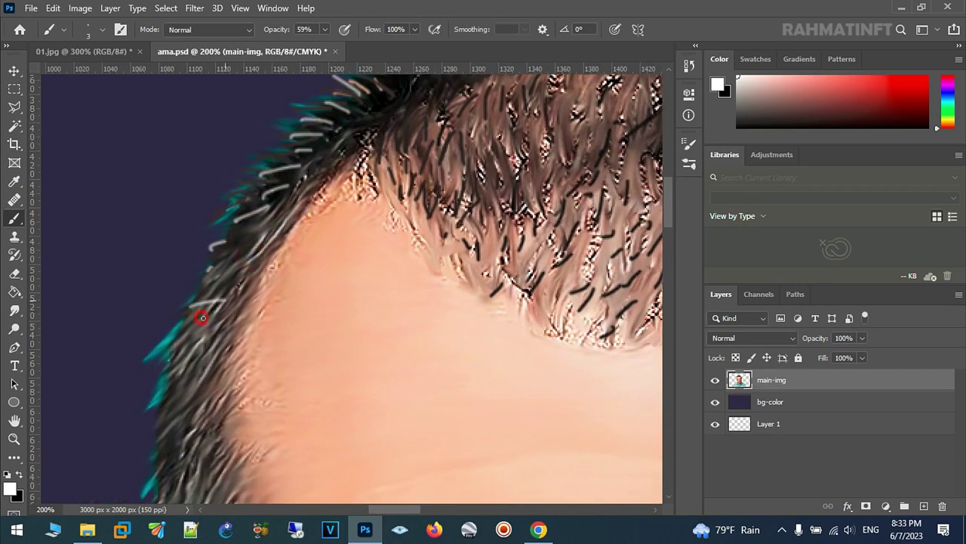
pyautogui.moveTo(145, 352)
pyautogui.mouseDown()
pyautogui.moveTo(184, 299)
pyautogui.moveTo(176, 277)
pyautogui.mouseUp()
pyautogui.scroll(-2, 244, 265)
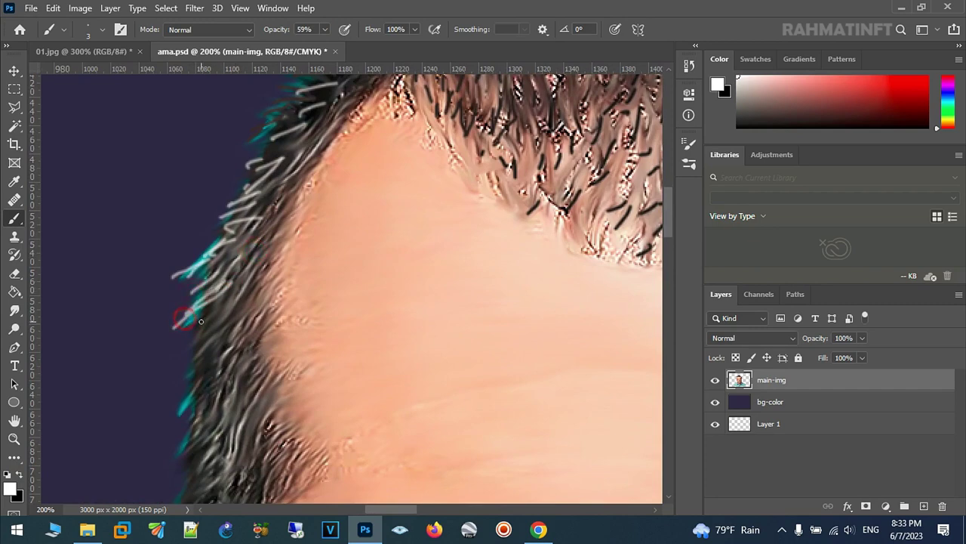
pyautogui.moveTo(198, 421); pyautogui.dragTo(202, 302)
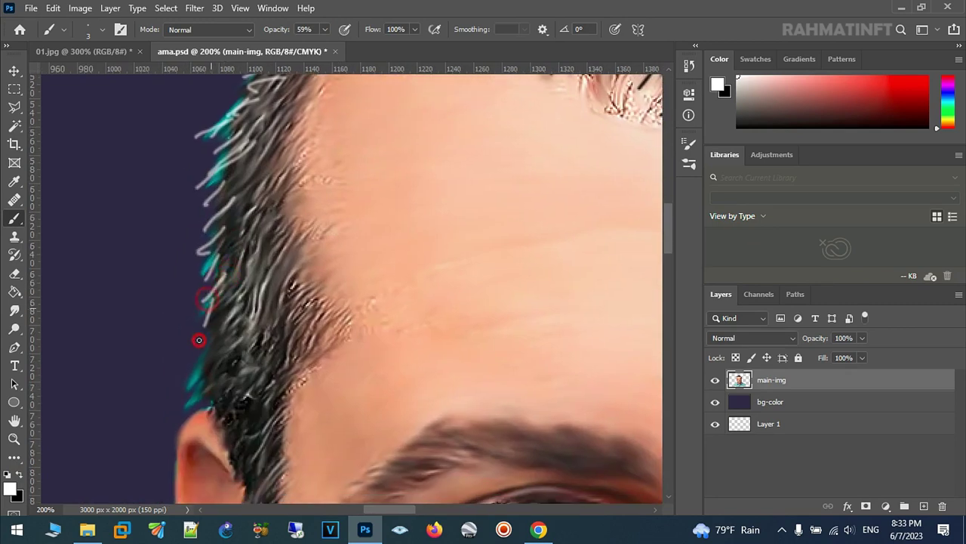
pyautogui.moveTo(240, 354); pyautogui.dragTo(216, 326)
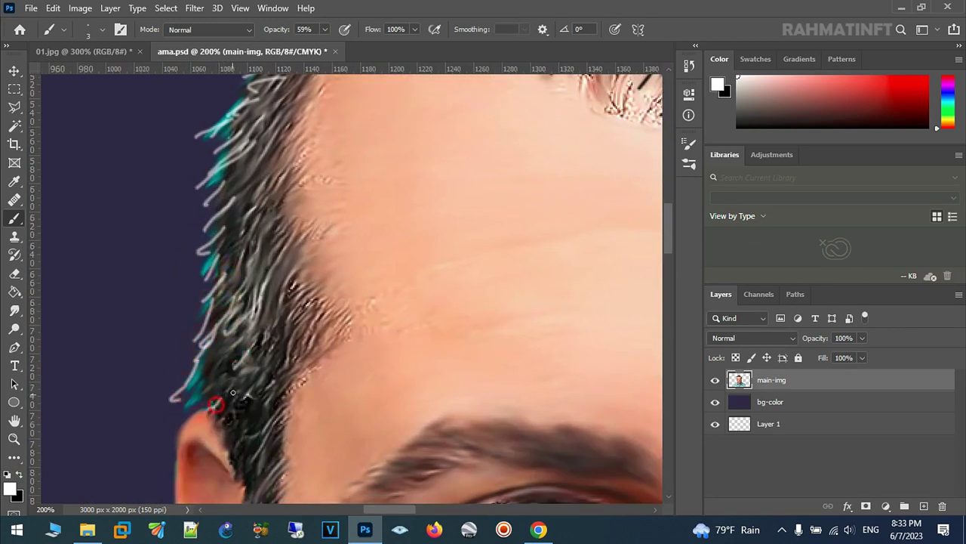
# - Paint pale strands on the side hair from the ear up to the forehead
pyautogui.scroll(-3, 268, 412)
pyautogui.moveTo(254, 403); pyautogui.dragTo(284, 446)
pyautogui.moveTo(296, 349)
pyautogui.mouseDown()
pyautogui.moveTo(309, 294)
pyautogui.moveTo(355, 195)
pyautogui.moveTo(317, 175)
pyautogui.mouseUp()
pyautogui.moveTo(260, 250); pyautogui.dragTo(236, 254)
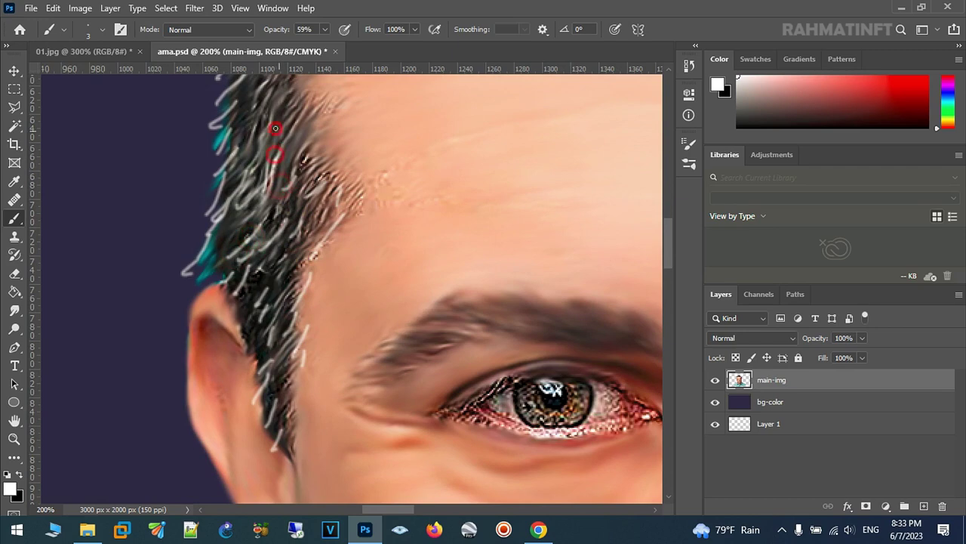
pyautogui.moveTo(275, 128); pyautogui.dragTo(207, 214)
pyautogui.moveTo(188, 300); pyautogui.dragTo(199, 263)
pyautogui.moveTo(235, 142); pyautogui.dragTo(173, 259)
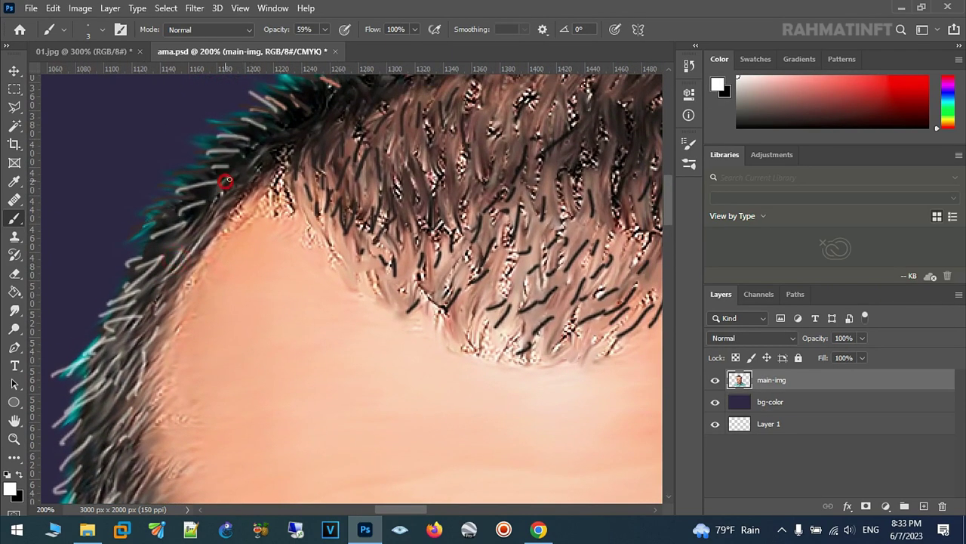
pyautogui.moveTo(323, 142)
pyautogui.mouseDown()
pyautogui.moveTo(280, 205)
pyautogui.moveTo(198, 195)
pyautogui.mouseUp()
pyautogui.moveTo(240, 162); pyautogui.dragTo(260, 128)
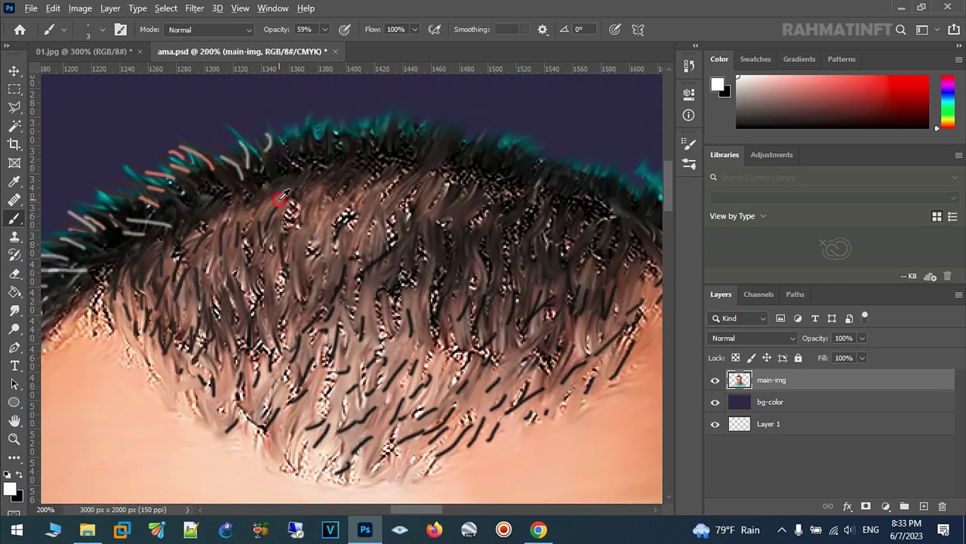
# - Paint faint reddish and light strands along the top edge of the hair toward the right
pyautogui.keyDown('alt'); pyautogui.click(289, 151); pyautogui.keyUp('alt')
pyautogui.moveTo(286, 134); pyautogui.dragTo(395, 97)
pyautogui.keyDown('alt'); pyautogui.click(392, 234); pyautogui.keyUp('alt')
pyautogui.moveTo(362, 147); pyautogui.dragTo(386, 117)
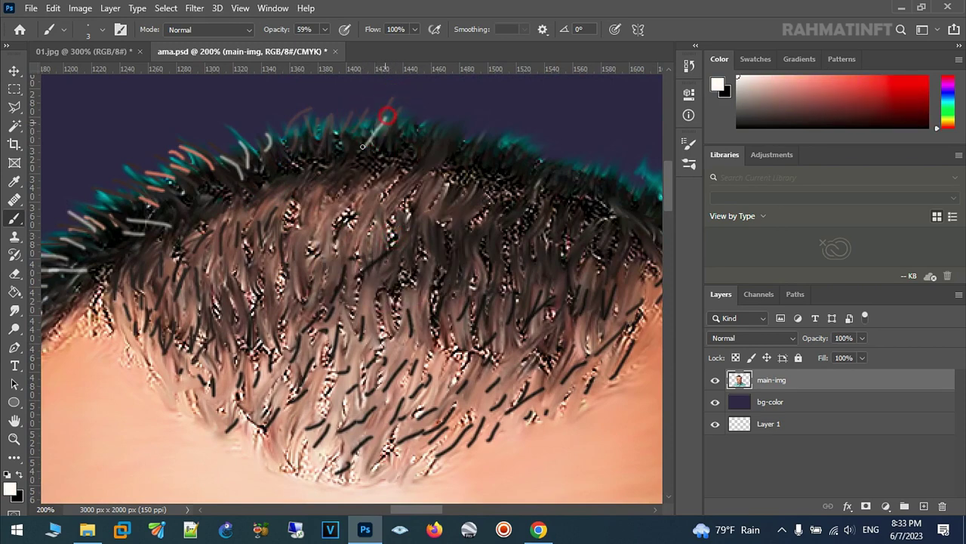
pyautogui.moveTo(335, 149); pyautogui.dragTo(348, 102)
pyautogui.moveTo(287, 165); pyautogui.dragTo(300, 128)
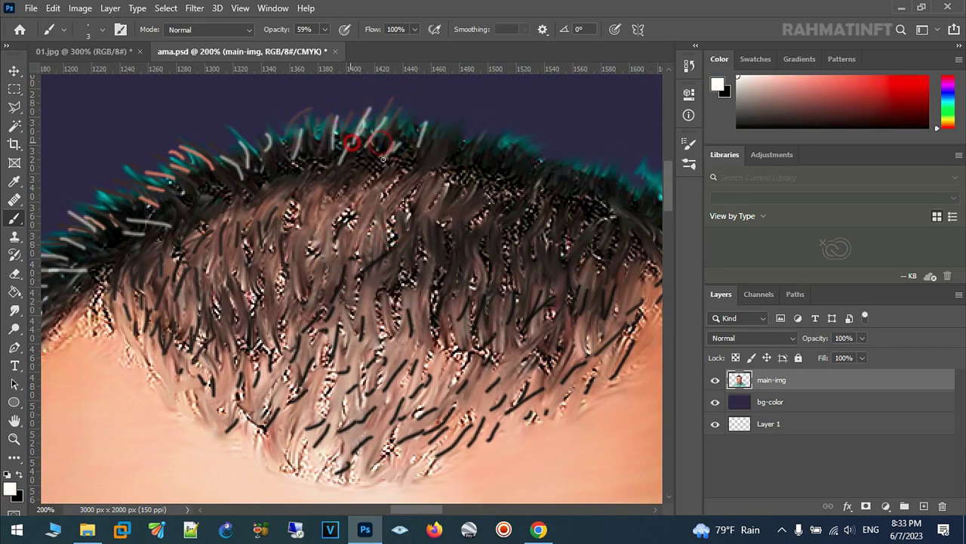
pyautogui.moveTo(468, 172)
pyautogui.mouseDown()
pyautogui.moveTo(462, 128)
pyautogui.moveTo(502, 128)
pyautogui.mouseUp()
pyautogui.moveTo(529, 174); pyautogui.dragTo(469, 181)
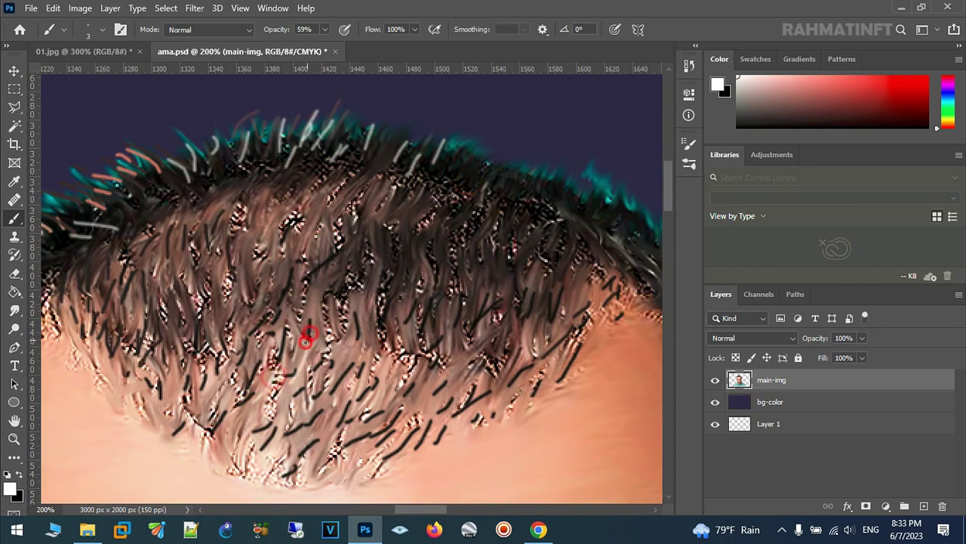
pyautogui.moveTo(457, 161)
pyautogui.mouseDown()
pyautogui.moveTo(483, 118)
pyautogui.moveTo(521, 143)
pyautogui.moveTo(553, 141)
pyautogui.mouseUp()
pyautogui.moveTo(544, 181)
pyautogui.mouseDown()
pyautogui.moveTo(574, 161)
pyautogui.moveTo(593, 173)
pyautogui.mouseUp()
pyautogui.moveTo(596, 194); pyautogui.dragTo(626, 182)
# - Add light strands along the top and down the right edge of the hair
pyautogui.moveTo(581, 223); pyautogui.dragTo(608, 202)
pyautogui.moveTo(555, 199)
pyautogui.mouseDown()
pyautogui.moveTo(576, 180)
pyautogui.moveTo(543, 167)
pyautogui.mouseUp()
pyautogui.hscroll(5, 453, 242)
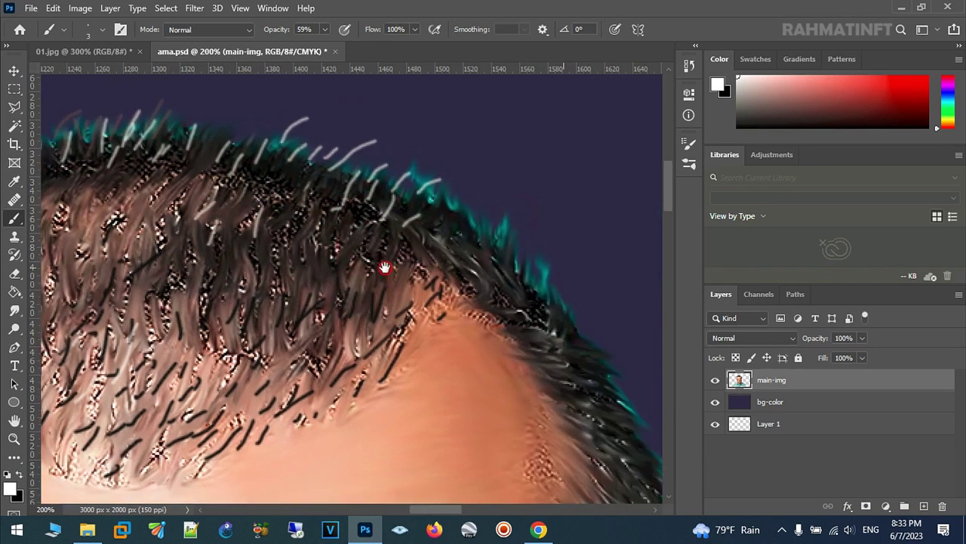
pyautogui.moveTo(447, 226); pyautogui.dragTo(459, 175)
pyautogui.moveTo(474, 218); pyautogui.dragTo(485, 184)
pyautogui.moveTo(518, 261); pyautogui.dragTo(531, 243)
pyautogui.moveTo(530, 284); pyautogui.dragTo(551, 264)
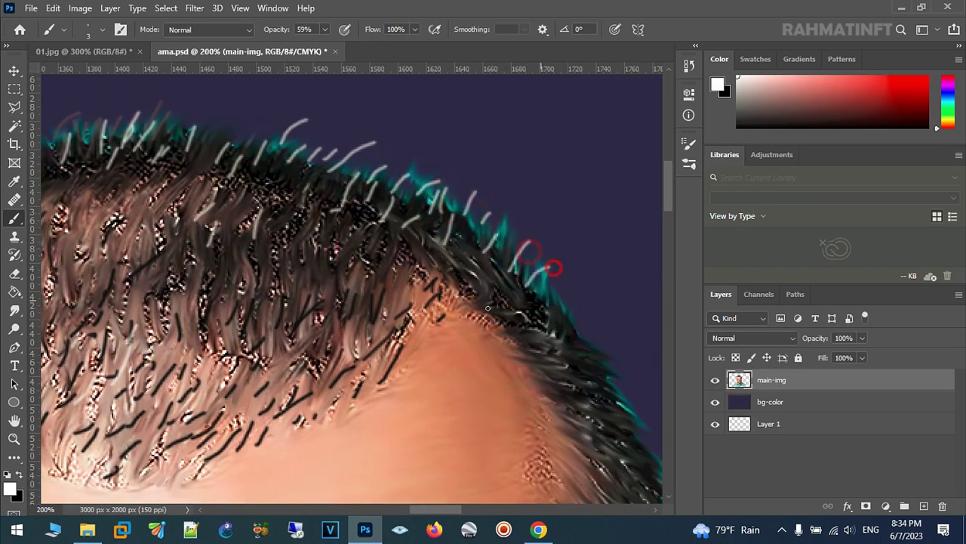
pyautogui.moveTo(544, 314); pyautogui.dragTo(389, 221)
pyautogui.moveTo(400, 257); pyautogui.dragTo(392, 239)
pyautogui.moveTo(411, 287); pyautogui.dragTo(383, 269)
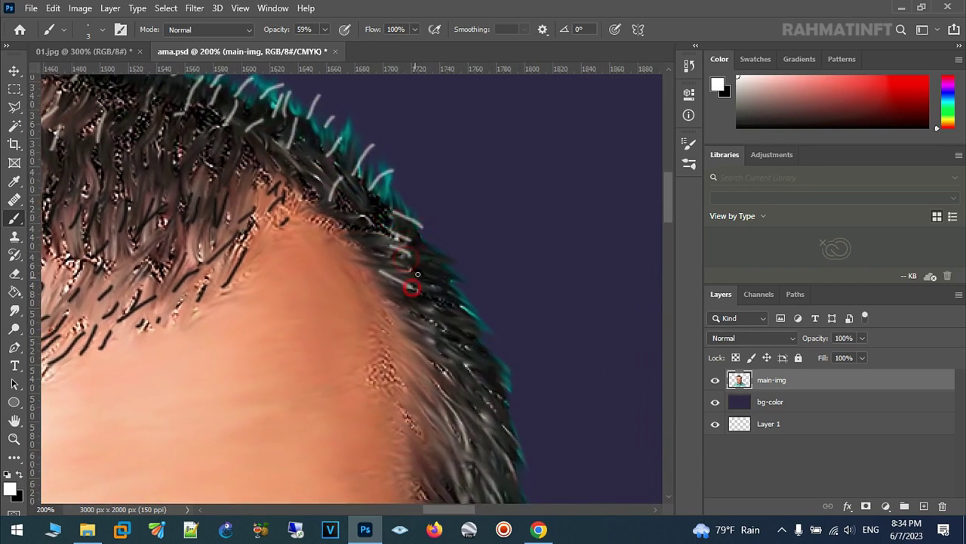
pyautogui.moveTo(458, 373)
pyautogui.mouseDown()
pyautogui.moveTo(478, 350)
pyautogui.moveTo(370, 276)
pyautogui.moveTo(345, 282)
pyautogui.moveTo(361, 160)
pyautogui.mouseUp()
# - Paint thin light strands along the side hair near the ear and over the eyebrows
pyautogui.moveTo(356, 209); pyautogui.dragTo(344, 191)
pyautogui.moveTo(357, 249); pyautogui.dragTo(332, 220)
pyautogui.moveTo(313, 264); pyautogui.dragTo(305, 218)
pyautogui.moveTo(328, 313); pyautogui.dragTo(322, 280)
pyautogui.moveTo(335, 367); pyautogui.dragTo(333, 346)
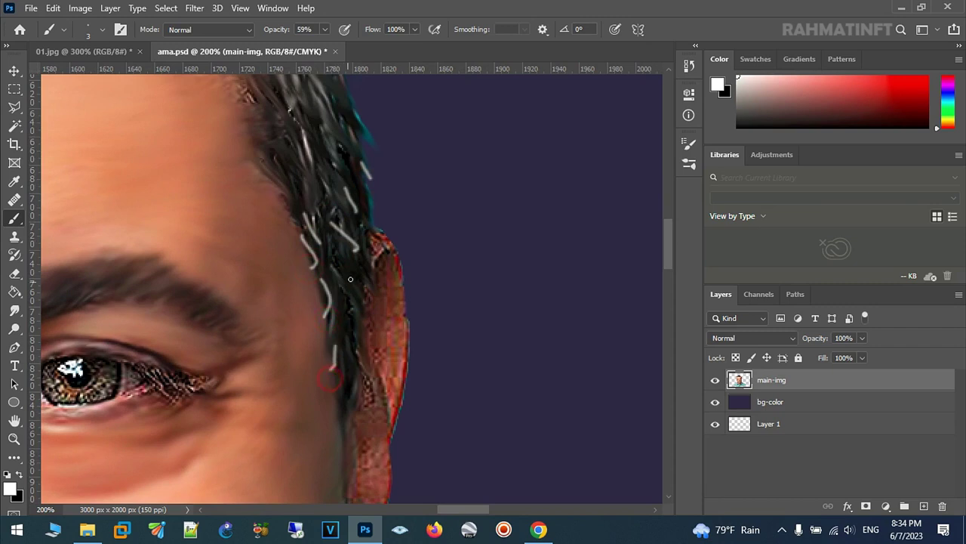
pyautogui.scroll(3, 362, 280)
pyautogui.moveTo(301, 228); pyautogui.dragTo(309, 296)
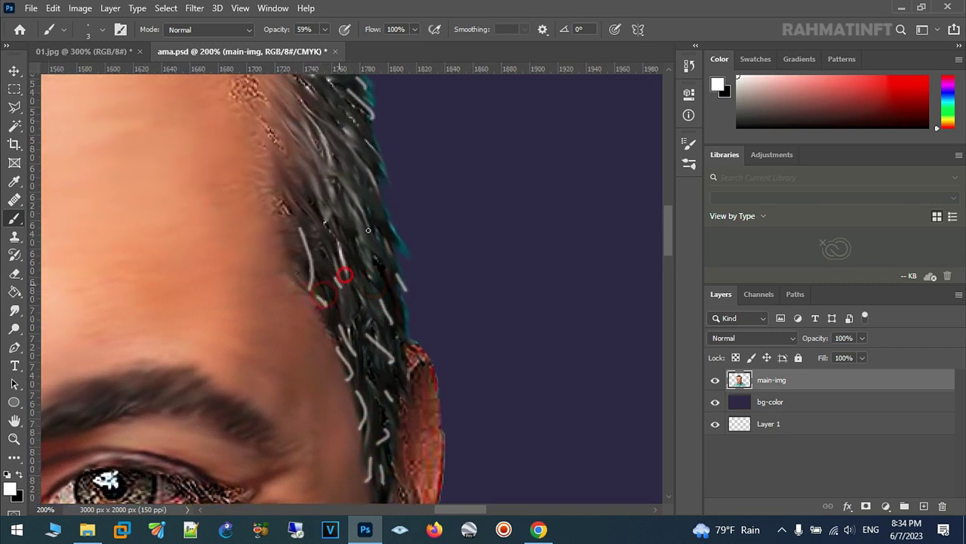
pyautogui.scroll(3, 355, 257)
pyautogui.moveTo(317, 189); pyautogui.dragTo(316, 140)
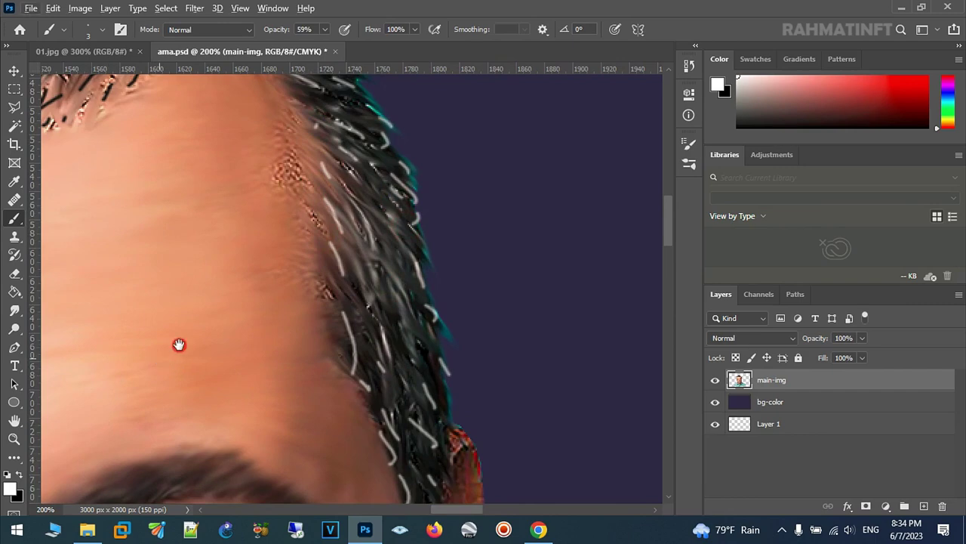
pyautogui.moveTo(179, 344); pyautogui.dragTo(435, 143)
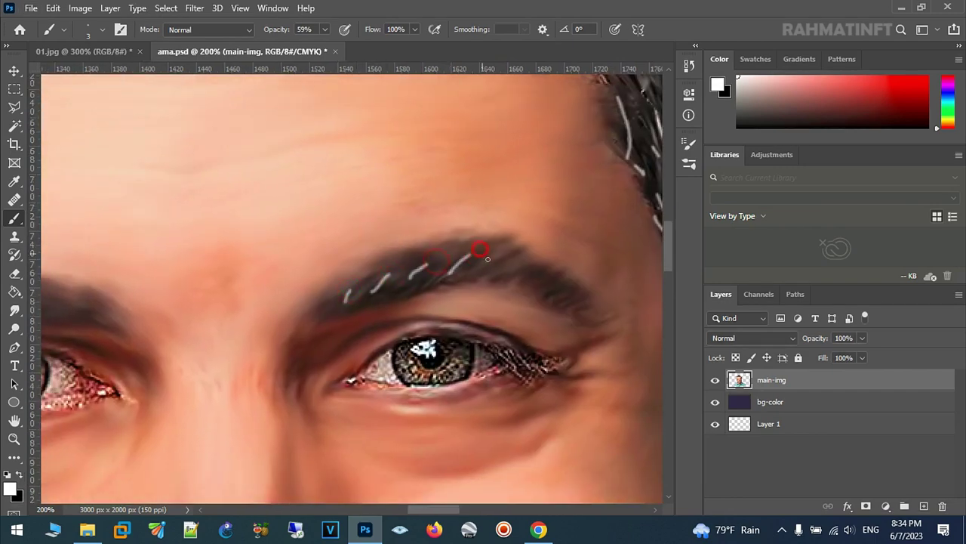
pyautogui.moveTo(355, 237); pyautogui.dragTo(658, 145)
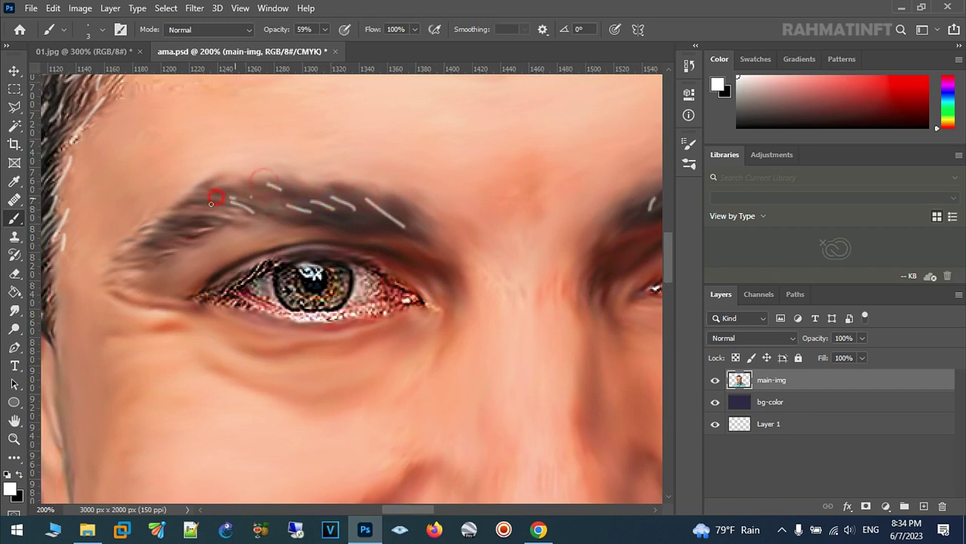
pyautogui.click(13, 438)
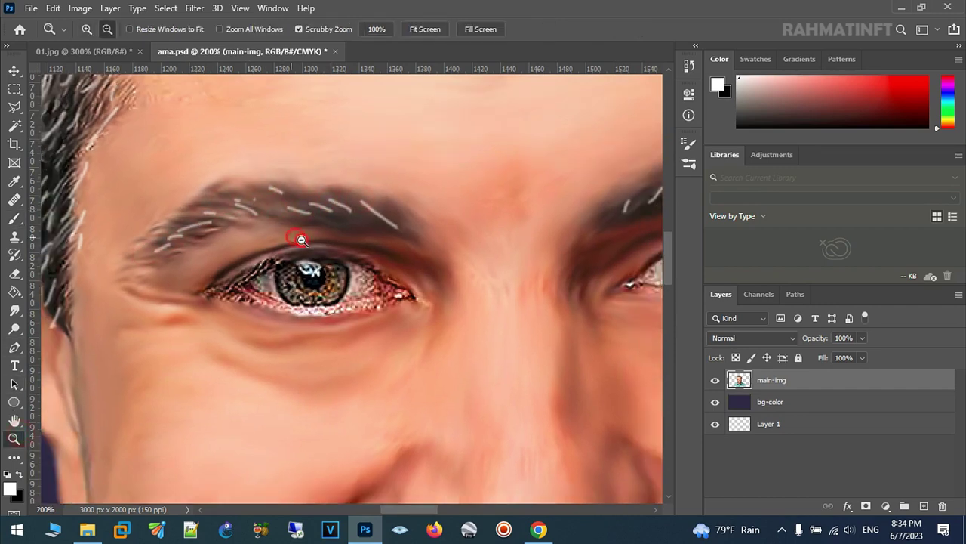
# - Zoom out to view the whole portrait, then zoom back in on the left eye and eyebrow
pyautogui.keyDown('alt'); pyautogui.click(302, 243); pyautogui.keyUp('alt')
pyautogui.keyDown('alt'); pyautogui.click(295, 239); pyautogui.keyUp('alt')
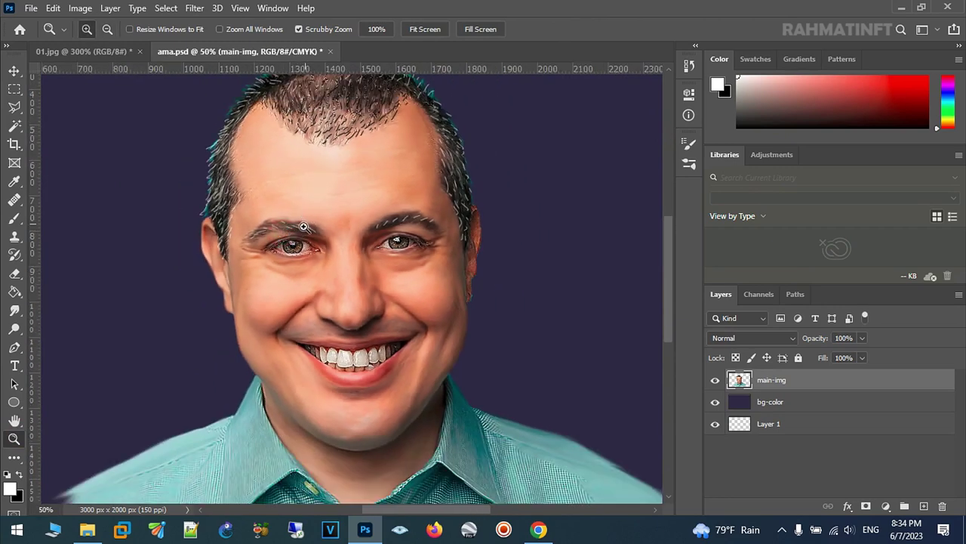
pyautogui.click(294, 250)
pyautogui.keyDown('alt'); pyautogui.click(287, 227); pyautogui.keyUp('alt')
pyautogui.moveTo(410, 194); pyautogui.dragTo(285, 220)
# - Choose the Smudge tool with a 12 px brush and 47% strength
pyautogui.click(13, 310)
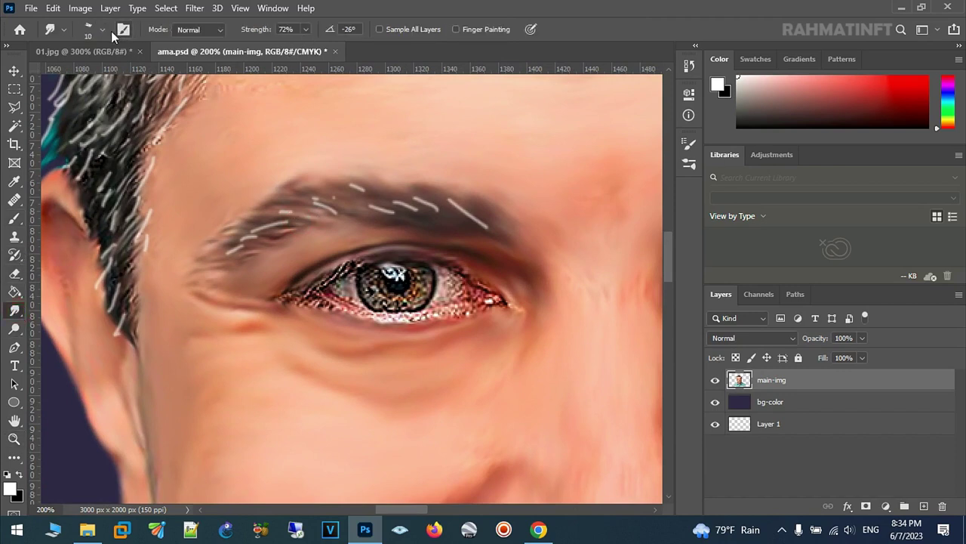
pyautogui.click(102, 29)
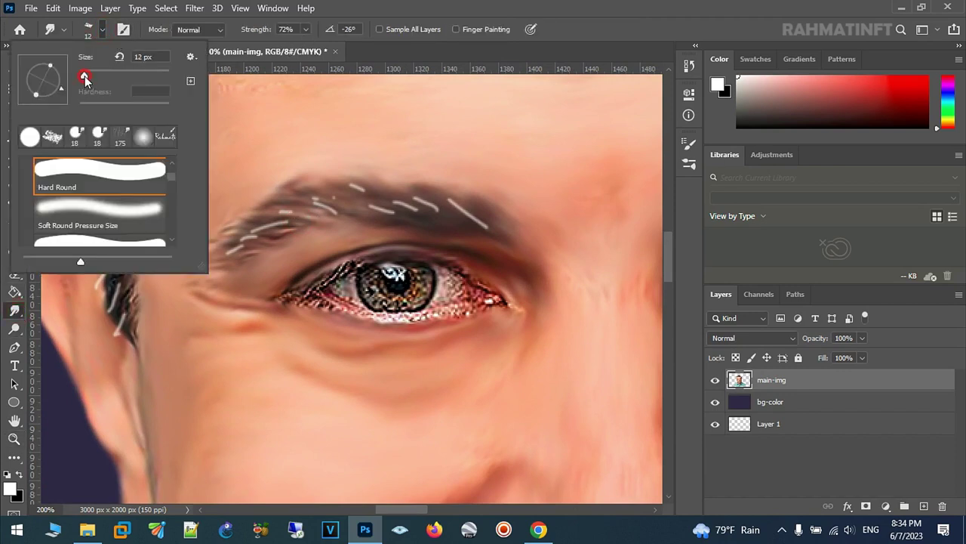
pyautogui.click(305, 30)
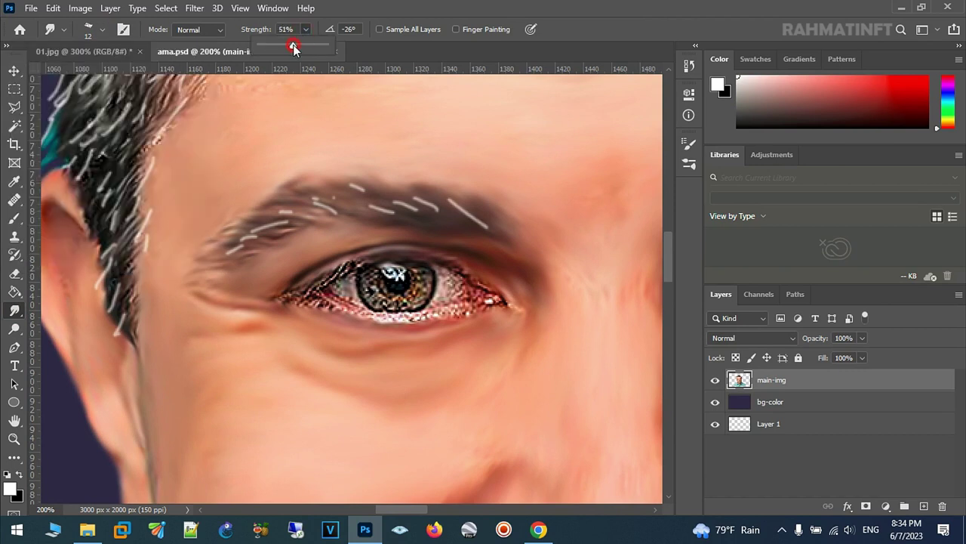
pyautogui.click(449, 198)
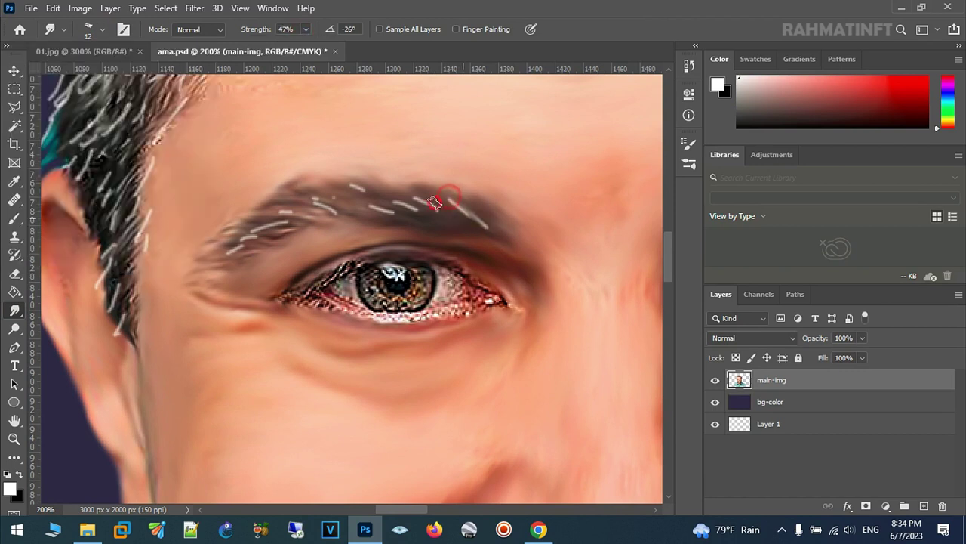
# - Smudge the light strands into the eyebrow and along the side hairline near the temple
pyautogui.moveTo(351, 195)
pyautogui.mouseDown()
pyautogui.moveTo(309, 201)
pyautogui.moveTo(240, 248)
pyautogui.mouseUp()
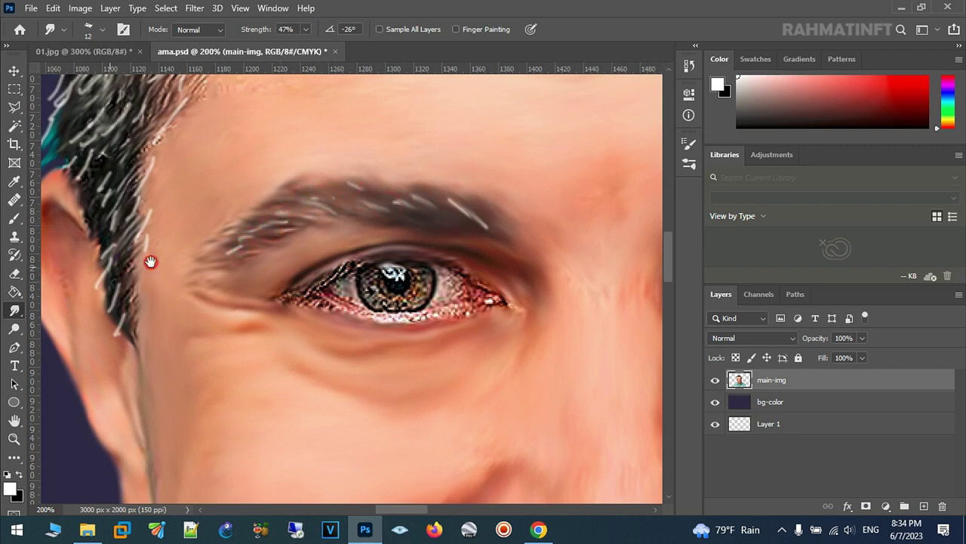
pyautogui.moveTo(150, 262); pyautogui.dragTo(217, 251)
pyautogui.moveTo(175, 282); pyautogui.dragTo(202, 239)
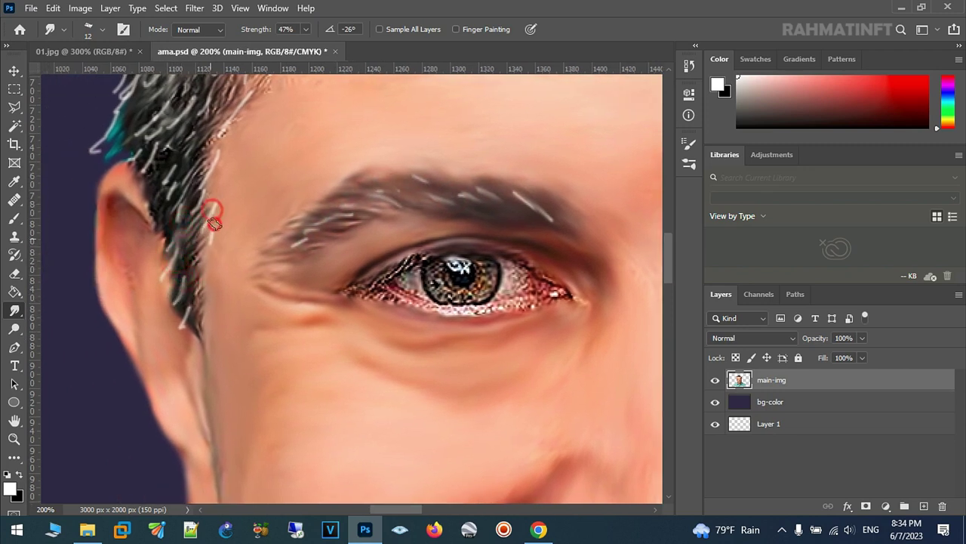
pyautogui.moveTo(182, 195)
pyautogui.mouseDown()
pyautogui.moveTo(229, 255)
pyautogui.moveTo(171, 217)
pyautogui.moveTo(200, 166)
pyautogui.moveTo(208, 113)
pyautogui.moveTo(183, 135)
pyautogui.mouseUp()
pyautogui.moveTo(295, 134)
pyautogui.mouseDown()
pyautogui.moveTo(272, 113)
pyautogui.moveTo(259, 155)
pyautogui.moveTo(265, 211)
pyautogui.moveTo(250, 154)
pyautogui.moveTo(204, 197)
pyautogui.mouseUp()
pyautogui.moveTo(215, 143); pyautogui.dragTo(170, 215)
pyautogui.moveTo(237, 121)
pyautogui.mouseDown()
pyautogui.moveTo(256, 165)
pyautogui.moveTo(196, 193)
pyautogui.mouseUp()
pyautogui.moveTo(215, 155)
pyautogui.mouseDown()
pyautogui.moveTo(184, 190)
pyautogui.moveTo(219, 140)
pyautogui.moveTo(268, 209)
pyautogui.moveTo(257, 143)
pyautogui.moveTo(302, 130)
pyautogui.mouseUp()
# - Blend the grey and teal strands along the upper hairline across the top of the hair
pyautogui.scroll(-5, 302, 129)
pyautogui.moveTo(334, 190)
pyautogui.mouseDown()
pyautogui.moveTo(280, 264)
pyautogui.moveTo(302, 161)
pyautogui.moveTo(216, 210)
pyautogui.moveTo(199, 244)
pyautogui.moveTo(241, 242)
pyautogui.moveTo(317, 177)
pyautogui.moveTo(244, 262)
pyautogui.mouseUp()
pyautogui.scroll(3, 280, 249)
pyautogui.scroll(3, 292, 222)
pyautogui.scroll(3, 283, 257)
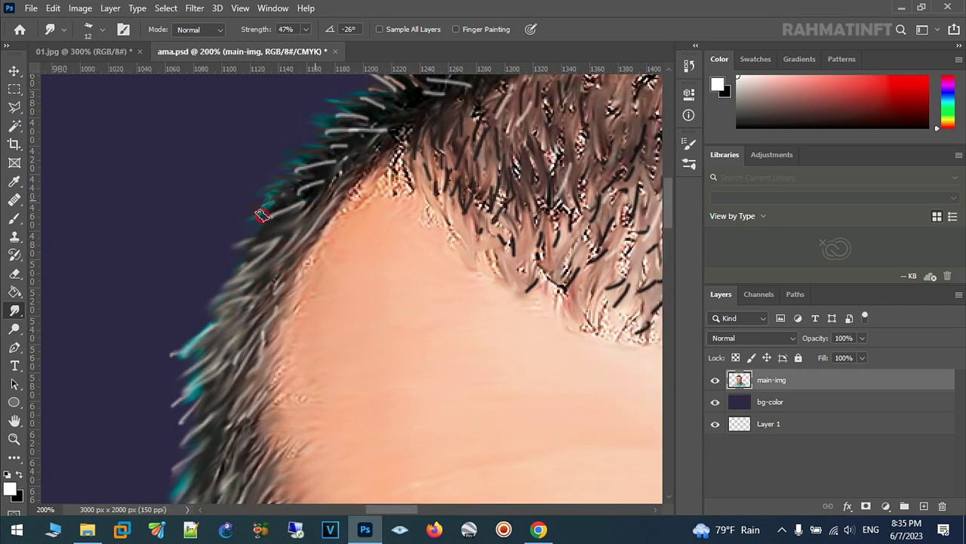
pyautogui.moveTo(278, 188); pyautogui.dragTo(342, 119)
pyautogui.scroll(3, 340, 189)
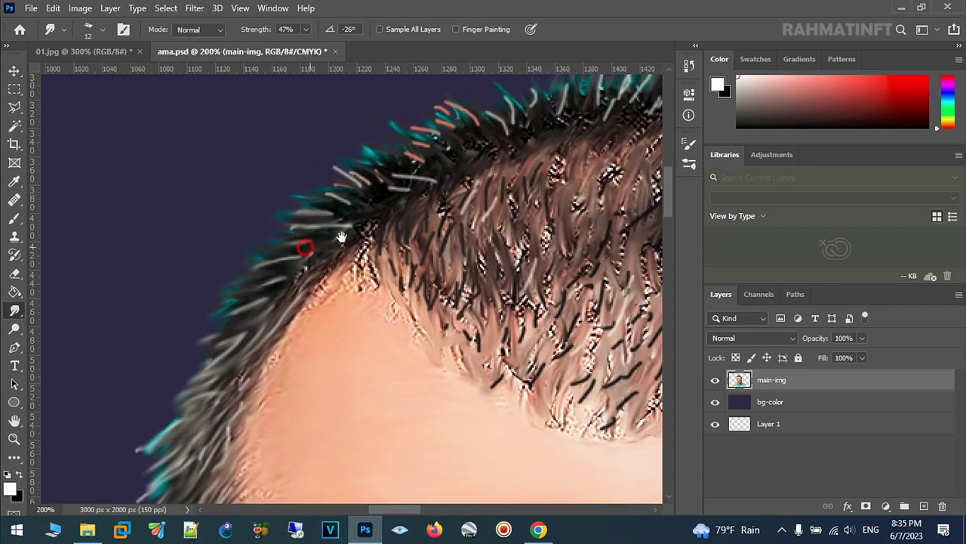
pyautogui.moveTo(373, 189)
pyautogui.mouseDown()
pyautogui.moveTo(325, 174)
pyautogui.moveTo(385, 167)
pyautogui.moveTo(401, 129)
pyautogui.moveTo(420, 118)
pyautogui.moveTo(478, 117)
pyautogui.mouseUp()
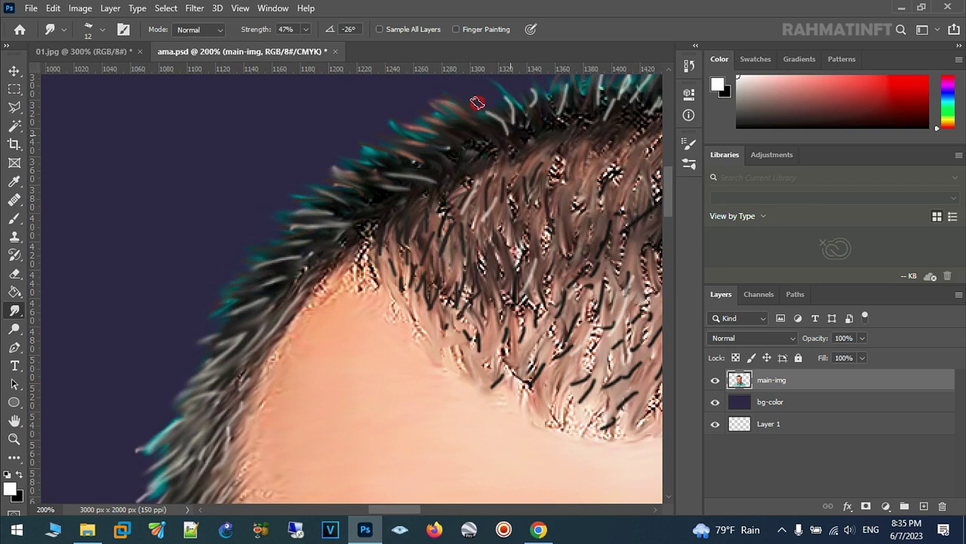
pyautogui.scroll(2, 483, 151)
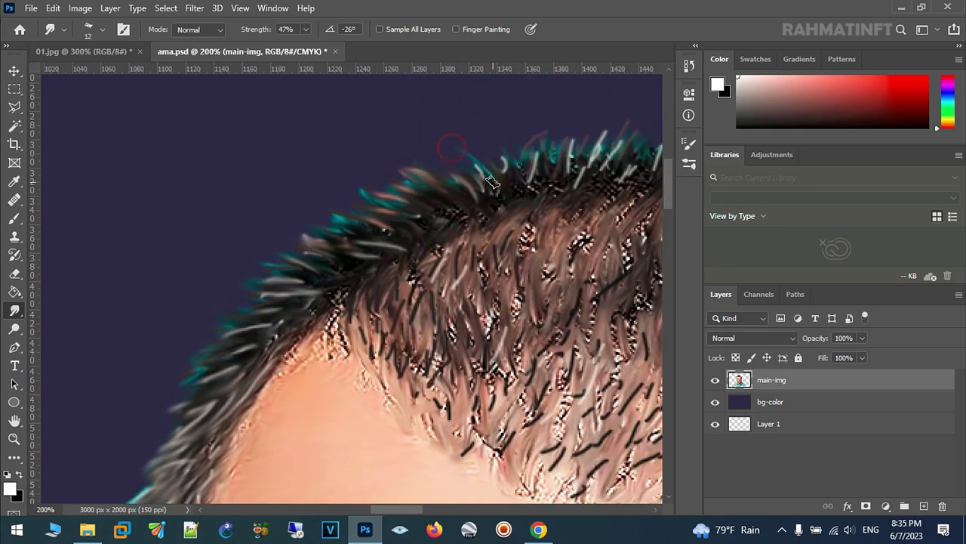
pyautogui.moveTo(475, 162)
pyautogui.mouseDown()
pyautogui.moveTo(563, 148)
pyautogui.moveTo(584, 165)
pyautogui.mouseUp()
pyautogui.moveTo(626, 118)
pyautogui.mouseDown()
pyautogui.moveTo(619, 151)
pyautogui.moveTo(604, 128)
pyautogui.mouseUp()
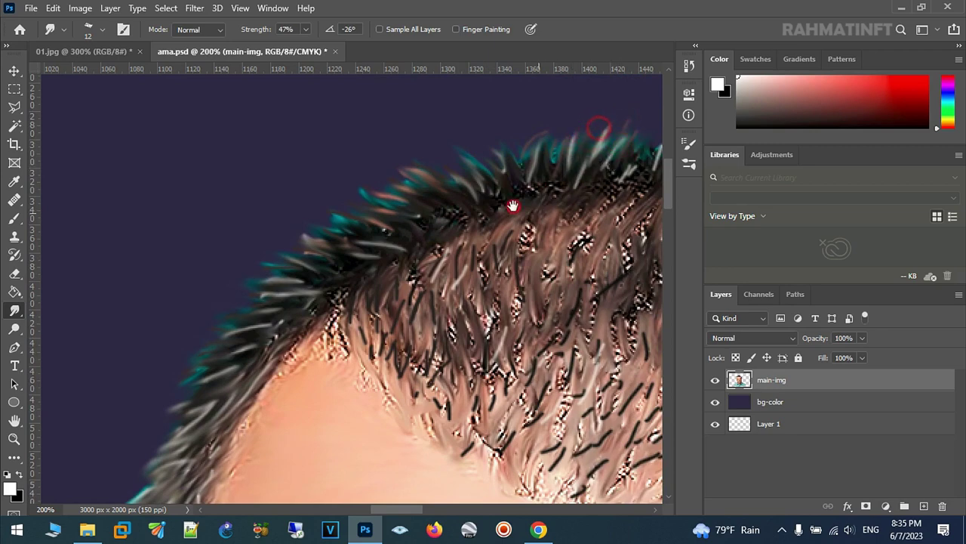
# - Pull hair strands outward along the top edge and smudge the right hairline
pyautogui.hscroll(3, 513, 205)
pyautogui.moveTo(370, 219); pyautogui.dragTo(432, 200)
pyautogui.moveTo(456, 135); pyautogui.dragTo(453, 181)
pyautogui.moveTo(491, 147); pyautogui.dragTo(483, 181)
pyautogui.moveTo(520, 136)
pyautogui.mouseDown()
pyautogui.moveTo(505, 173)
pyautogui.moveTo(530, 172)
pyautogui.mouseUp()
pyautogui.moveTo(585, 153); pyautogui.dragTo(570, 177)
pyautogui.moveTo(615, 137)
pyautogui.mouseDown()
pyautogui.moveTo(596, 176)
pyautogui.moveTo(522, 224)
pyautogui.mouseUp()
pyautogui.moveTo(572, 201)
pyautogui.mouseDown()
pyautogui.moveTo(589, 197)
pyautogui.moveTo(572, 237)
pyautogui.moveTo(581, 264)
pyautogui.mouseUp()
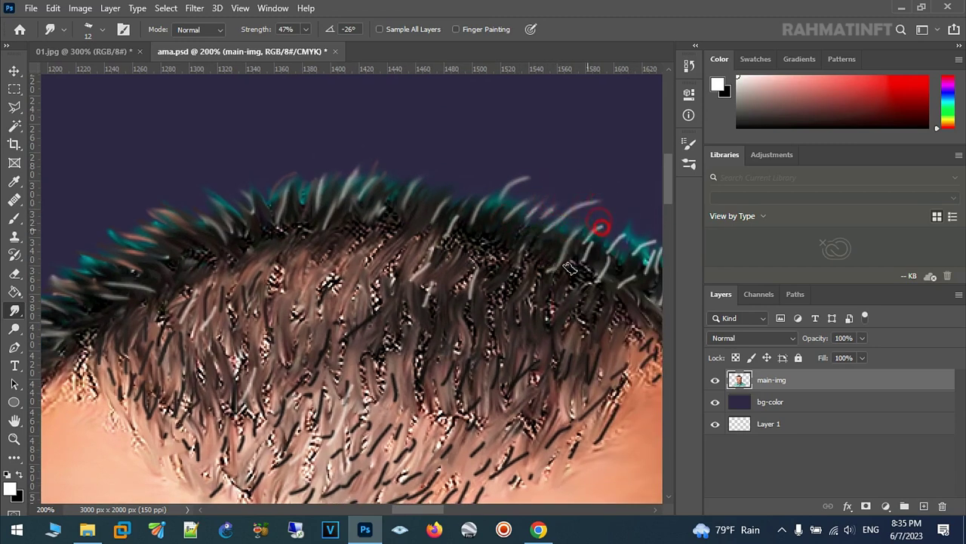
pyautogui.moveTo(613, 236)
pyautogui.mouseDown()
pyautogui.moveTo(596, 258)
pyautogui.moveTo(427, 252)
pyautogui.moveTo(461, 274)
pyautogui.moveTo(514, 237)
pyautogui.mouseUp()
# - Pull teal and white strands outward at the edge and smudge the side hair downward
pyautogui.moveTo(502, 287); pyautogui.dragTo(524, 261)
pyautogui.moveTo(524, 302)
pyautogui.mouseDown()
pyautogui.moveTo(543, 321)
pyautogui.moveTo(582, 295)
pyautogui.mouseUp()
pyautogui.moveTo(563, 339)
pyautogui.mouseDown()
pyautogui.moveTo(604, 306)
pyautogui.moveTo(495, 250)
pyautogui.moveTo(470, 272)
pyautogui.moveTo(491, 301)
pyautogui.moveTo(476, 276)
pyautogui.moveTo(363, 260)
pyautogui.moveTo(384, 217)
pyautogui.moveTo(399, 255)
pyautogui.moveTo(464, 282)
pyautogui.moveTo(506, 321)
pyautogui.moveTo(443, 249)
pyautogui.mouseUp()
pyautogui.moveTo(483, 281)
pyautogui.mouseDown()
pyautogui.moveTo(518, 302)
pyautogui.moveTo(492, 319)
pyautogui.moveTo(518, 327)
pyautogui.moveTo(542, 365)
pyautogui.moveTo(483, 371)
pyautogui.mouseUp()
pyautogui.moveTo(459, 332)
pyautogui.mouseDown()
pyautogui.moveTo(484, 367)
pyautogui.moveTo(385, 259)
pyautogui.mouseUp()
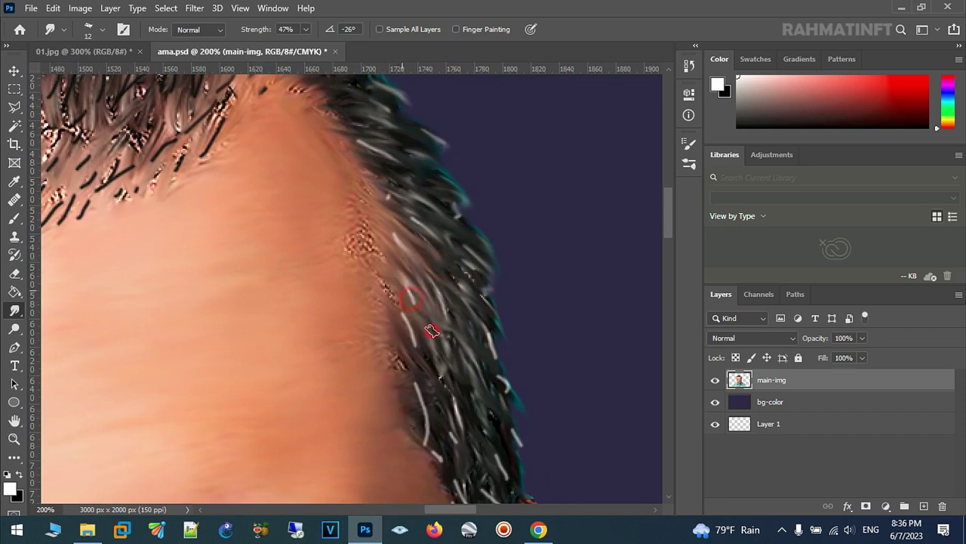
# - Smear the hair strands along the side hairline and outer hair edge near the ear
pyautogui.moveTo(415, 320)
pyautogui.mouseDown()
pyautogui.moveTo(431, 355)
pyautogui.moveTo(510, 339)
pyautogui.mouseUp()
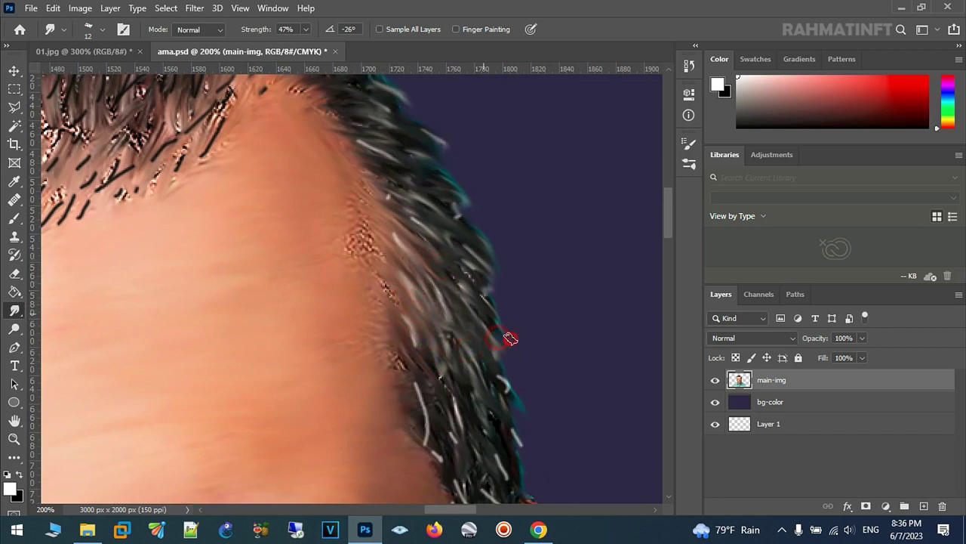
pyautogui.moveTo(445, 332); pyautogui.dragTo(425, 279)
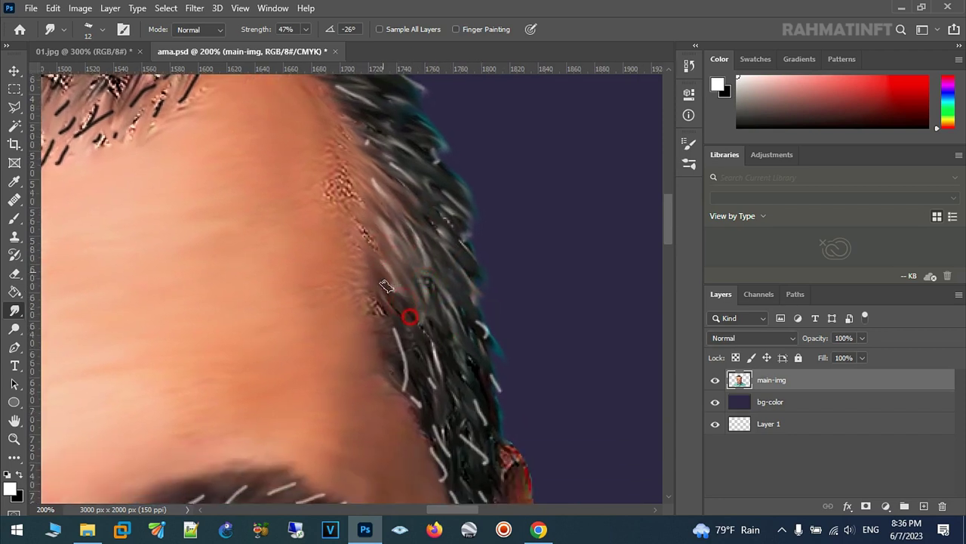
pyautogui.moveTo(366, 307)
pyautogui.mouseDown()
pyautogui.moveTo(412, 382)
pyautogui.moveTo(491, 346)
pyautogui.mouseUp()
pyautogui.scroll(-2, 508, 355)
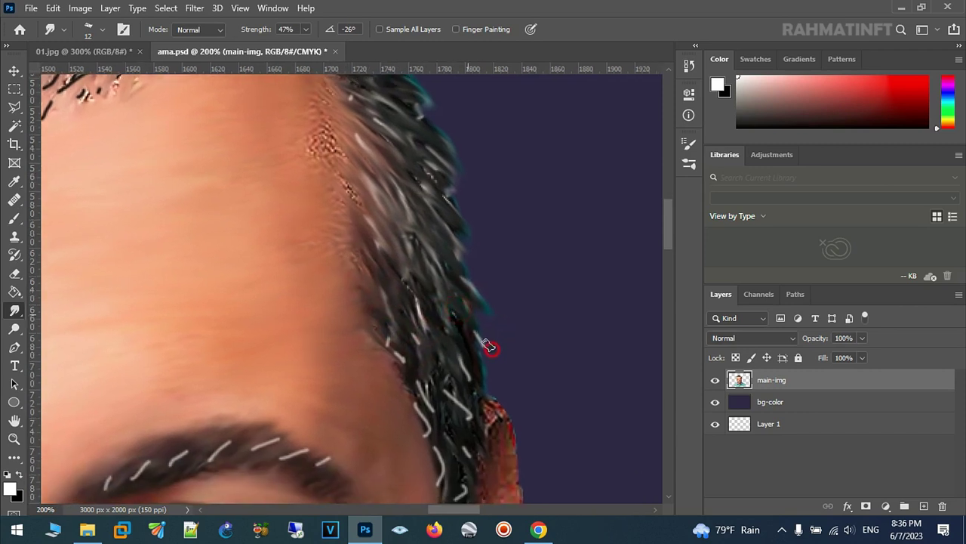
pyautogui.moveTo(486, 358)
pyautogui.mouseDown()
pyautogui.moveTo(453, 340)
pyautogui.moveTo(438, 351)
pyautogui.moveTo(412, 329)
pyautogui.moveTo(408, 381)
pyautogui.moveTo(439, 404)
pyautogui.moveTo(447, 391)
pyautogui.moveTo(430, 426)
pyautogui.mouseUp()
pyautogui.scroll(-1, 426, 412)
pyautogui.scroll(-4, 427, 400)
pyautogui.moveTo(416, 345); pyautogui.dragTo(439, 323)
# - Soften the upper edge of the eyebrow, then zoom in closer on the eye
pyautogui.moveTo(294, 291); pyautogui.dragTo(483, 194)
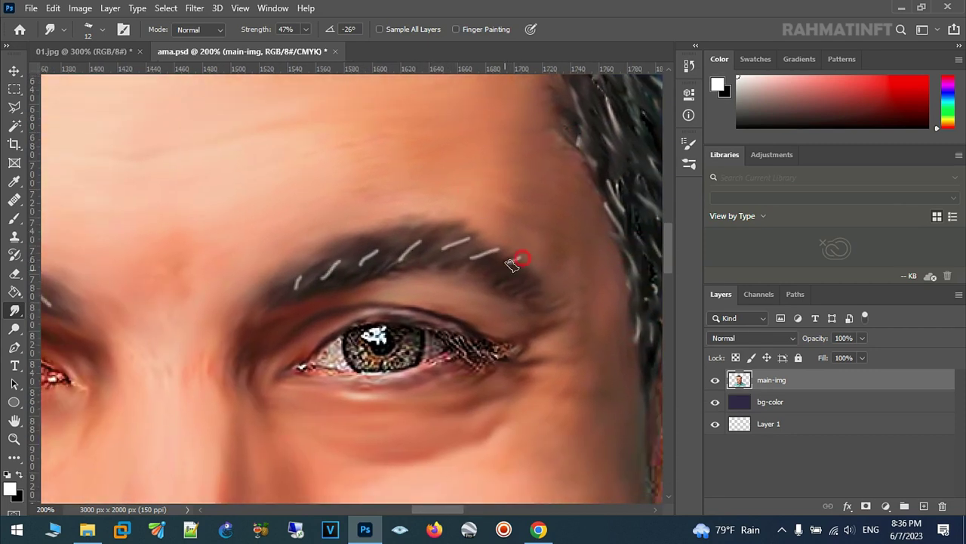
pyautogui.moveTo(487, 249)
pyautogui.mouseDown()
pyautogui.moveTo(479, 226)
pyautogui.moveTo(410, 233)
pyautogui.moveTo(355, 266)
pyautogui.moveTo(323, 255)
pyautogui.moveTo(498, 209)
pyautogui.mouseUp()
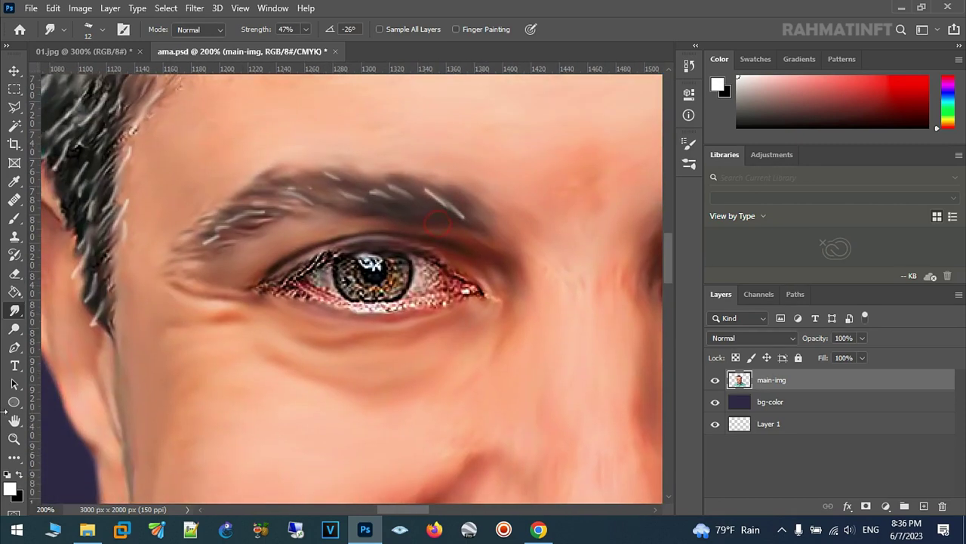
pyautogui.press('z')
pyautogui.click(420, 319)
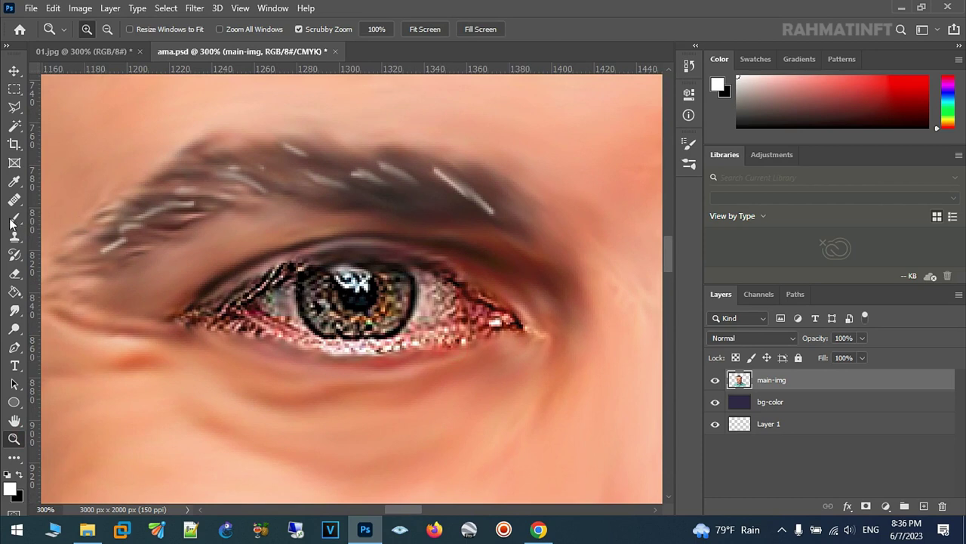
# - Save the document, then paint white over the red veins in one eye white
pyautogui.click(14, 220)
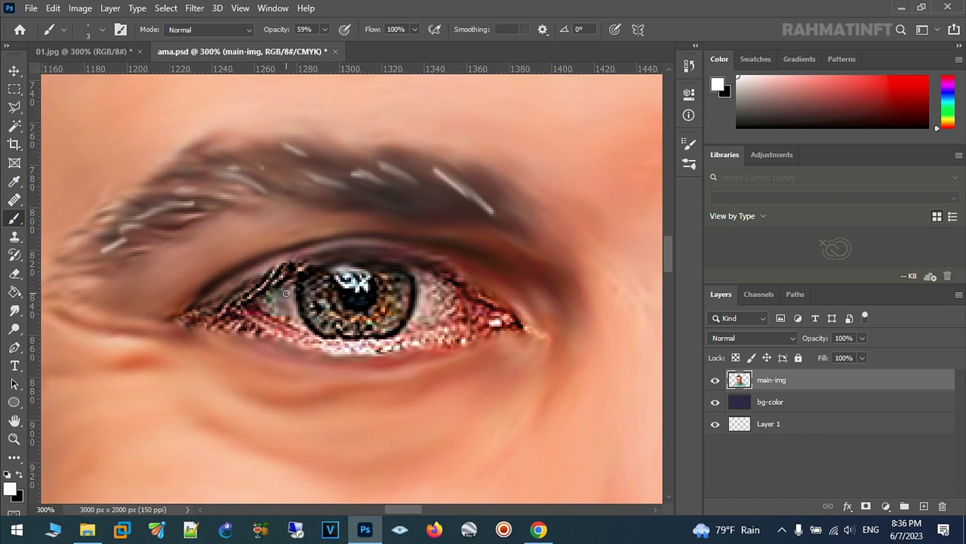
pyautogui.hotkey('ctrl', 's')
pyautogui.click(299, 322)
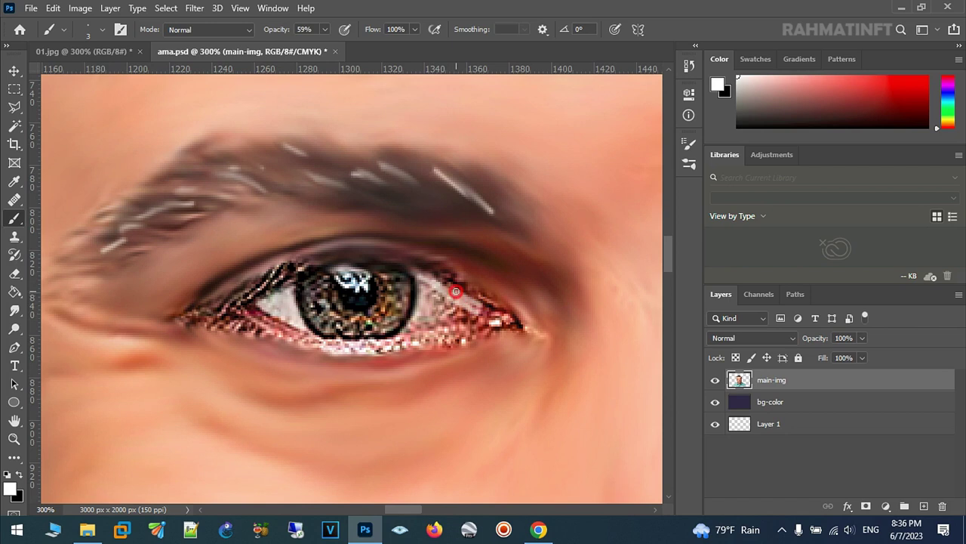
pyautogui.moveTo(437, 318); pyautogui.dragTo(437, 299)
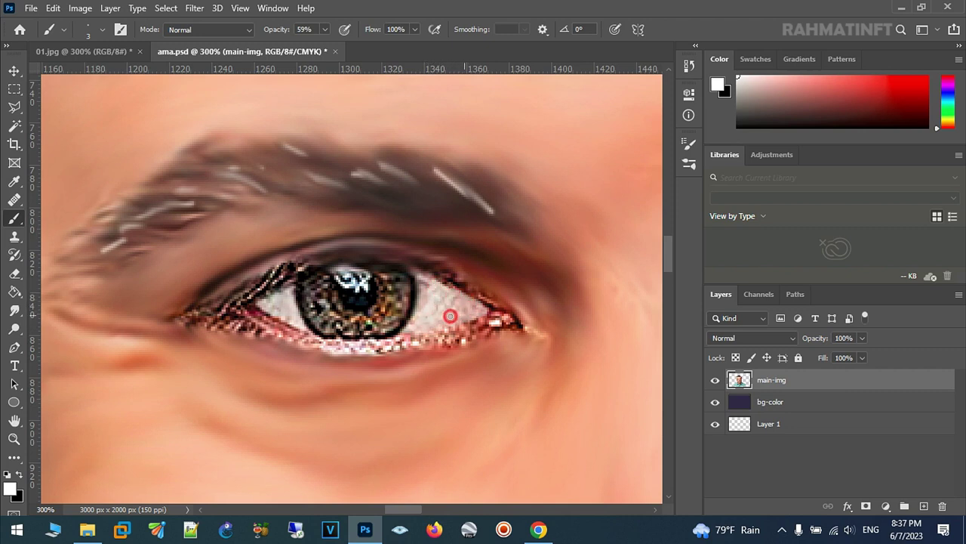
# - Brighten the eye white at the inner corner and on both sides of the iris
pyautogui.hscroll(3, 444, 319)
pyautogui.hscroll(3, 340, 323)
pyautogui.hscroll(2, 304, 324)
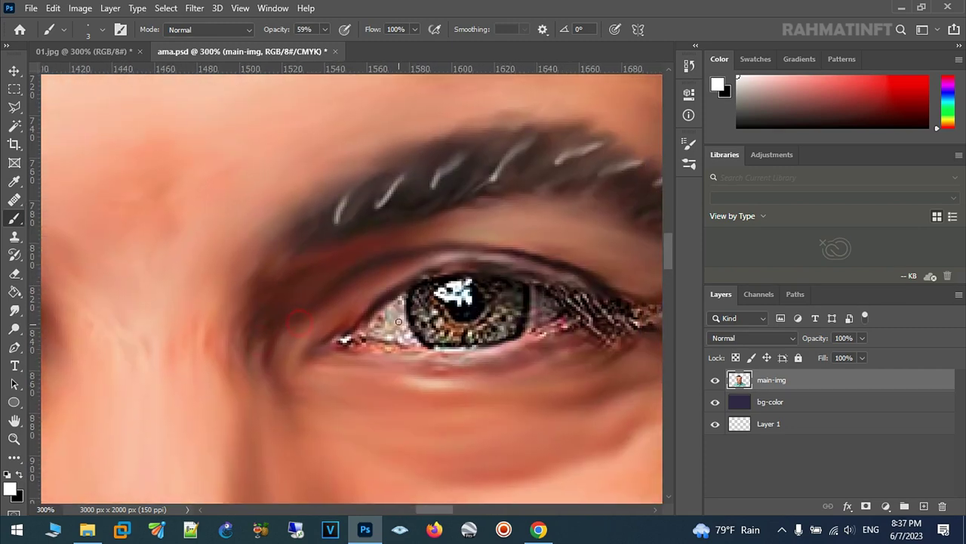
pyautogui.moveTo(376, 320); pyautogui.dragTo(409, 341)
pyautogui.moveTo(400, 303); pyautogui.dragTo(400, 328)
pyautogui.moveTo(543, 297); pyautogui.dragTo(545, 324)
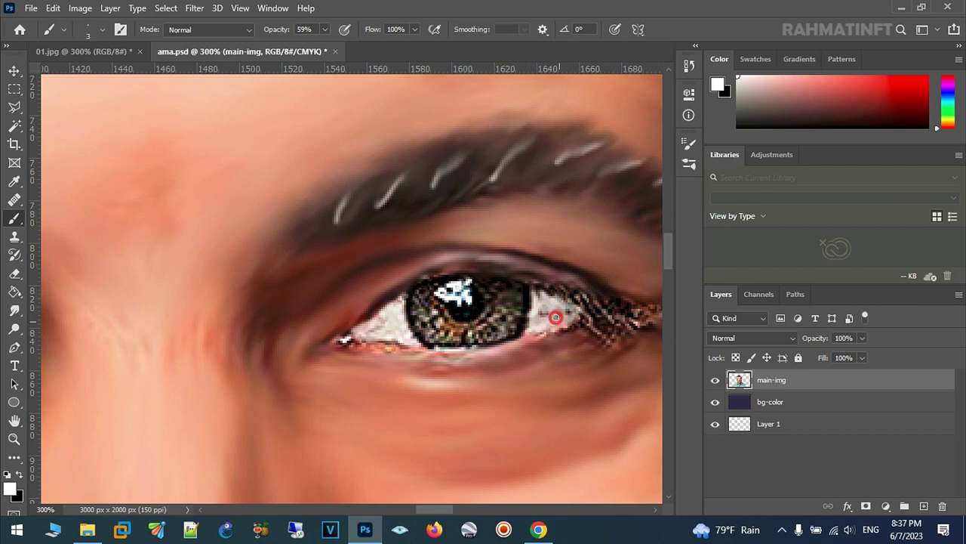
pyautogui.moveTo(551, 305); pyautogui.dragTo(508, 250)
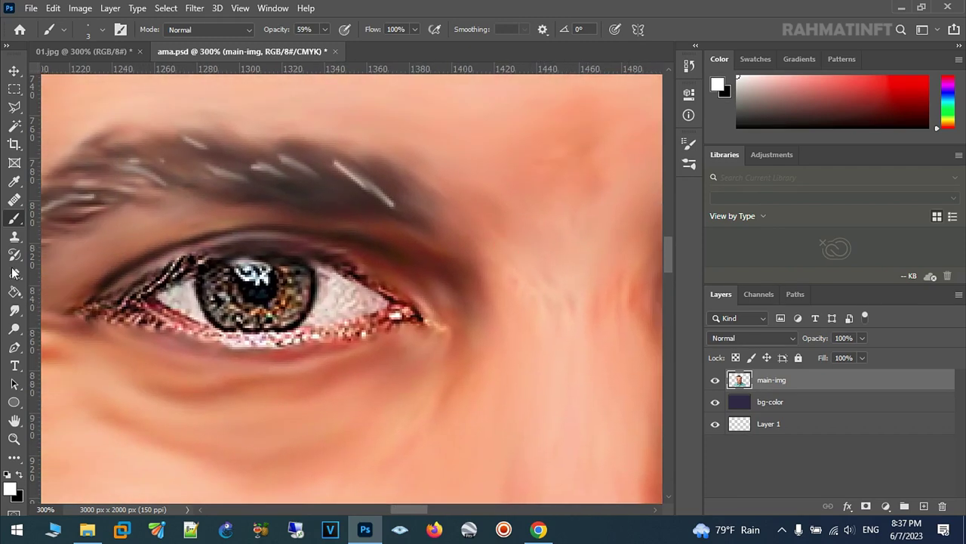
# - Use the Smudge tool at 6 px to blend the eye white below the iris
pyautogui.click(14, 311)
pyautogui.click(101, 30)
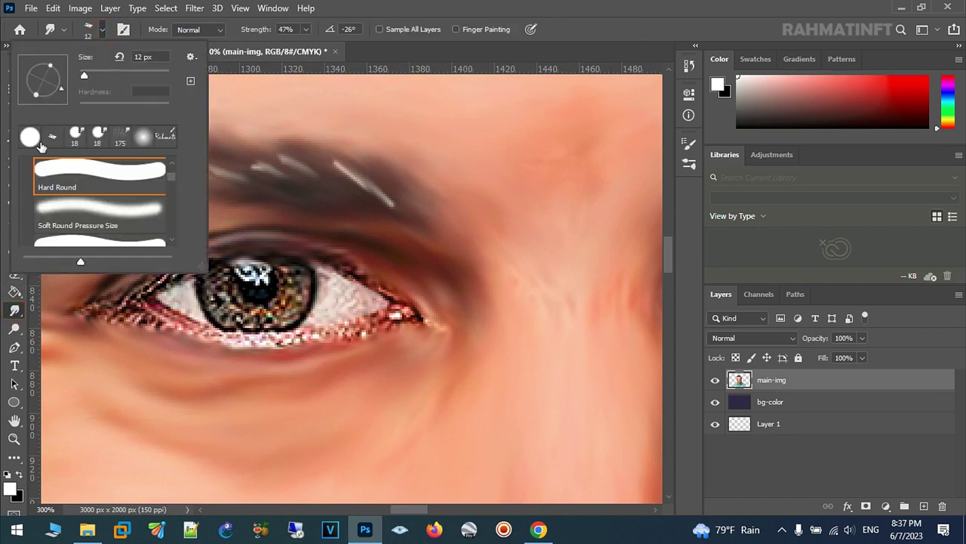
pyautogui.click(387, 15)
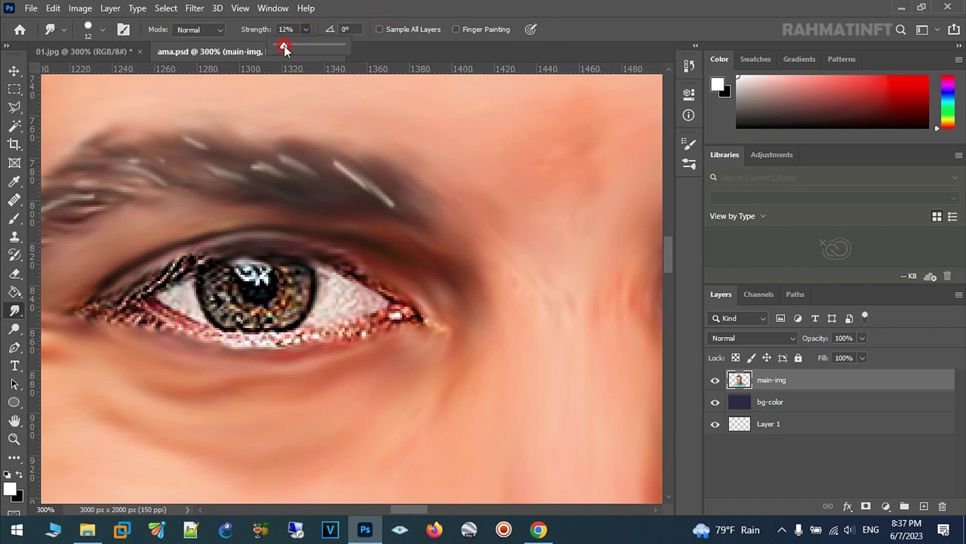
pyautogui.click(103, 30)
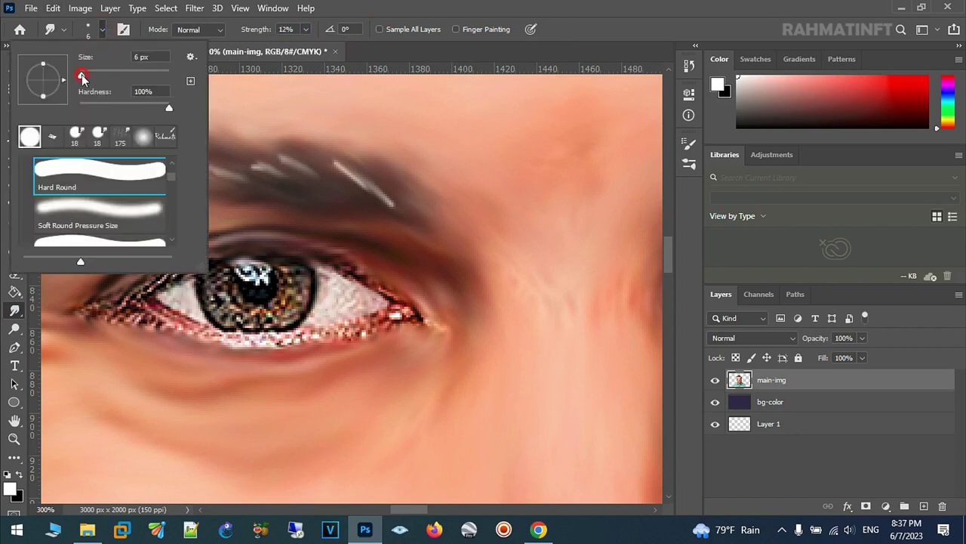
pyautogui.click(173, 295)
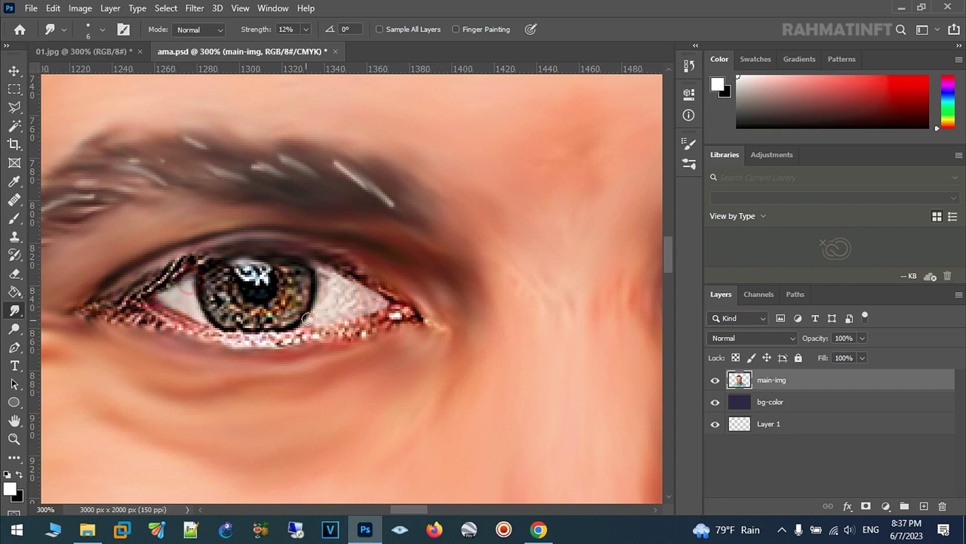
pyautogui.moveTo(328, 273); pyautogui.dragTo(329, 312)
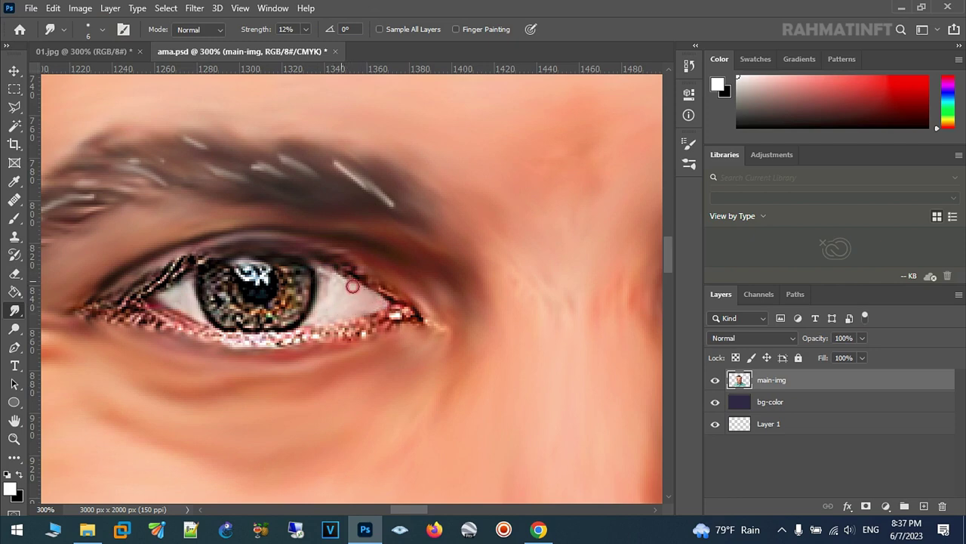
# - At 12 px, smudge the other eye's upper and lower eyelid lines and outer corner
pyautogui.moveTo(528, 226); pyautogui.dragTo(173, 242)
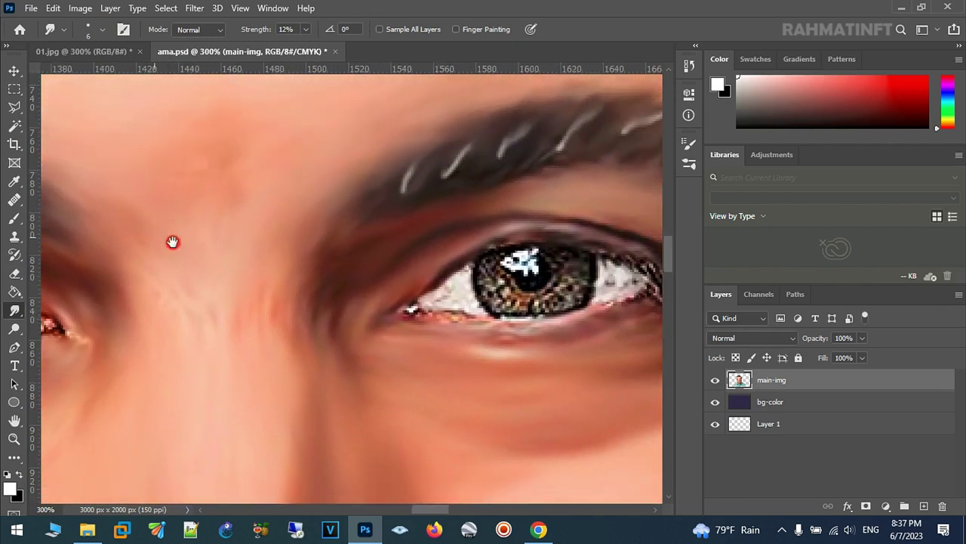
pyautogui.click(102, 29)
pyautogui.click(385, 274)
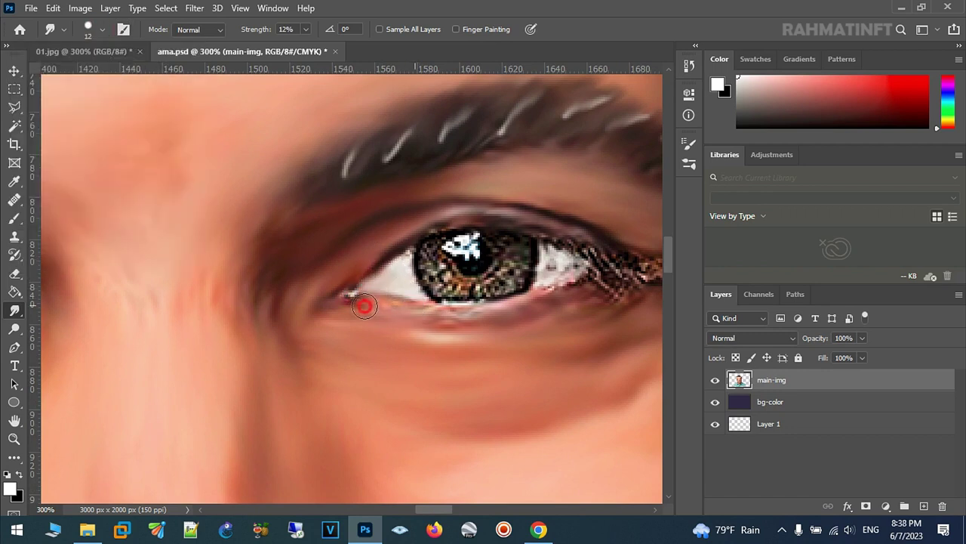
pyautogui.moveTo(365, 307); pyautogui.dragTo(577, 311)
pyautogui.moveTo(548, 272)
pyautogui.mouseDown()
pyautogui.moveTo(561, 257)
pyautogui.moveTo(589, 275)
pyautogui.moveTo(552, 305)
pyautogui.mouseUp()
pyautogui.moveTo(577, 266)
pyautogui.mouseDown()
pyautogui.moveTo(598, 279)
pyautogui.moveTo(632, 280)
pyautogui.moveTo(567, 320)
pyautogui.moveTo(556, 310)
pyautogui.mouseUp()
pyautogui.moveTo(476, 329)
pyautogui.mouseDown()
pyautogui.moveTo(442, 334)
pyautogui.moveTo(309, 320)
pyautogui.mouseUp()
pyautogui.moveTo(495, 236)
pyautogui.mouseDown()
pyautogui.moveTo(535, 248)
pyautogui.moveTo(431, 234)
pyautogui.mouseUp()
pyautogui.moveTo(363, 251); pyautogui.dragTo(520, 261)
pyautogui.moveTo(460, 324)
pyautogui.mouseDown()
pyautogui.moveTo(311, 355)
pyautogui.moveTo(216, 334)
pyautogui.moveTo(159, 302)
pyautogui.moveTo(208, 266)
pyautogui.moveTo(290, 245)
pyautogui.moveTo(398, 248)
pyautogui.moveTo(442, 298)
pyautogui.moveTo(431, 315)
pyautogui.moveTo(316, 355)
pyautogui.moveTo(176, 335)
pyautogui.moveTo(244, 345)
pyautogui.moveTo(215, 249)
pyautogui.moveTo(276, 240)
pyautogui.mouseUp()
# - Blend the iris around the catchlight and smooth this eye's lower eyelid
pyautogui.moveTo(254, 282)
pyautogui.mouseDown()
pyautogui.moveTo(241, 320)
pyautogui.moveTo(268, 286)
pyautogui.moveTo(302, 326)
pyautogui.moveTo(320, 317)
pyautogui.moveTo(335, 276)
pyautogui.moveTo(259, 274)
pyautogui.moveTo(317, 287)
pyautogui.moveTo(339, 319)
pyautogui.moveTo(355, 280)
pyautogui.mouseUp()
pyautogui.moveTo(254, 277); pyautogui.dragTo(276, 280)
pyautogui.moveTo(506, 314); pyautogui.dragTo(409, 321)
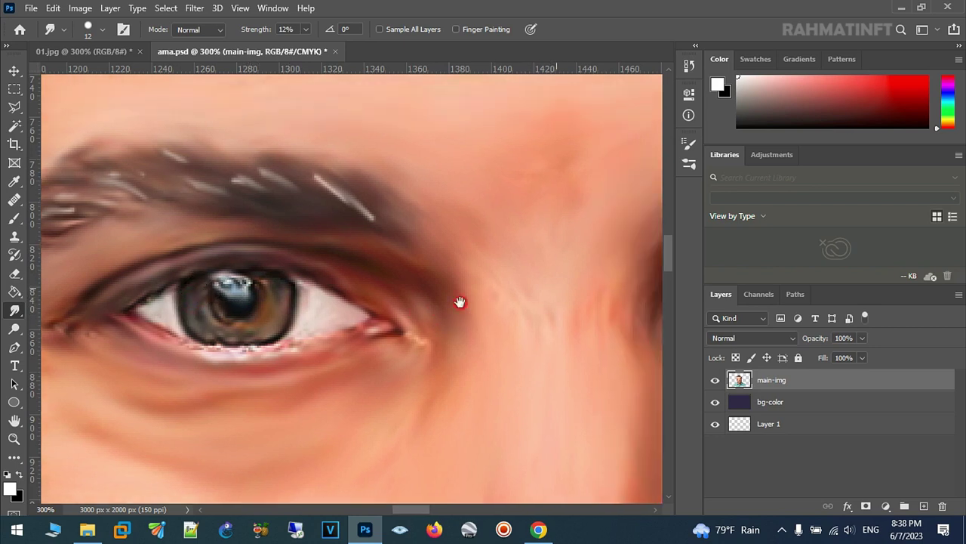
pyautogui.moveTo(201, 352)
pyautogui.mouseDown()
pyautogui.moveTo(230, 359)
pyautogui.moveTo(335, 335)
pyautogui.moveTo(377, 365)
pyautogui.mouseUp()
# - Smear the other eye's speckled iris and upper lid into smooth colour
pyautogui.moveTo(295, 347); pyautogui.dragTo(157, 341)
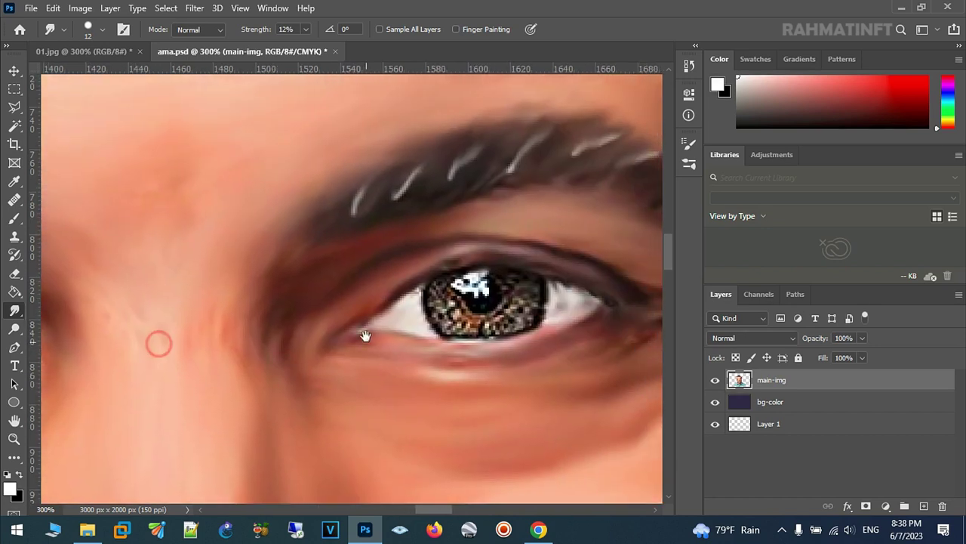
pyautogui.moveTo(447, 321)
pyautogui.mouseDown()
pyautogui.moveTo(438, 283)
pyautogui.moveTo(496, 302)
pyautogui.moveTo(503, 317)
pyautogui.moveTo(537, 298)
pyautogui.moveTo(490, 339)
pyautogui.moveTo(498, 349)
pyautogui.mouseUp()
pyautogui.moveTo(560, 282)
pyautogui.mouseDown()
pyautogui.moveTo(591, 282)
pyautogui.moveTo(440, 265)
pyautogui.moveTo(374, 315)
pyautogui.mouseUp()
pyautogui.moveTo(474, 287)
pyautogui.mouseDown()
pyautogui.moveTo(464, 299)
pyautogui.moveTo(491, 280)
pyautogui.moveTo(517, 295)
pyautogui.mouseUp()
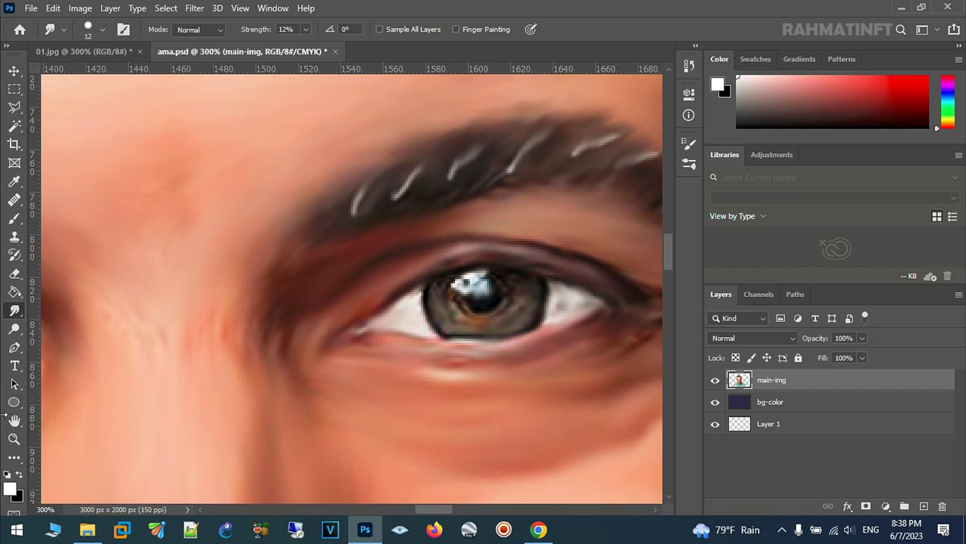
pyautogui.click(90, 29)
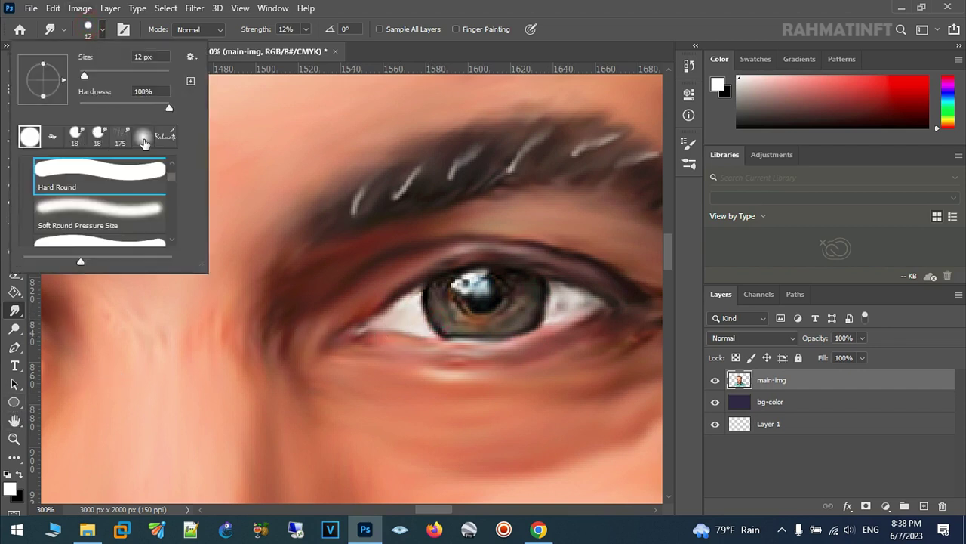
# - Choose a soft round smudge tip and raise Strength to 100%
pyautogui.click(144, 140)
pyautogui.click(369, 8)
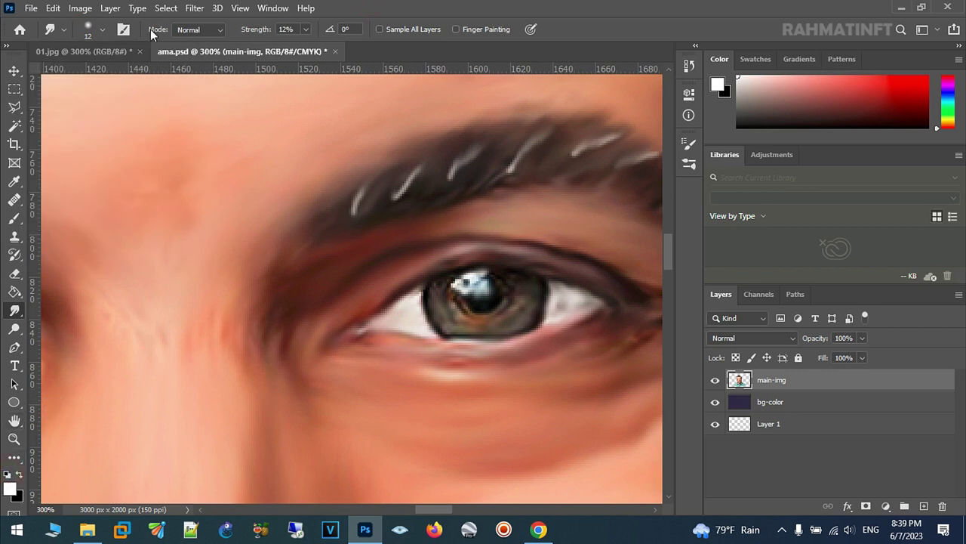
pyautogui.click(305, 30)
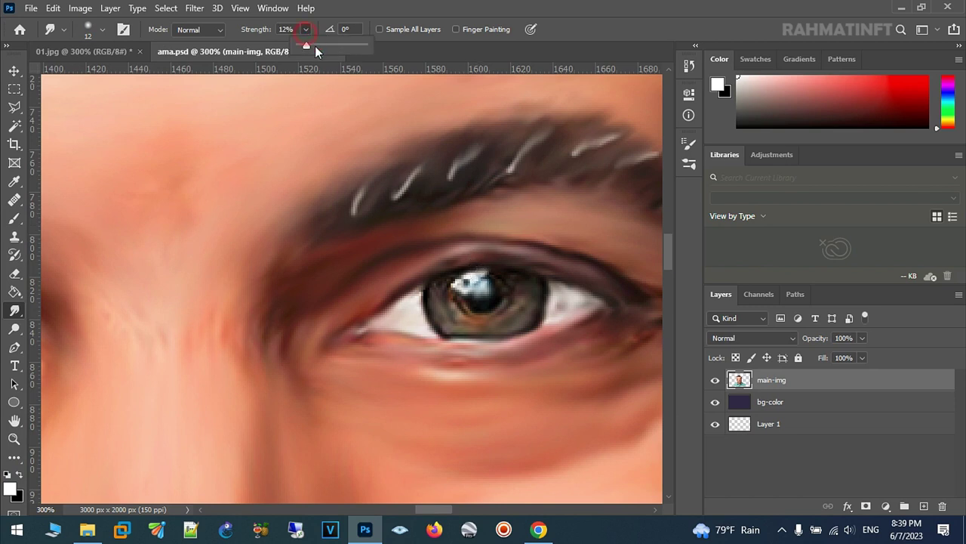
pyautogui.moveTo(306, 45); pyautogui.dragTo(384, 51)
pyautogui.click(102, 30)
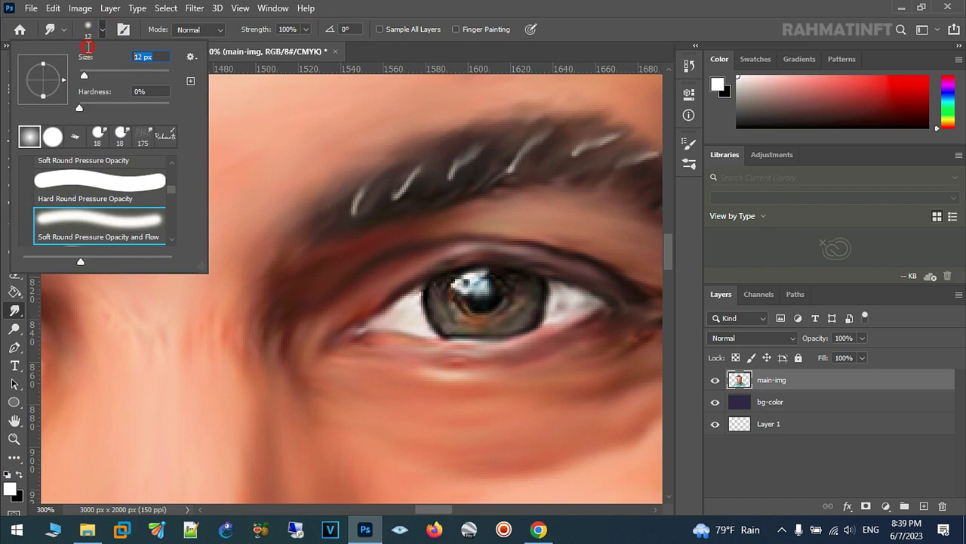
pyautogui.press('Return')
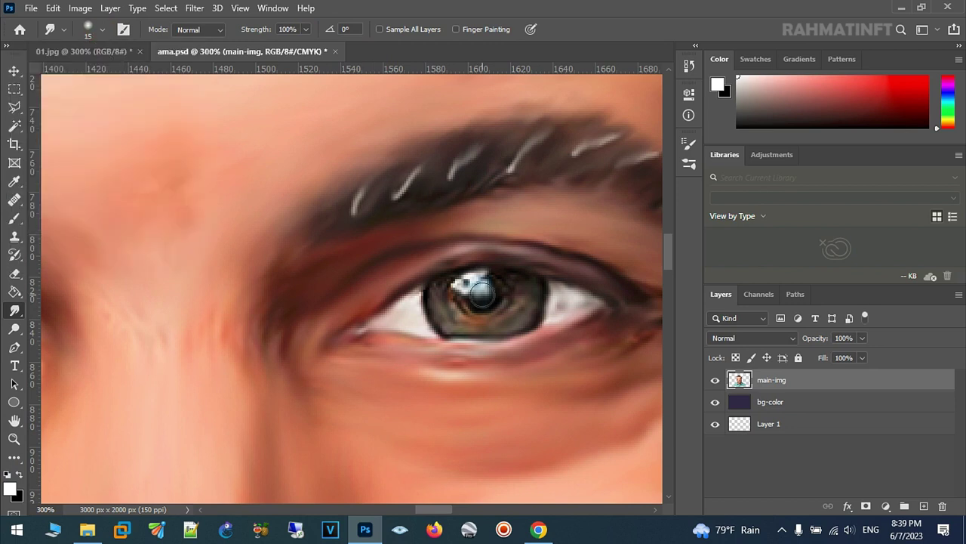
# - Resize the tip to 18 px and smudge the highlight over the pupil
pyautogui.click(92, 29)
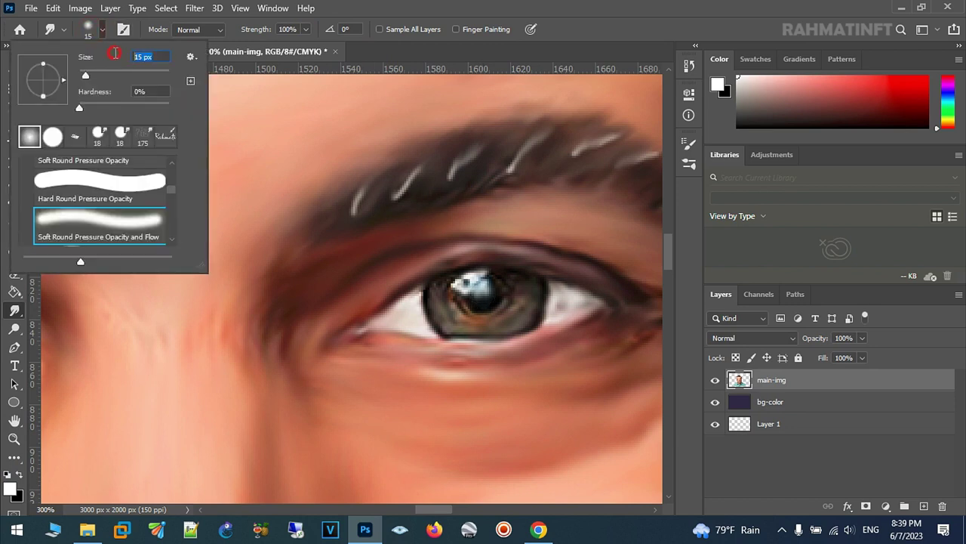
pyautogui.write('18')
pyautogui.press('Return')
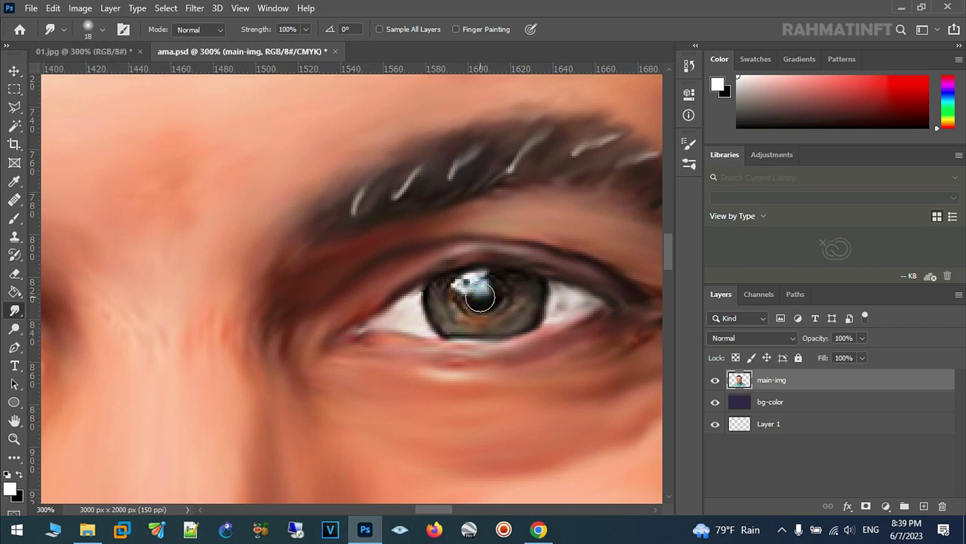
pyautogui.moveTo(480, 296); pyautogui.dragTo(484, 293)
pyautogui.click(13, 218)
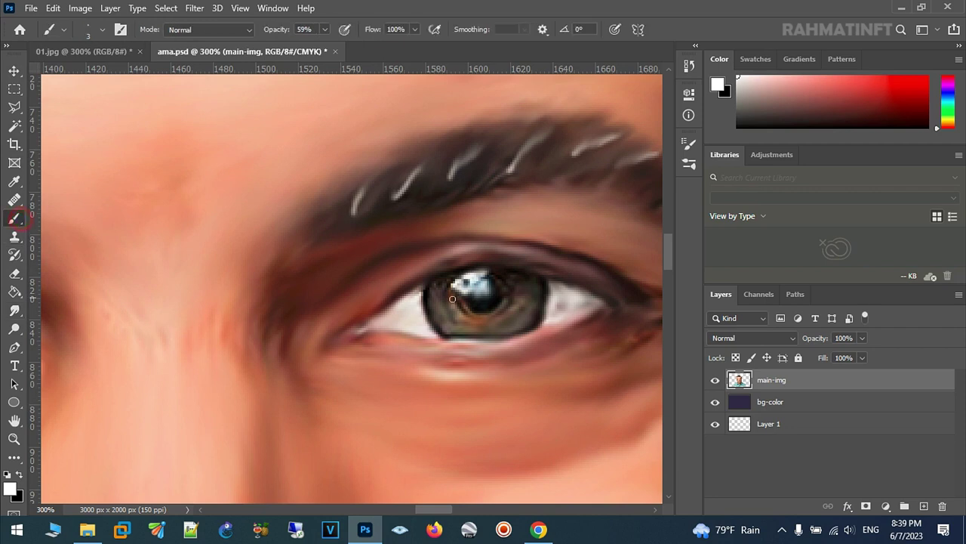
# - Try white and black dabs on the pupil at 100% opacity, undoing both
pyautogui.click(103, 31)
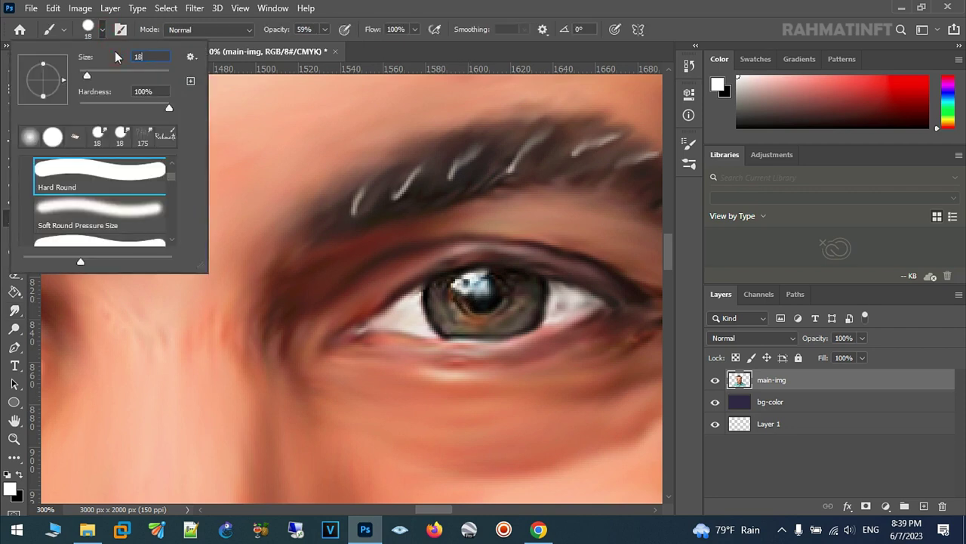
pyautogui.press('Return')
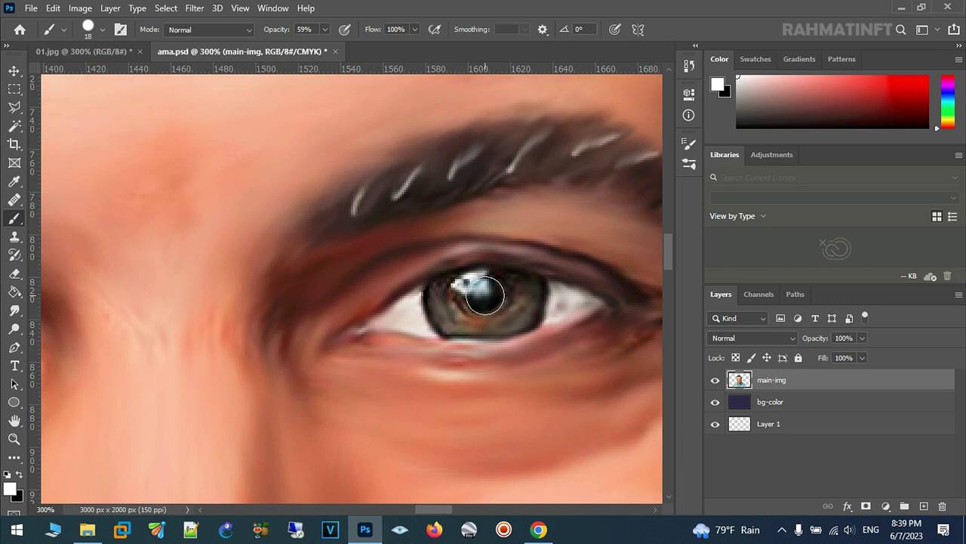
pyautogui.moveTo(323, 47); pyautogui.dragTo(354, 45)
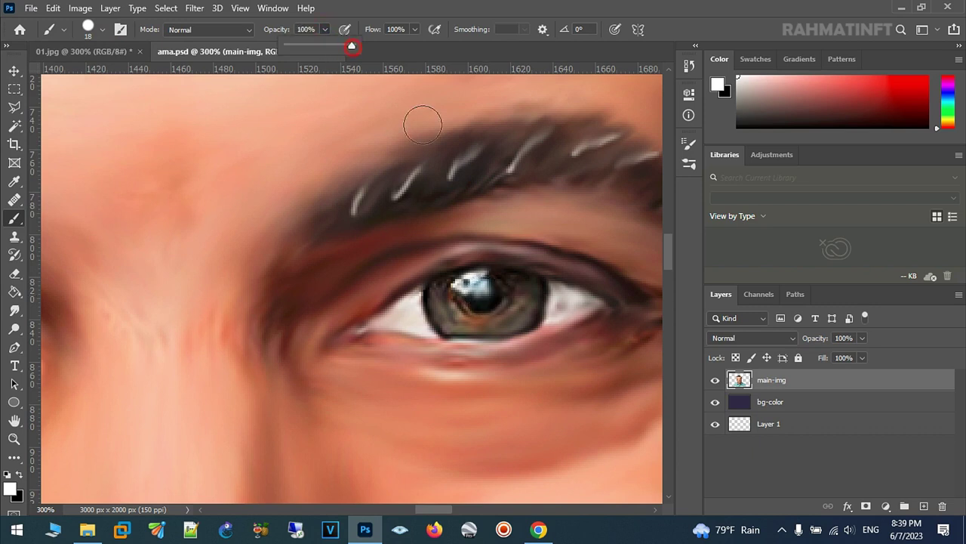
pyautogui.click(485, 298)
pyautogui.hotkey('ctrl', 'z')
pyautogui.click(20, 474)
pyautogui.click(484, 294)
pyautogui.moveTo(232, 286); pyautogui.dragTo(561, 255)
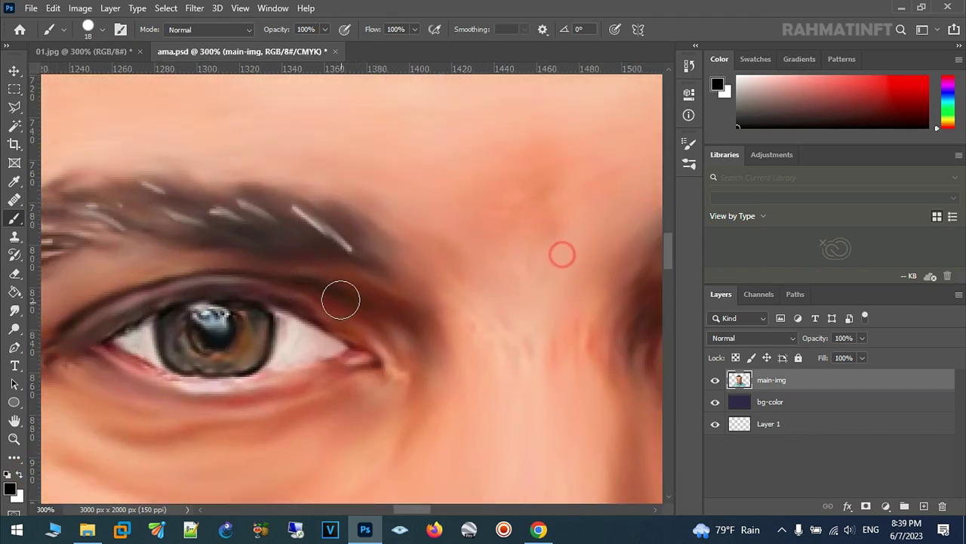
pyautogui.moveTo(490, 295)
pyautogui.mouseDown()
pyautogui.moveTo(314, 295)
pyautogui.moveTo(173, 274)
pyautogui.mouseUp()
pyautogui.hotkey('ctrl', 'z')
# - Lower paint opacity to 87% and darken the pupil with a black dab
pyautogui.click(325, 29)
pyautogui.moveTo(327, 45); pyautogui.dragTo(316, 45)
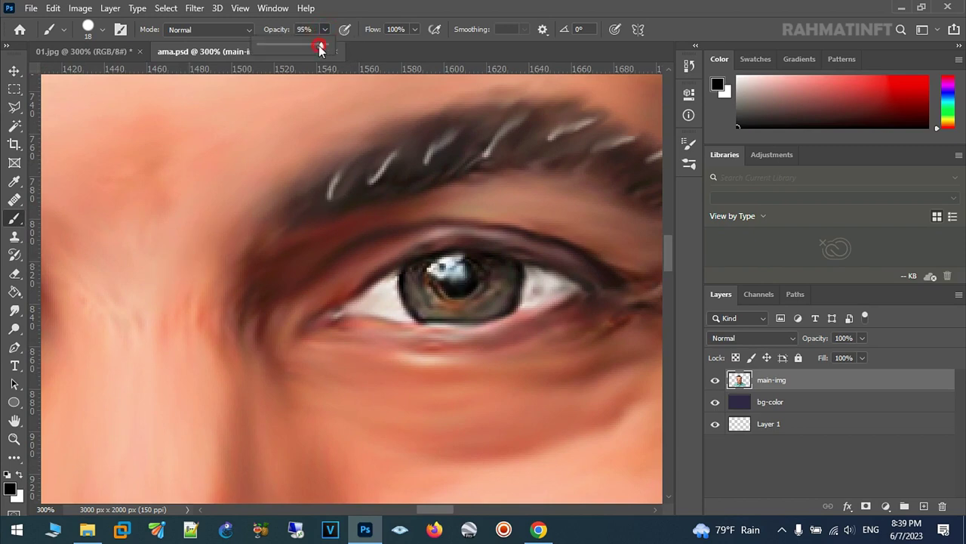
pyautogui.click(462, 282)
pyautogui.moveTo(413, 270); pyautogui.dragTo(814, 336)
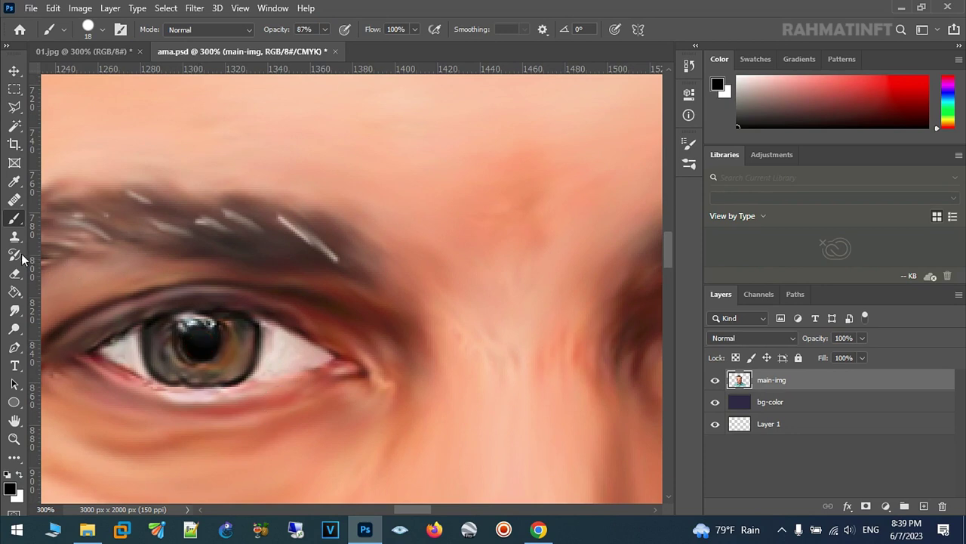
# - Switch to white at 75% opacity with a 12 px tip, testing and undoing a highlight dab
pyautogui.click(20, 476)
pyautogui.click(325, 30)
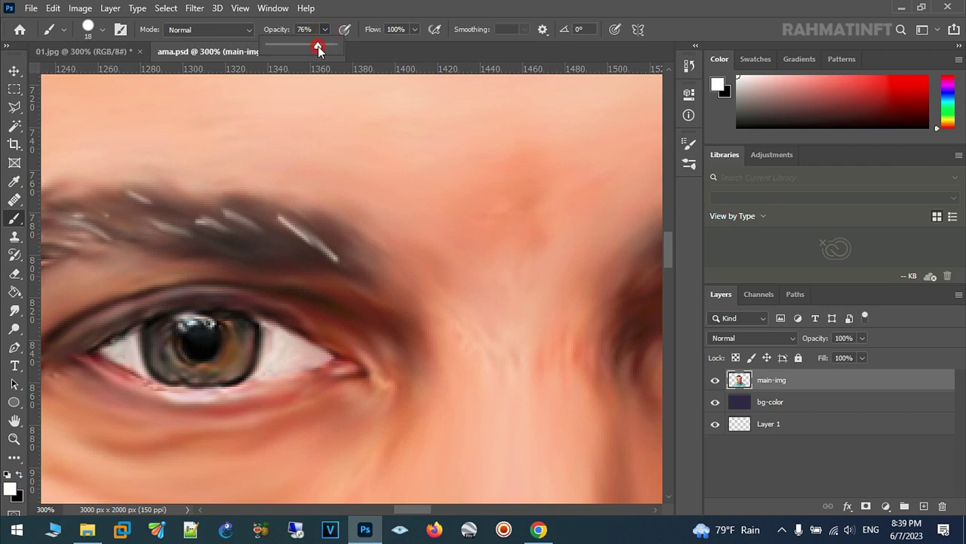
pyautogui.click(268, 26)
pyautogui.press('Return')
pyautogui.click(87, 29)
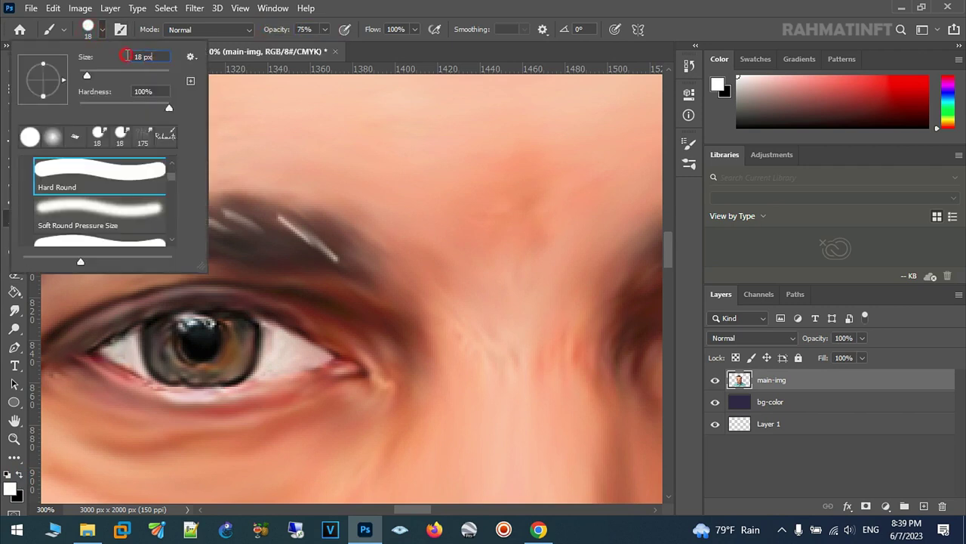
pyautogui.write('12')
pyautogui.press('Return')
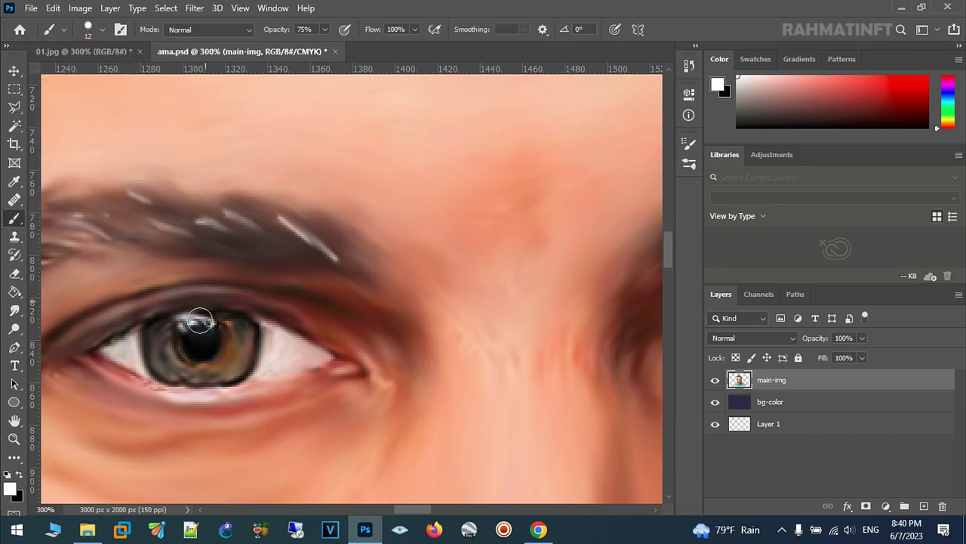
pyautogui.click(189, 326)
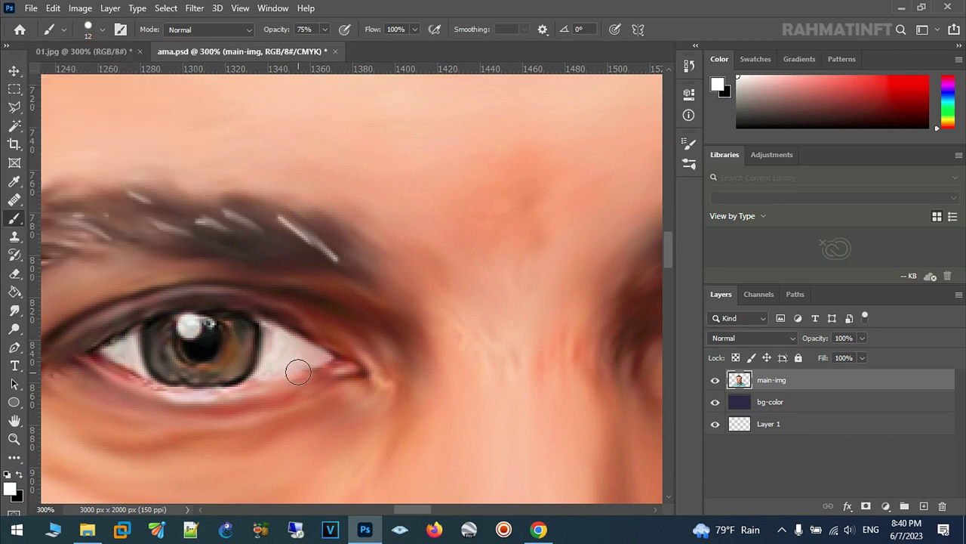
pyautogui.hotkey('ctrl', 'z')
# - With lower opacity and a Soft Round preset, paint white catchlights on both pupils
pyautogui.click(325, 29)
pyautogui.moveTo(328, 46); pyautogui.dragTo(320, 48)
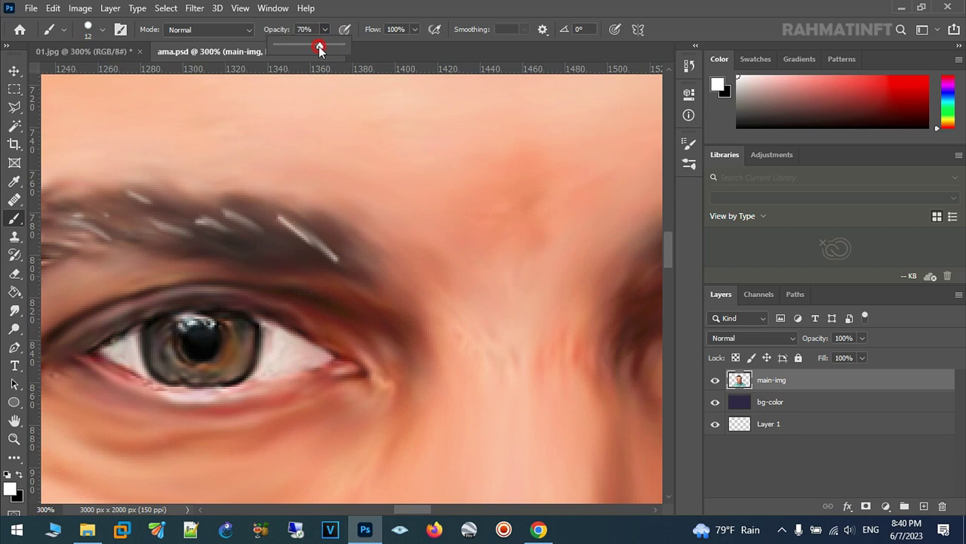
pyautogui.click(88, 28)
pyautogui.click(98, 220)
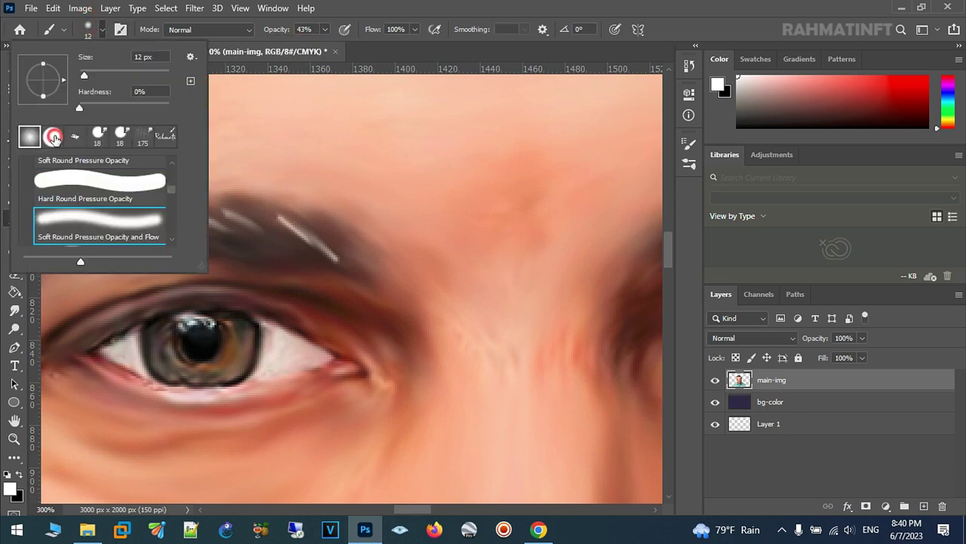
pyautogui.click(189, 325)
pyautogui.moveTo(189, 324); pyautogui.dragTo(215, 327)
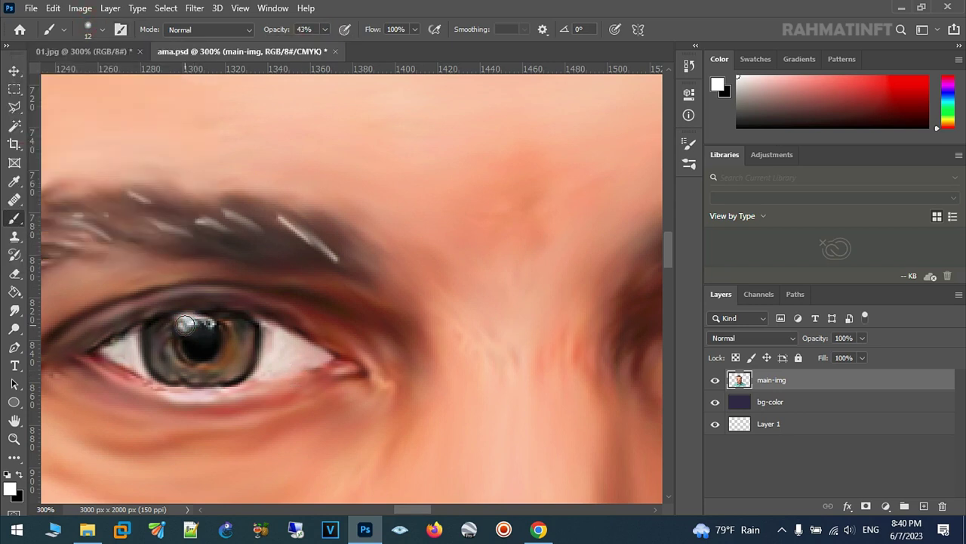
pyautogui.moveTo(431, 340); pyautogui.dragTo(129, 307)
pyautogui.moveTo(482, 284); pyautogui.dragTo(490, 300)
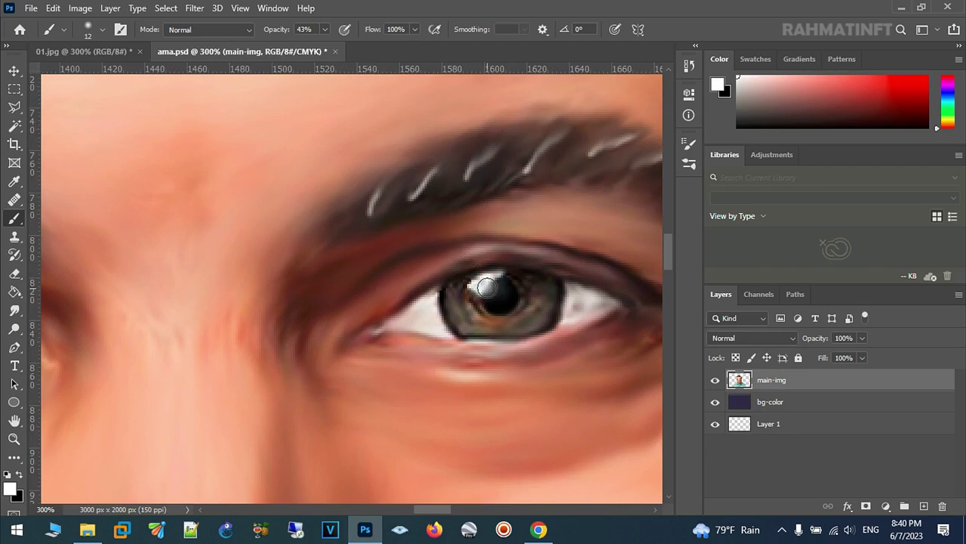
pyautogui.click(13, 438)
pyautogui.keyDown('alt'); pyautogui.click(283, 345); pyautogui.keyUp('alt')
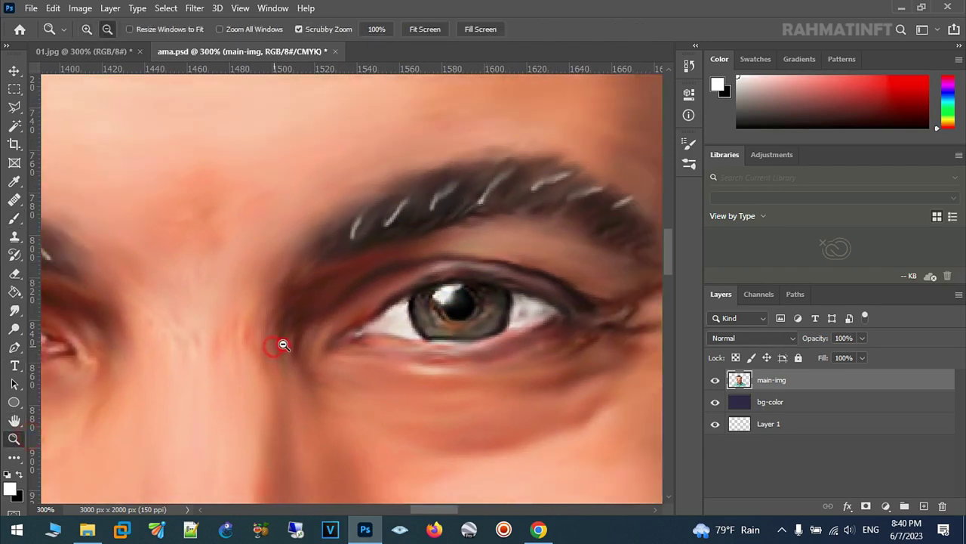
# - Zoom out to 50% to review the face, then zoom to 300% on the teeth
pyautogui.keyDown('alt'); pyautogui.click(317, 367); pyautogui.keyUp('alt')
pyautogui.keyDown('alt'); pyautogui.click(327, 384); pyautogui.keyUp('alt')
pyautogui.moveTo(367, 285)
pyautogui.mouseDown()
pyautogui.moveTo(475, 248)
pyautogui.moveTo(485, 270)
pyautogui.mouseUp()
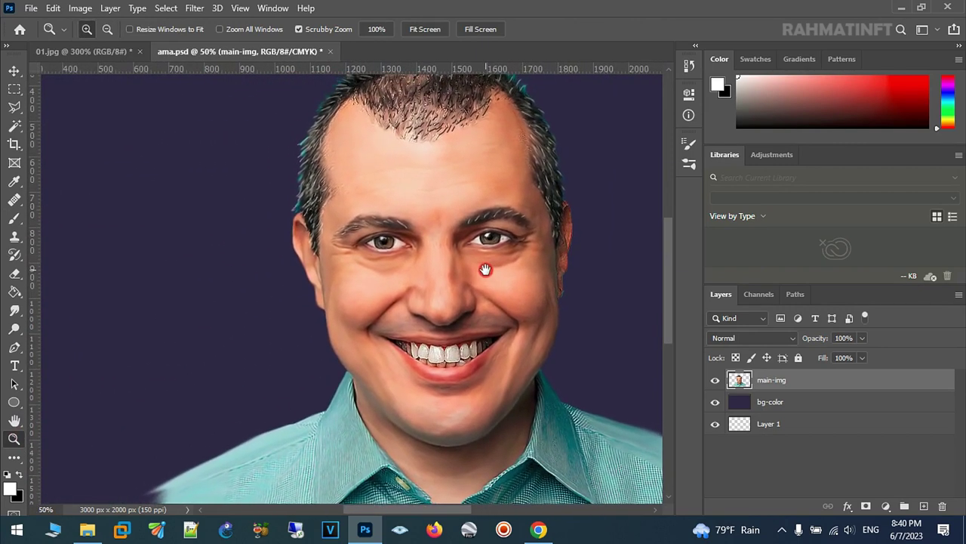
pyautogui.click(449, 376)
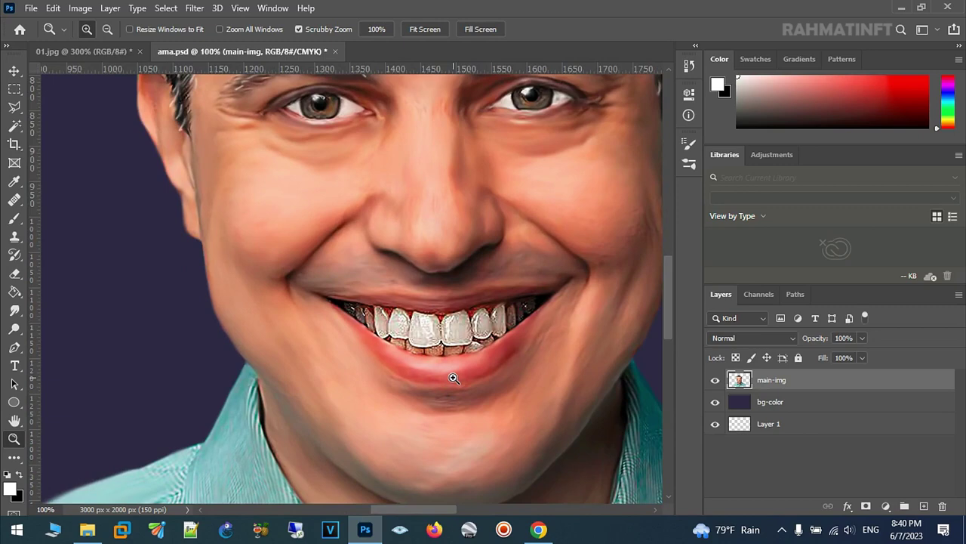
pyautogui.click(453, 378)
pyautogui.click(428, 328)
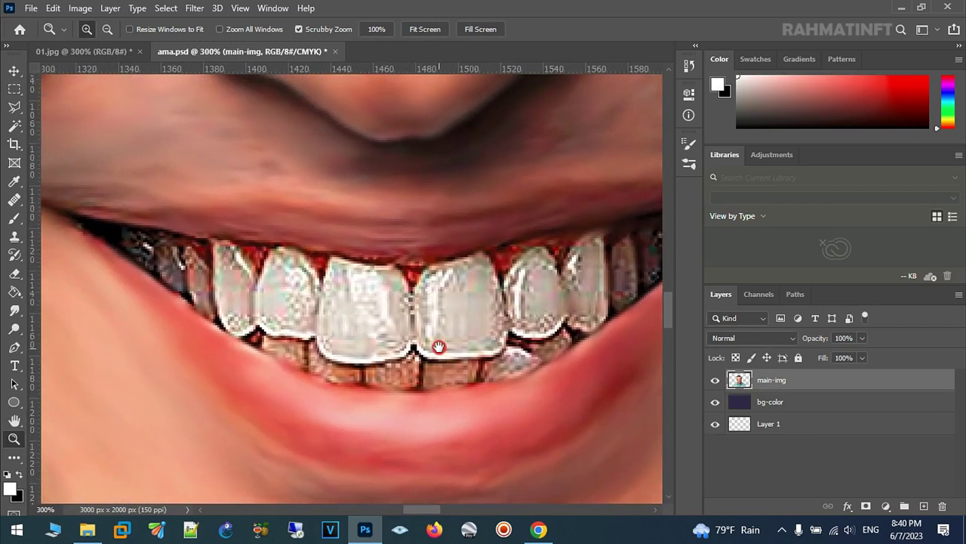
pyautogui.click(13, 311)
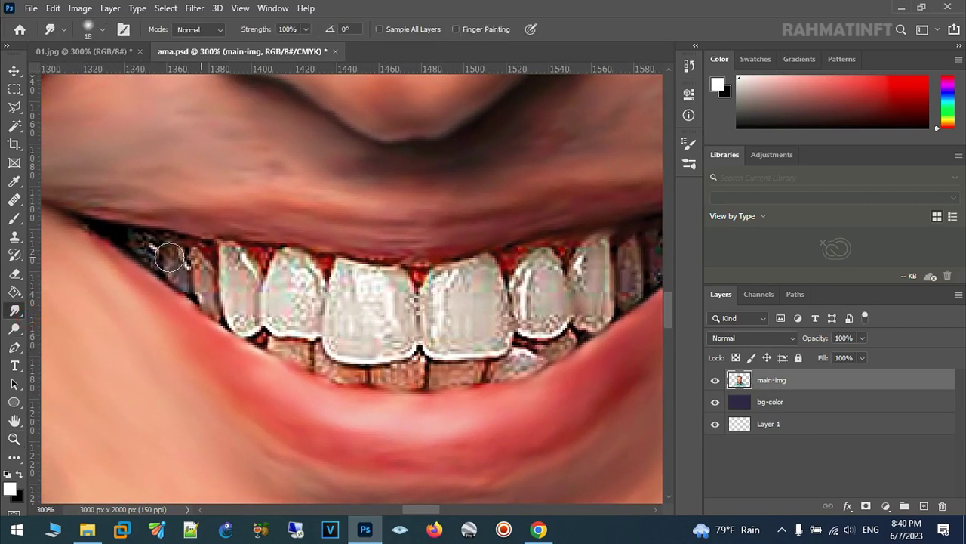
# - Set smudge Strength to 26% with a 14 px tip and smooth the left upper tooth and gum edge
pyautogui.click(103, 31)
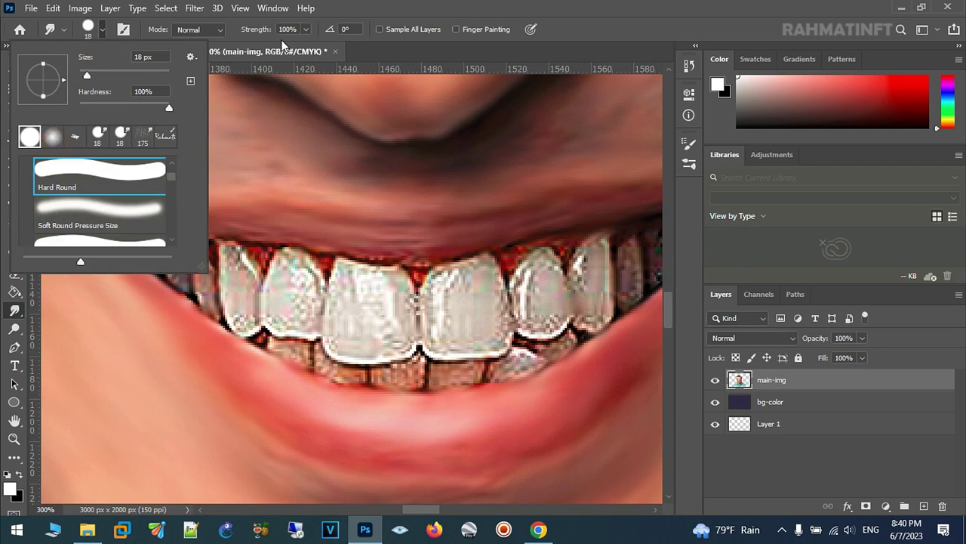
pyautogui.click(306, 30)
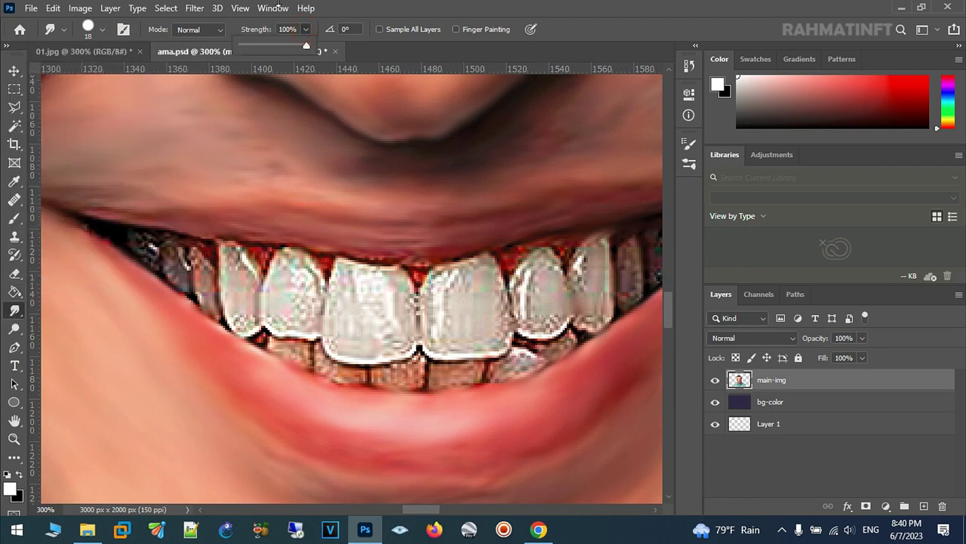
pyautogui.moveTo(306, 45); pyautogui.dragTo(257, 45)
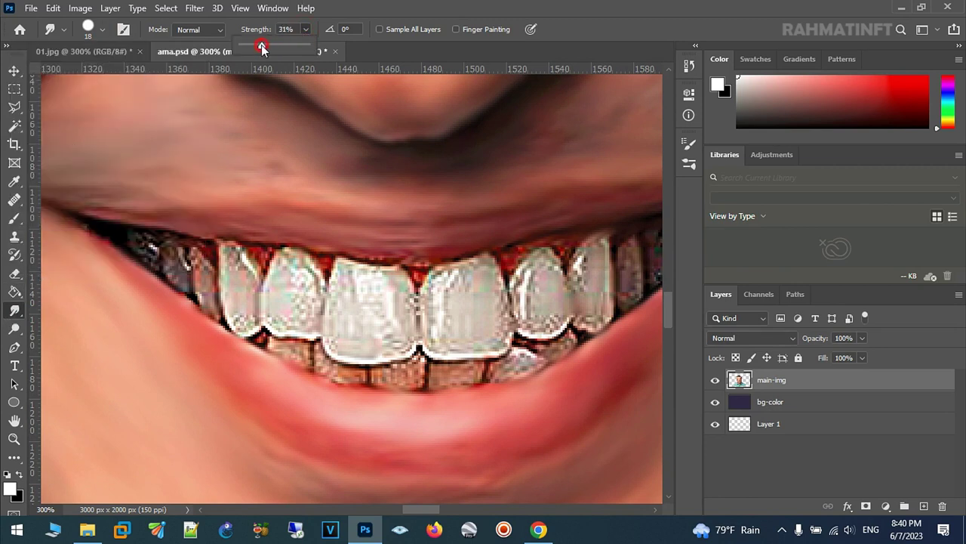
pyautogui.click(95, 30)
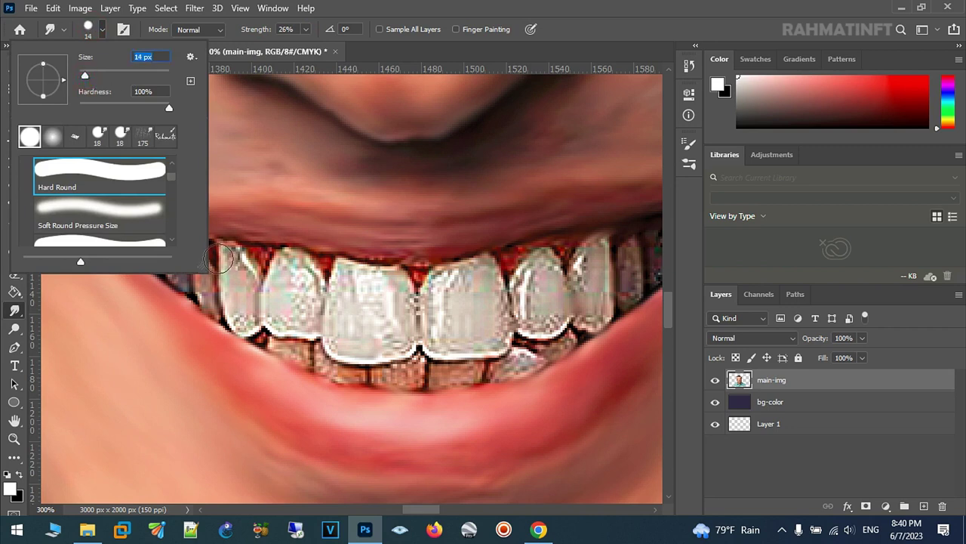
pyautogui.click(227, 283)
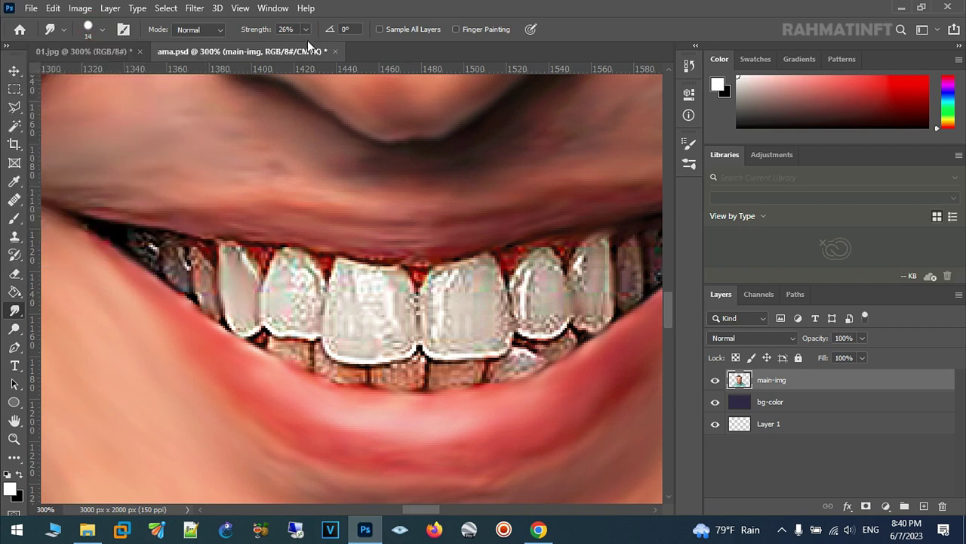
pyautogui.moveTo(265, 310)
pyautogui.mouseDown()
pyautogui.moveTo(277, 323)
pyautogui.moveTo(276, 267)
pyautogui.moveTo(312, 268)
pyautogui.moveTo(351, 337)
pyautogui.moveTo(414, 319)
pyautogui.moveTo(395, 352)
pyautogui.moveTo(342, 347)
pyautogui.moveTo(345, 270)
pyautogui.moveTo(388, 263)
pyautogui.moveTo(374, 268)
pyautogui.mouseUp()
pyautogui.moveTo(278, 229)
pyautogui.mouseDown()
pyautogui.moveTo(253, 260)
pyautogui.moveTo(209, 246)
pyautogui.mouseUp()
# - Smooth the speckled front upper tooth and blend the dark left teeth to soft grey
pyautogui.moveTo(470, 338)
pyautogui.mouseDown()
pyautogui.moveTo(395, 330)
pyautogui.moveTo(431, 298)
pyautogui.mouseUp()
pyautogui.moveTo(450, 326); pyautogui.dragTo(412, 345)
pyautogui.moveTo(412, 296)
pyautogui.mouseDown()
pyautogui.moveTo(405, 345)
pyautogui.moveTo(430, 269)
pyautogui.mouseUp()
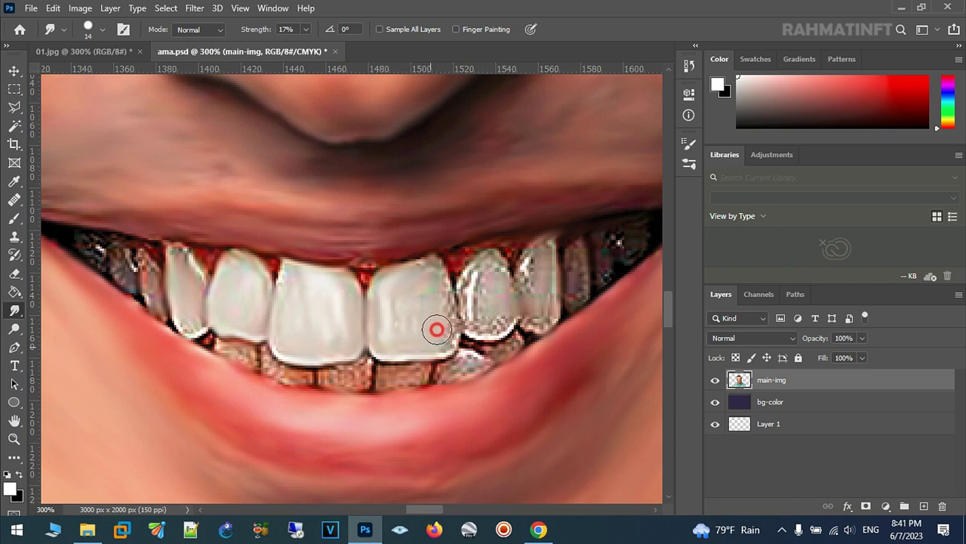
pyautogui.moveTo(483, 280)
pyautogui.mouseDown()
pyautogui.moveTo(410, 280)
pyautogui.moveTo(406, 302)
pyautogui.moveTo(444, 323)
pyautogui.moveTo(416, 264)
pyautogui.moveTo(399, 276)
pyautogui.moveTo(425, 269)
pyautogui.moveTo(460, 291)
pyautogui.moveTo(479, 255)
pyautogui.moveTo(470, 255)
pyautogui.moveTo(476, 308)
pyautogui.moveTo(469, 320)
pyautogui.moveTo(502, 263)
pyautogui.moveTo(569, 234)
pyautogui.mouseUp()
pyautogui.moveTo(278, 317); pyautogui.dragTo(470, 318)
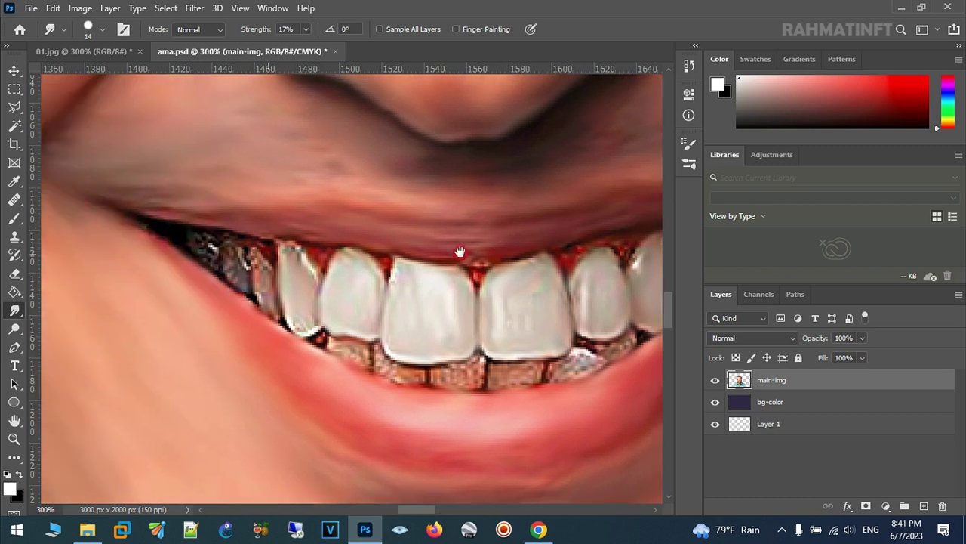
pyautogui.moveTo(268, 257)
pyautogui.mouseDown()
pyautogui.moveTo(256, 279)
pyautogui.moveTo(244, 274)
pyautogui.moveTo(207, 229)
pyautogui.moveTo(253, 247)
pyautogui.mouseUp()
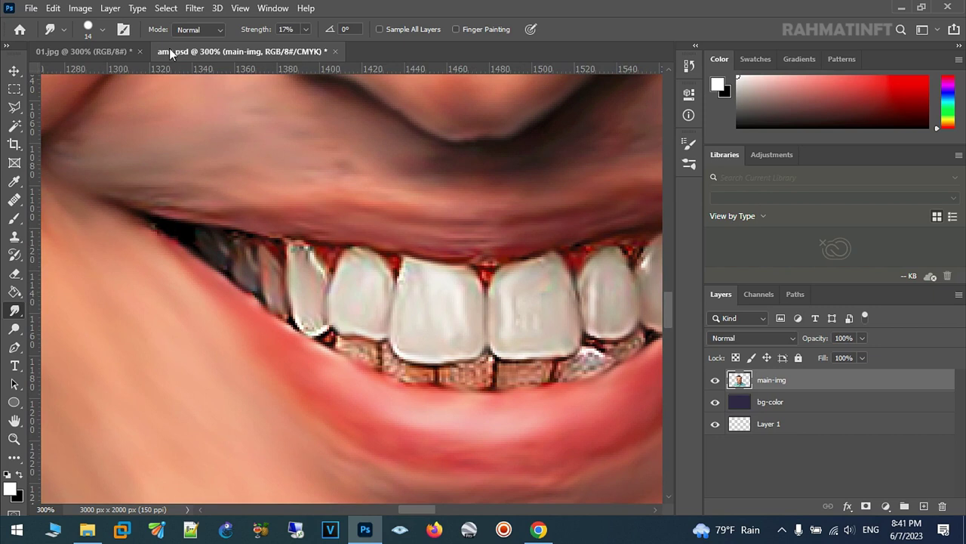
pyautogui.click(307, 30)
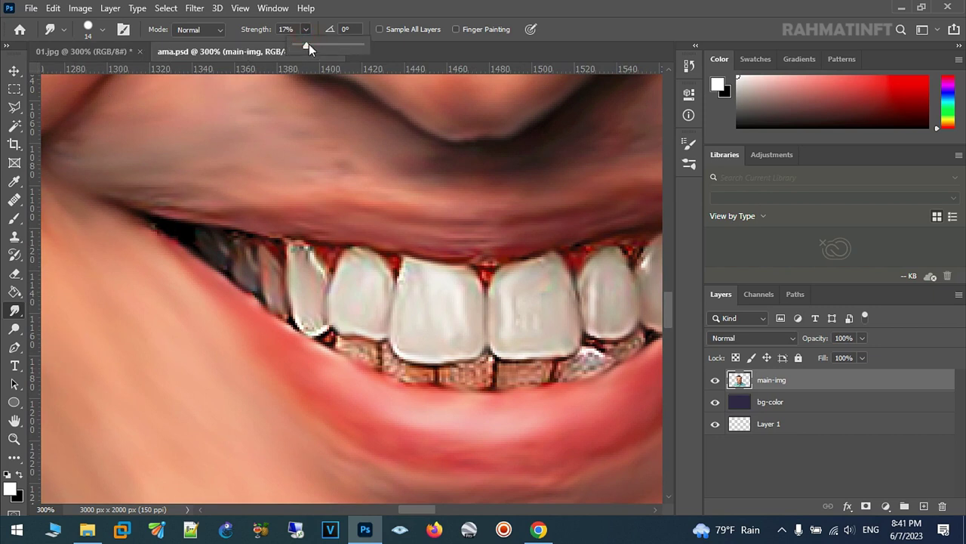
# - At 9% strength with a 10 px tip, smooth the texture of the lower front teeth
pyautogui.moveTo(309, 43); pyautogui.dragTo(301, 44)
pyautogui.click(102, 29)
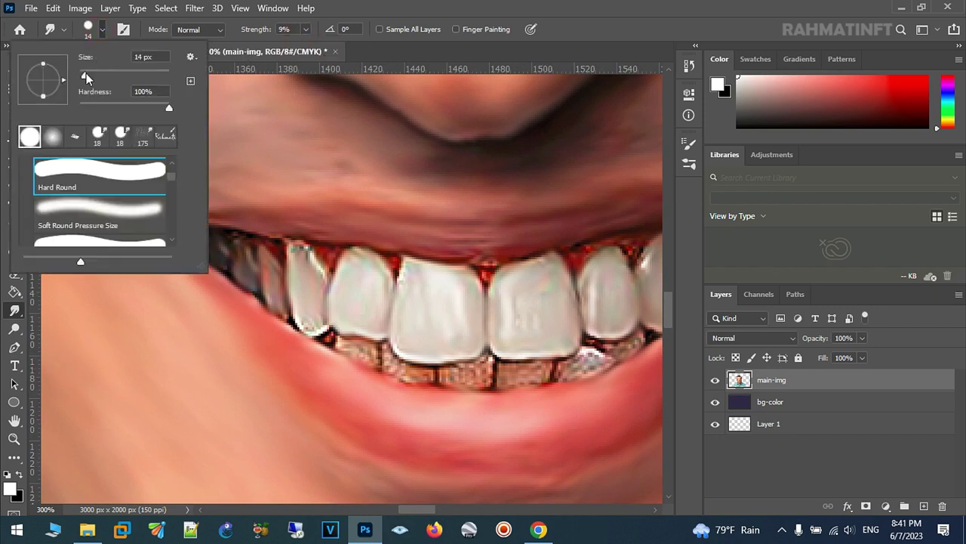
pyautogui.click(269, 234)
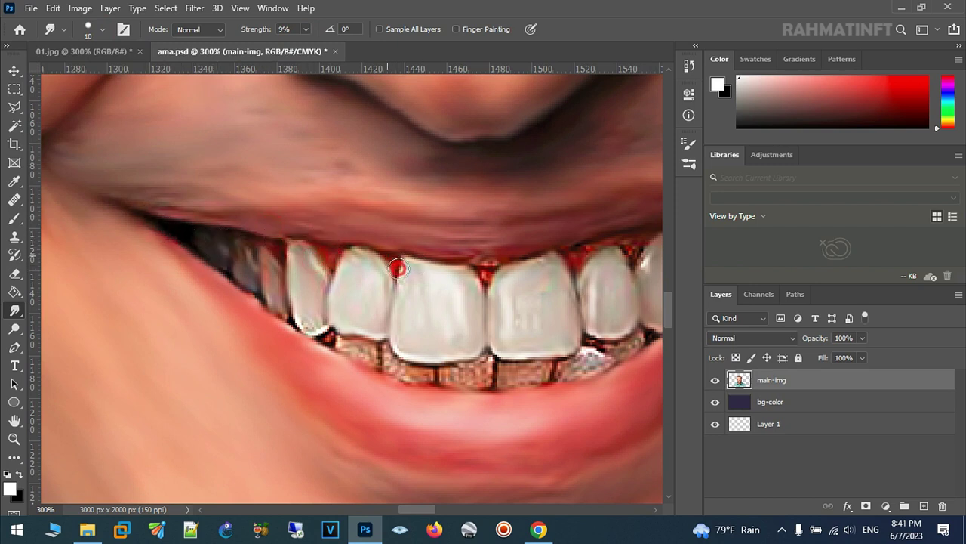
pyautogui.hscroll(1, 483, 260)
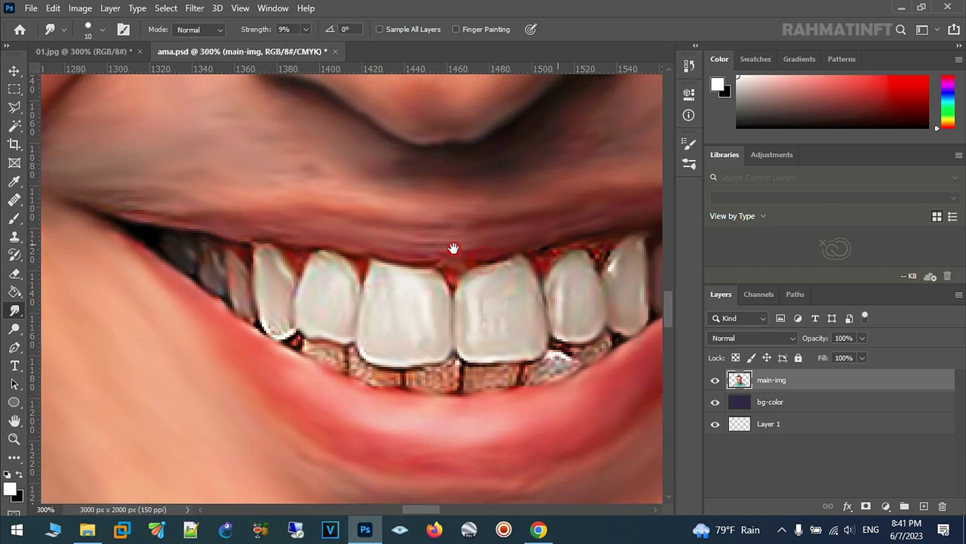
pyautogui.hscroll(2, 461, 253)
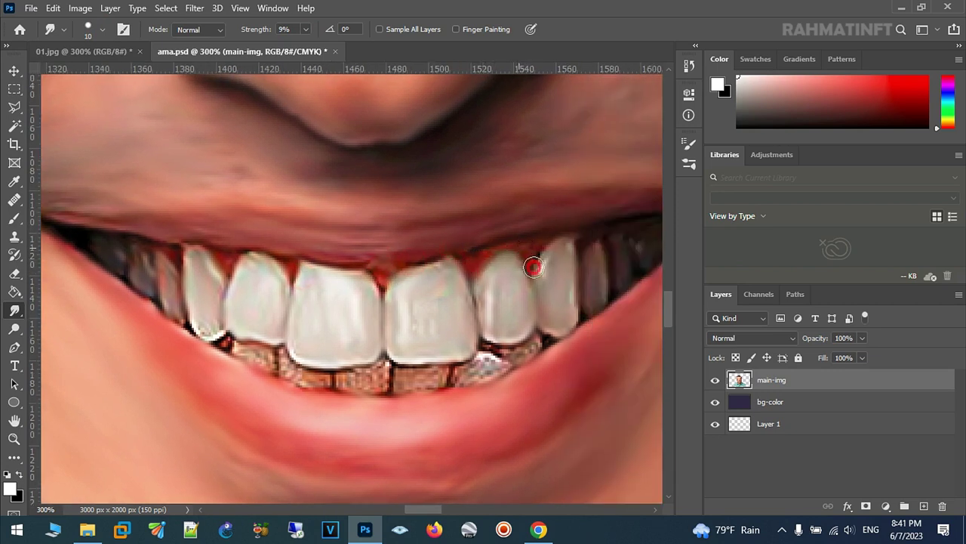
pyautogui.moveTo(550, 224); pyautogui.dragTo(420, 249)
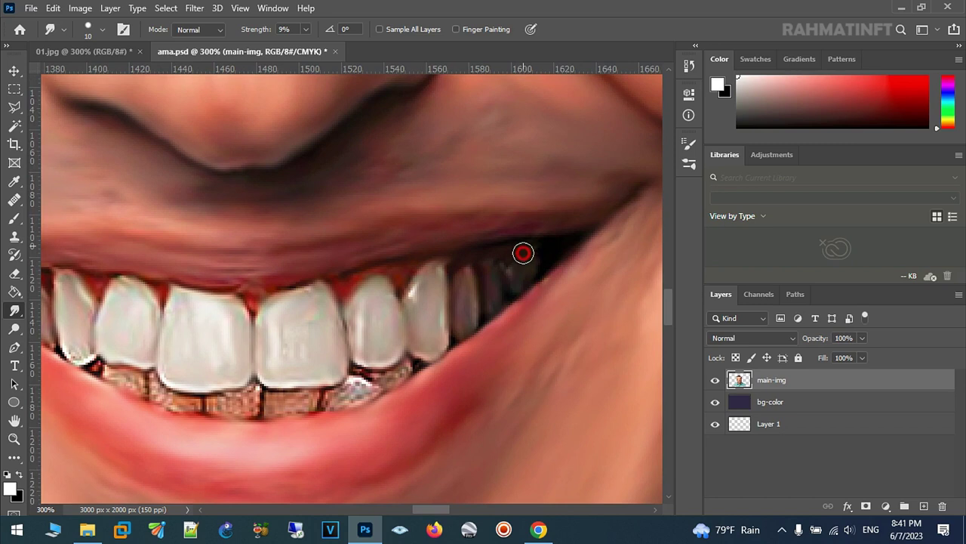
pyautogui.moveTo(394, 376); pyautogui.dragTo(445, 358)
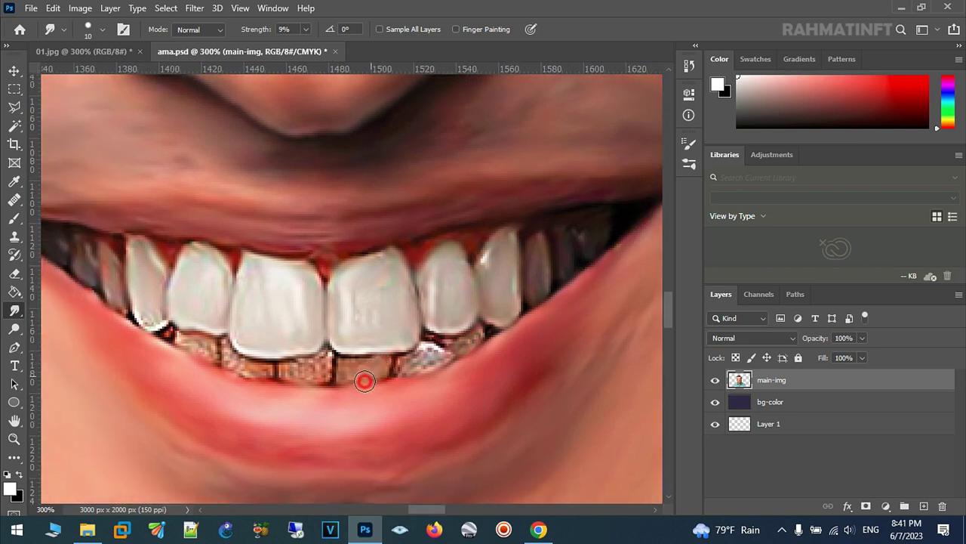
pyautogui.moveTo(343, 361)
pyautogui.mouseDown()
pyautogui.moveTo(419, 381)
pyautogui.moveTo(427, 348)
pyautogui.moveTo(473, 336)
pyautogui.mouseUp()
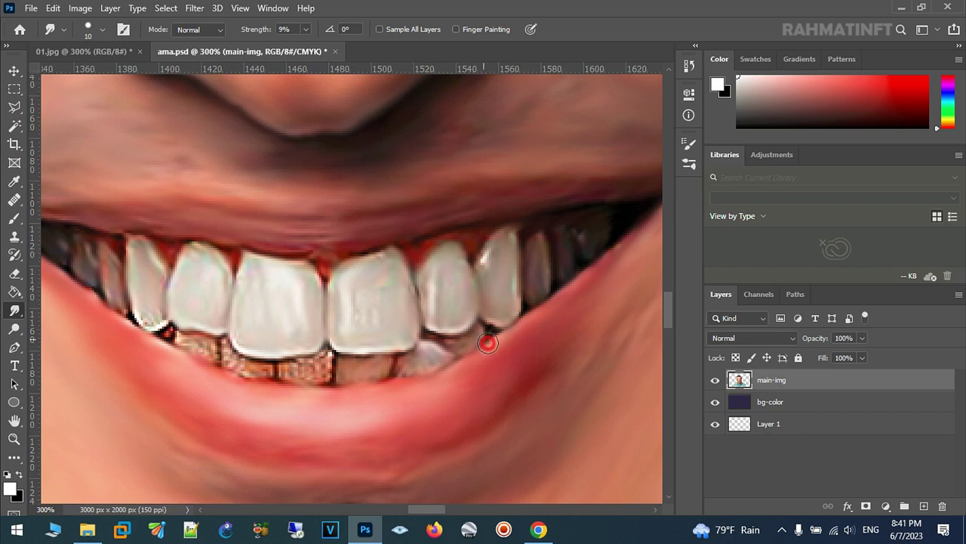
pyautogui.moveTo(326, 356)
pyautogui.mouseDown()
pyautogui.moveTo(232, 361)
pyautogui.moveTo(117, 304)
pyautogui.moveTo(143, 328)
pyautogui.mouseUp()
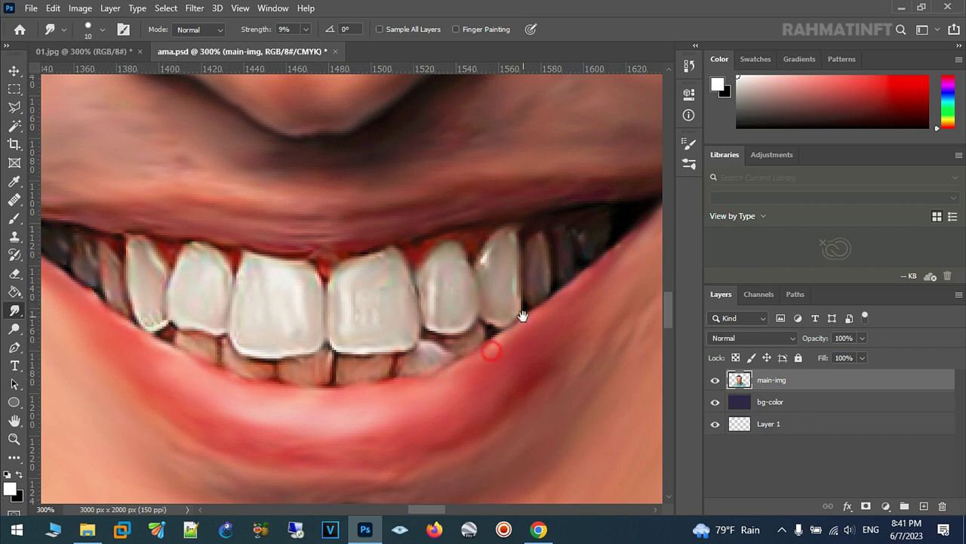
# - Smooth the canine tooth edges near the left corner of the mouth
pyautogui.moveTo(520, 317); pyautogui.dragTo(589, 352)
pyautogui.moveTo(99, 271)
pyautogui.mouseDown()
pyautogui.moveTo(257, 320)
pyautogui.moveTo(242, 323)
pyautogui.moveTo(270, 349)
pyautogui.mouseUp()
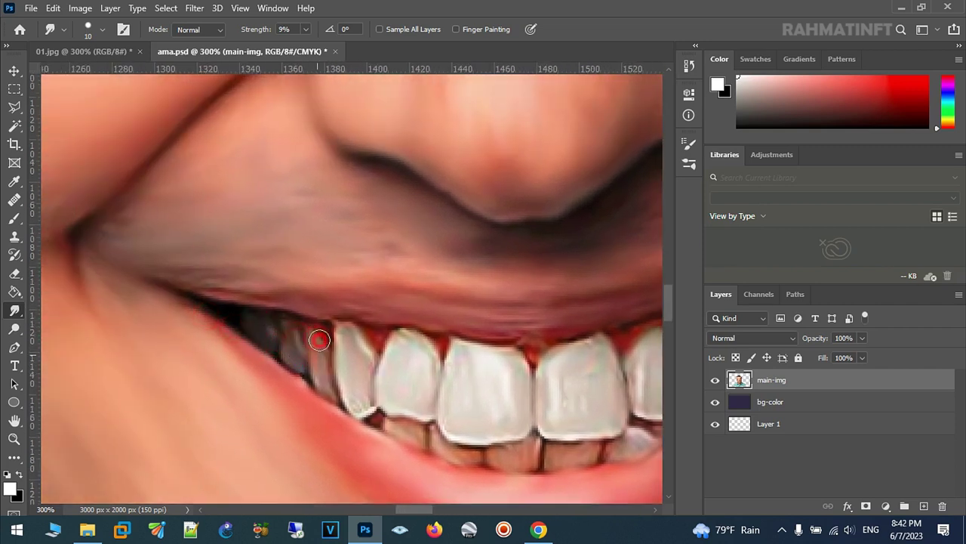
pyautogui.moveTo(337, 345)
pyautogui.mouseDown()
pyautogui.moveTo(358, 401)
pyautogui.moveTo(345, 330)
pyautogui.moveTo(398, 361)
pyautogui.mouseUp()
pyautogui.moveTo(478, 345); pyautogui.dragTo(292, 327)
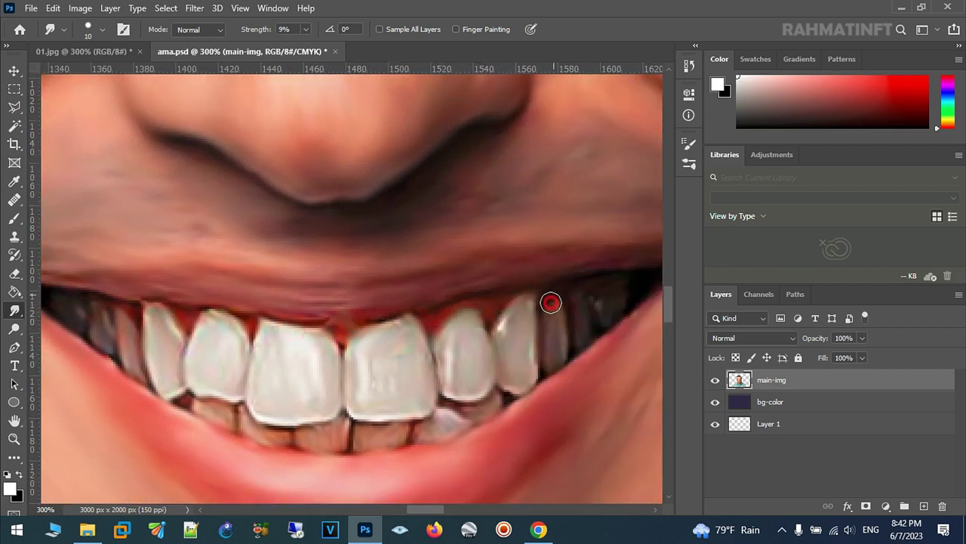
pyautogui.moveTo(565, 297); pyautogui.dragTo(449, 335)
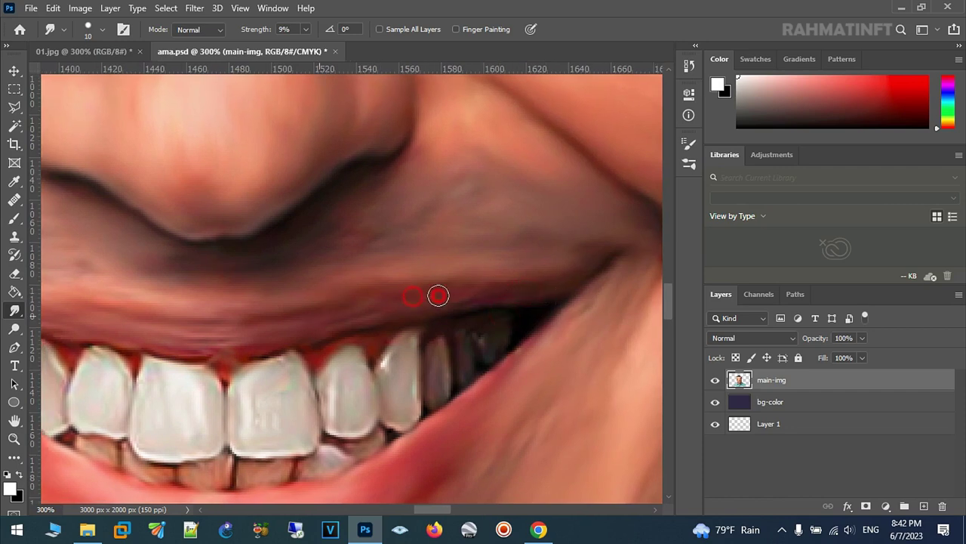
pyautogui.click(13, 440)
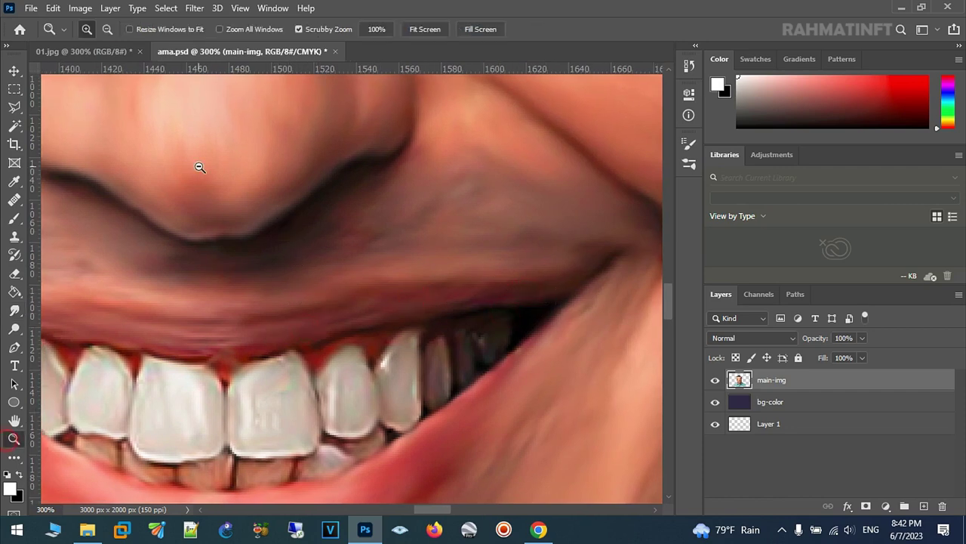
# - At 200% zoom, paint a white streak on the nose tip with an 8 px hard round brush at 64% opacity
pyautogui.keyDown('alt'); pyautogui.click(198, 164); pyautogui.keyUp('alt')
pyautogui.moveTo(277, 280); pyautogui.dragTo(293, 292)
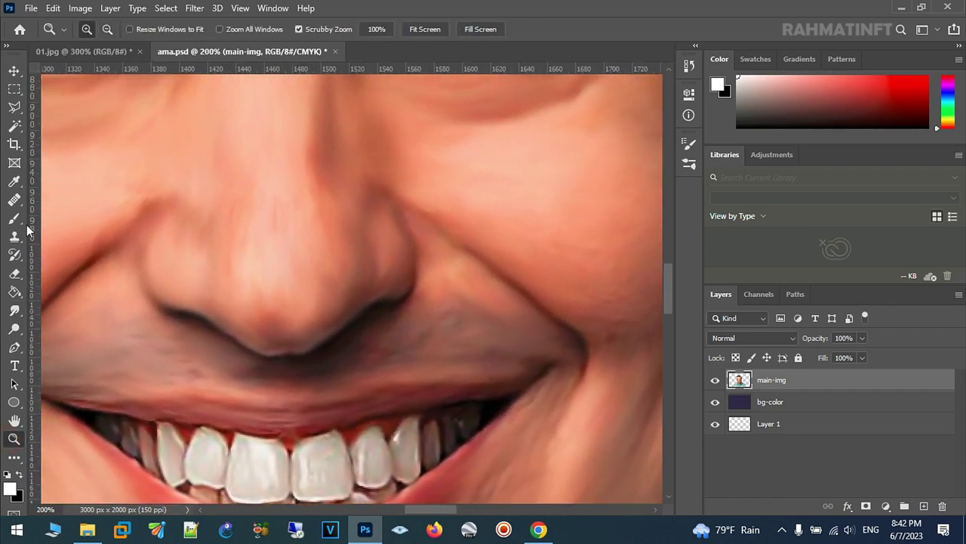
pyautogui.click(6, 220)
pyautogui.click(99, 30)
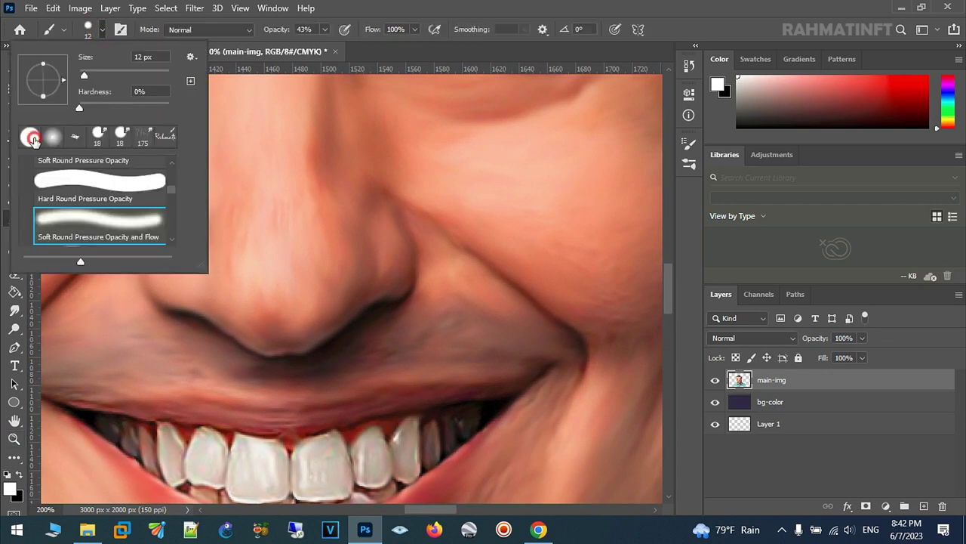
pyautogui.click(32, 138)
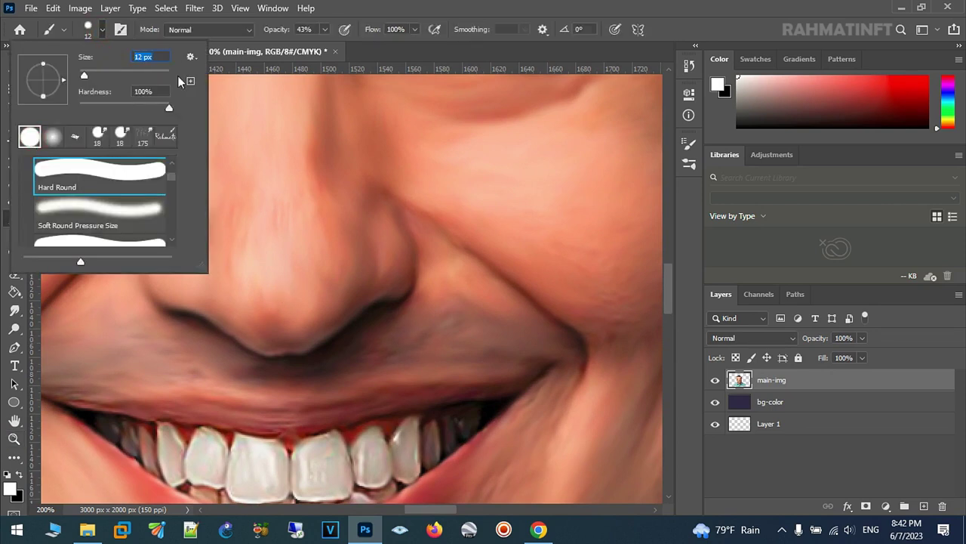
pyautogui.write('4')
pyautogui.press('Return')
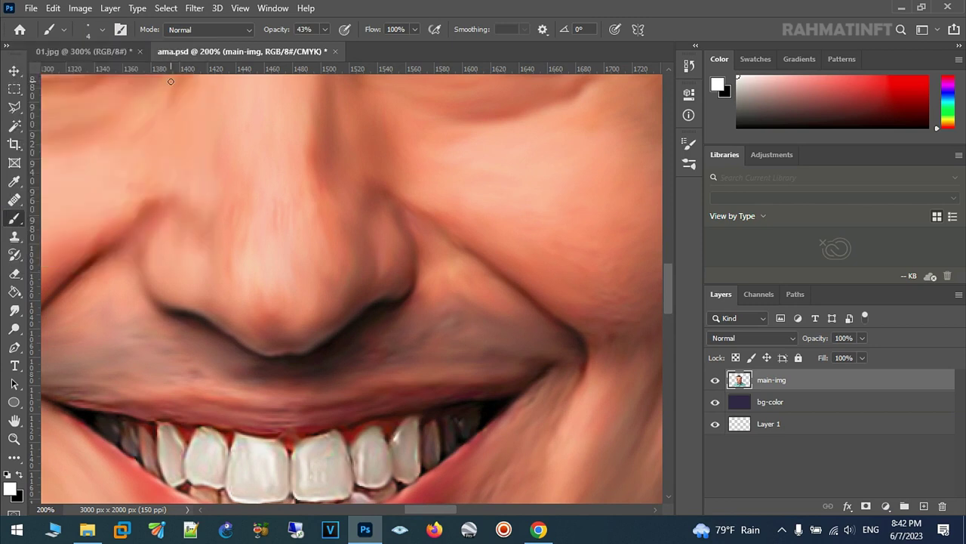
pyautogui.moveTo(328, 46); pyautogui.dragTo(339, 47)
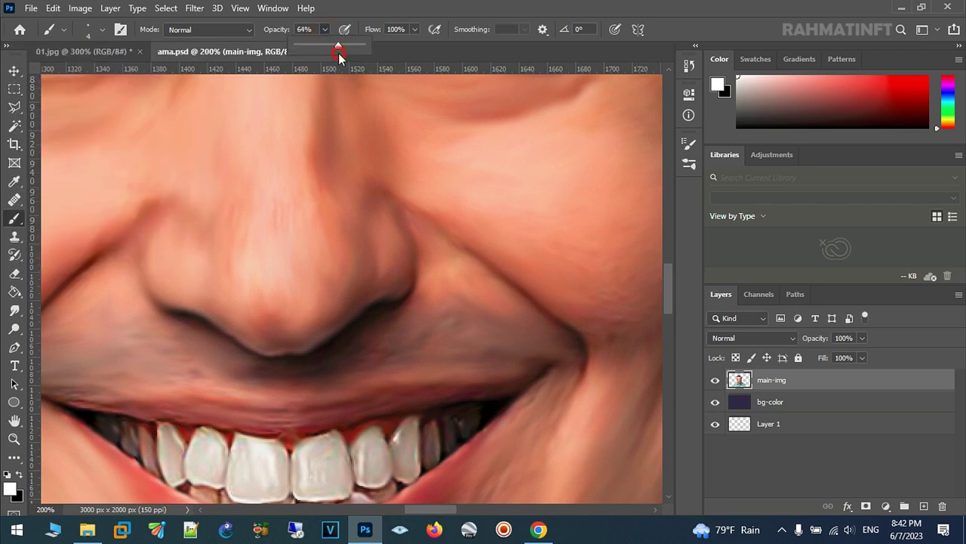
pyautogui.click(103, 30)
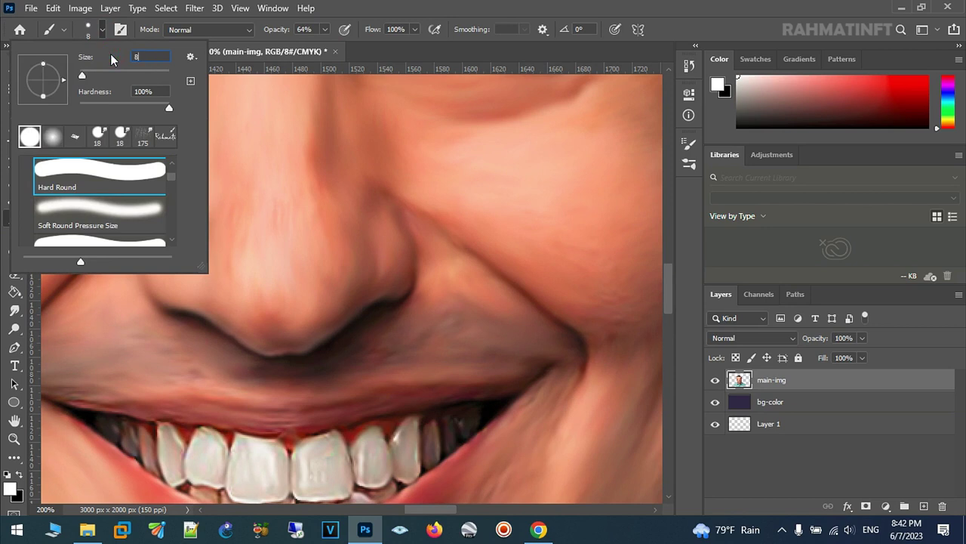
pyautogui.press('Return')
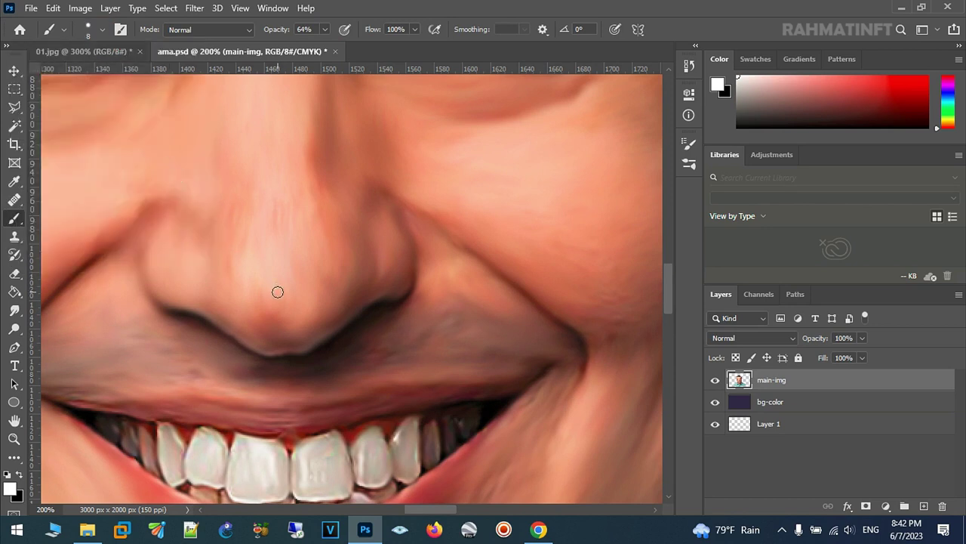
pyautogui.moveTo(278, 291); pyautogui.dragTo(268, 243)
pyautogui.click(13, 439)
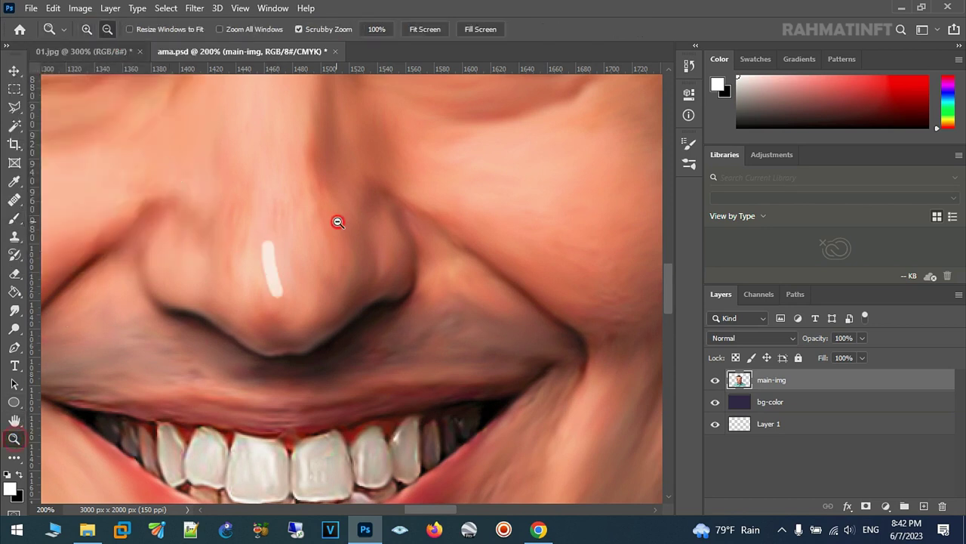
# - At 100% zoom, paint short white highlight strokes on the right cheek and forehead
pyautogui.keyDown('alt'); pyautogui.click(336, 219); pyautogui.keyUp('alt')
pyautogui.click(13, 218)
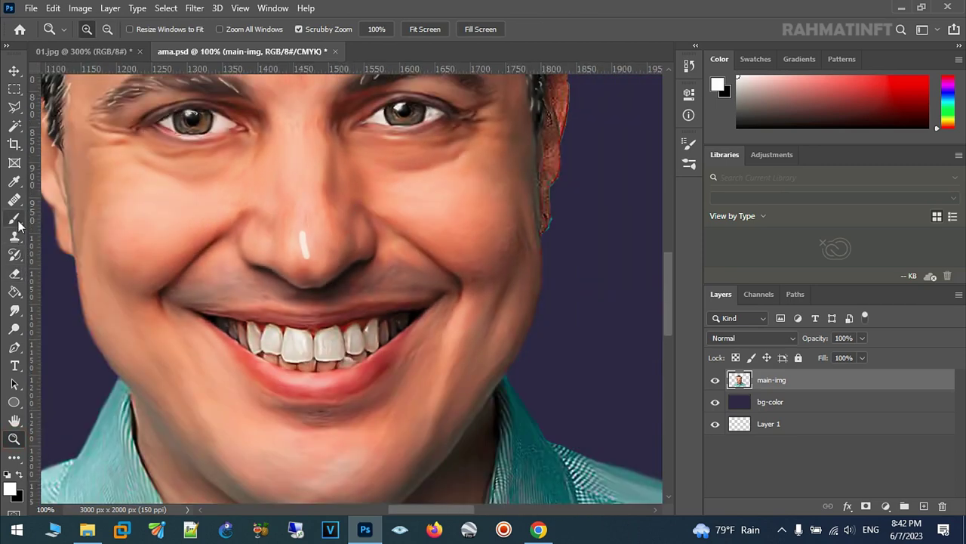
pyautogui.moveTo(436, 192); pyautogui.dragTo(450, 191)
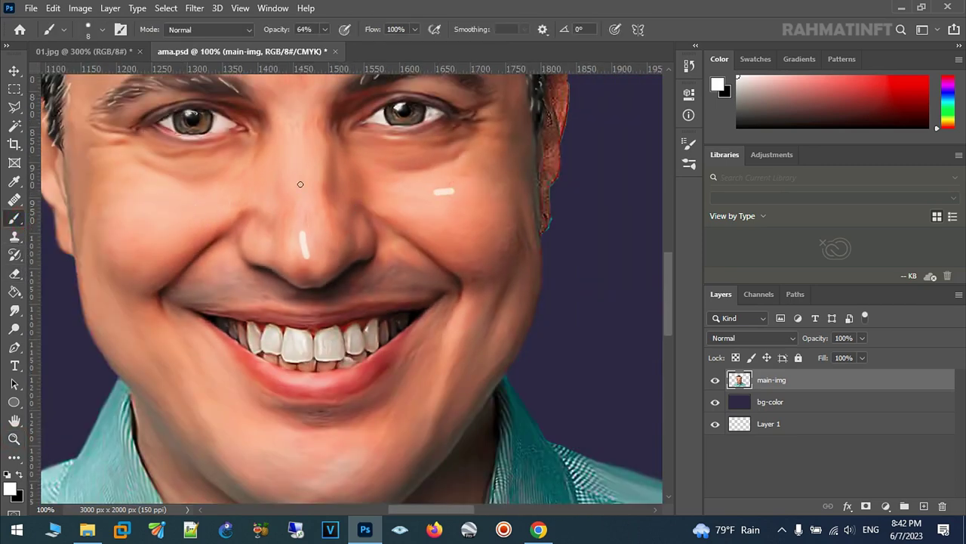
pyautogui.moveTo(302, 116); pyautogui.dragTo(301, 159)
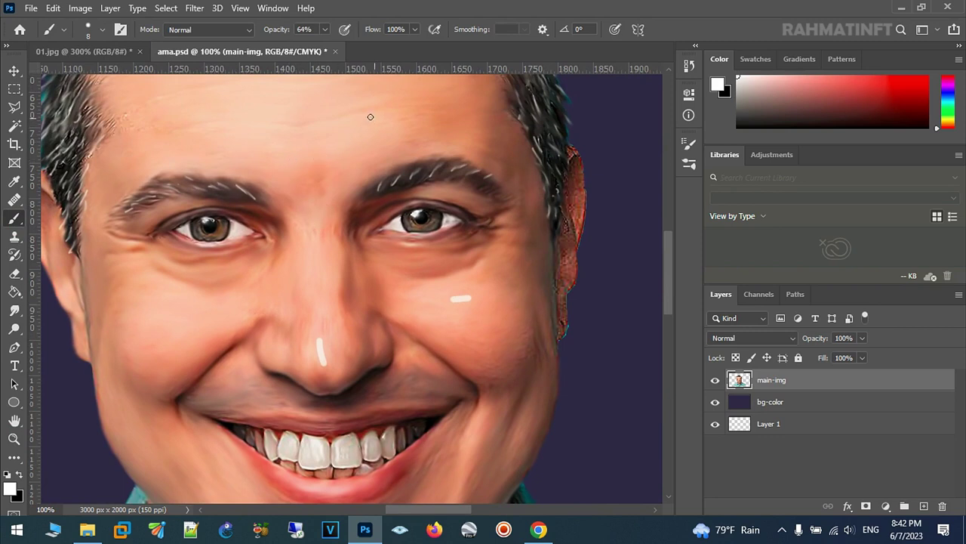
pyautogui.moveTo(351, 116)
pyautogui.mouseDown()
pyautogui.moveTo(302, 151)
pyautogui.moveTo(273, 123)
pyautogui.mouseUp()
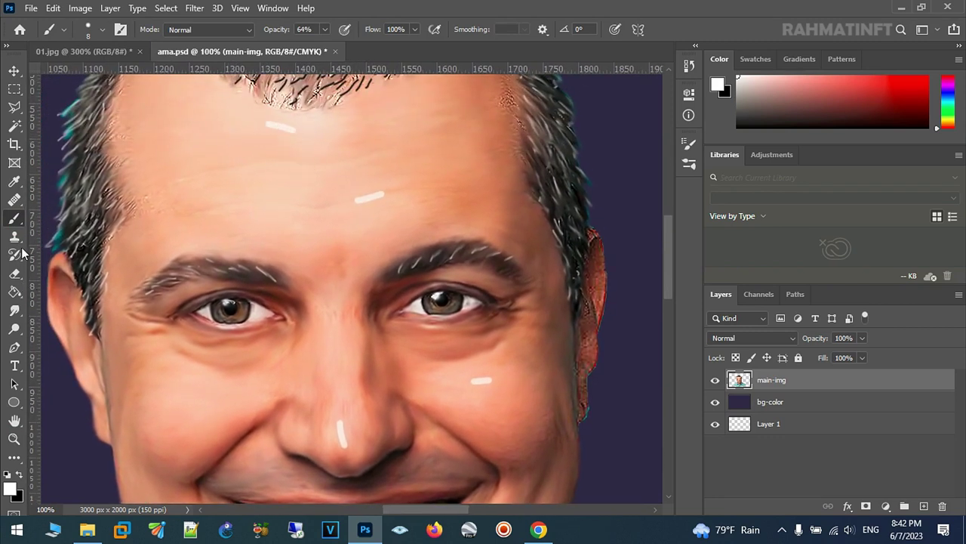
# - Use a 42 px Smudge tip to blend the forehead and nose-tip highlights into the skin
pyautogui.click(14, 309)
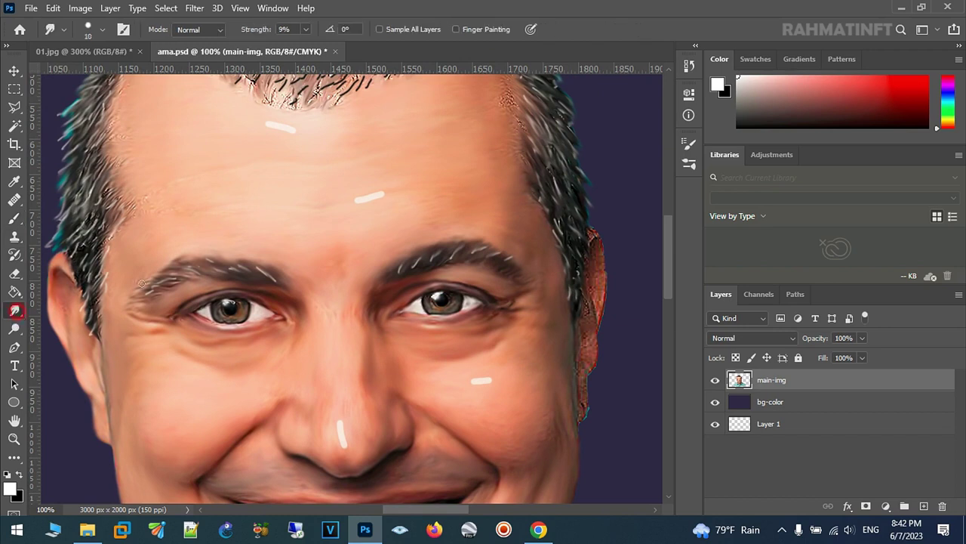
pyautogui.click(105, 31)
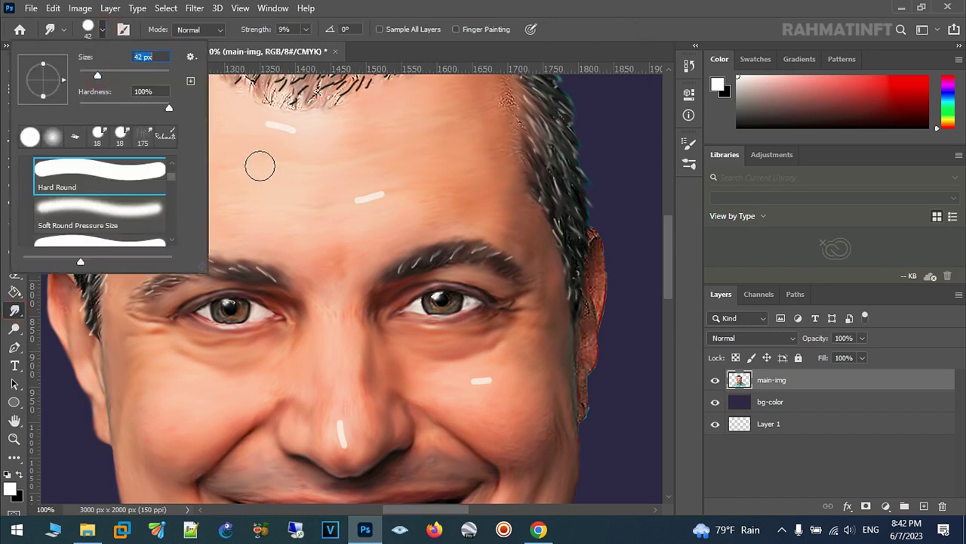
pyautogui.moveTo(288, 127)
pyautogui.mouseDown()
pyautogui.moveTo(211, 123)
pyautogui.moveTo(319, 120)
pyautogui.moveTo(415, 188)
pyautogui.moveTo(317, 199)
pyautogui.moveTo(380, 201)
pyautogui.moveTo(315, 209)
pyautogui.moveTo(401, 199)
pyautogui.mouseUp()
pyautogui.moveTo(500, 350); pyautogui.dragTo(509, 308)
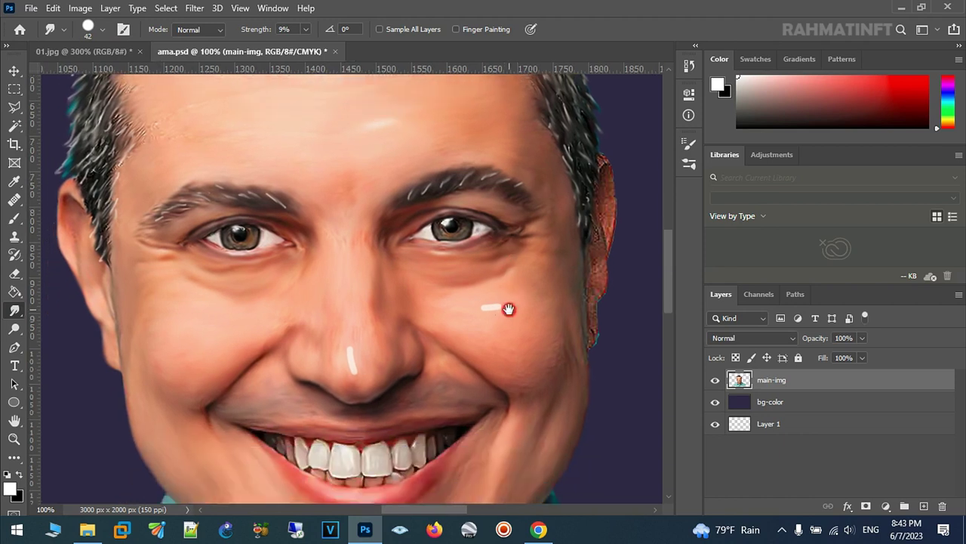
pyautogui.moveTo(354, 371)
pyautogui.mouseDown()
pyautogui.moveTo(342, 345)
pyautogui.moveTo(353, 368)
pyautogui.moveTo(362, 328)
pyautogui.moveTo(345, 326)
pyautogui.moveTo(349, 362)
pyautogui.moveTo(339, 302)
pyautogui.moveTo(339, 319)
pyautogui.mouseUp()
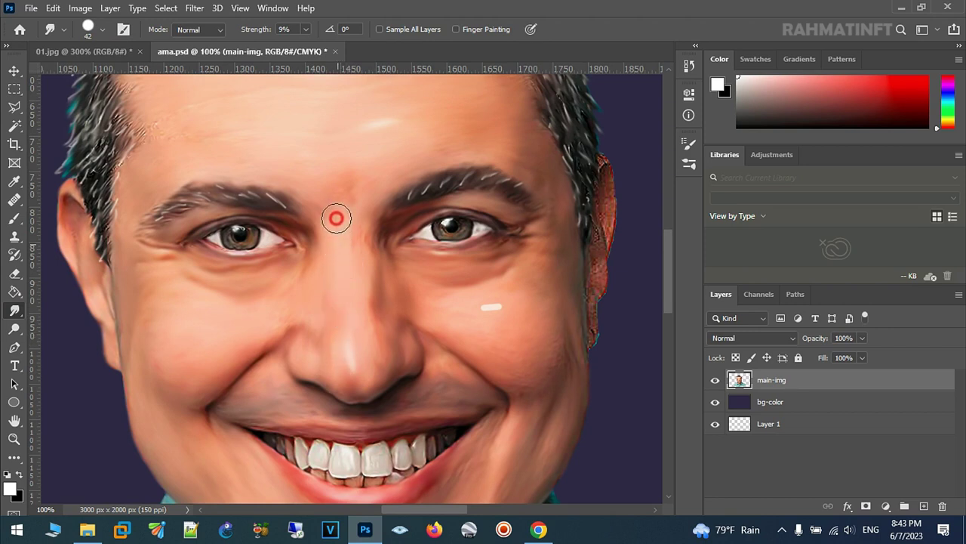
# - Smudge the cheek highlight, nose bridge and smile creases into the surrounding skin
pyautogui.moveTo(490, 297)
pyautogui.mouseDown()
pyautogui.moveTo(496, 310)
pyautogui.moveTo(511, 302)
pyautogui.moveTo(506, 294)
pyautogui.moveTo(498, 305)
pyautogui.moveTo(483, 302)
pyautogui.moveTo(509, 302)
pyautogui.moveTo(535, 283)
pyautogui.mouseUp()
pyautogui.moveTo(444, 253)
pyautogui.mouseDown()
pyautogui.moveTo(447, 233)
pyautogui.moveTo(399, 290)
pyautogui.mouseUp()
pyautogui.moveTo(407, 229)
pyautogui.mouseDown()
pyautogui.moveTo(393, 324)
pyautogui.moveTo(463, 217)
pyautogui.mouseUp()
pyautogui.moveTo(360, 243)
pyautogui.mouseDown()
pyautogui.moveTo(316, 276)
pyautogui.moveTo(370, 218)
pyautogui.moveTo(308, 214)
pyautogui.moveTo(283, 227)
pyautogui.moveTo(318, 231)
pyautogui.moveTo(375, 204)
pyautogui.moveTo(388, 218)
pyautogui.moveTo(321, 277)
pyautogui.moveTo(345, 270)
pyautogui.moveTo(319, 278)
pyautogui.moveTo(323, 286)
pyautogui.moveTo(341, 261)
pyautogui.moveTo(313, 269)
pyautogui.moveTo(271, 310)
pyautogui.mouseUp()
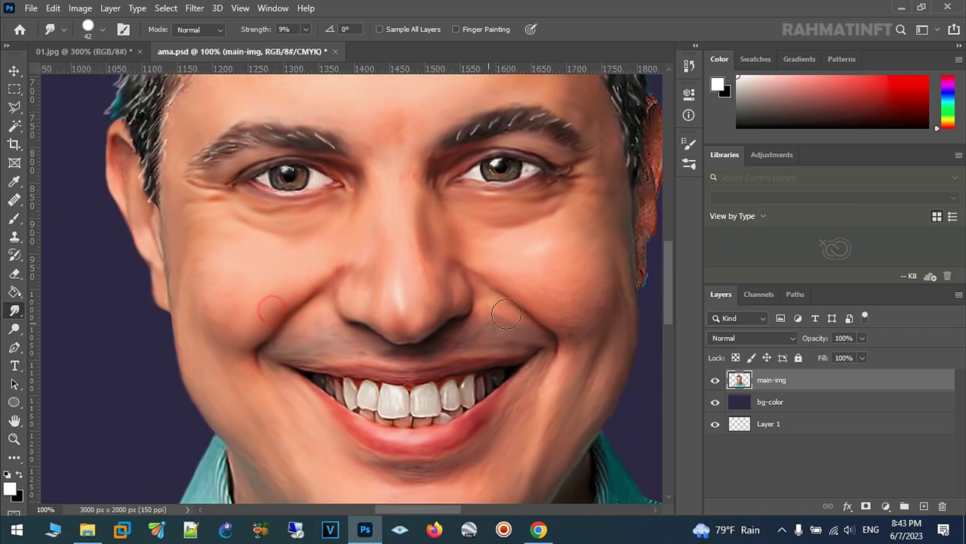
pyautogui.moveTo(487, 278)
pyautogui.mouseDown()
pyautogui.moveTo(563, 312)
pyautogui.moveTo(498, 284)
pyautogui.moveTo(530, 302)
pyautogui.moveTo(575, 296)
pyautogui.moveTo(557, 269)
pyautogui.moveTo(583, 315)
pyautogui.moveTo(625, 316)
pyautogui.mouseUp()
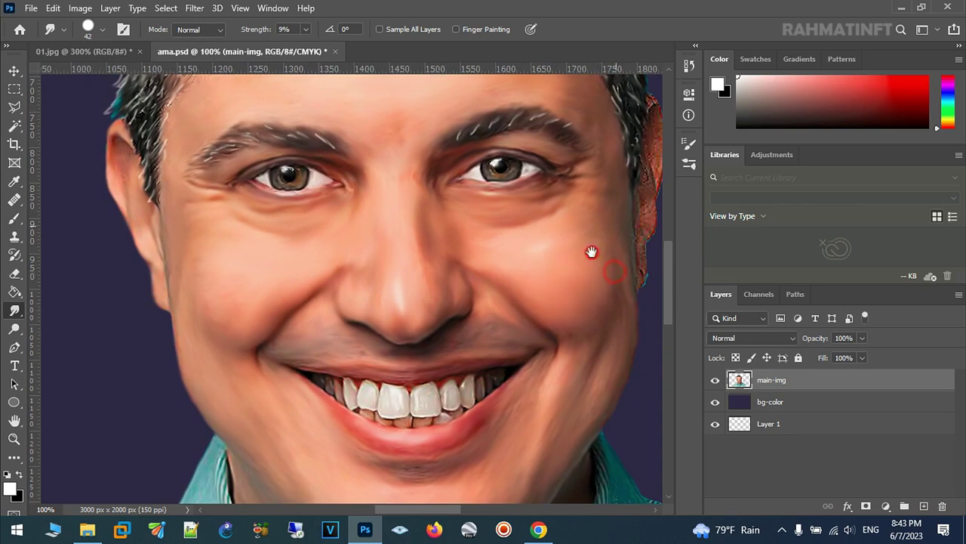
pyautogui.moveTo(608, 233); pyautogui.dragTo(289, 235)
# - Zoom to 300% on the ear and shrink the Smudge tip to 15 px
pyautogui.press('z')
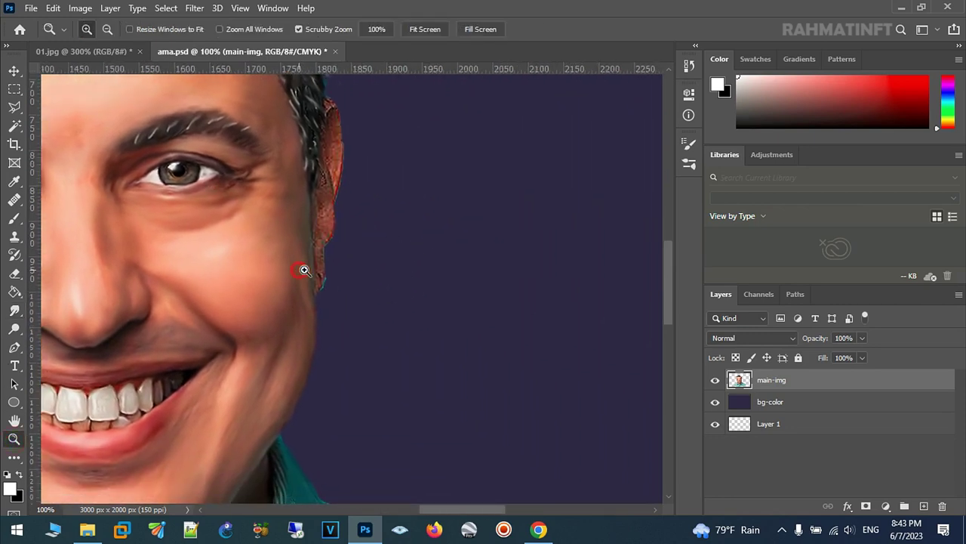
pyautogui.moveTo(299, 269); pyautogui.dragTo(324, 247)
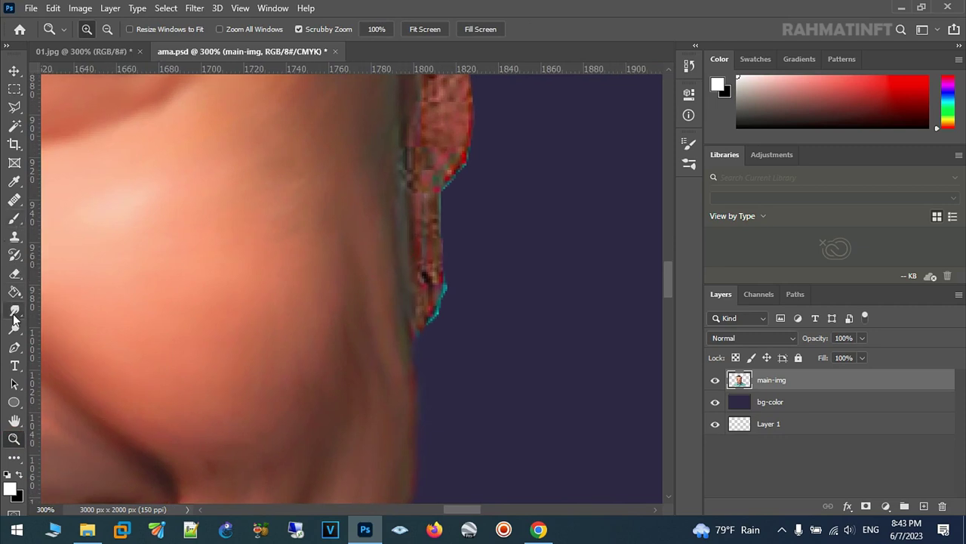
pyautogui.click(13, 314)
pyautogui.click(104, 31)
pyautogui.moveTo(93, 75); pyautogui.dragTo(87, 76)
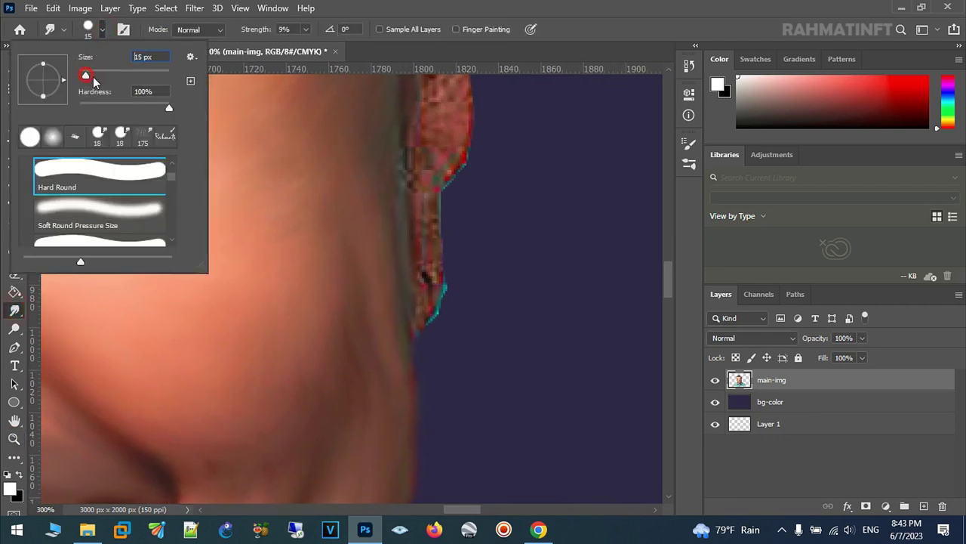
# - Smudge the red fringe along the ear edge into the purple background, then zoom back out
pyautogui.moveTo(420, 303)
pyautogui.mouseDown()
pyautogui.moveTo(434, 315)
pyautogui.moveTo(447, 217)
pyautogui.moveTo(444, 295)
pyautogui.moveTo(444, 283)
pyautogui.moveTo(403, 293)
pyautogui.moveTo(425, 296)
pyautogui.mouseUp()
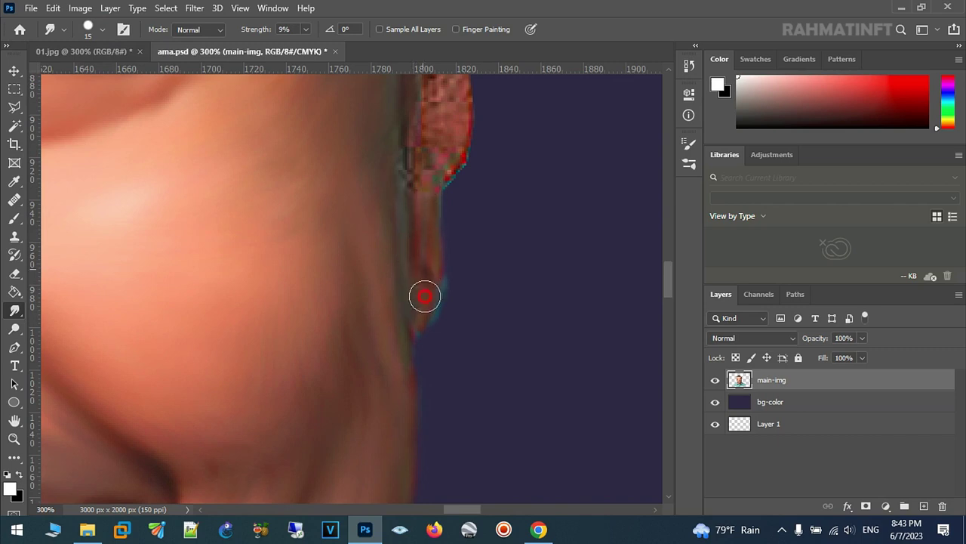
pyautogui.moveTo(434, 210); pyautogui.dragTo(401, 280)
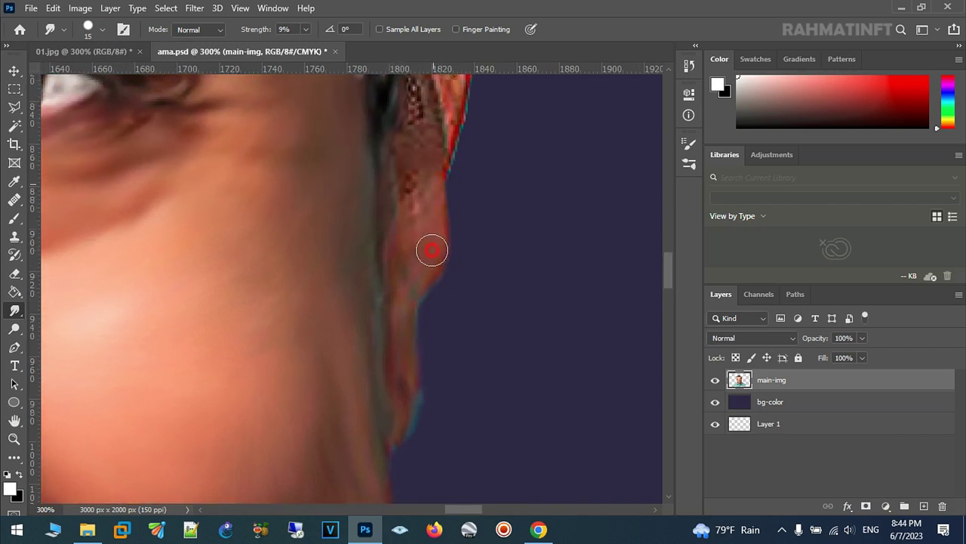
pyautogui.moveTo(401, 182)
pyautogui.mouseDown()
pyautogui.moveTo(400, 309)
pyautogui.moveTo(449, 239)
pyautogui.moveTo(455, 166)
pyautogui.moveTo(423, 259)
pyautogui.moveTo(422, 162)
pyautogui.moveTo(385, 248)
pyautogui.moveTo(398, 195)
pyautogui.moveTo(423, 272)
pyautogui.moveTo(427, 186)
pyautogui.moveTo(427, 250)
pyautogui.moveTo(391, 231)
pyautogui.moveTo(388, 144)
pyautogui.moveTo(420, 172)
pyautogui.moveTo(407, 147)
pyautogui.mouseUp()
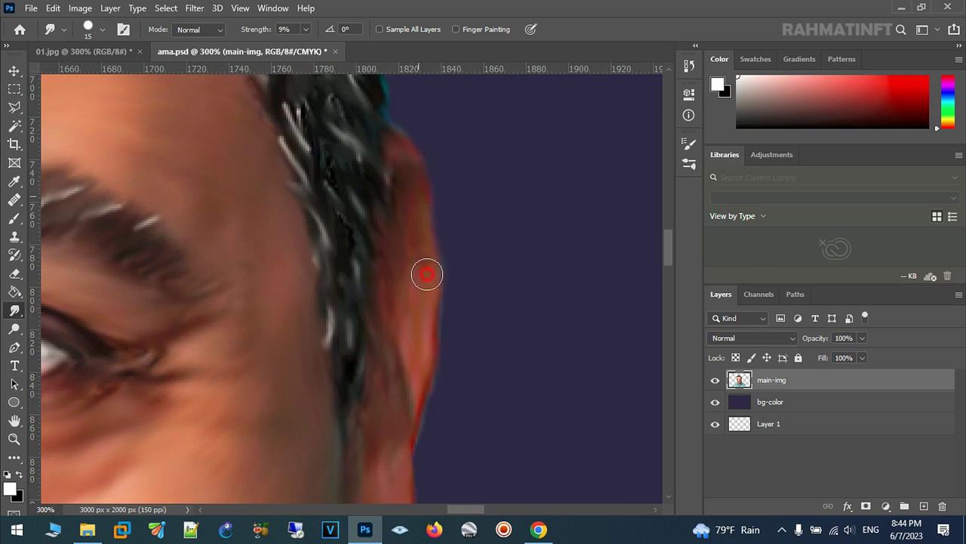
pyautogui.moveTo(422, 304); pyautogui.dragTo(489, 210)
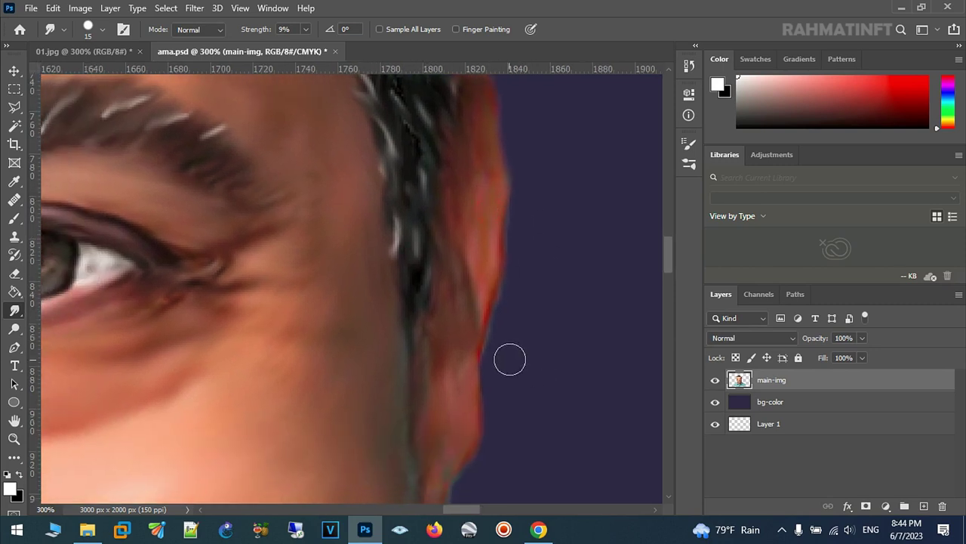
pyautogui.moveTo(498, 347); pyautogui.dragTo(490, 195)
pyautogui.click(14, 438)
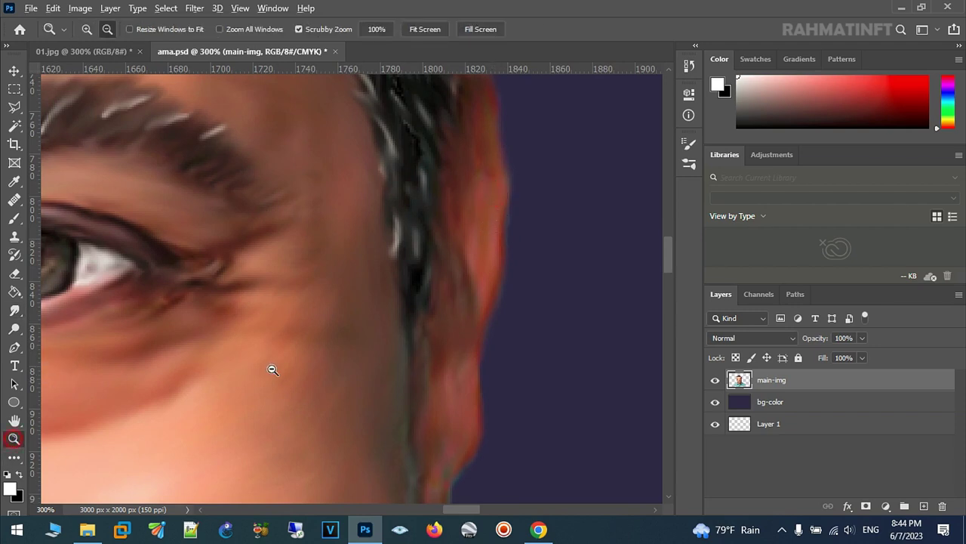
pyautogui.moveTo(287, 365)
pyautogui.mouseDown()
pyautogui.moveTo(427, 238)
pyautogui.moveTo(475, 230)
pyautogui.mouseUp()
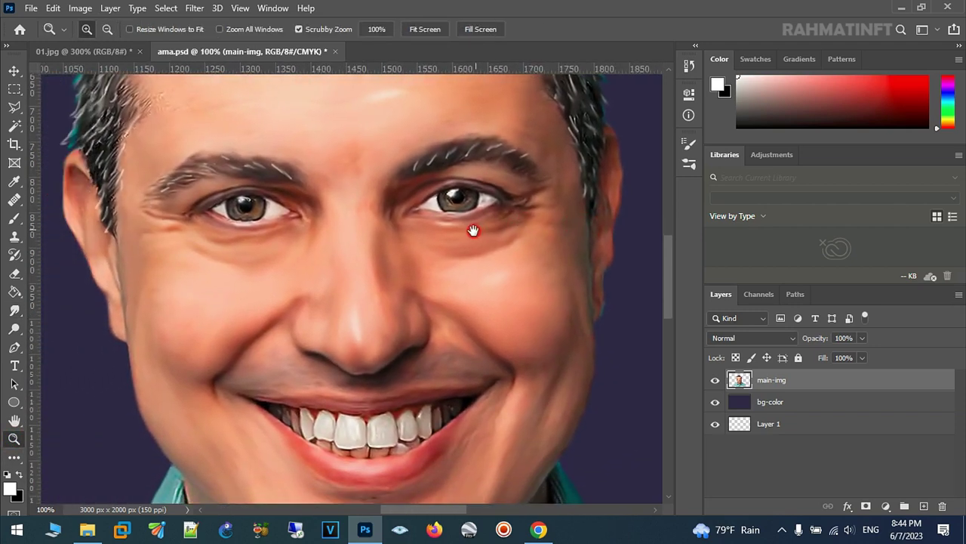
# - Smudge the white highlights on the left ear and along the right ear edge at 9% strength
pyautogui.click(16, 218)
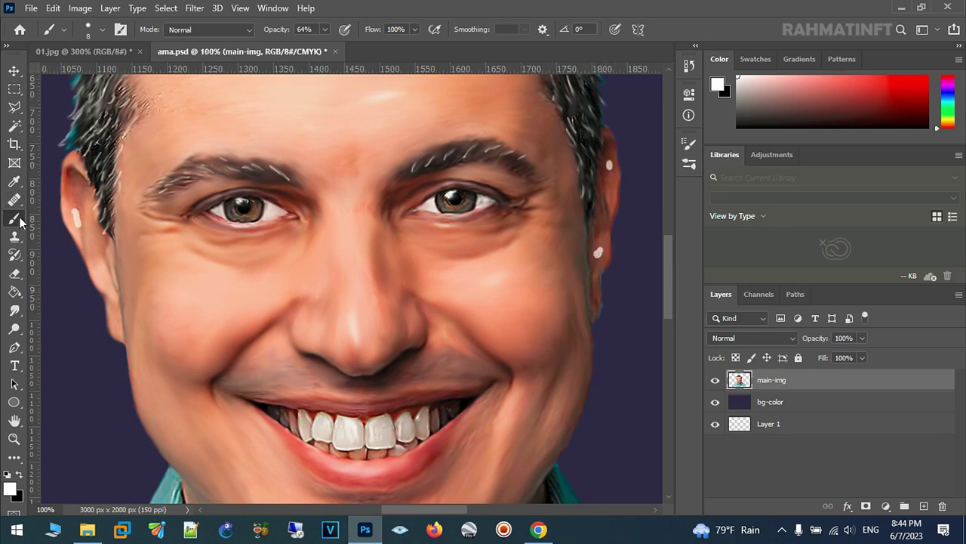
pyautogui.click(15, 310)
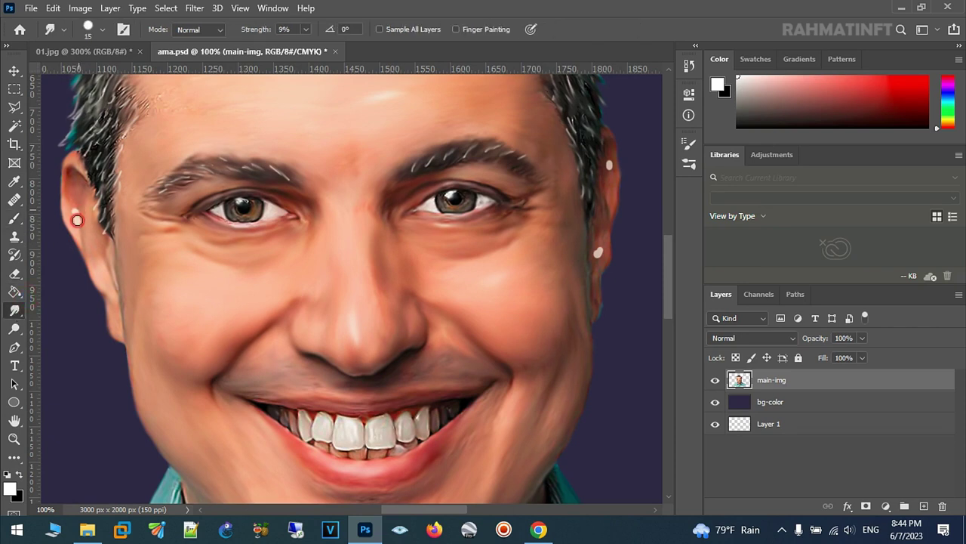
pyautogui.click(103, 30)
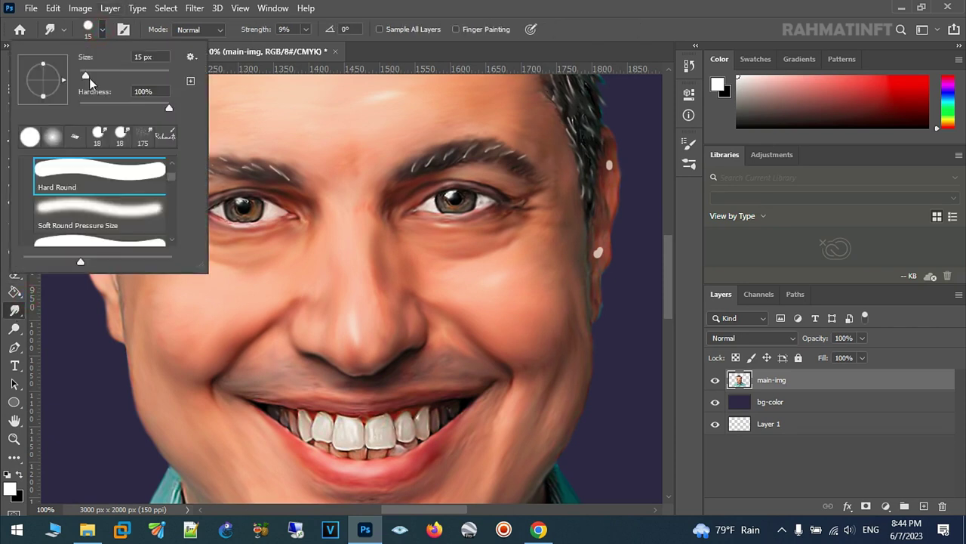
pyautogui.click(297, 107)
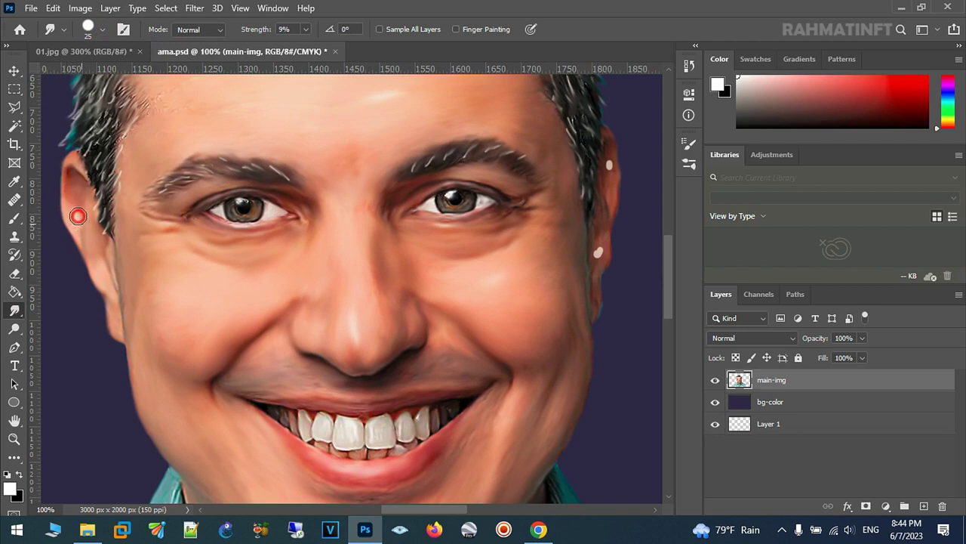
pyautogui.moveTo(589, 251); pyautogui.dragTo(601, 246)
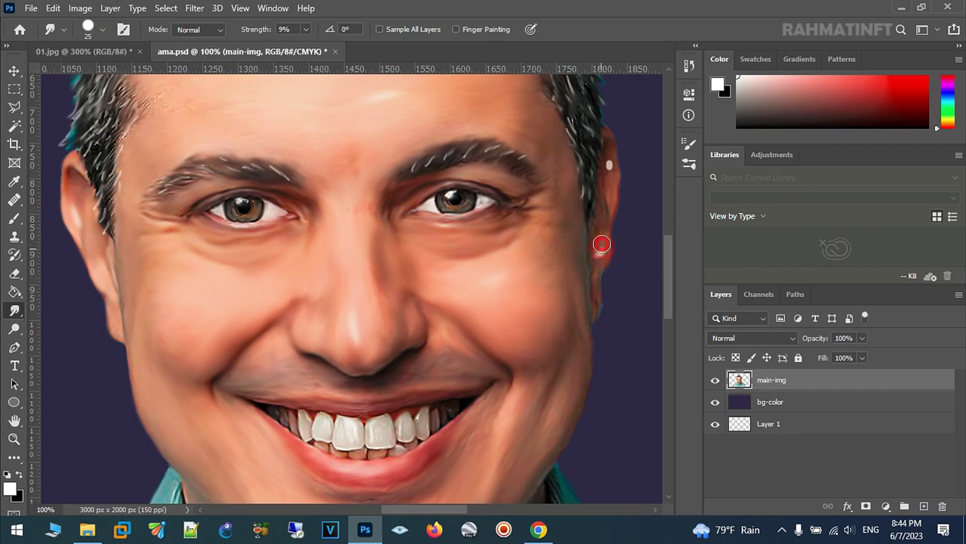
pyautogui.moveTo(603, 226); pyautogui.dragTo(612, 174)
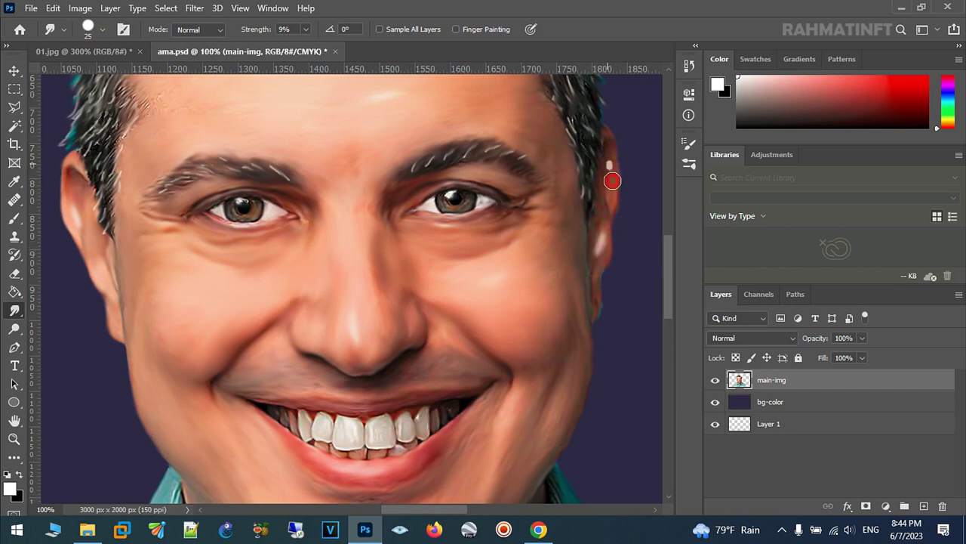
# - Zoom in on the right ear and blend its highlight with a 14 px smudge, then zoom out
pyautogui.click(13, 438)
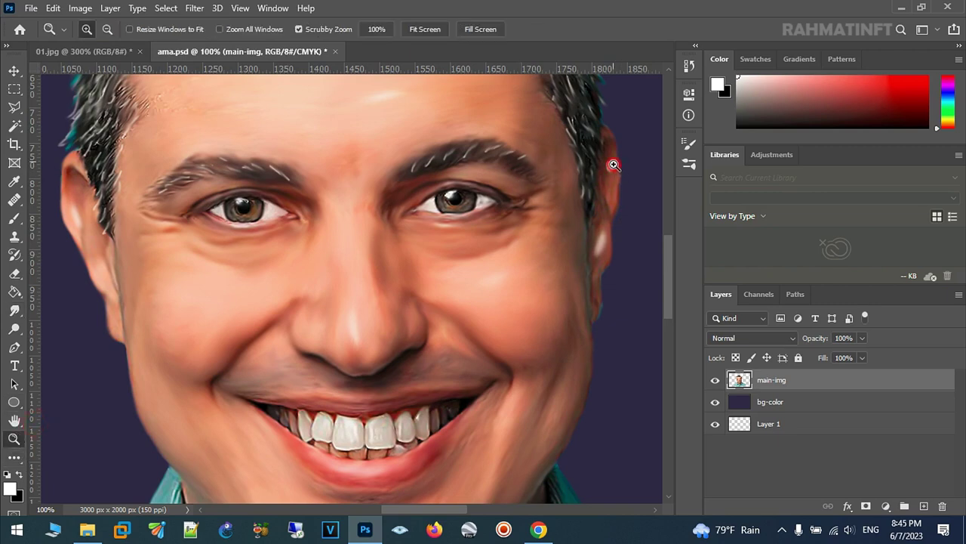
pyautogui.click(614, 162)
pyautogui.click(614, 160)
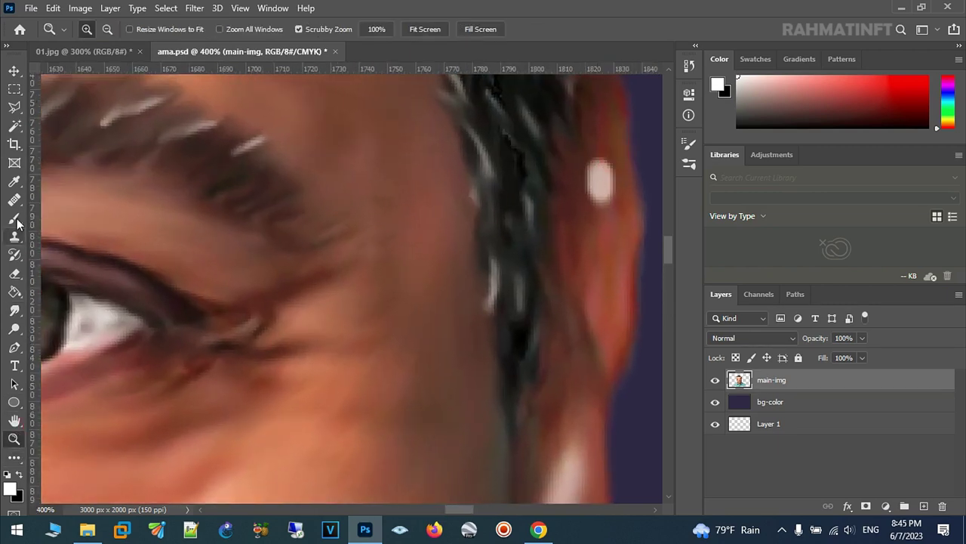
pyautogui.click(13, 310)
pyautogui.click(104, 29)
pyautogui.moveTo(88, 76); pyautogui.dragTo(83, 76)
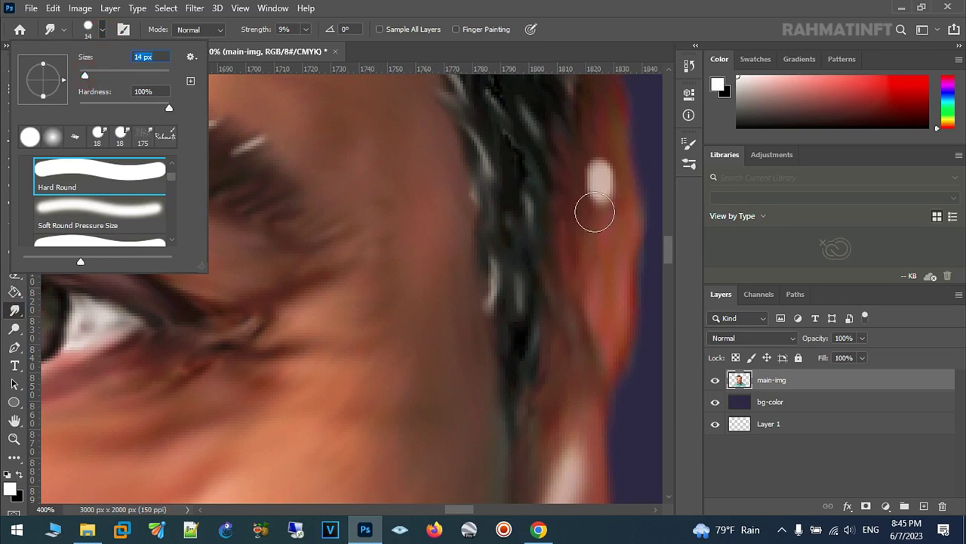
pyautogui.click(585, 181)
pyautogui.moveTo(582, 173)
pyautogui.mouseDown()
pyautogui.moveTo(572, 185)
pyautogui.moveTo(610, 201)
pyautogui.moveTo(564, 209)
pyautogui.moveTo(617, 203)
pyautogui.moveTo(595, 155)
pyautogui.moveTo(587, 179)
pyautogui.moveTo(610, 194)
pyautogui.moveTo(574, 196)
pyautogui.moveTo(571, 244)
pyautogui.moveTo(611, 201)
pyautogui.moveTo(627, 272)
pyautogui.moveTo(606, 280)
pyautogui.moveTo(578, 190)
pyautogui.moveTo(557, 203)
pyautogui.moveTo(609, 171)
pyautogui.moveTo(593, 193)
pyautogui.mouseUp()
pyautogui.press('z')
pyautogui.keyDown('alt'); pyautogui.click(371, 317); pyautogui.keyUp('alt')
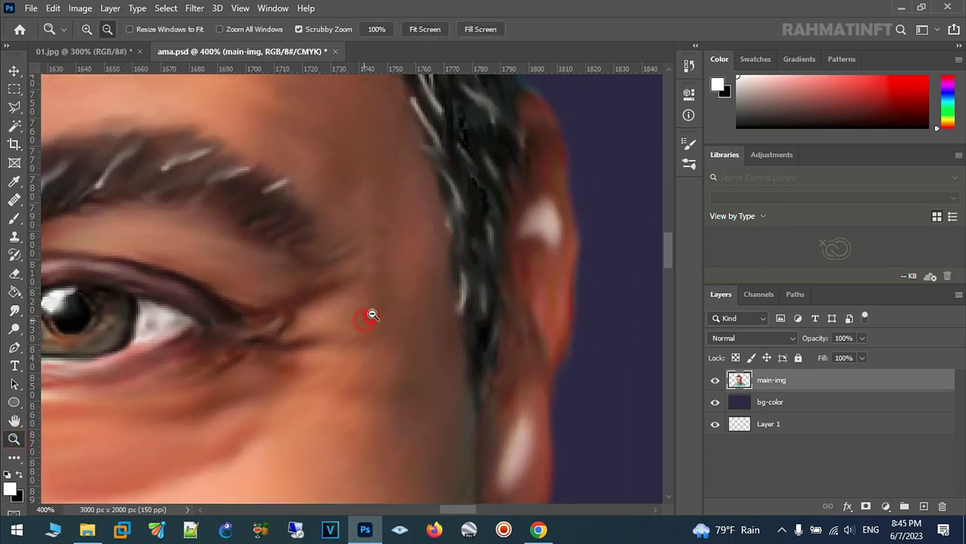
pyautogui.keyDown('alt'); pyautogui.click(380, 326); pyautogui.keyUp('alt')
pyautogui.moveTo(425, 216); pyautogui.dragTo(396, 161)
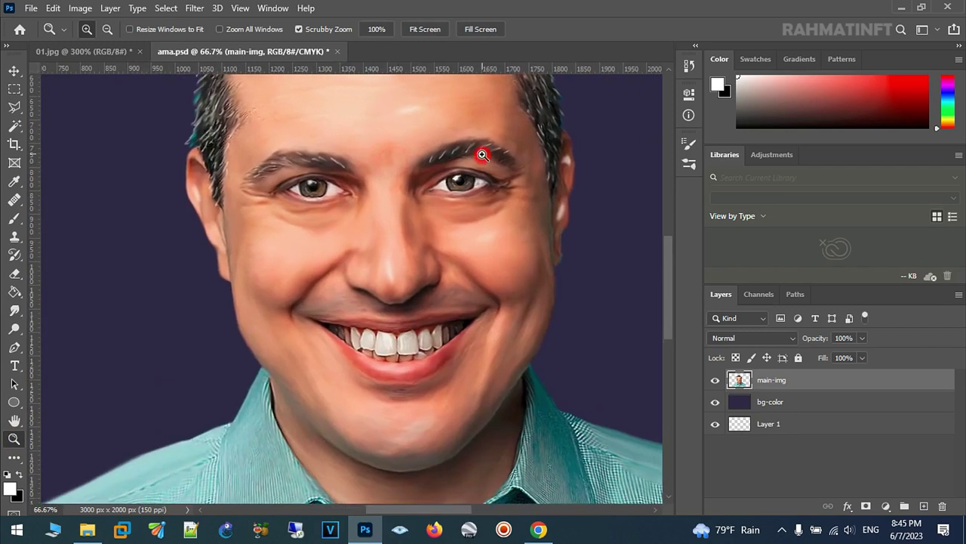
# - Zoom in on the right eye, sample iris brown and set a 4 px brush
pyautogui.moveTo(396, 161); pyautogui.dragTo(447, 167)
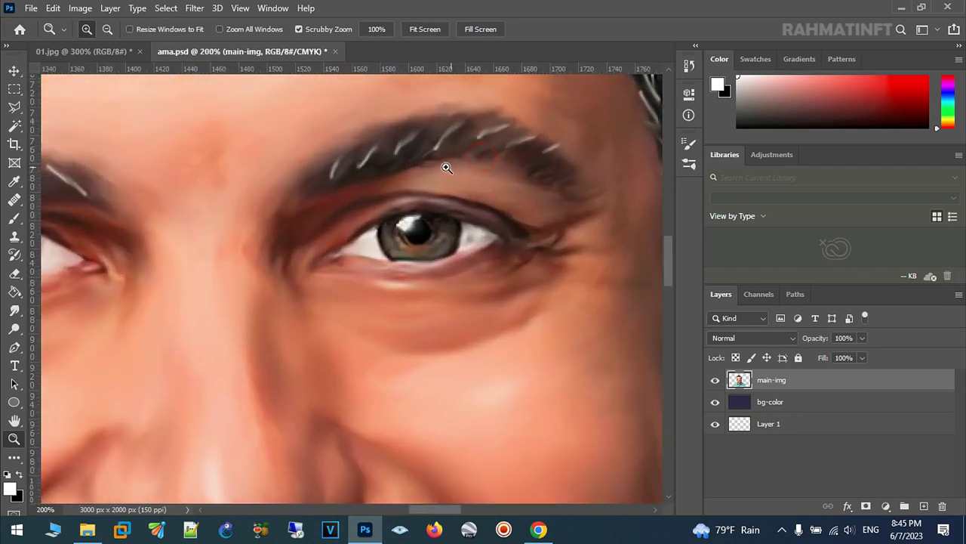
pyautogui.click(413, 249)
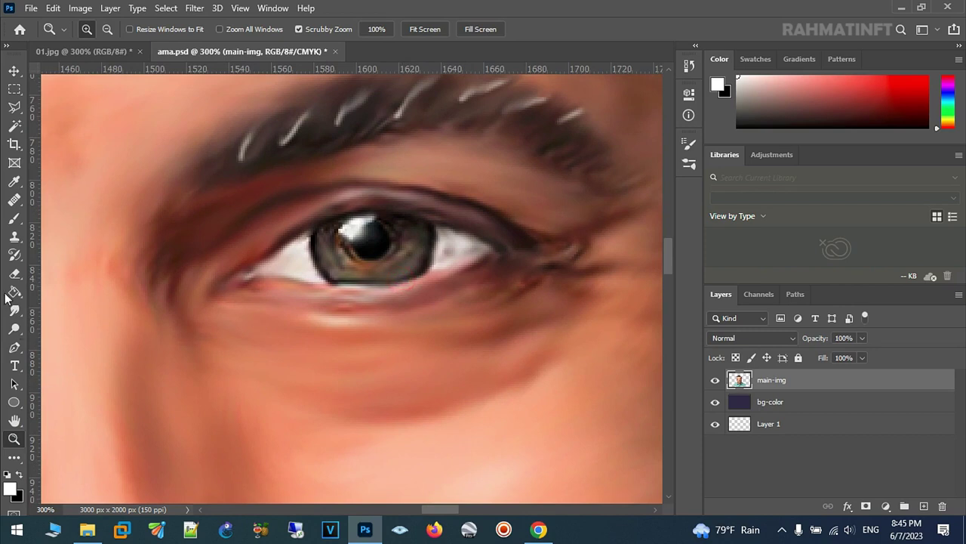
pyautogui.click(14, 218)
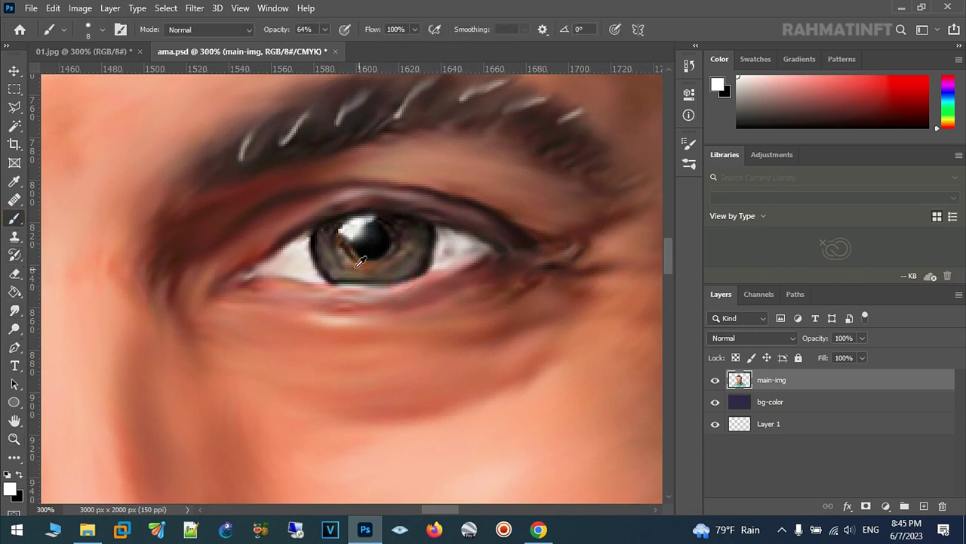
pyautogui.keyDown('alt'); pyautogui.click(360, 262); pyautogui.keyUp('alt')
pyautogui.click(101, 31)
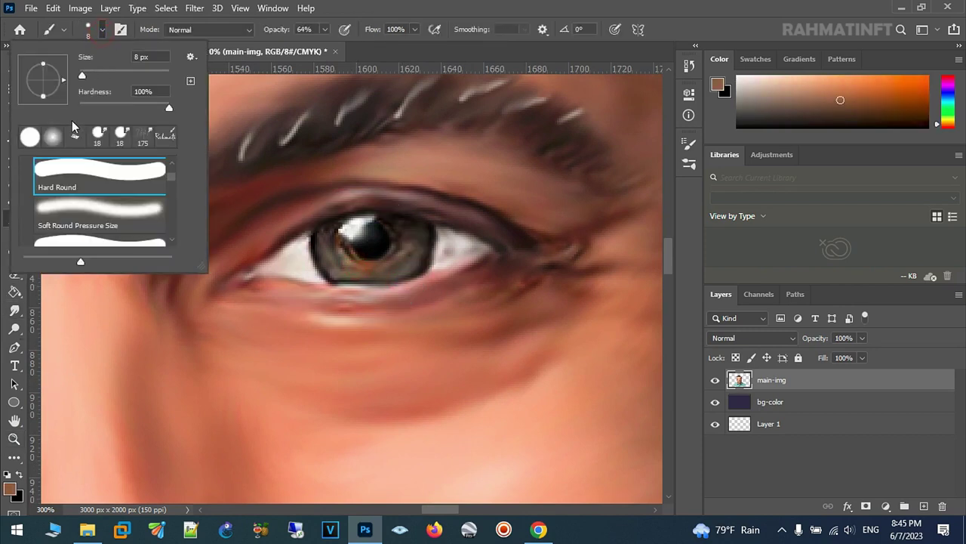
pyautogui.write('4')
pyautogui.press('Return')
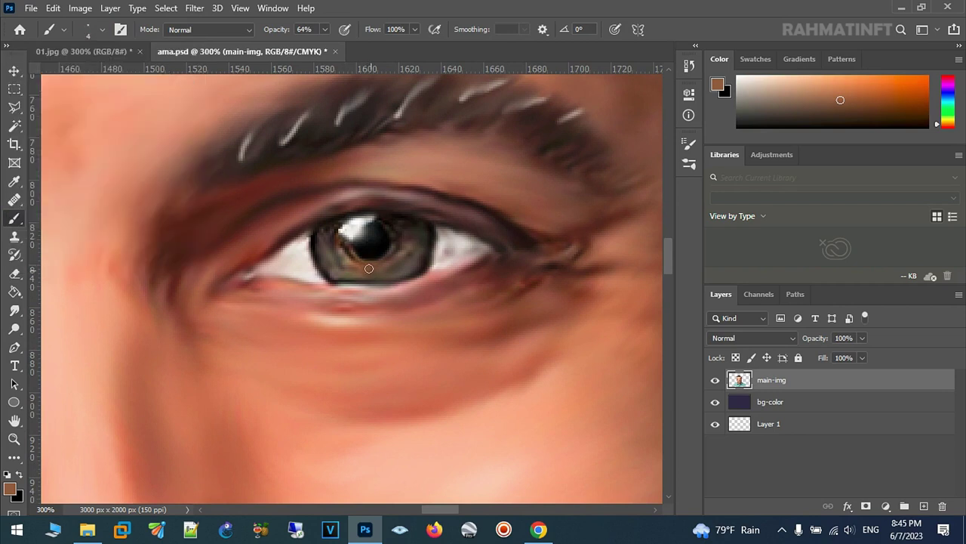
# - Paint a dark brown stroke and fainter 43%-opacity strokes into the iris around the pupil
pyautogui.keyDown('alt'); pyautogui.click(369, 261); pyautogui.keyUp('alt')
pyautogui.moveTo(369, 260); pyautogui.dragTo(349, 267)
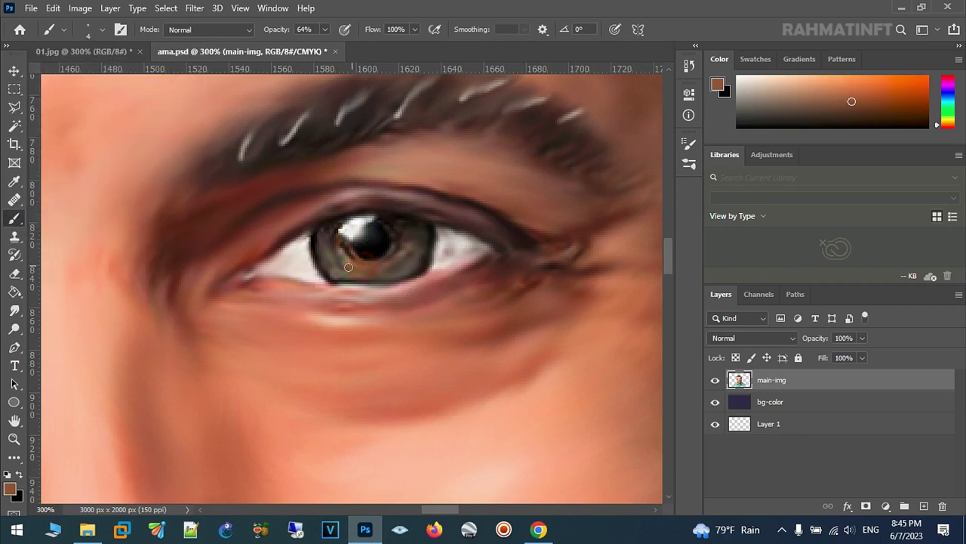
pyautogui.click(325, 29)
pyautogui.moveTo(326, 46); pyautogui.dragTo(313, 47)
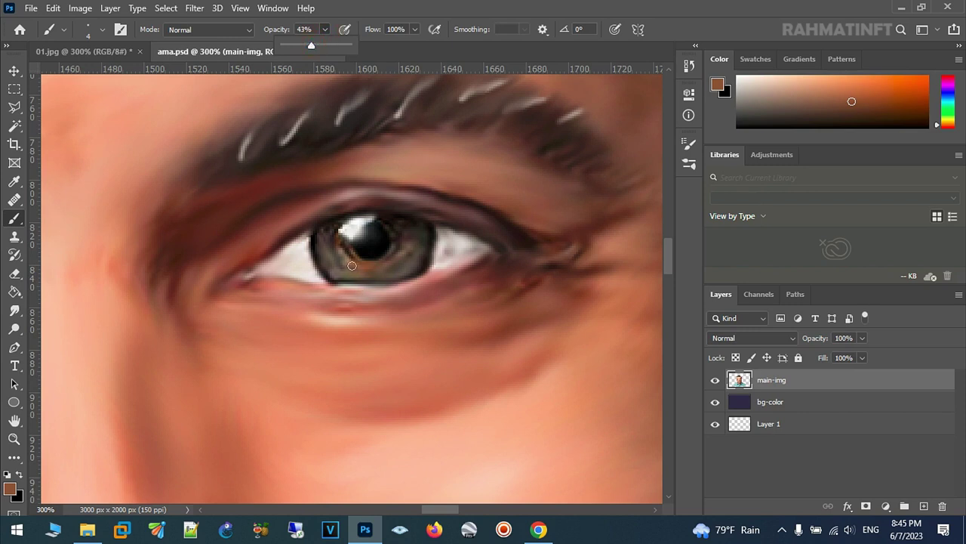
pyautogui.moveTo(352, 267); pyautogui.dragTo(341, 257)
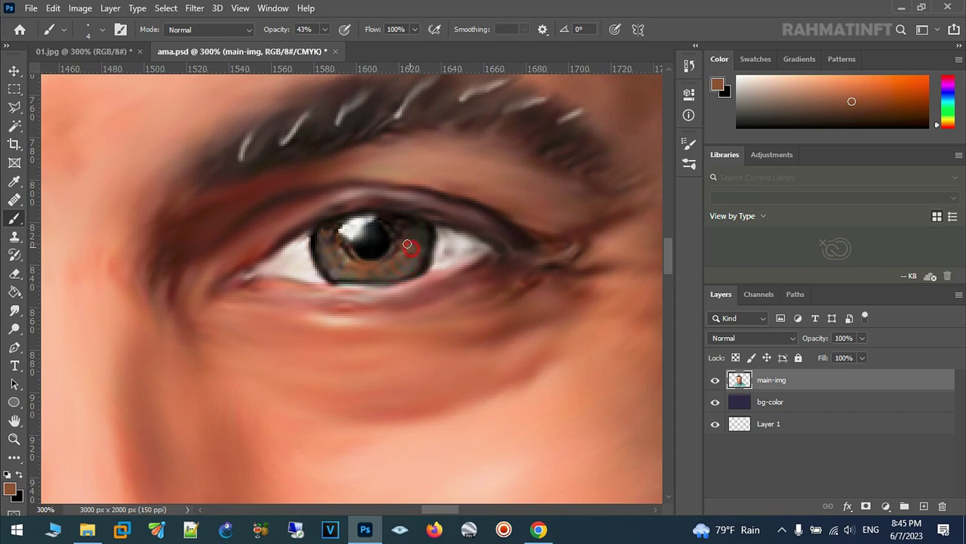
pyautogui.moveTo(413, 229); pyautogui.dragTo(405, 223)
pyautogui.moveTo(268, 287); pyautogui.dragTo(453, 317)
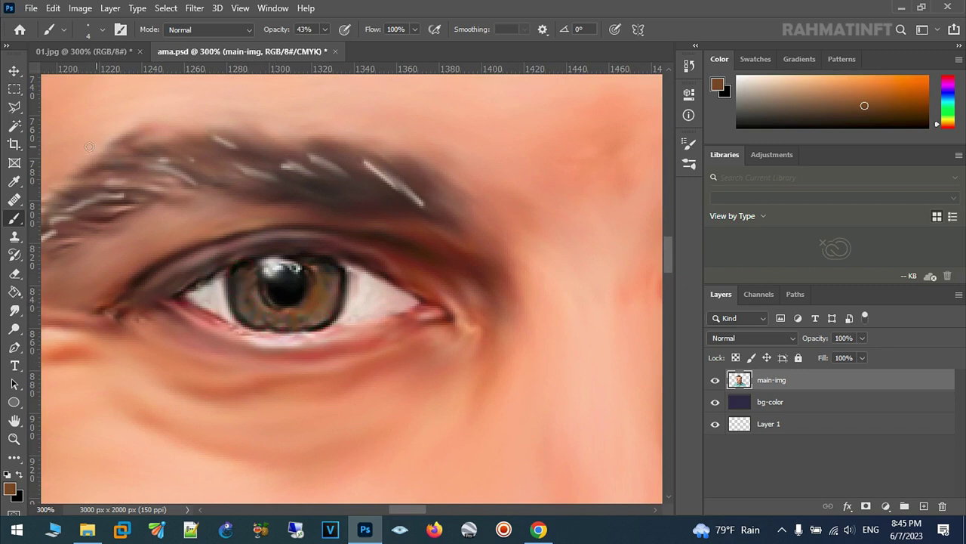
pyautogui.click(14, 310)
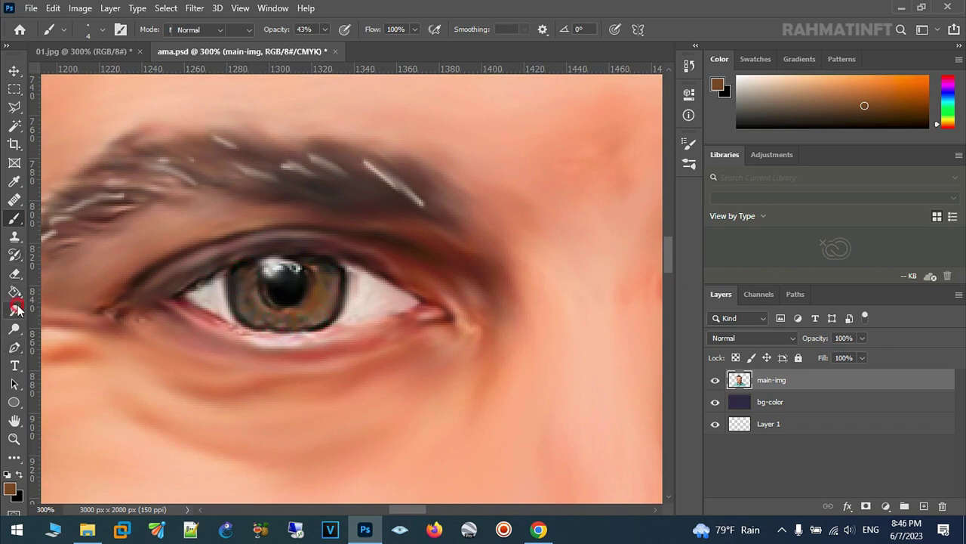
pyautogui.click(103, 30)
# - Smudge the brown iris strokes with a 7 px tip, then zoom out to centre the face
pyautogui.moveTo(89, 76); pyautogui.dragTo(83, 79)
pyautogui.press('Return')
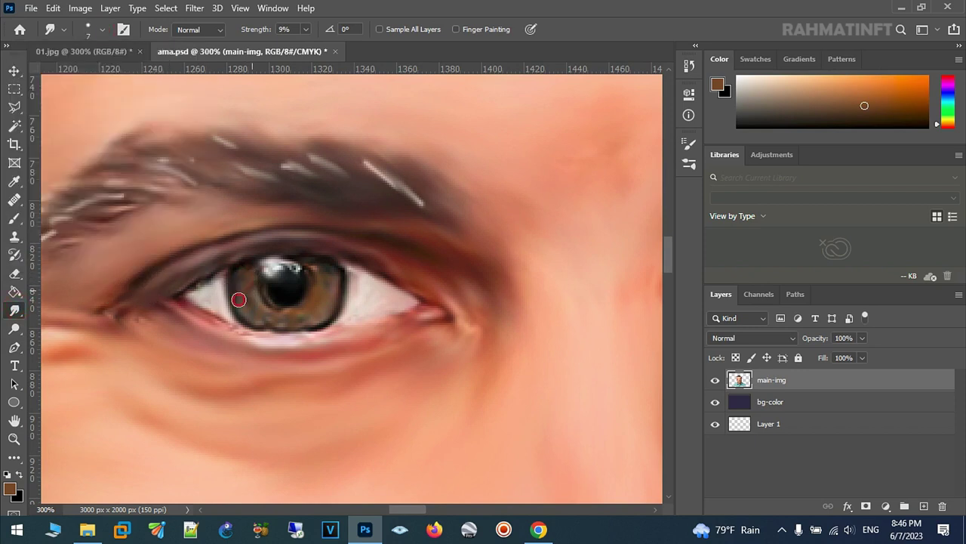
pyautogui.moveTo(289, 320); pyautogui.dragTo(325, 309)
pyautogui.moveTo(576, 302)
pyautogui.mouseDown()
pyautogui.moveTo(334, 302)
pyautogui.moveTo(323, 262)
pyautogui.moveTo(351, 293)
pyautogui.moveTo(373, 291)
pyautogui.moveTo(384, 244)
pyautogui.moveTo(420, 263)
pyautogui.mouseUp()
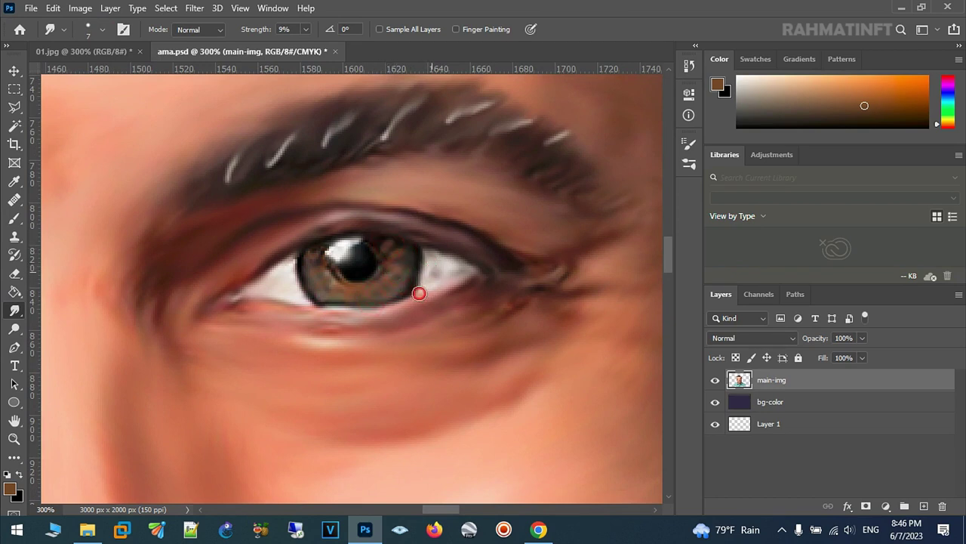
pyautogui.click(14, 437)
pyautogui.keyDown('alt'); pyautogui.click(295, 330); pyautogui.keyUp('alt')
pyautogui.keyDown('alt'); pyautogui.click(294, 340); pyautogui.keyUp('alt')
pyautogui.moveTo(256, 343)
pyautogui.mouseDown()
pyautogui.moveTo(425, 244)
pyautogui.moveTo(395, 315)
pyautogui.moveTo(384, 246)
pyautogui.moveTo(347, 199)
pyautogui.moveTo(353, 191)
pyautogui.mouseUp()
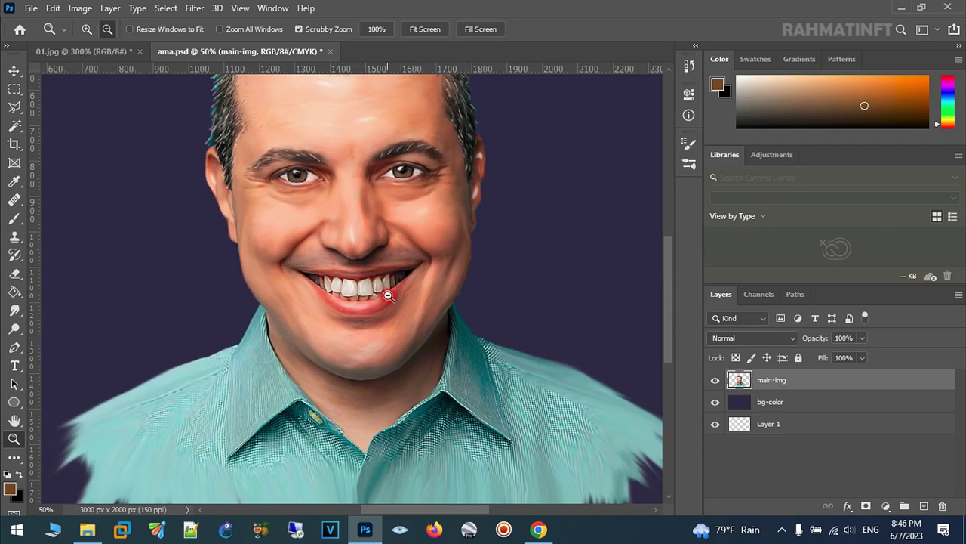
# - Zoom out to the full canvas and save the document
pyautogui.keyDown('alt'); pyautogui.click(390, 296); pyautogui.keyUp('alt')
pyautogui.keyDown('alt'); pyautogui.click(389, 296); pyautogui.keyUp('alt')
pyautogui.hotkey('ctrl', 's')
# - Create an empty Layer 2 above bg-color and ready the Brush tool's settings
pyautogui.click(776, 406)
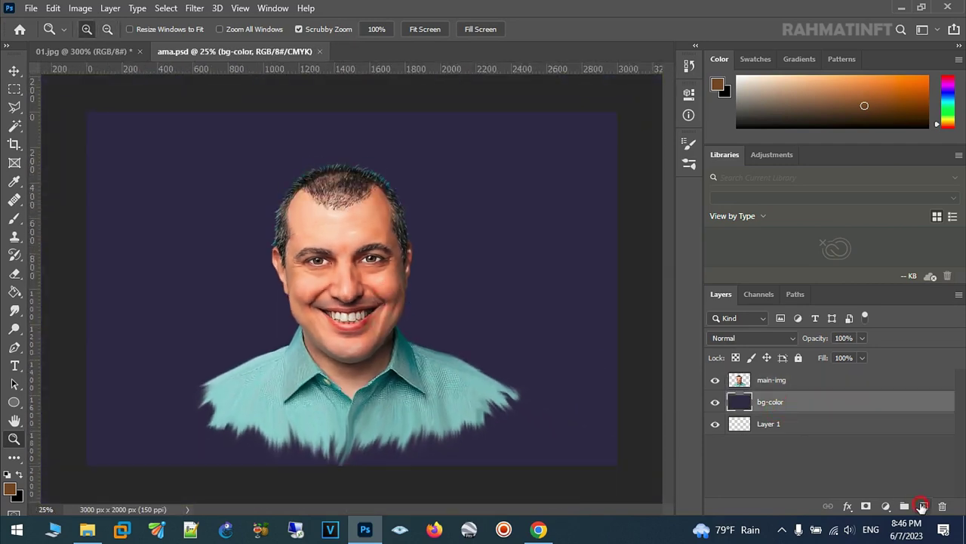
pyautogui.click(923, 506)
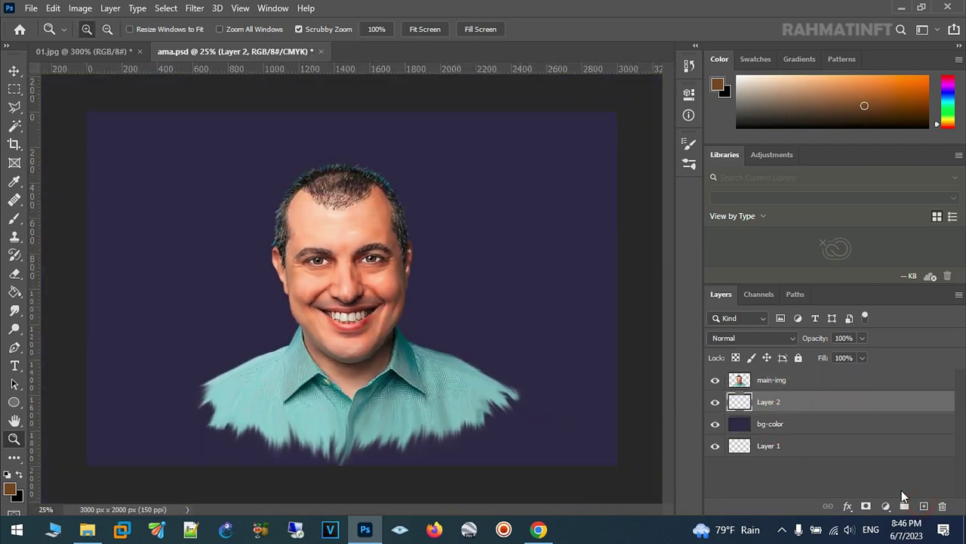
pyautogui.click(16, 219)
pyautogui.click(120, 30)
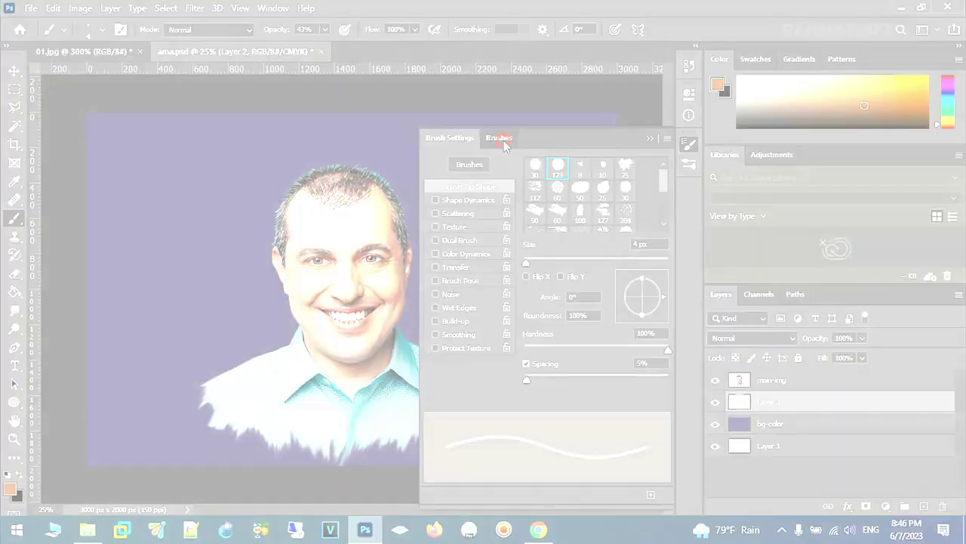